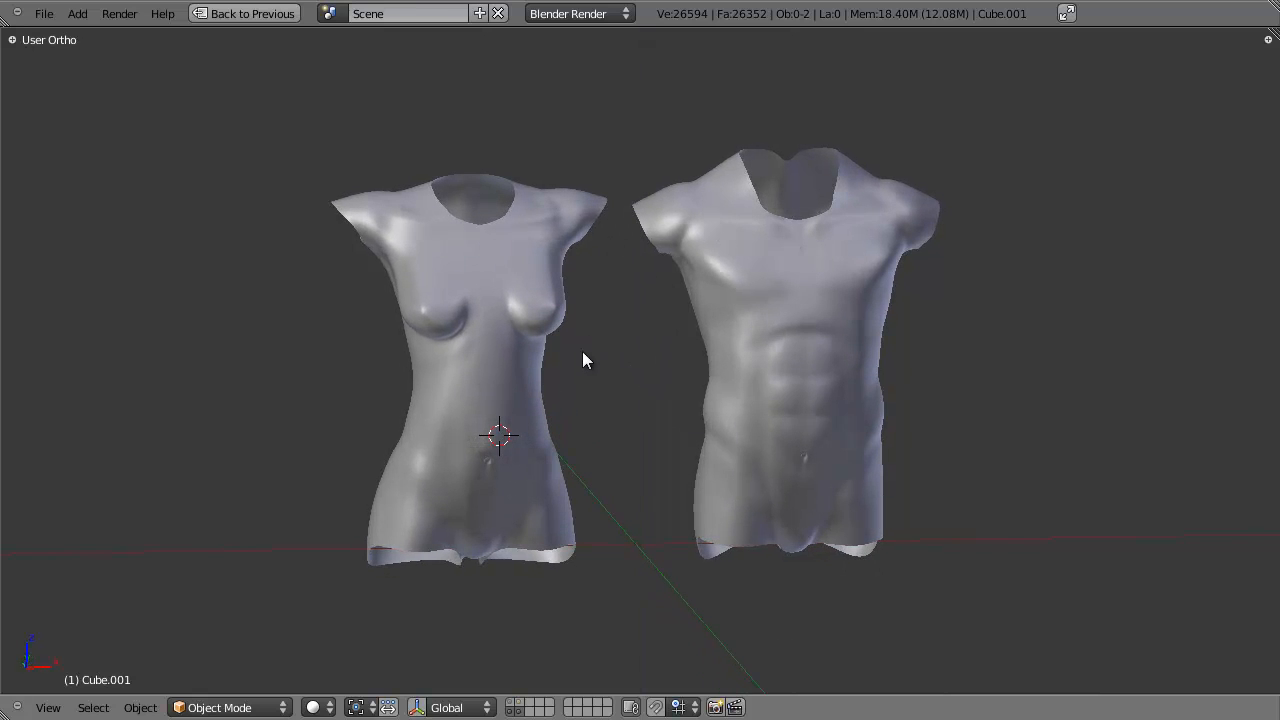
Examine the female and male torso models from the front, back and sides.
middle_click_drag(583, 354, 1021, 404)
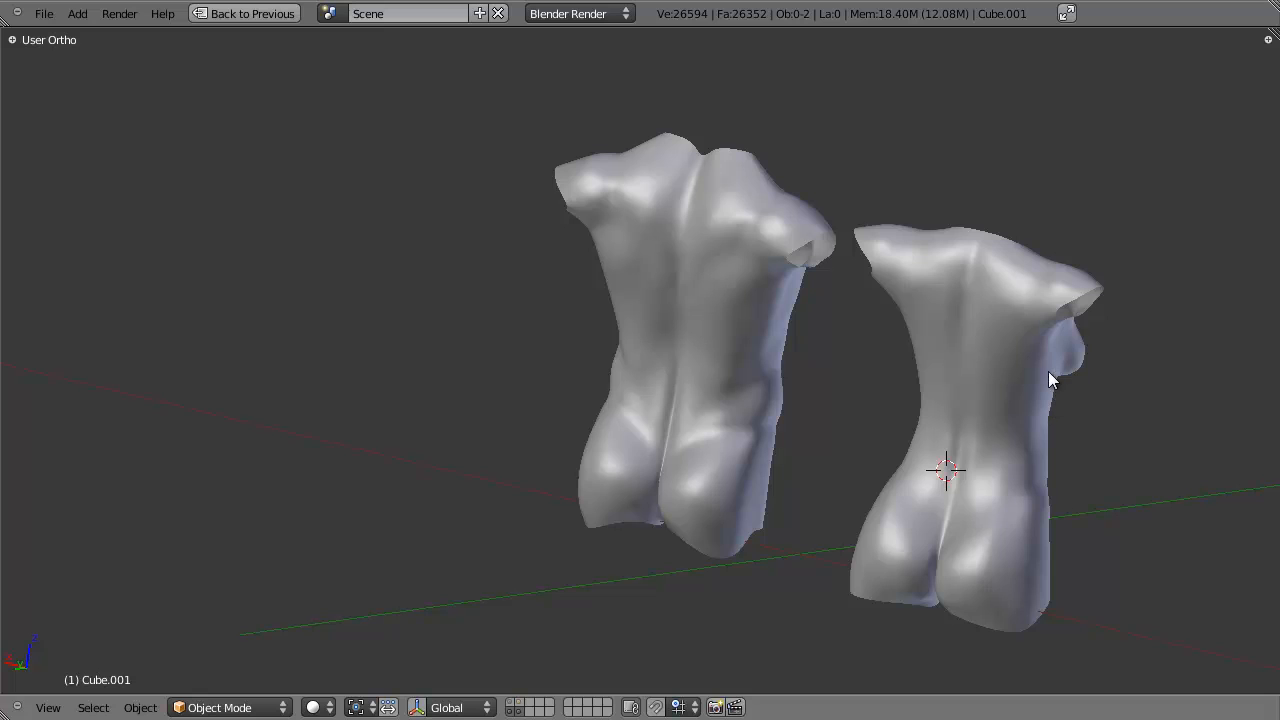
middle_click_drag(1049, 373, 714, 445)
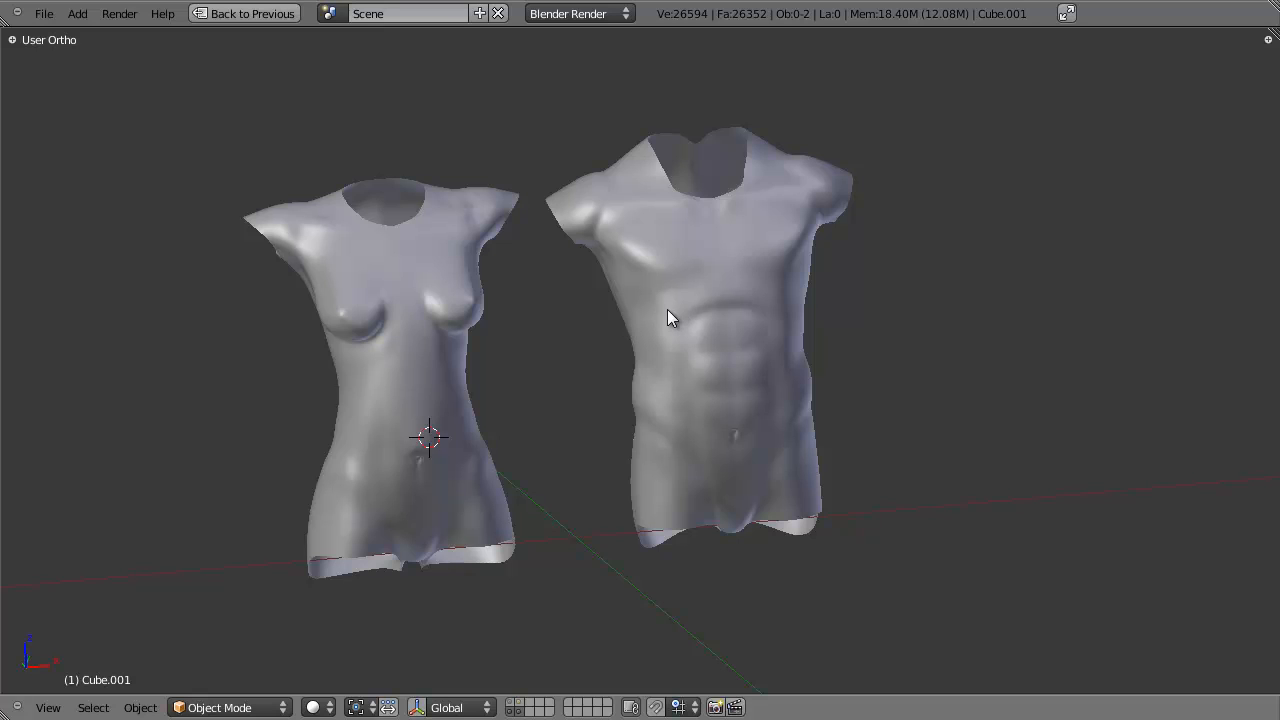
scroll(608, 365, "up", 3)
scroll(608, 363, "down", 3)
middle_click_drag(597, 362, 546, 380)
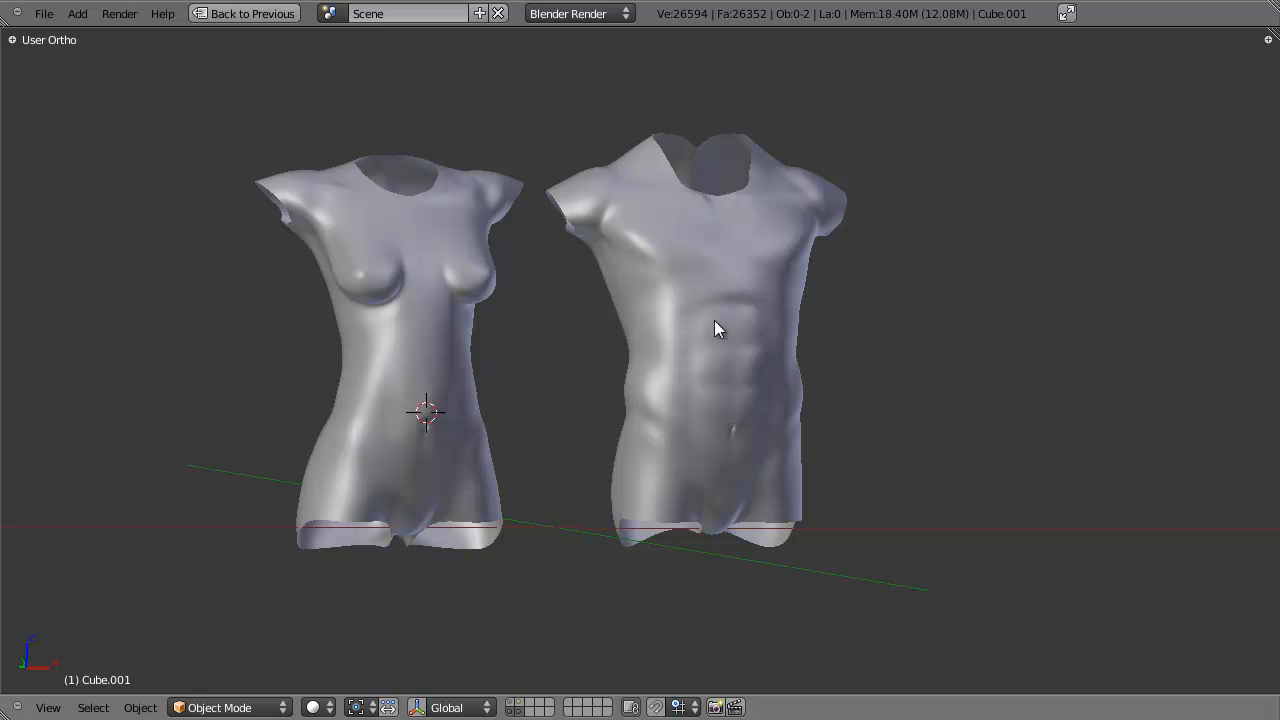
middle_click_drag(760, 316, 718, 318)
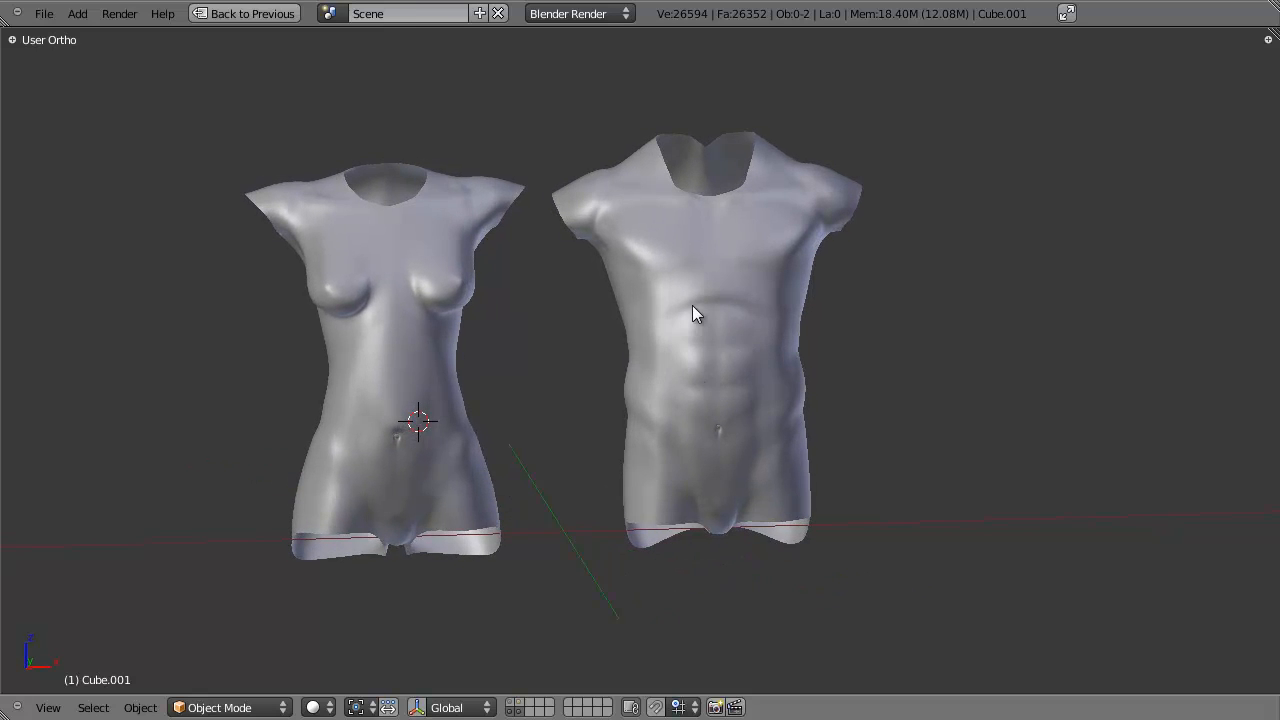
middle_click_drag(801, 322, 686, 356)
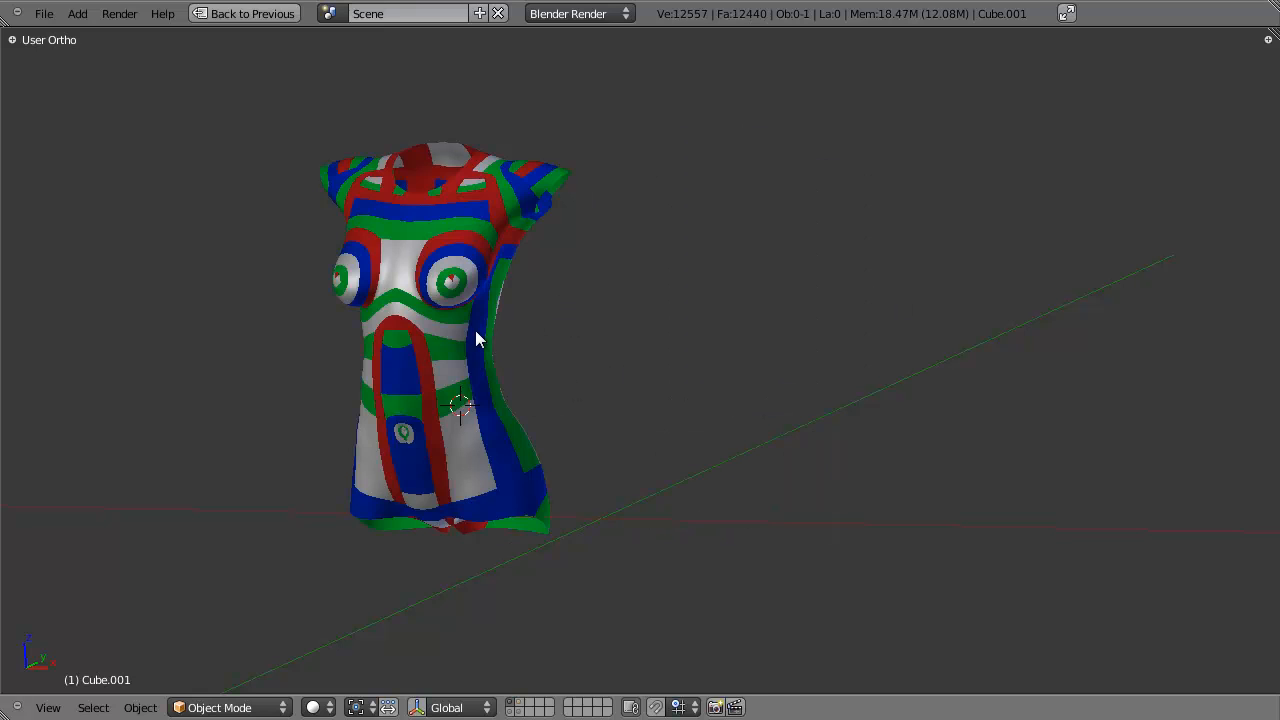
Select the colour-striped female torso and enter Edit Mode to show its mesh.
right_click(476, 334)
middle_click_drag(476, 334, 785, 287)
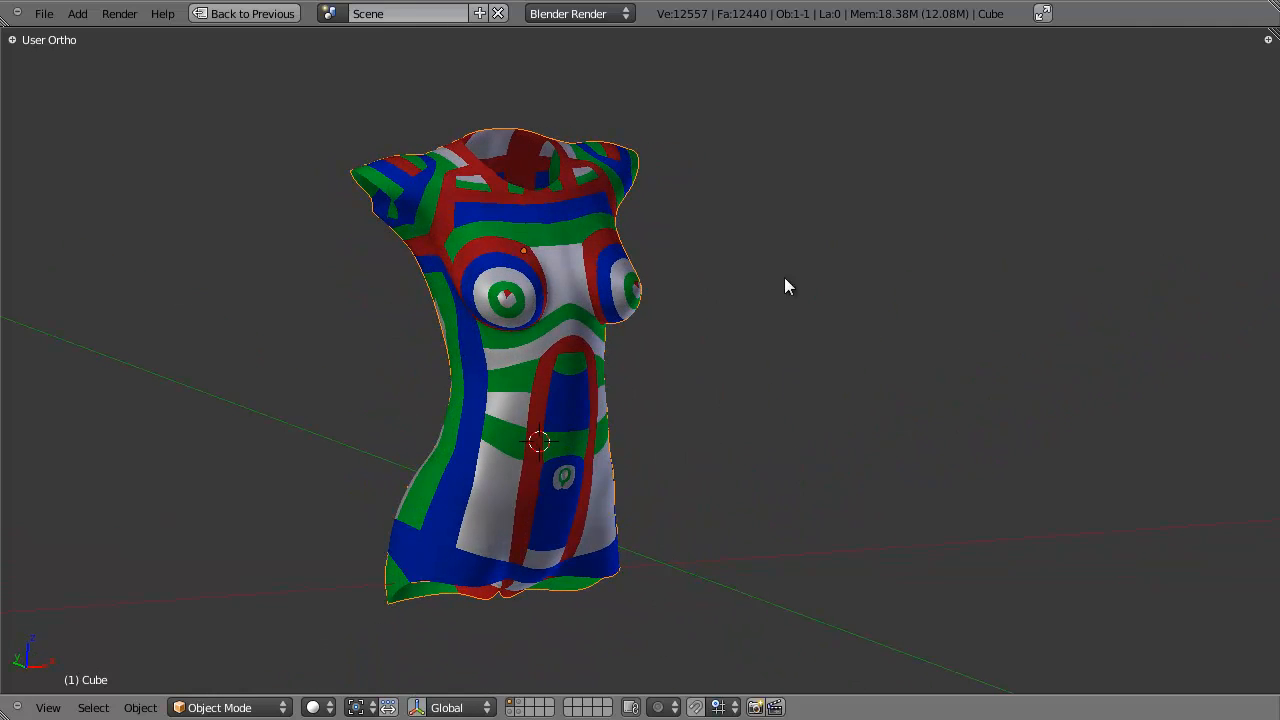
scroll(675, 310, "up", 6)
middle_click_drag(474, 246, 531, 405)
scroll(588, 466, "down", 3)
key("Tab")
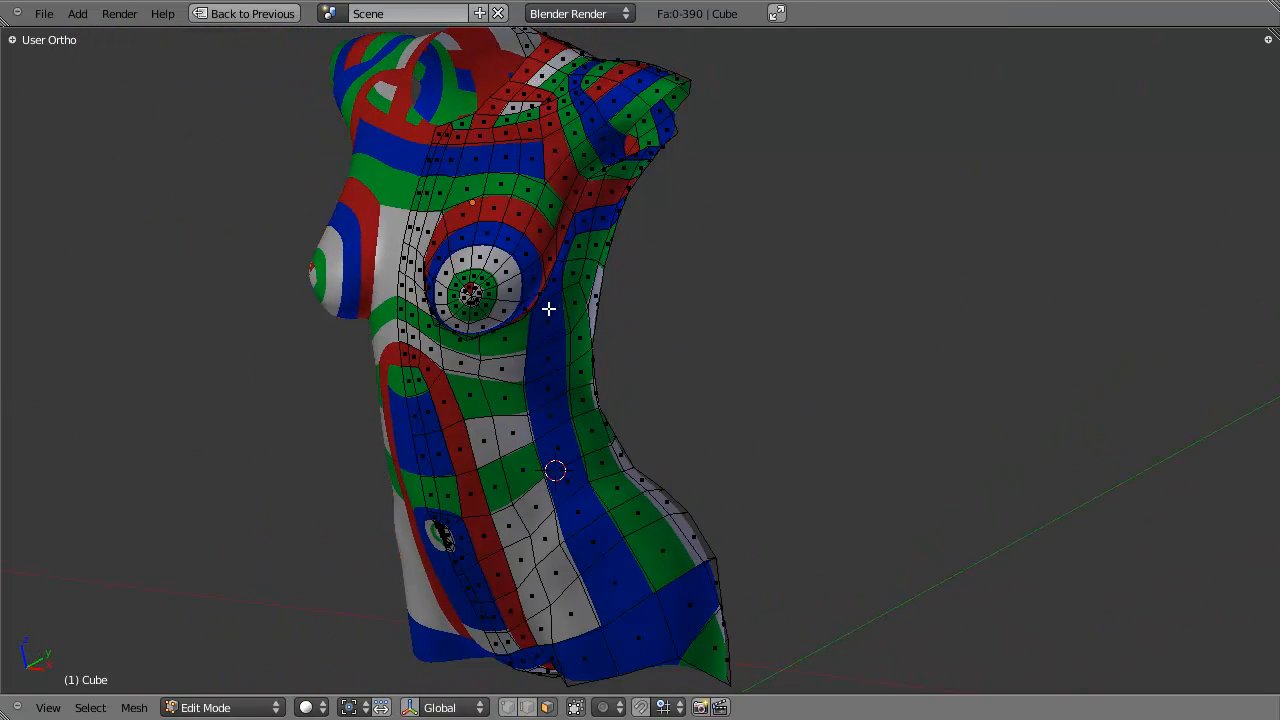
Examine the coloured face flow of the female torso's mesh around the chest, side, back and shoulder.
key("a")
key("a")
middle_click_drag(538, 372, 594, 335)
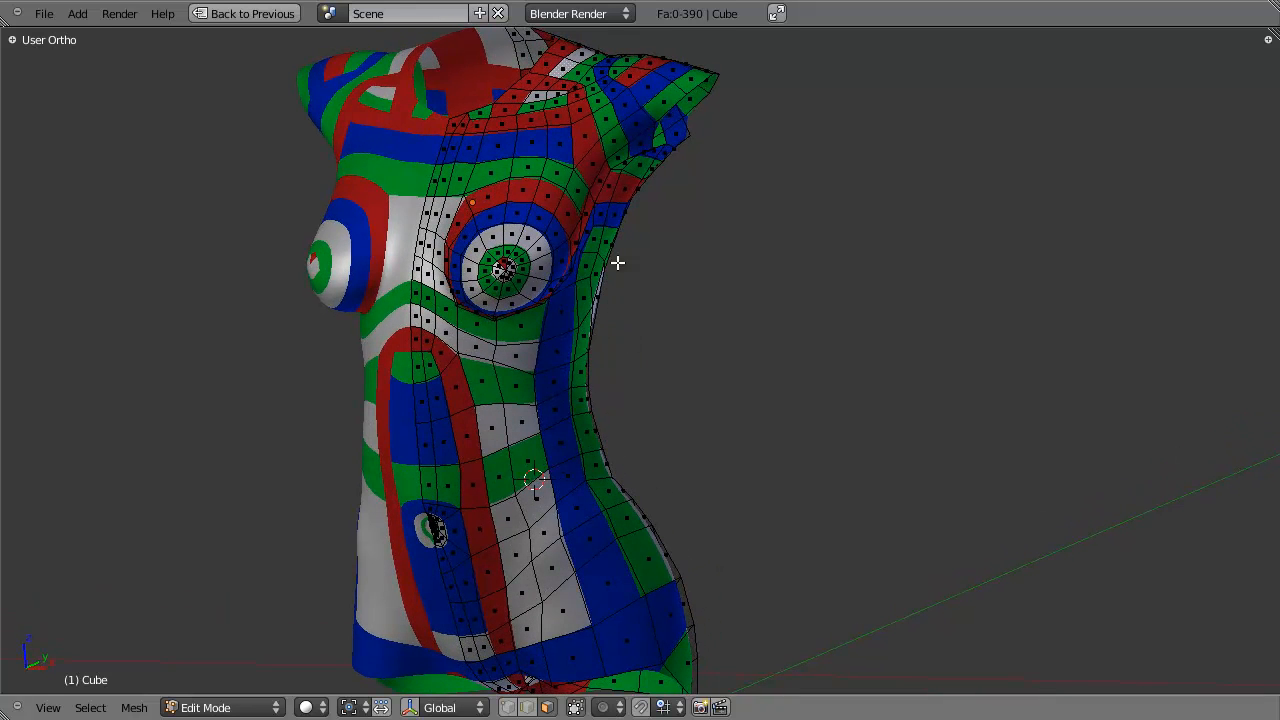
middle_click_drag(620, 214, 630, 299, "shift")
scroll(630, 299, "up", 1)
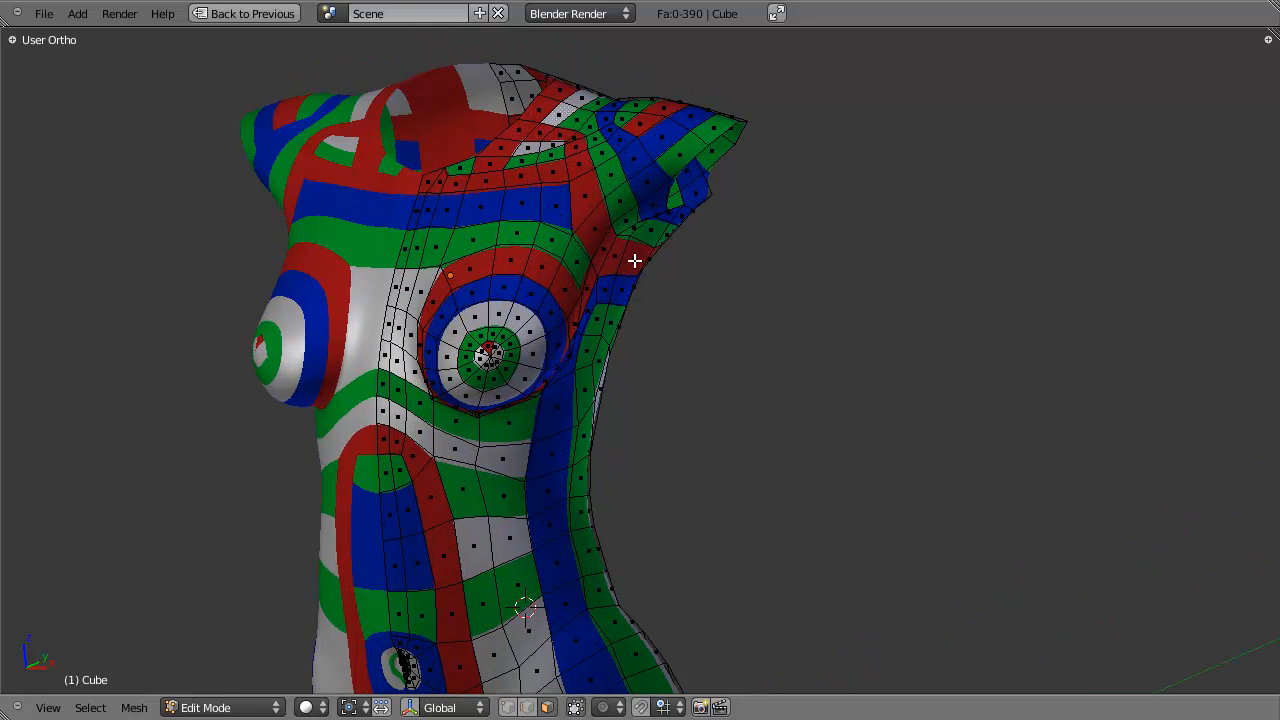
scroll(596, 338, "down", 2)
key("a")
key("a")
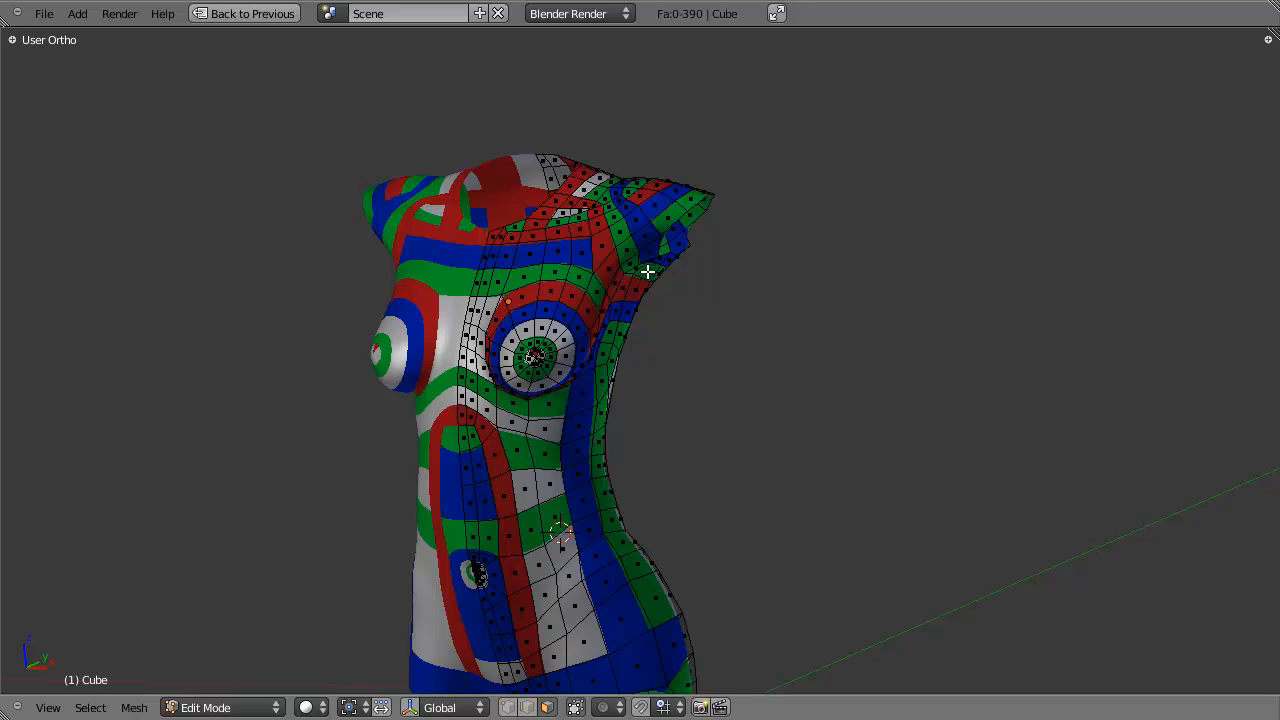
middle_click_drag(647, 271, 413, 408)
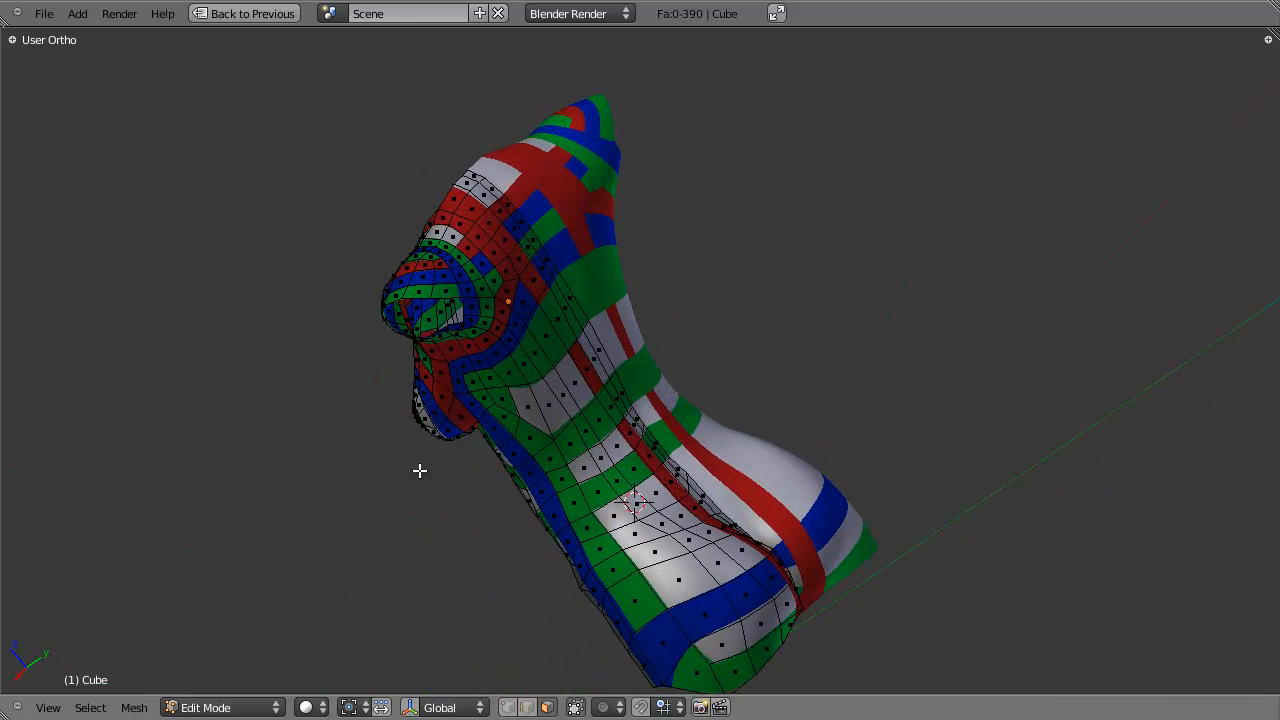
middle_click_drag(420, 469, 709, 405)
scroll(709, 405, "up", 2)
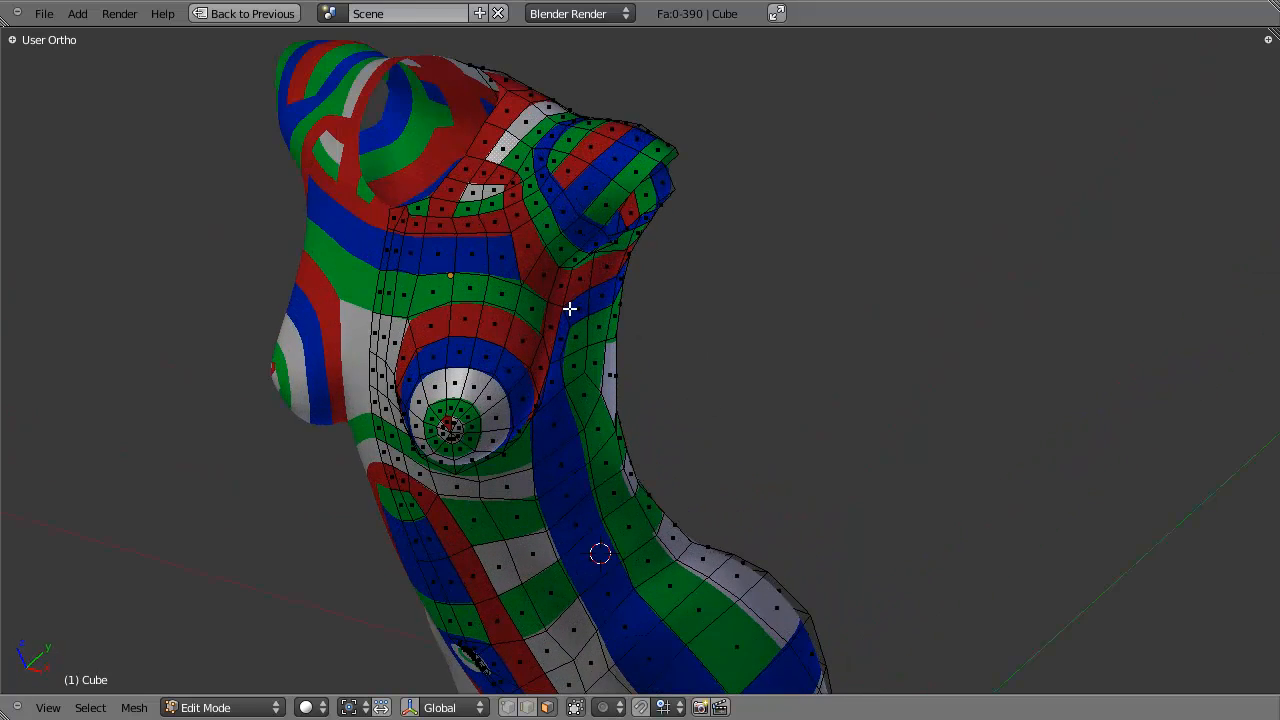
middle_click_drag(571, 306, 611, 376, "shift")
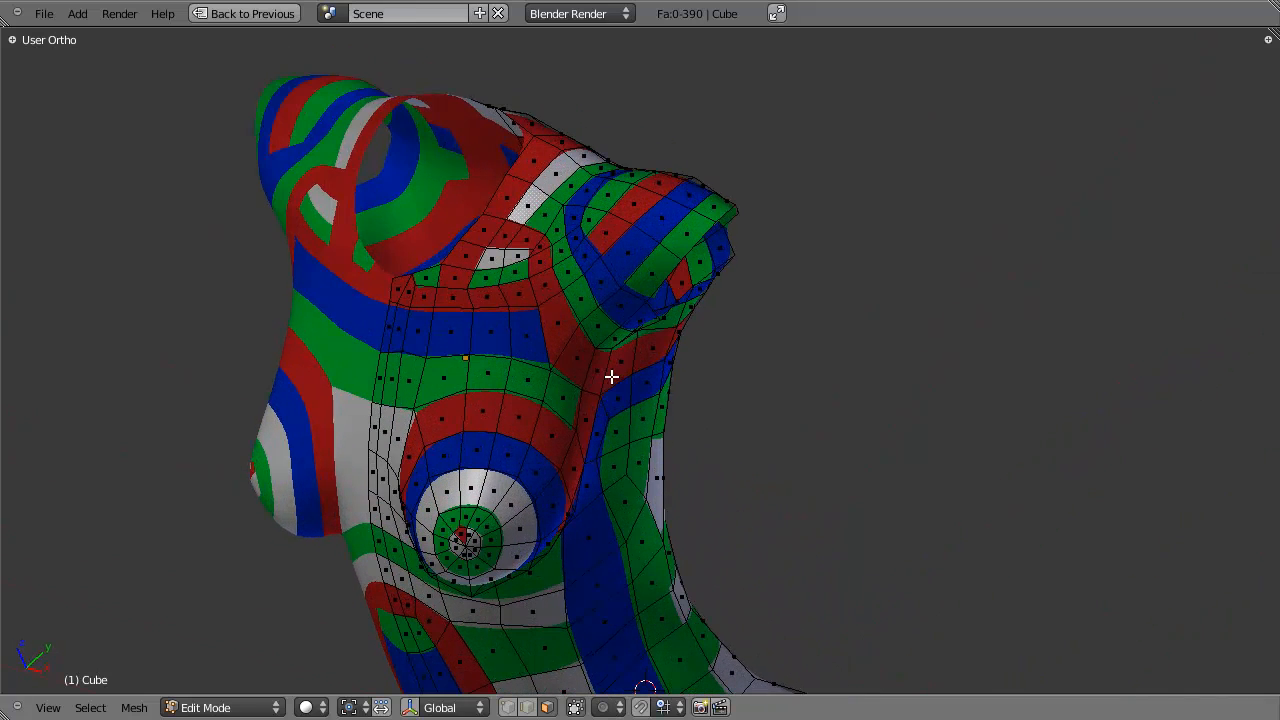
Select the red face loop around the shoulder and follow it from the collarbone, under the arm and across the back.
right_click(566, 346, "alt")
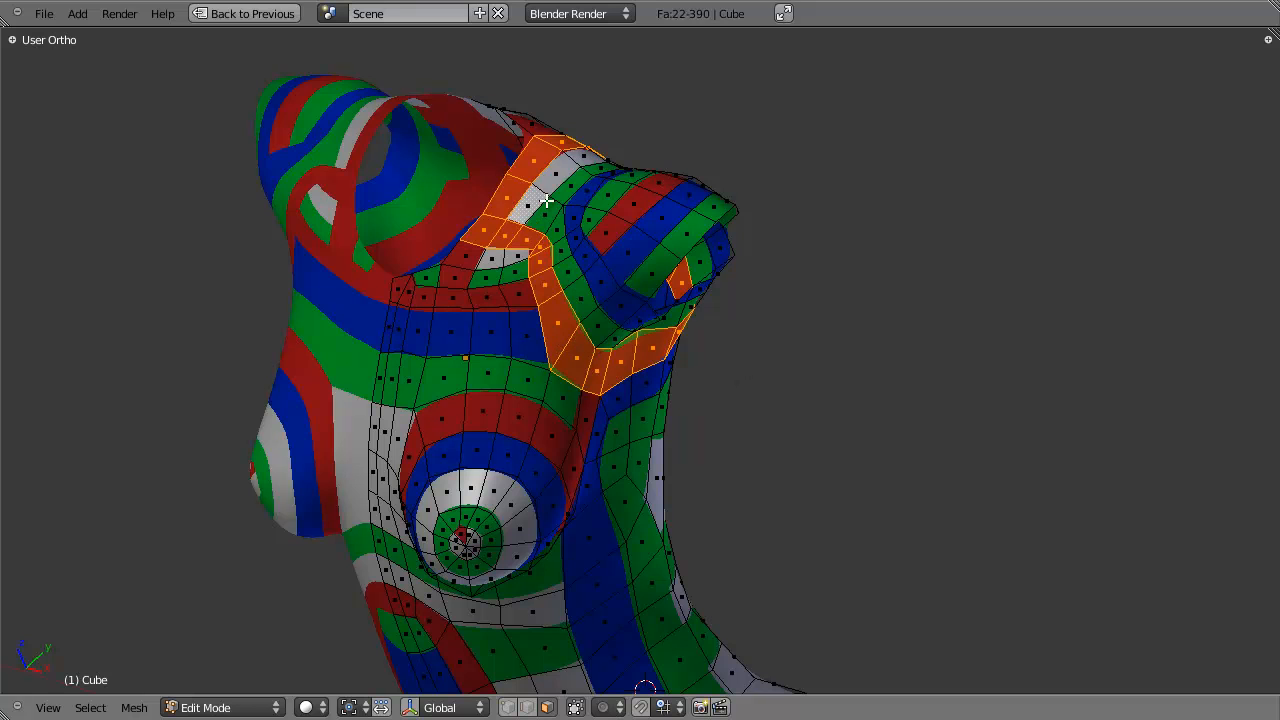
middle_click_drag(533, 317, 548, 250)
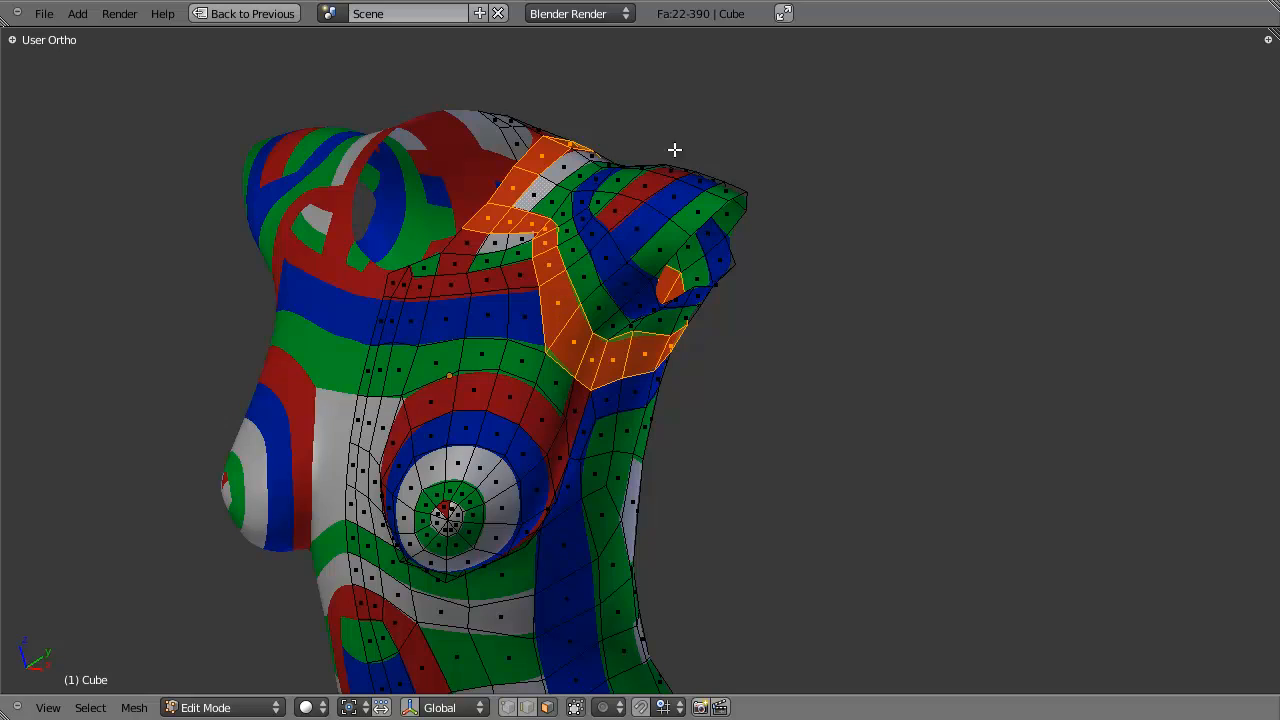
middle_click_drag(674, 149, 732, 398)
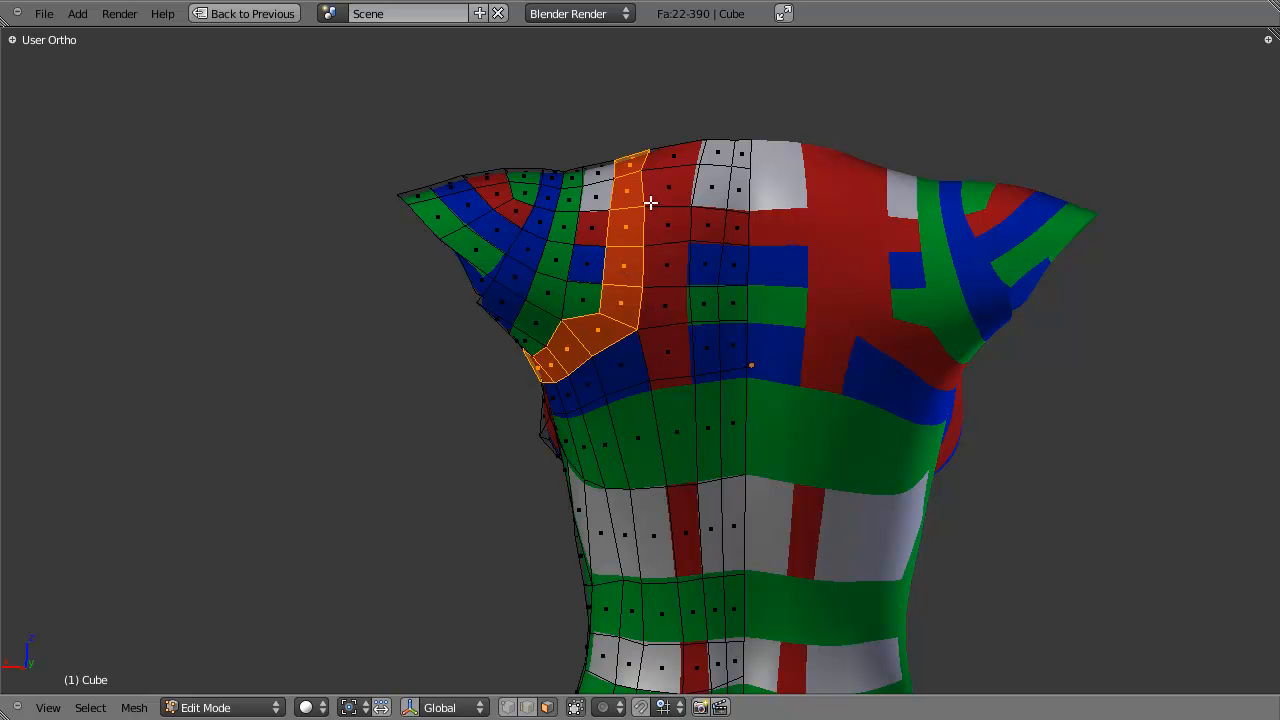
middle_click_drag(470, 430, 654, 364)
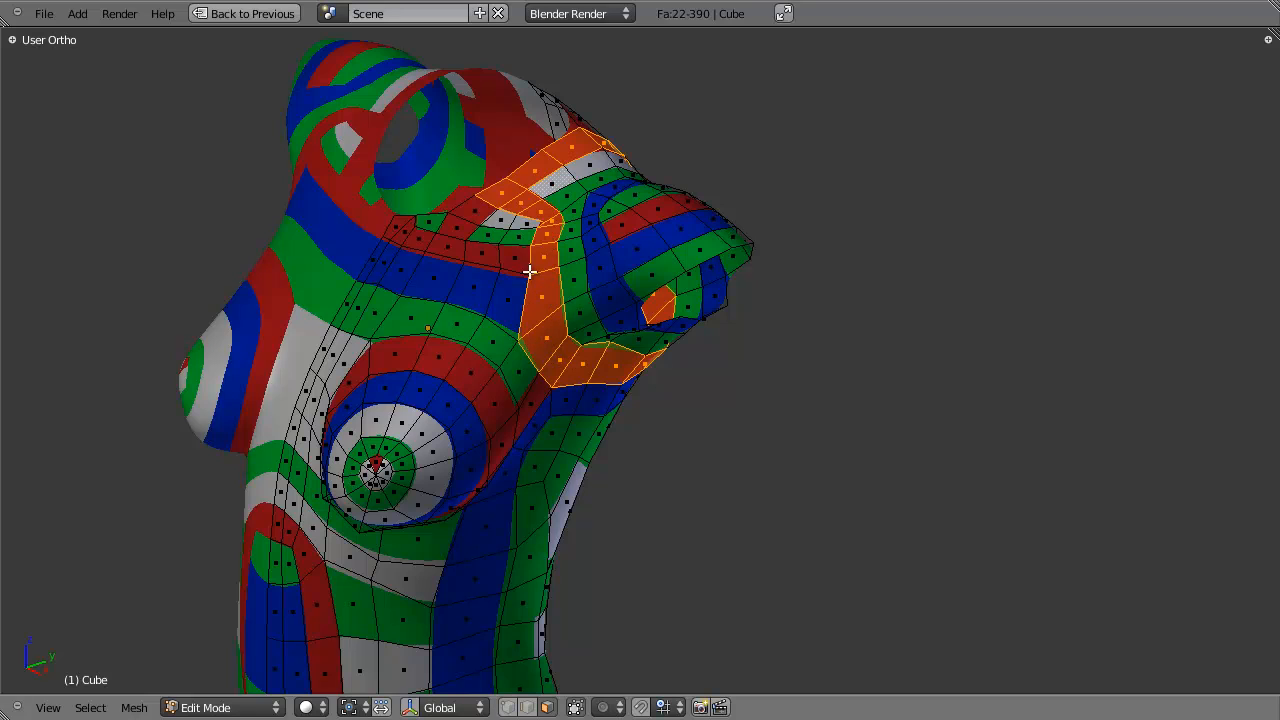
middle_click_drag(670, 335, 615, 311)
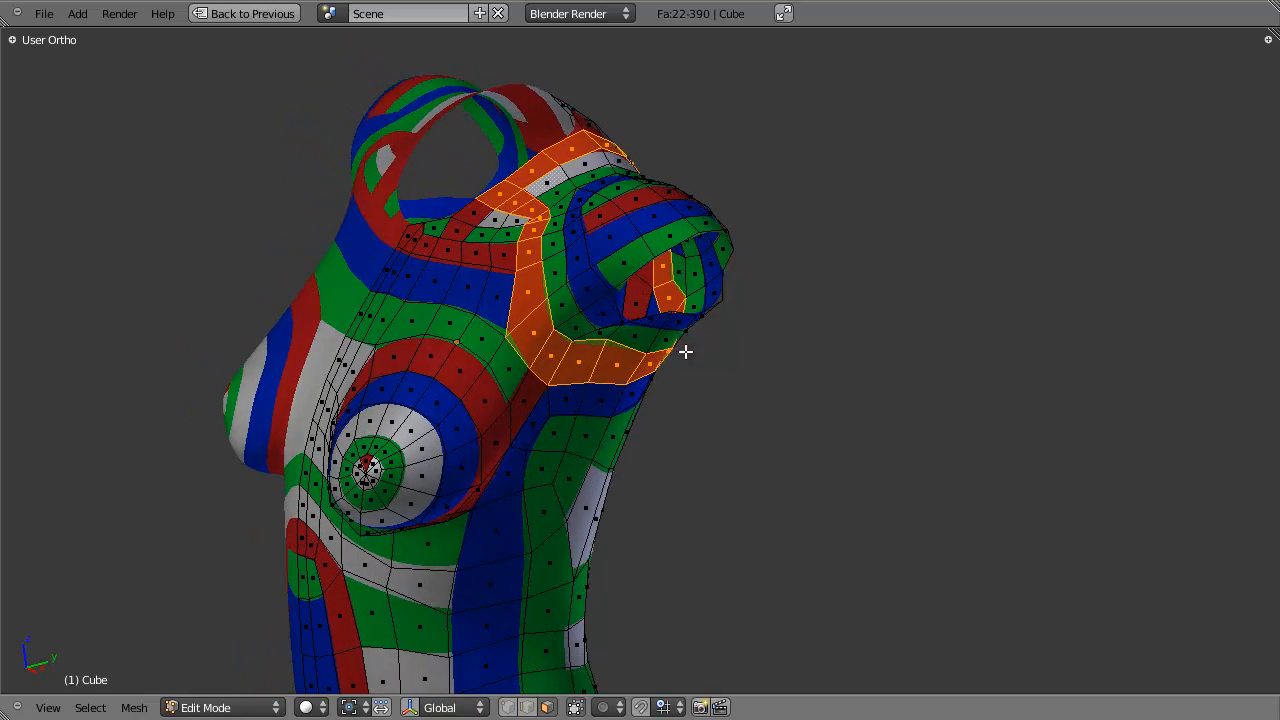
middle_click_drag(685, 352, 530, 372)
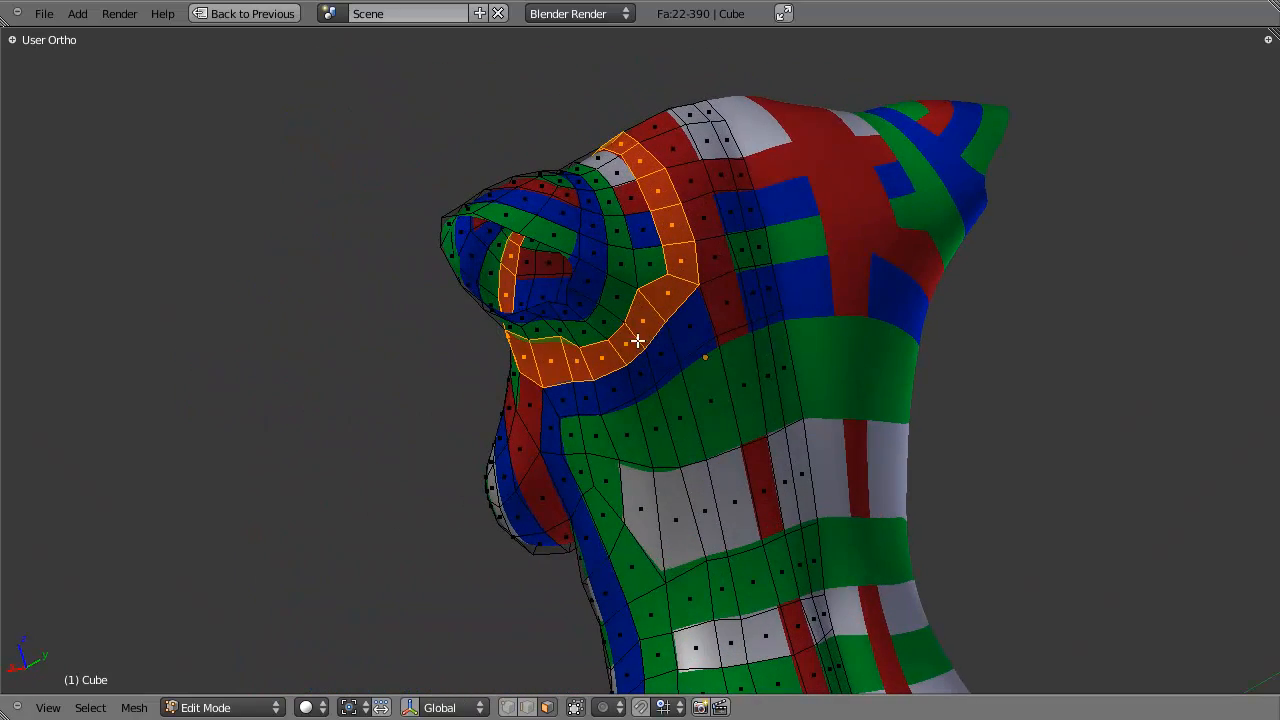
middle_click_drag(691, 179, 700, 320)
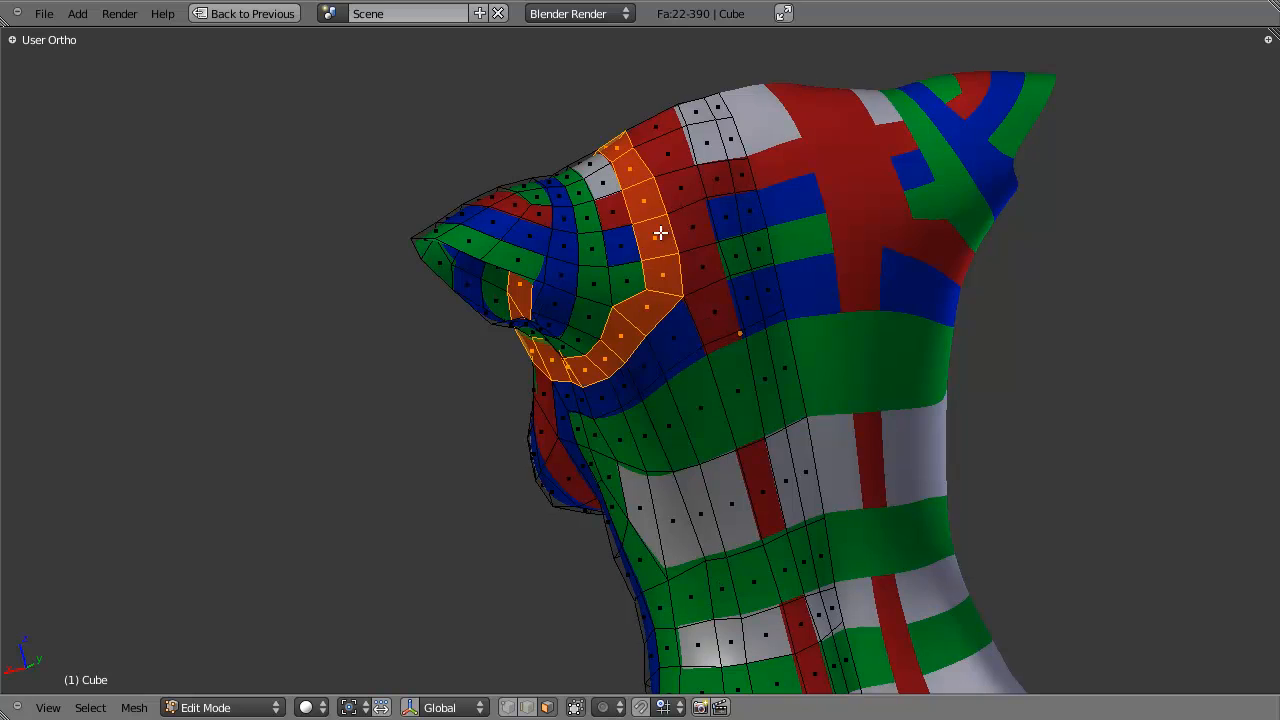
Replace the red loop selection with the adjacent green and blue face loops around the shoulder and inspect them from back to front.
key("a")
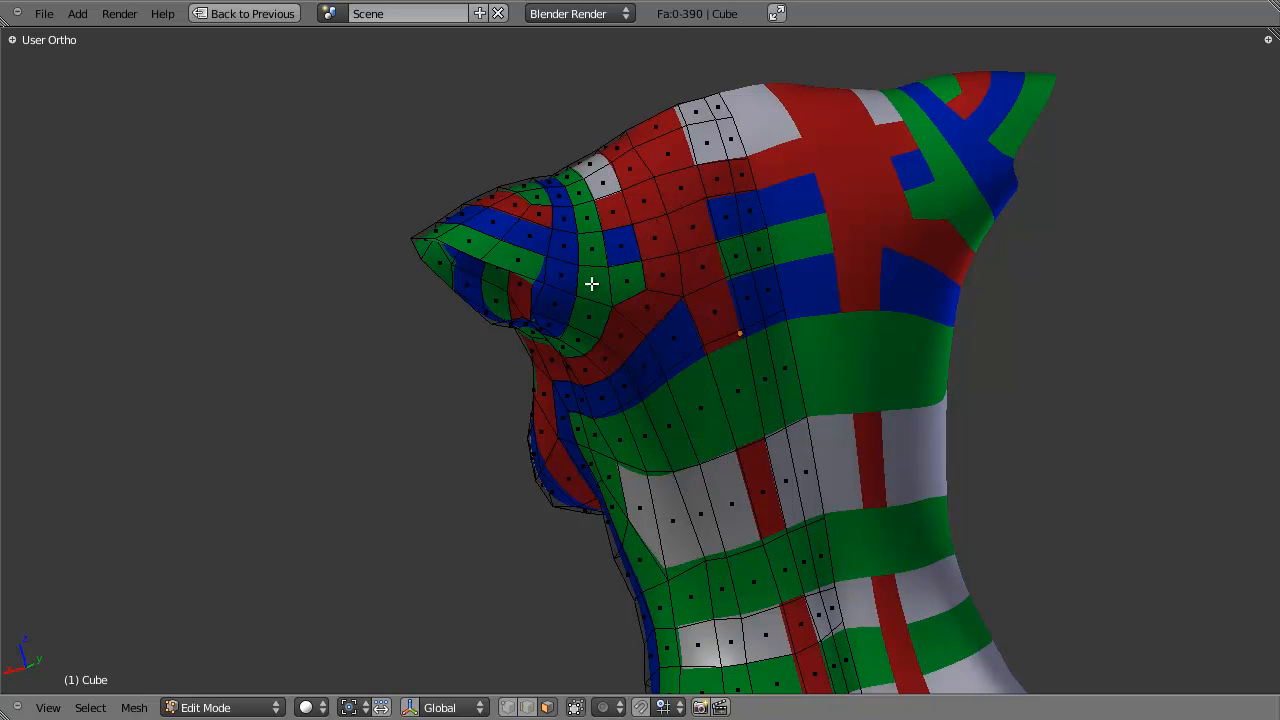
right_click(587, 295, "alt")
right_click(554, 288, "alt+shift")
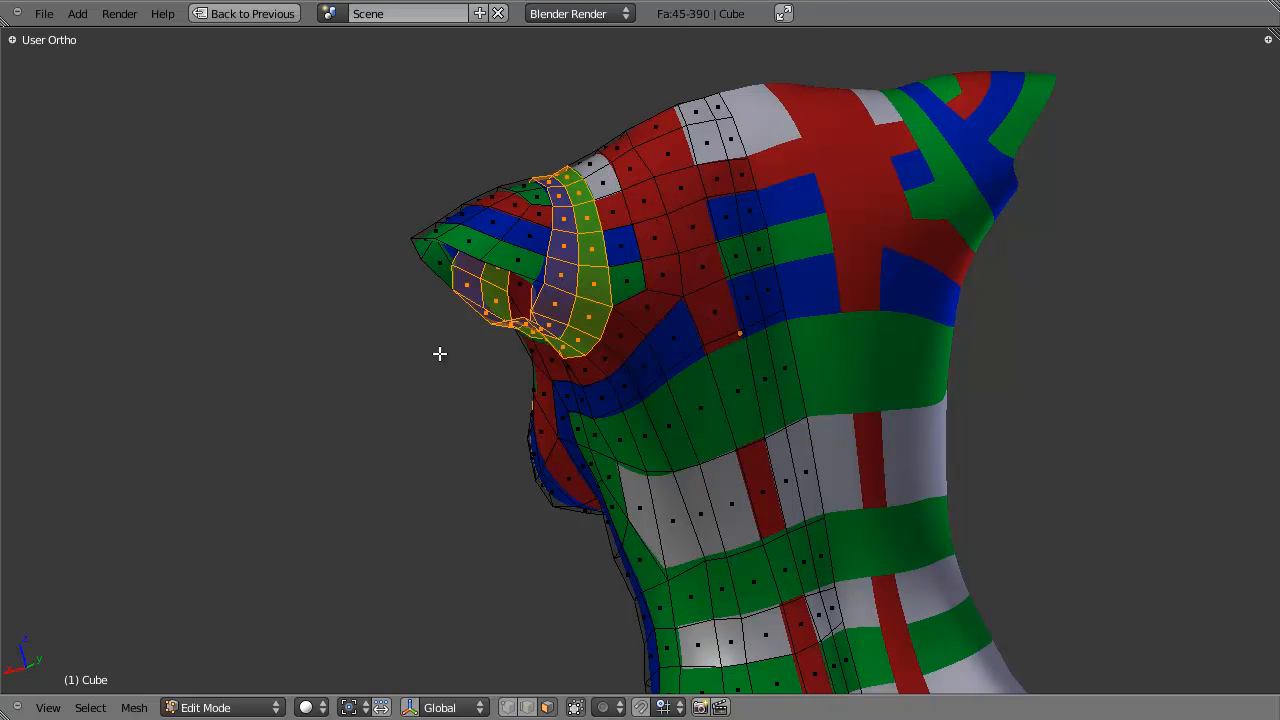
middle_click_drag(440, 351, 687, 331)
middle_click_drag(538, 203, 635, 373)
Select the green face loop at the front of the shoulder, replace it with the blue loop, and clear the selection.
key("a")
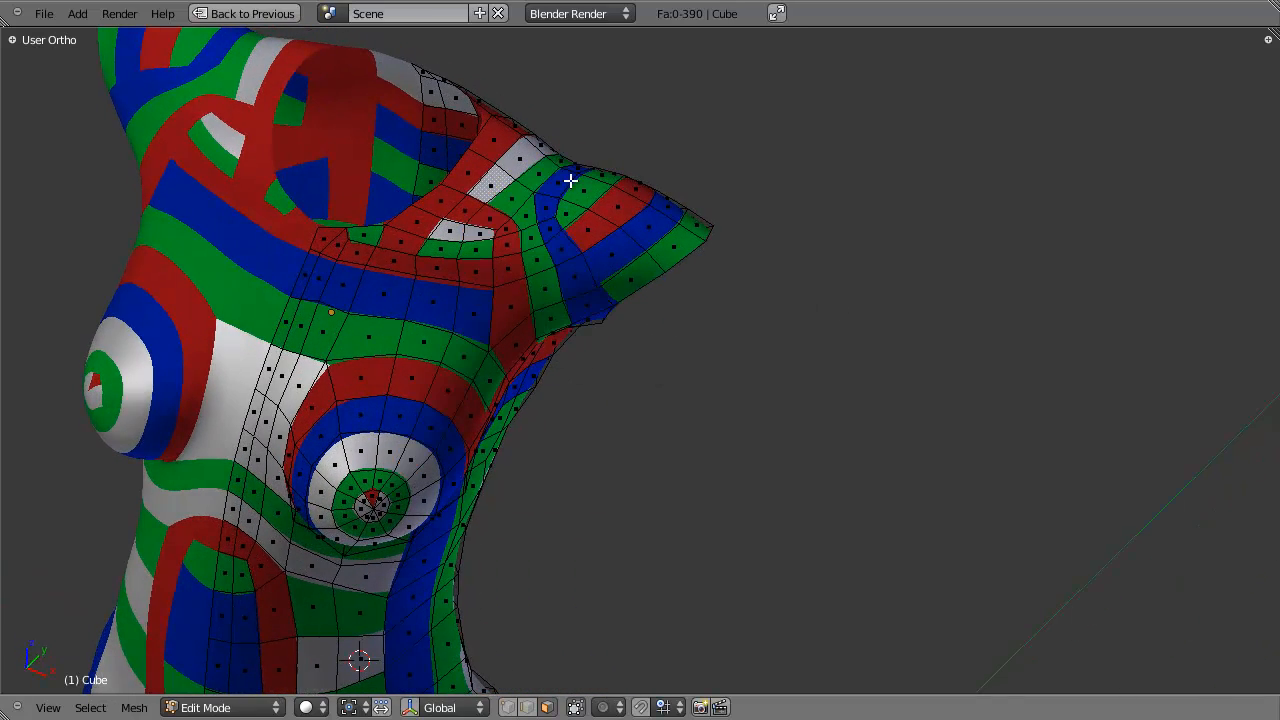
right_click(530, 230, "alt")
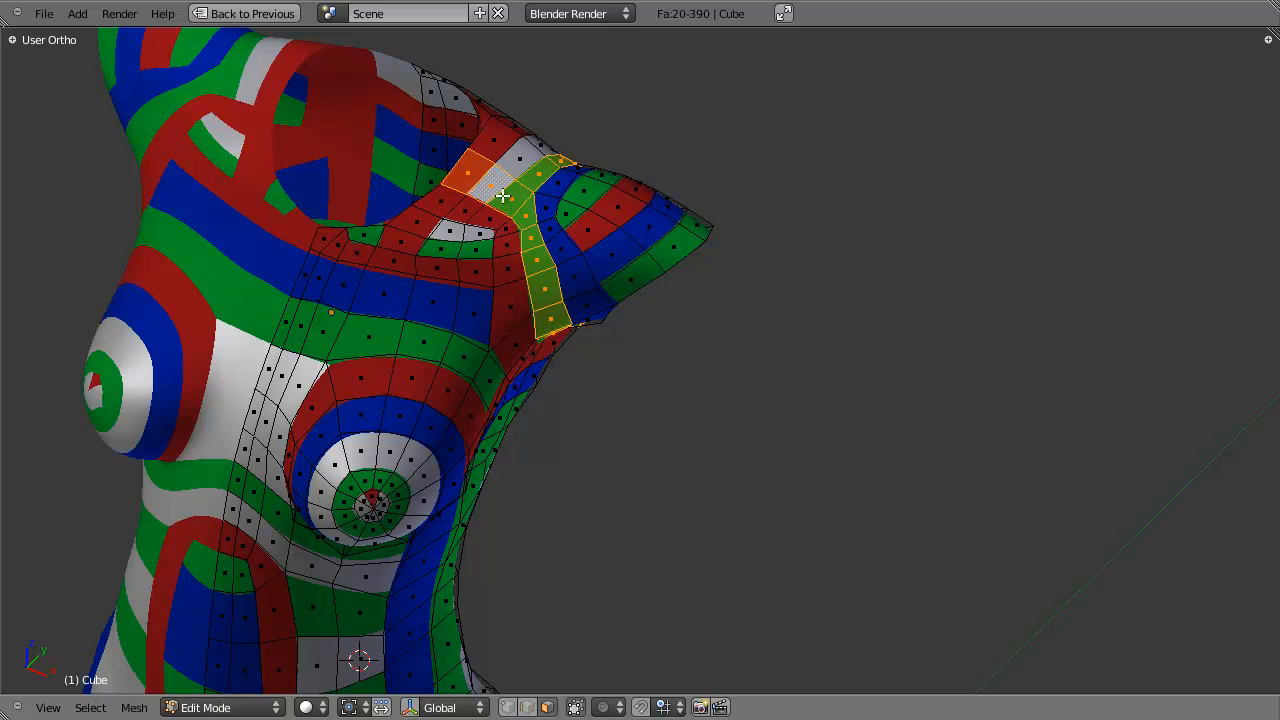
key("a")
right_click(550, 222, "alt")
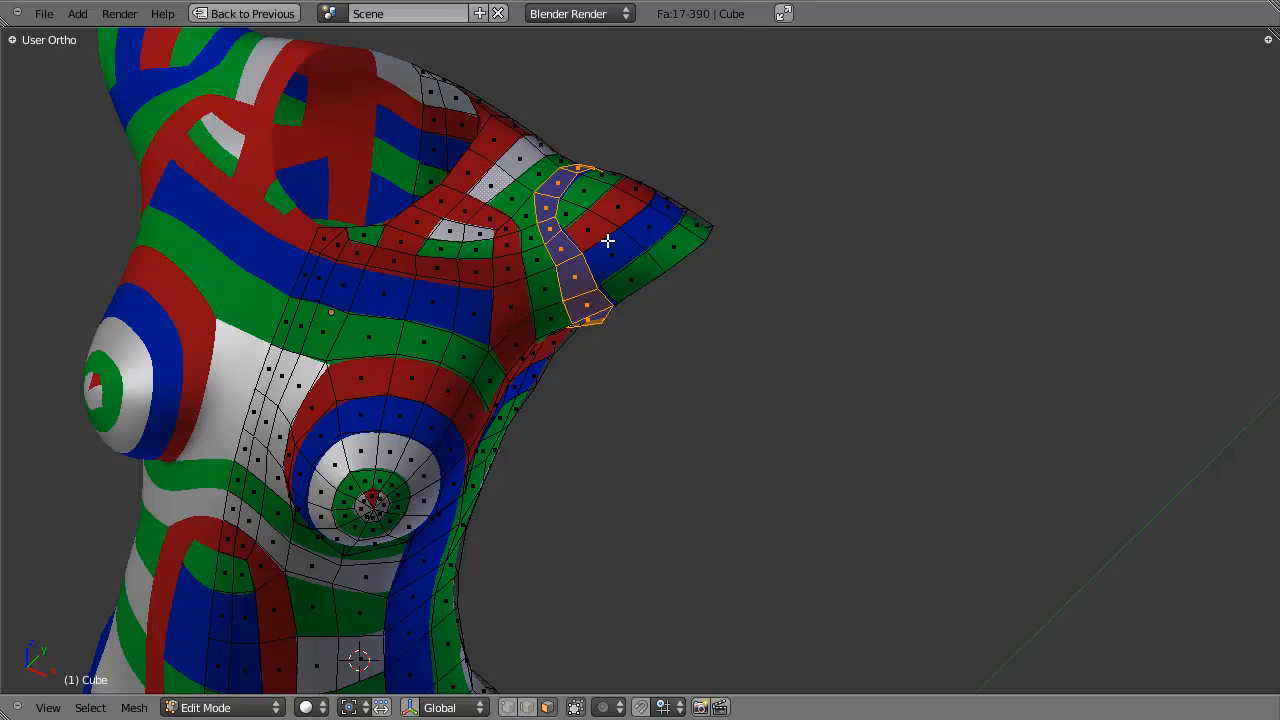
middle_click_drag(617, 413, 606, 280)
key("a")
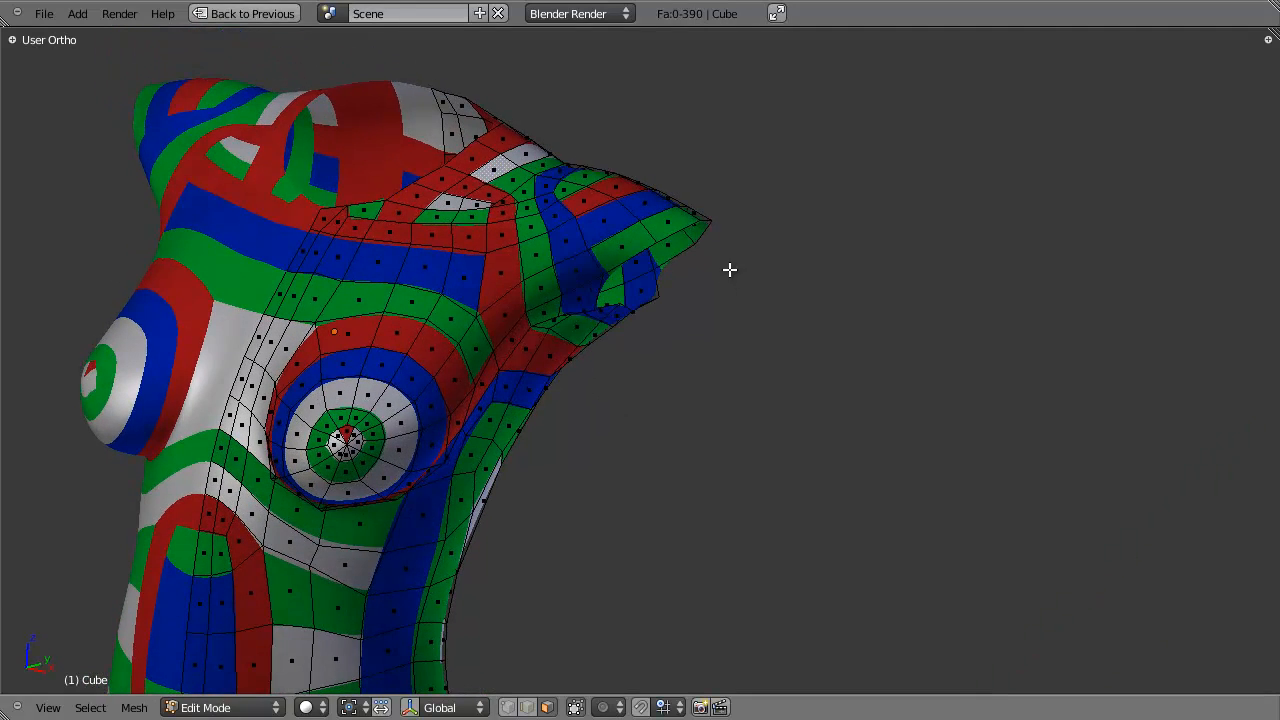
Switch the mesh to vertex selection for a close look at the collarbone area.
middle_click_drag(729, 269, 788, 308)
middle_click_drag(655, 347, 701, 352)
scroll(701, 352, "up", 1)
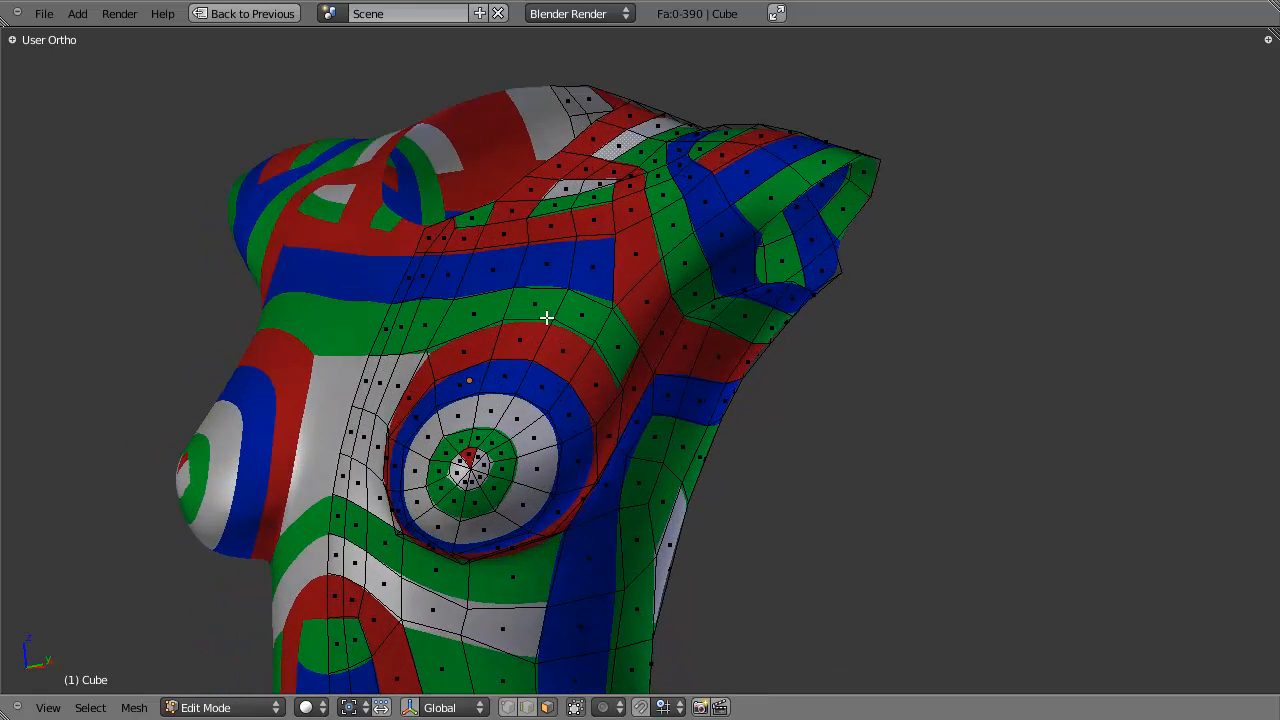
middle_click_drag(547, 318, 660, 289)
key("ctrl+Tab")
left_click(620, 245)
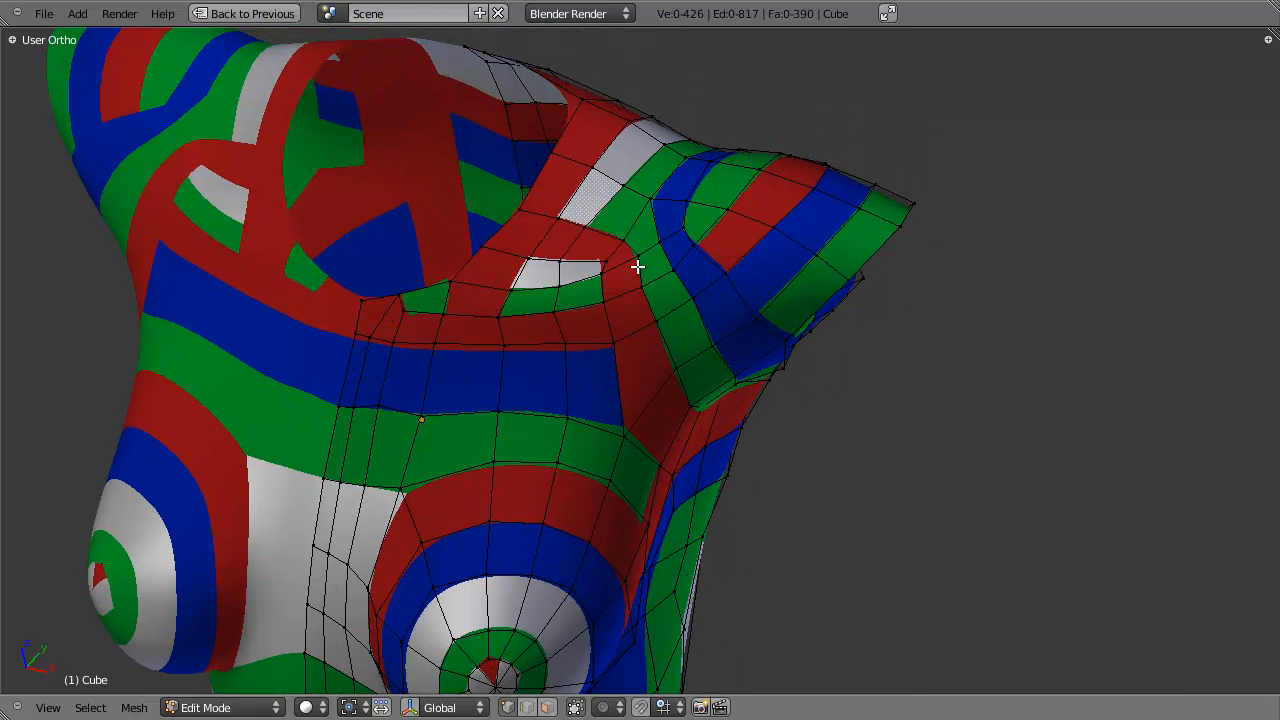
Select the vertex at the outer corner of the white collarbone patch and shift it slightly.
scroll(602, 240, "up", 1)
right_click(659, 166, "shift")
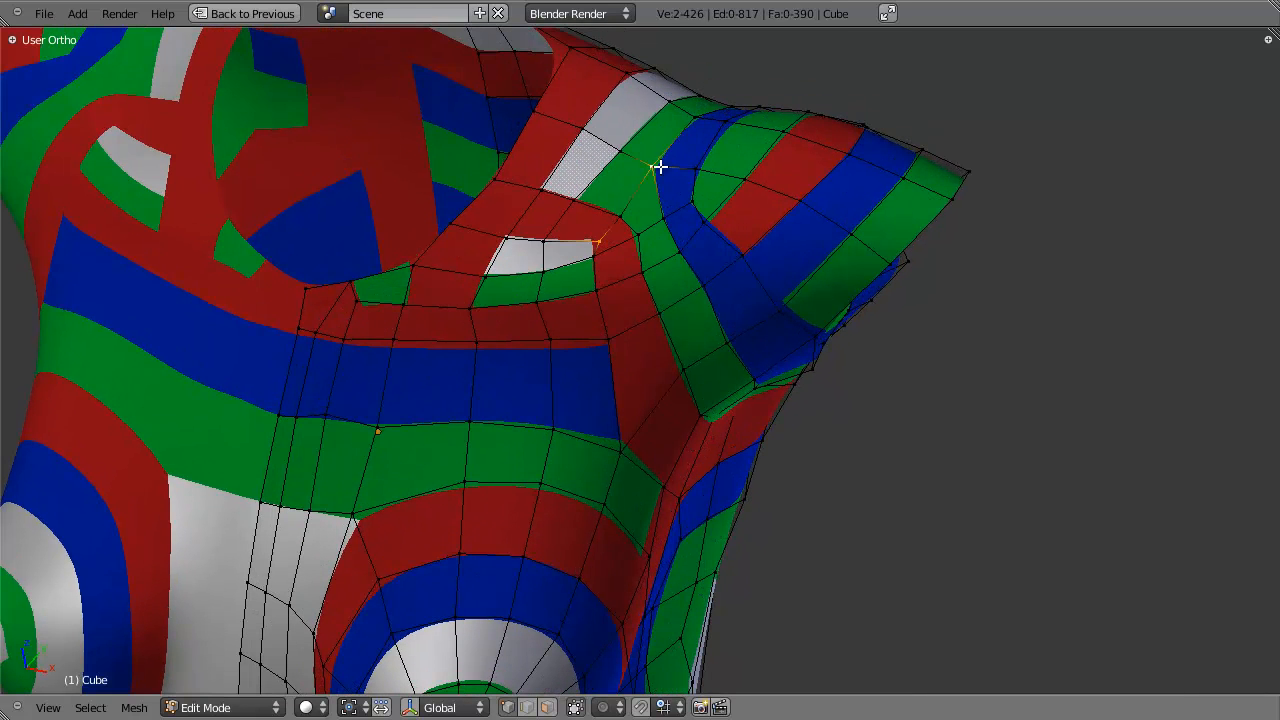
key("g")
key("Escape")
right_click(600, 247)
key("g")
left_click(588, 245)
middle_click_drag(590, 254, 520, 390)
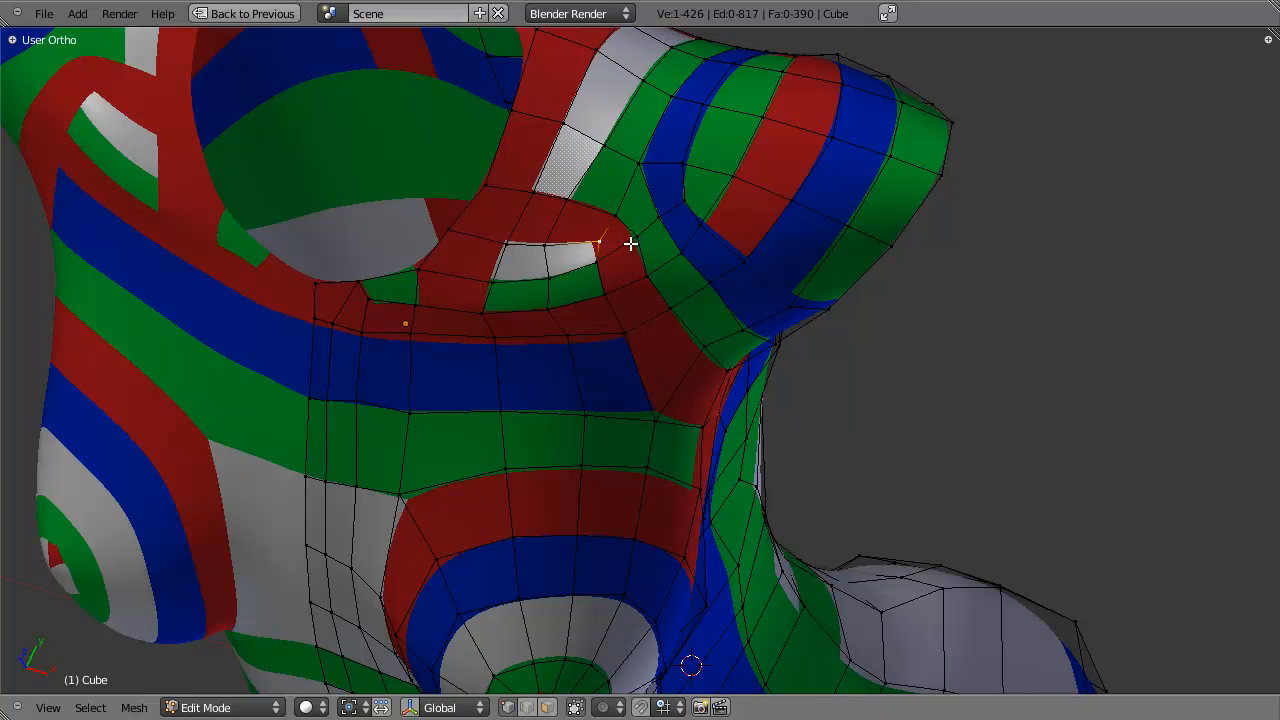
Select the loops enclosing the collarbone patch and use wireframe shading with box selection to drop the stray vertices around the shoulder and back.
right_click(517, 245, "alt")
right_click(560, 203, "alt+shift")
right_click(577, 277, "alt+shift")
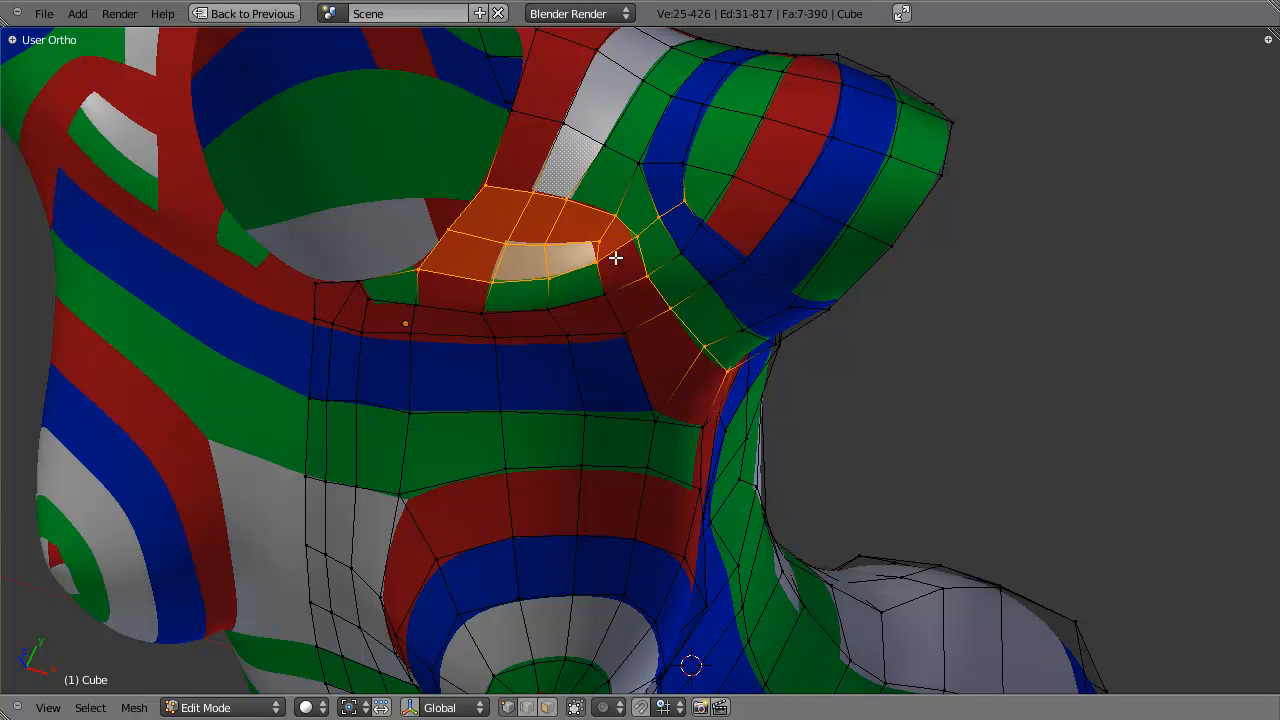
key("z")
key("b")
middle_click_drag(649, 137, 900, 531)
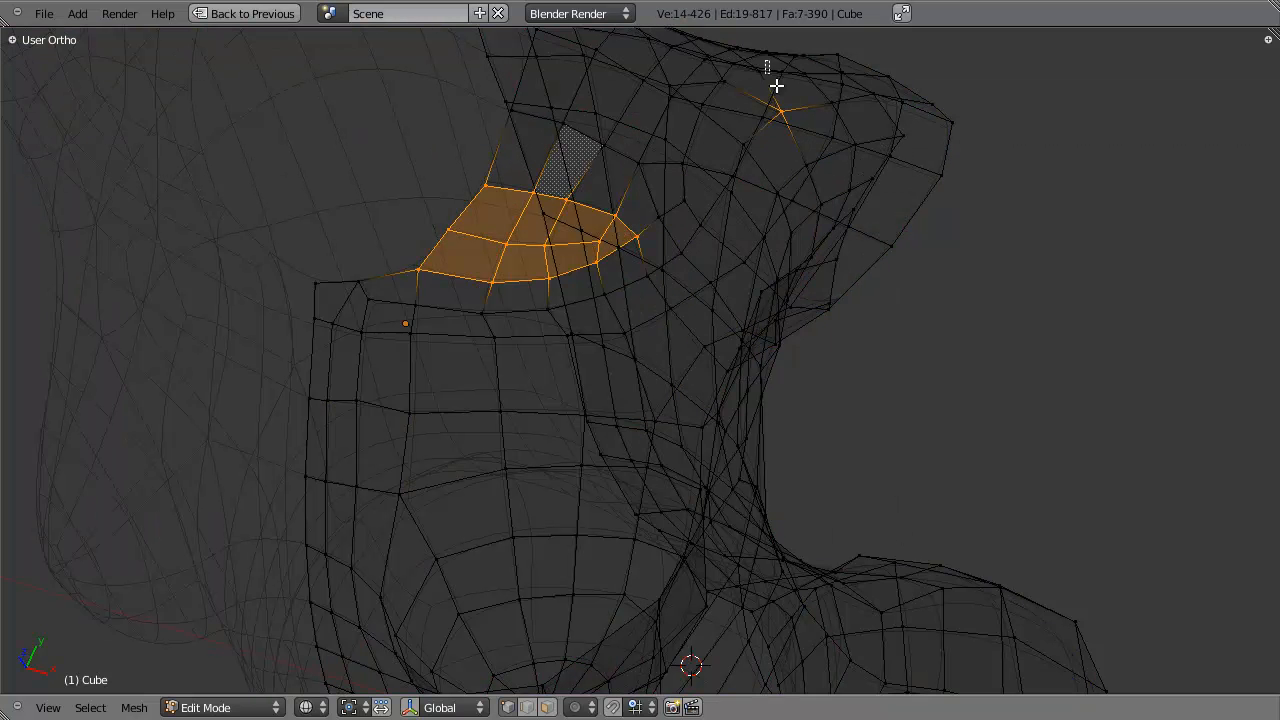
key("alt+z")
middle_click_drag(510, 332, 478, 236)
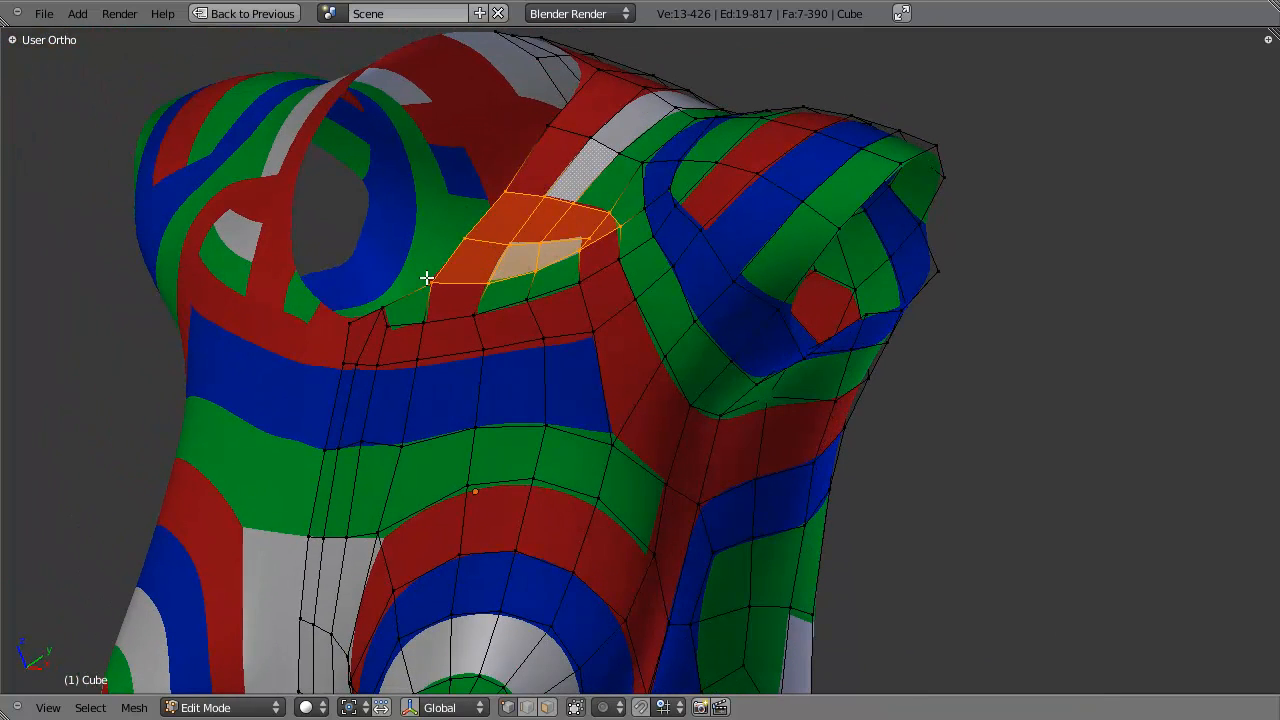
middle_click_drag(613, 286, 566, 280)
Select the collarbone patch's outer corner vertex, switch to face selection, and select the red face loop running over the collarbone and under the arm.
right_click(571, 277)
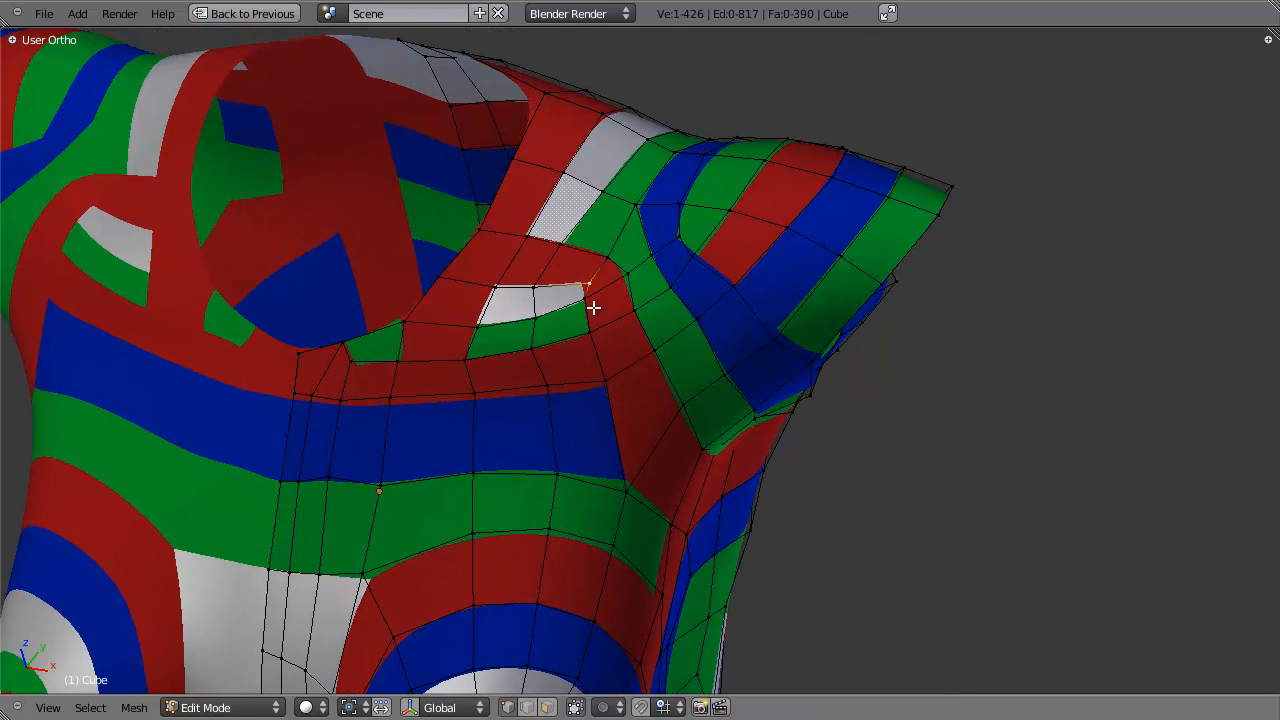
key("ctrl+Tab")
left_click(571, 389)
right_click(592, 292, "alt")
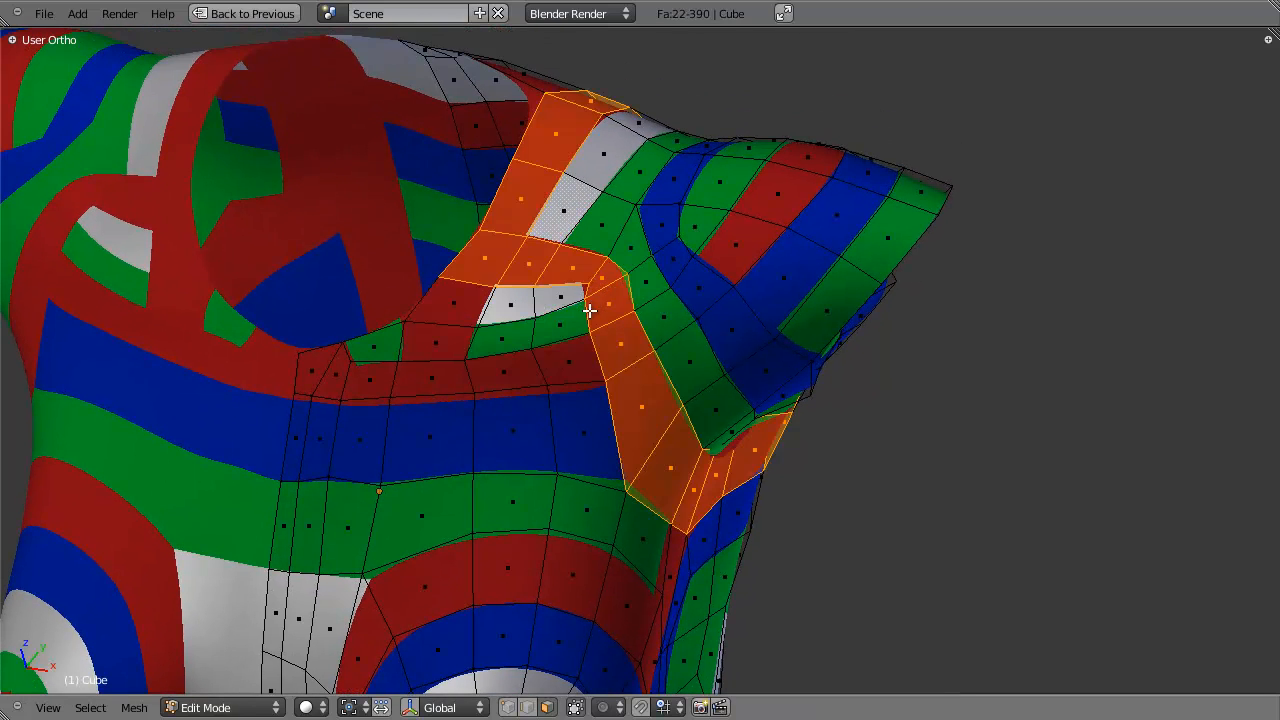
Select the face loop through the green strip below the collarbone patch, and replace it with the white patch faces and adjoining red face.
right_click(589, 311, "alt")
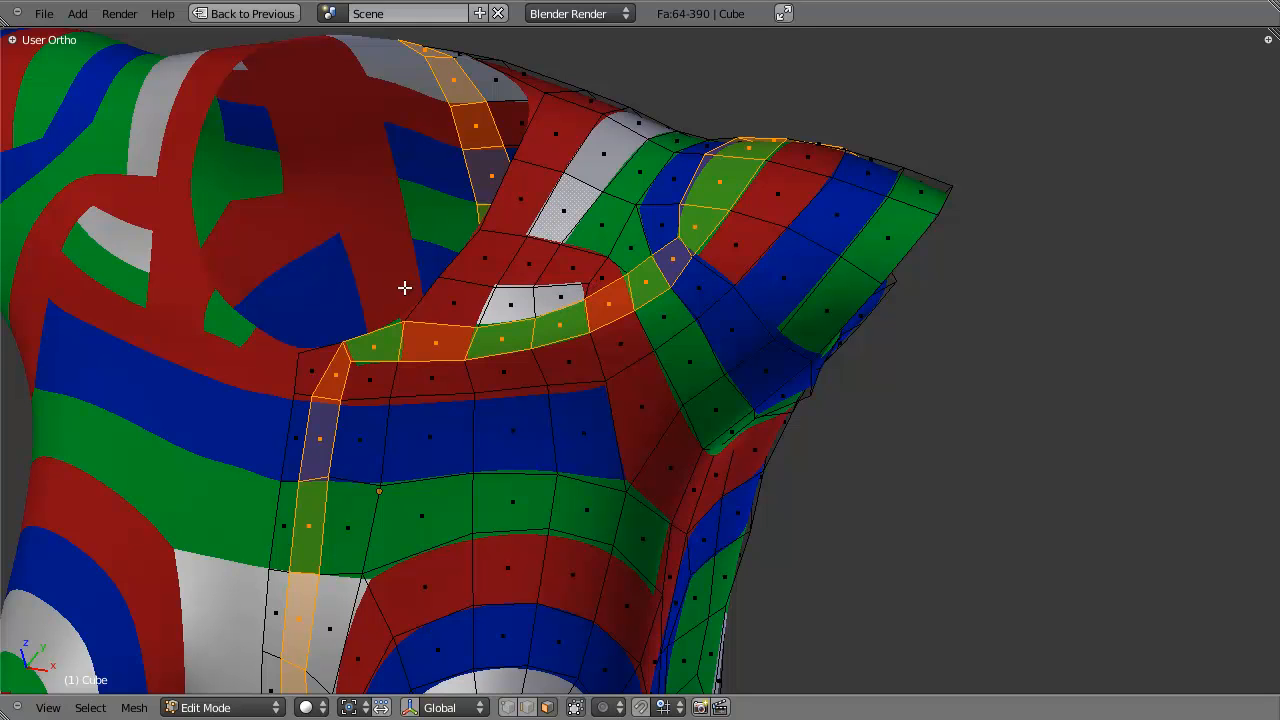
right_click(442, 293)
right_click(510, 300, "shift")
middle_click_drag(566, 300, 626, 220)
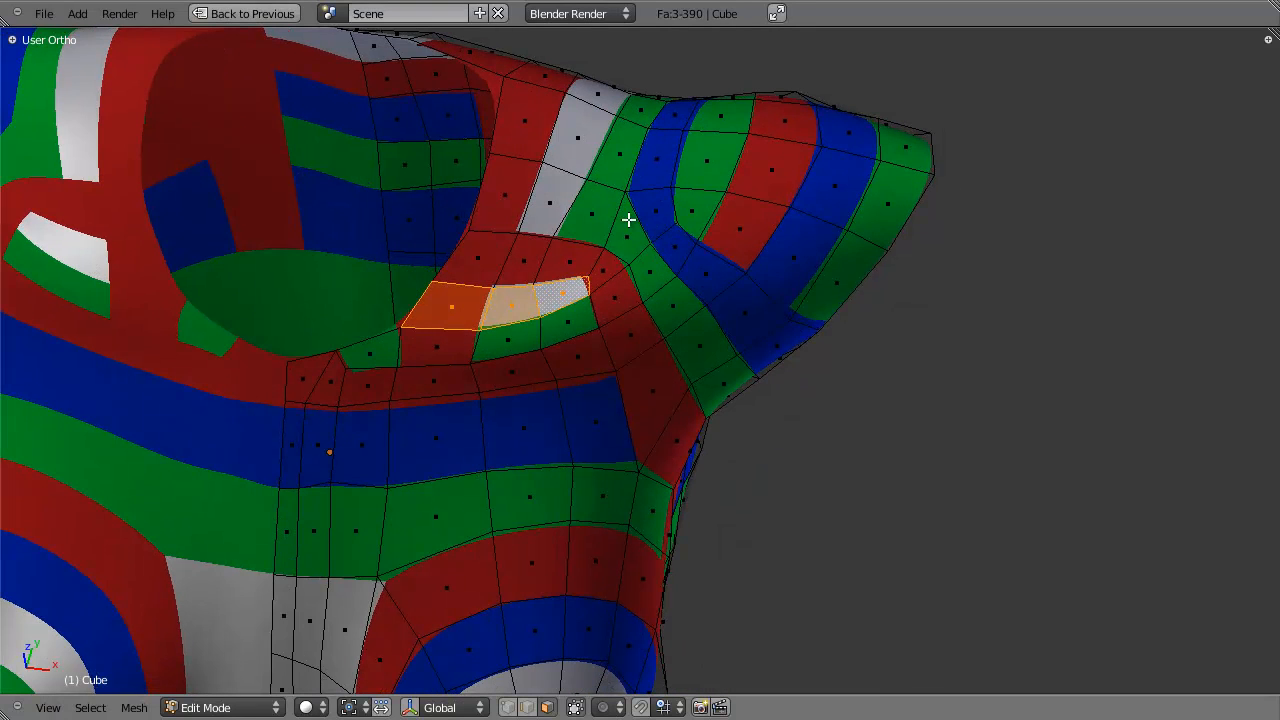
Use face selection to highlight the green loop around the shoulder and the loop crossing the collarbone patch, and clear the selection.
key("a")
key("ctrl+Tab")
left_click(629, 148)
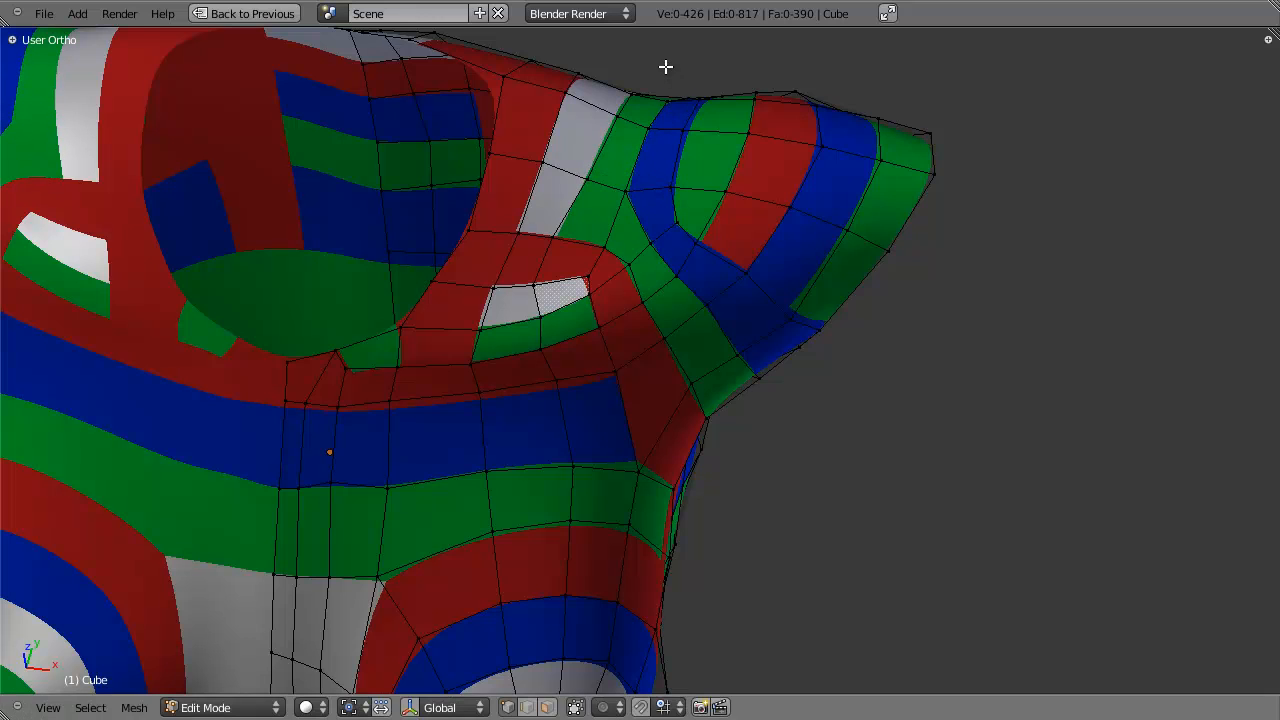
middle_click_drag(675, 103, 662, 127)
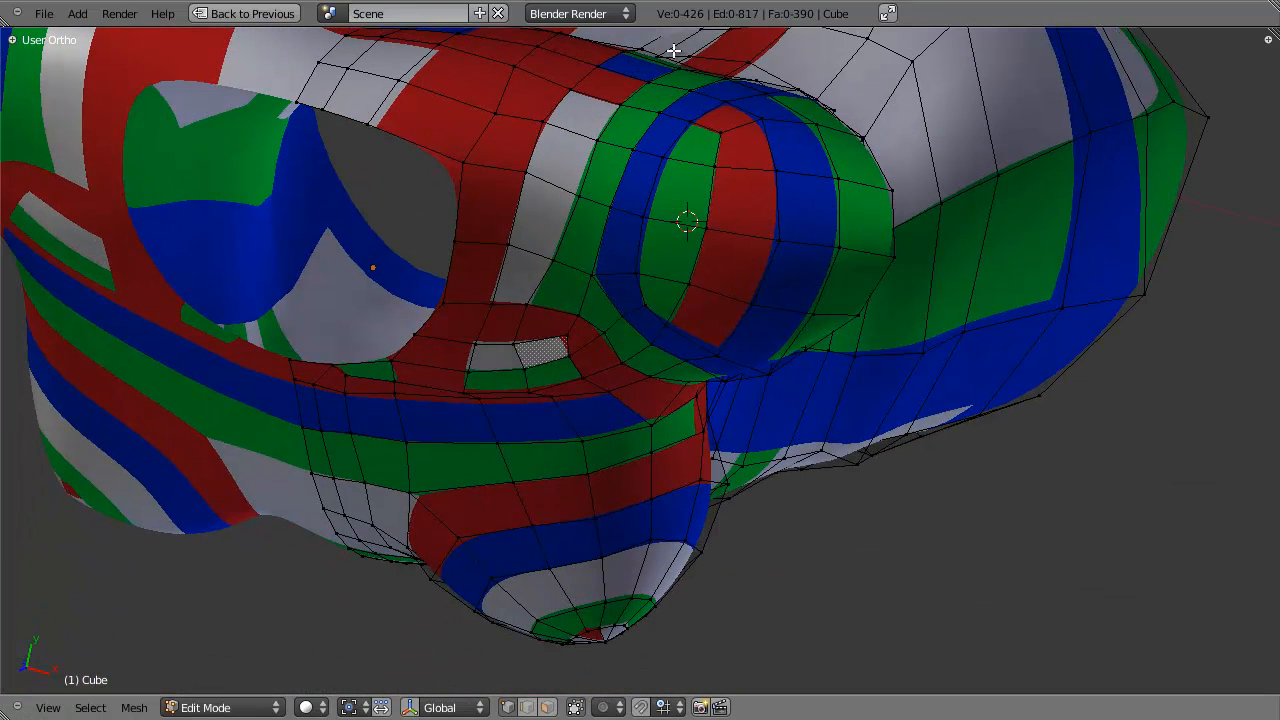
key("ctrl+Tab")
left_click(615, 107)
left_click(611, 139, "alt")
key("KP_Decimal")
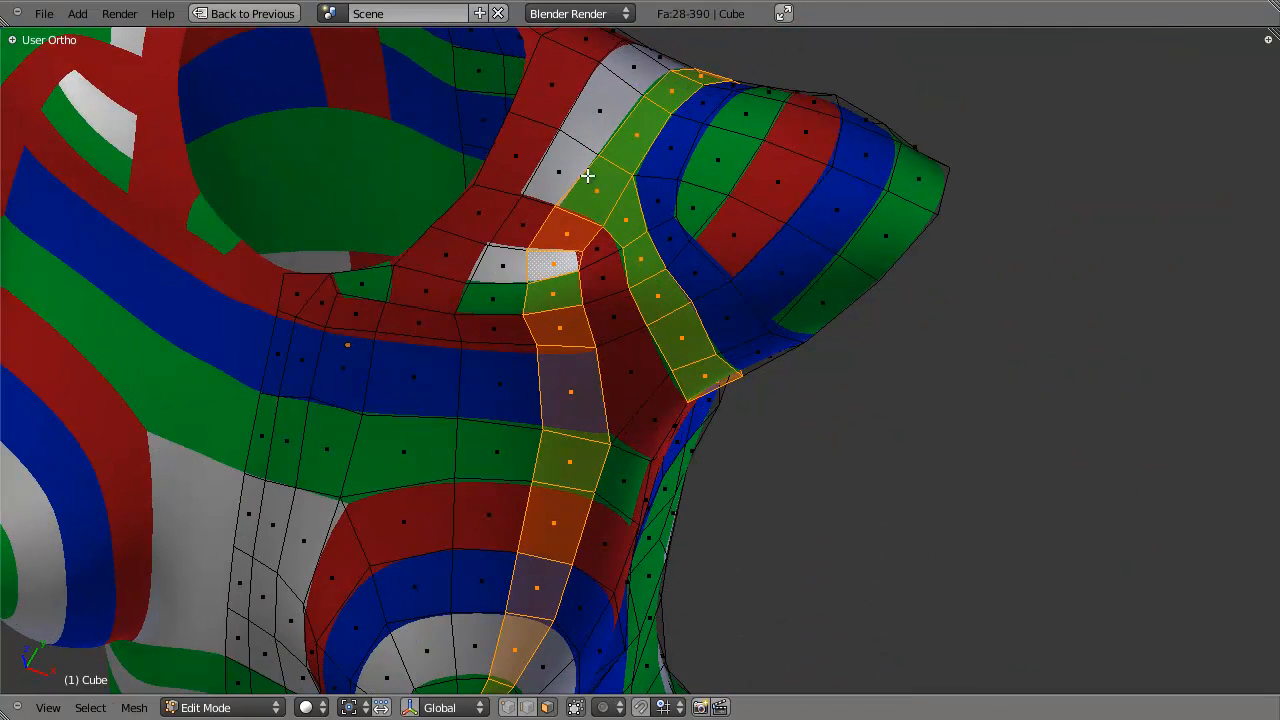
key("a")
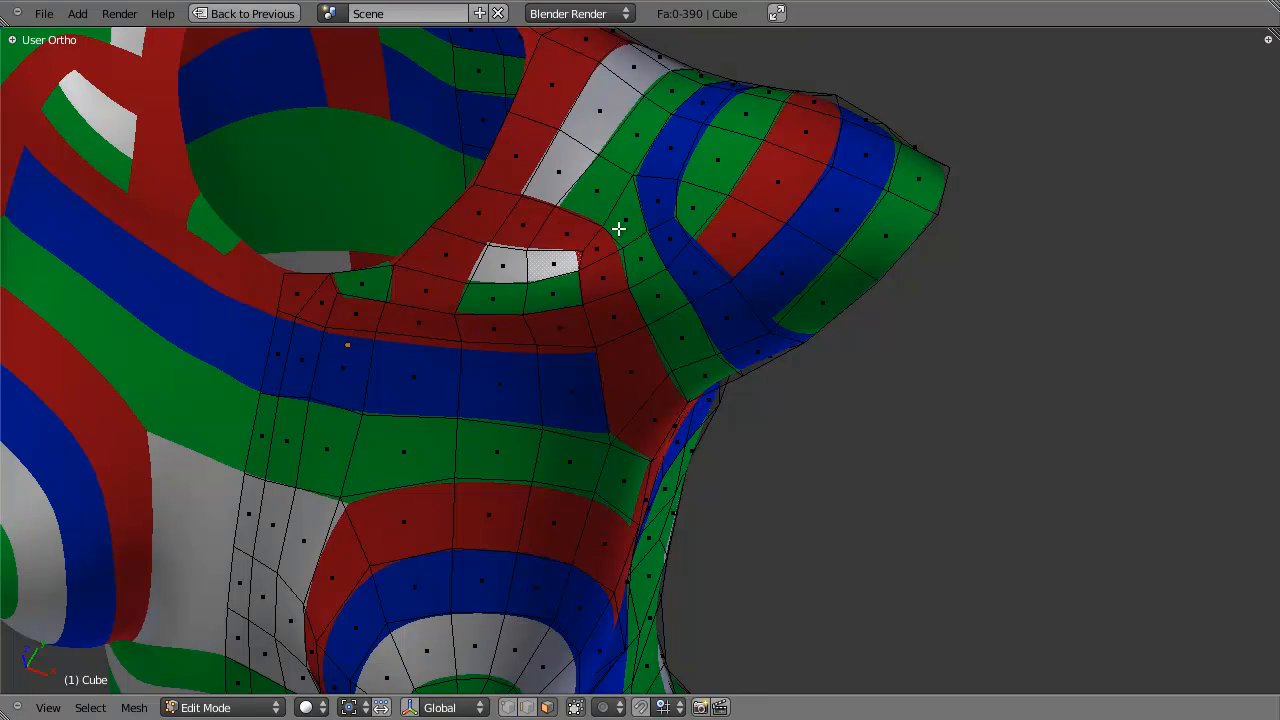
Switch to vertex selection and select the vertex where the green loop bends along the blue shoulder loop's outer edge.
middle_click_drag(596, 260, 595, 216)
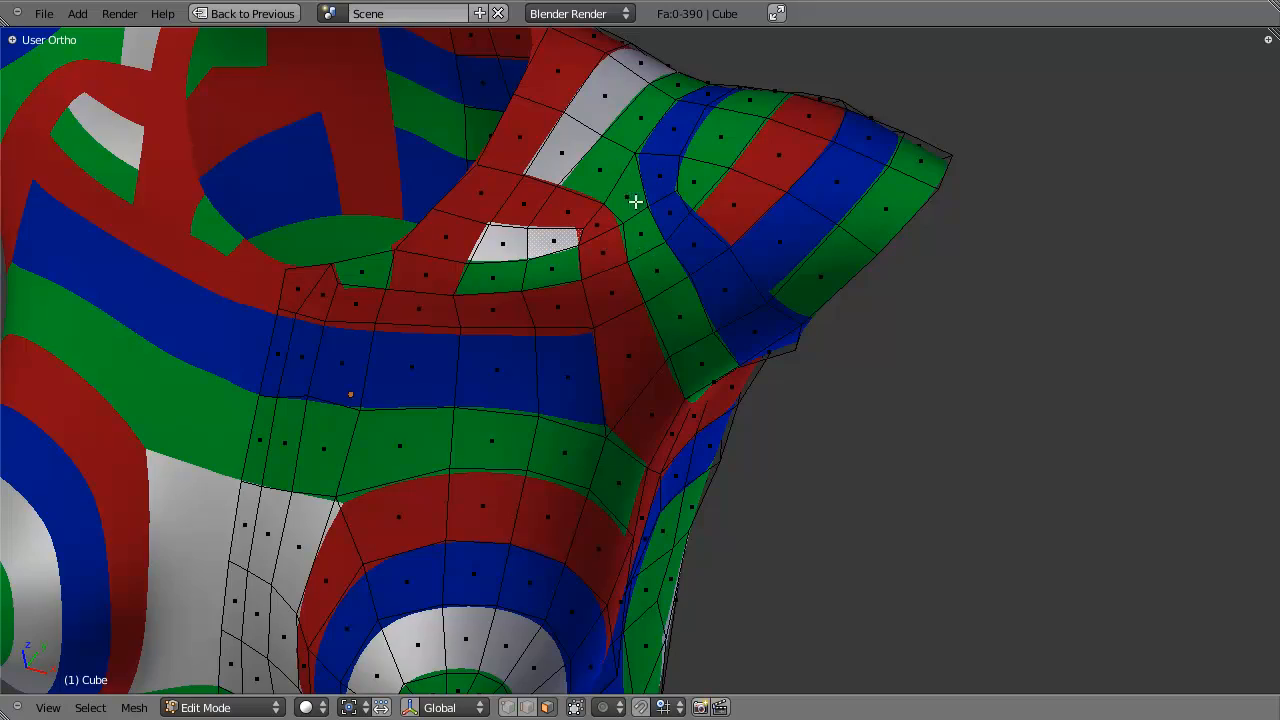
middle_click_drag(824, 390, 575, 364)
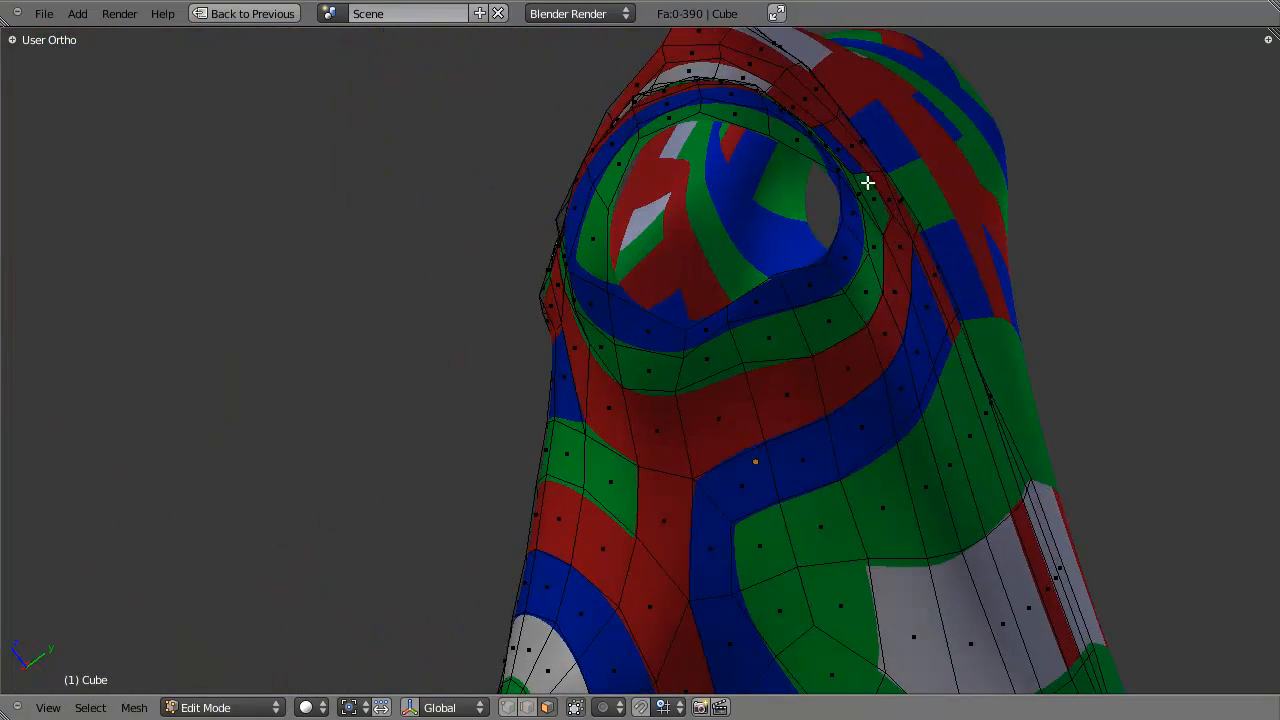
middle_click_drag(506, 257, 831, 349)
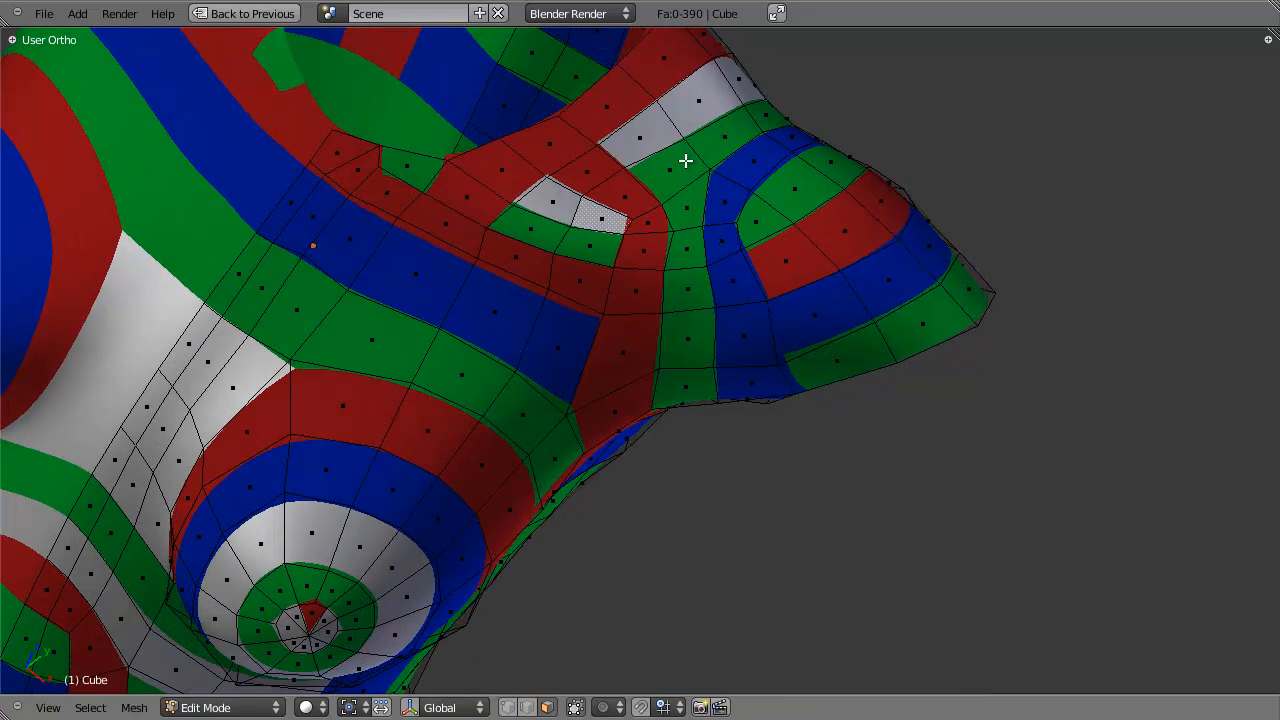
middle_click_drag(808, 231, 728, 171)
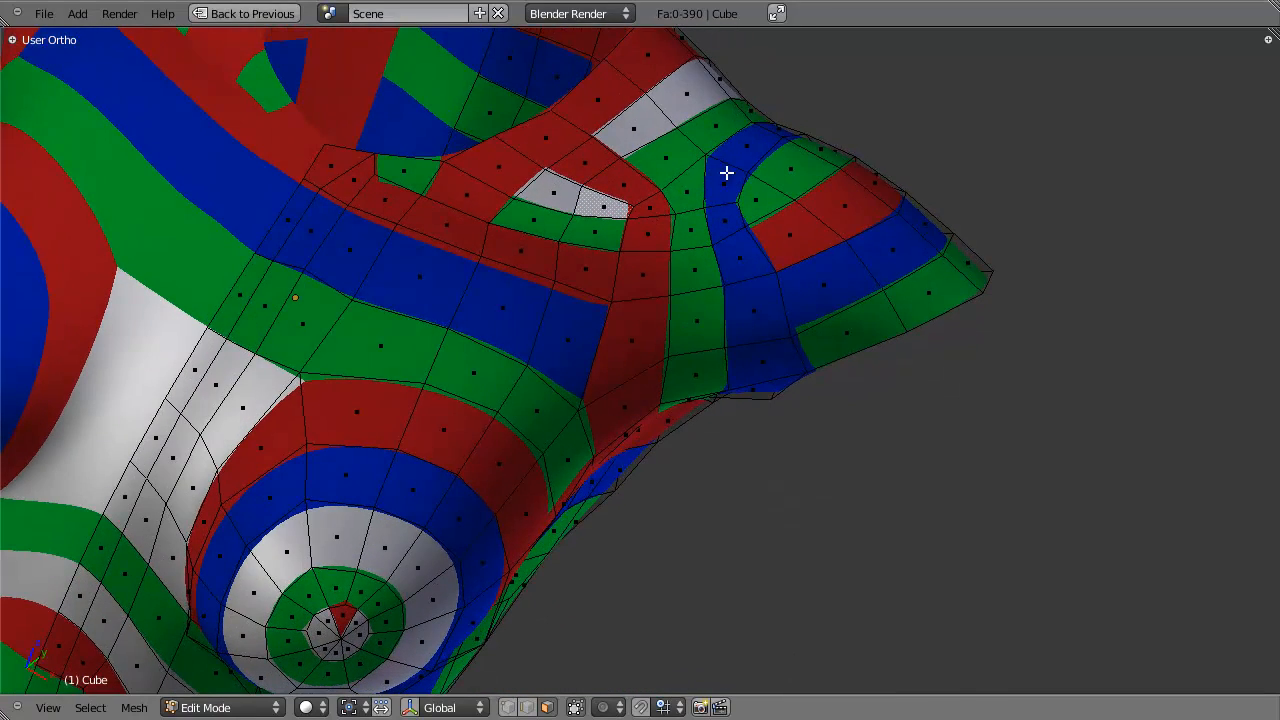
key("ctrl+Tab")
left_click(716, 134)
key("g")
left_click(714, 180)
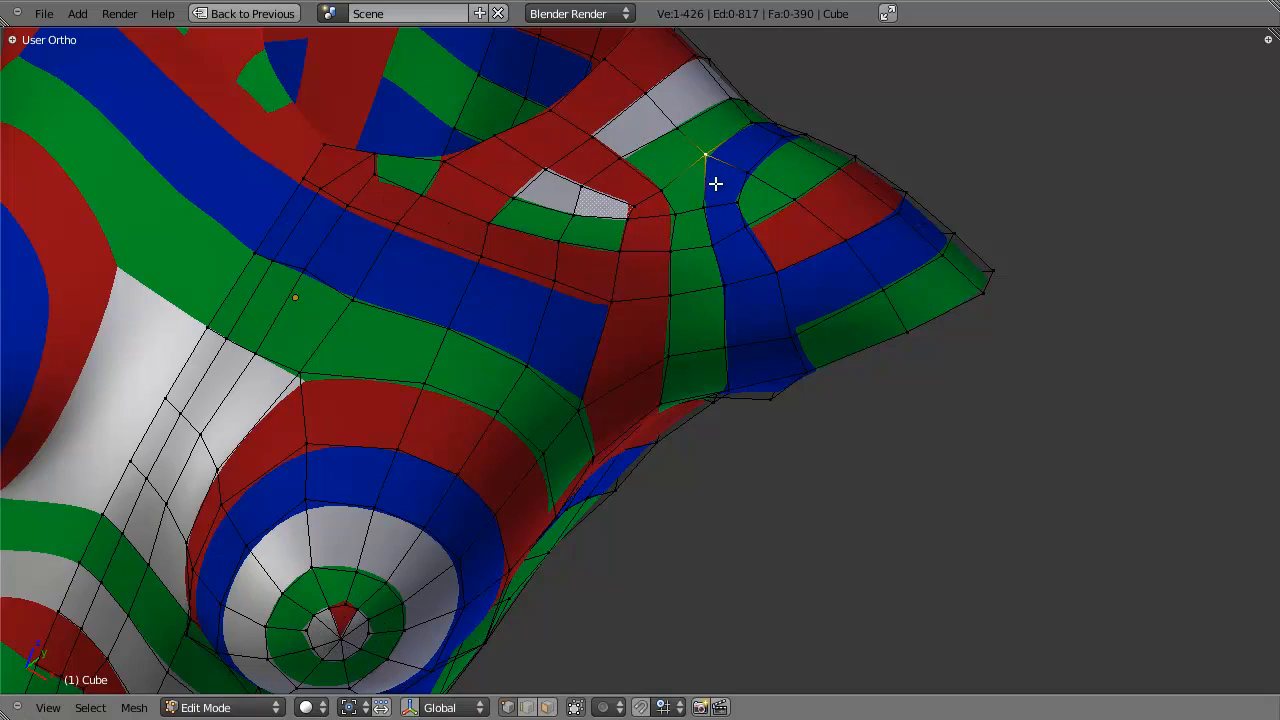
Select the vertex at the inner bend of the blue shoulder loop, beside the green sleeve patch.
scroll(714, 180, "up", 2)
middle_click_drag(666, 259, 651, 351)
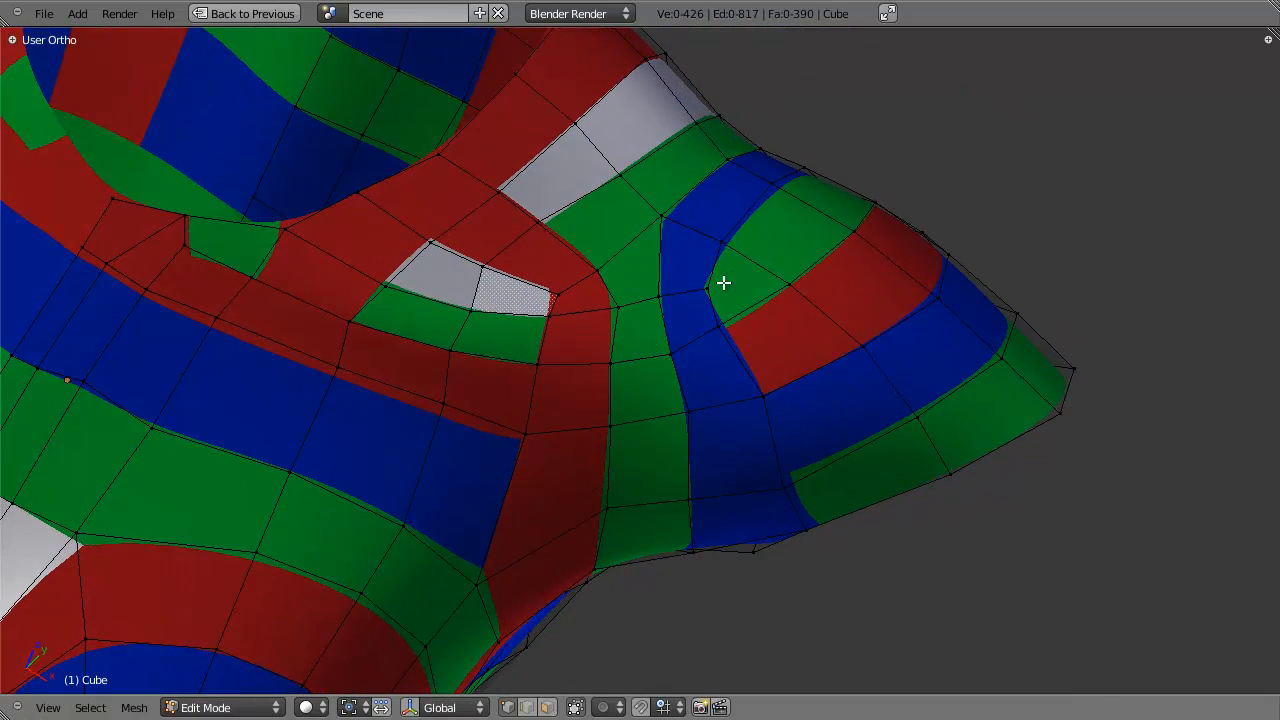
middle_click_drag(729, 315, 648, 360)
middle_click_drag(745, 351, 765, 317)
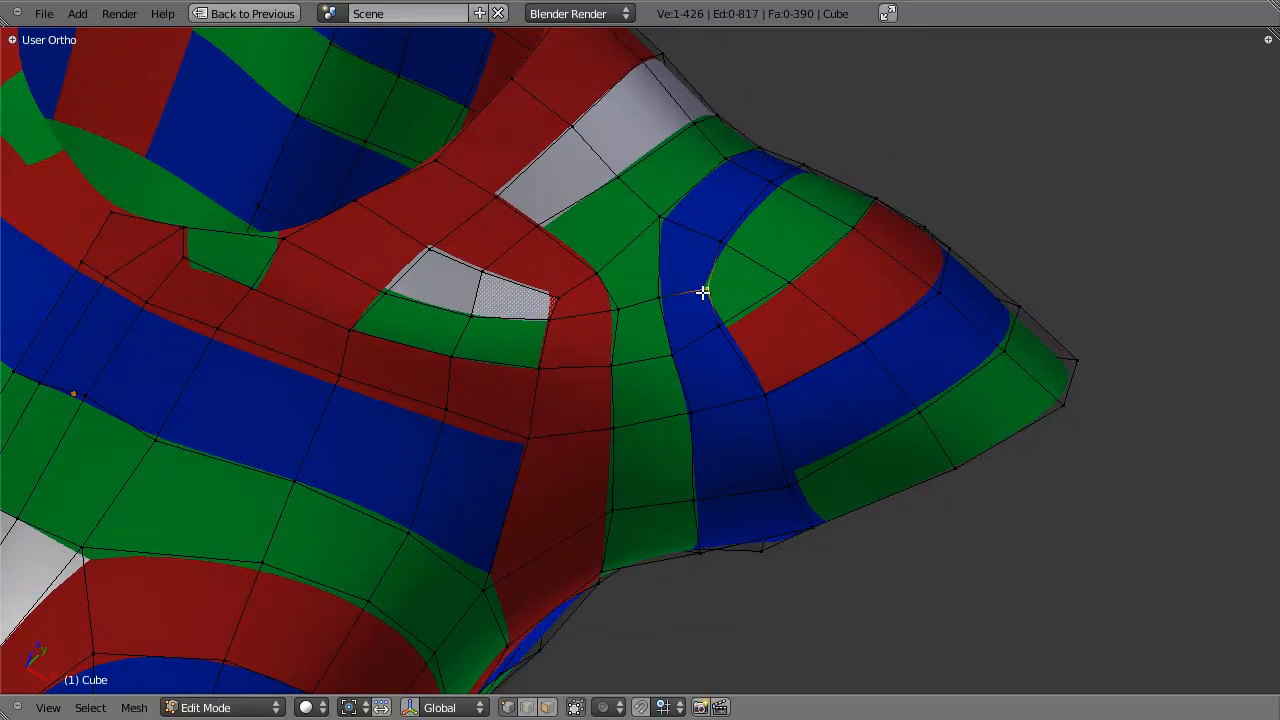
middle_click_drag(808, 370, 800, 345)
Switch to face selection, select a face loop on the upper arm, and clear the selection.
key("ctrl+Tab")
left_click(788, 372)
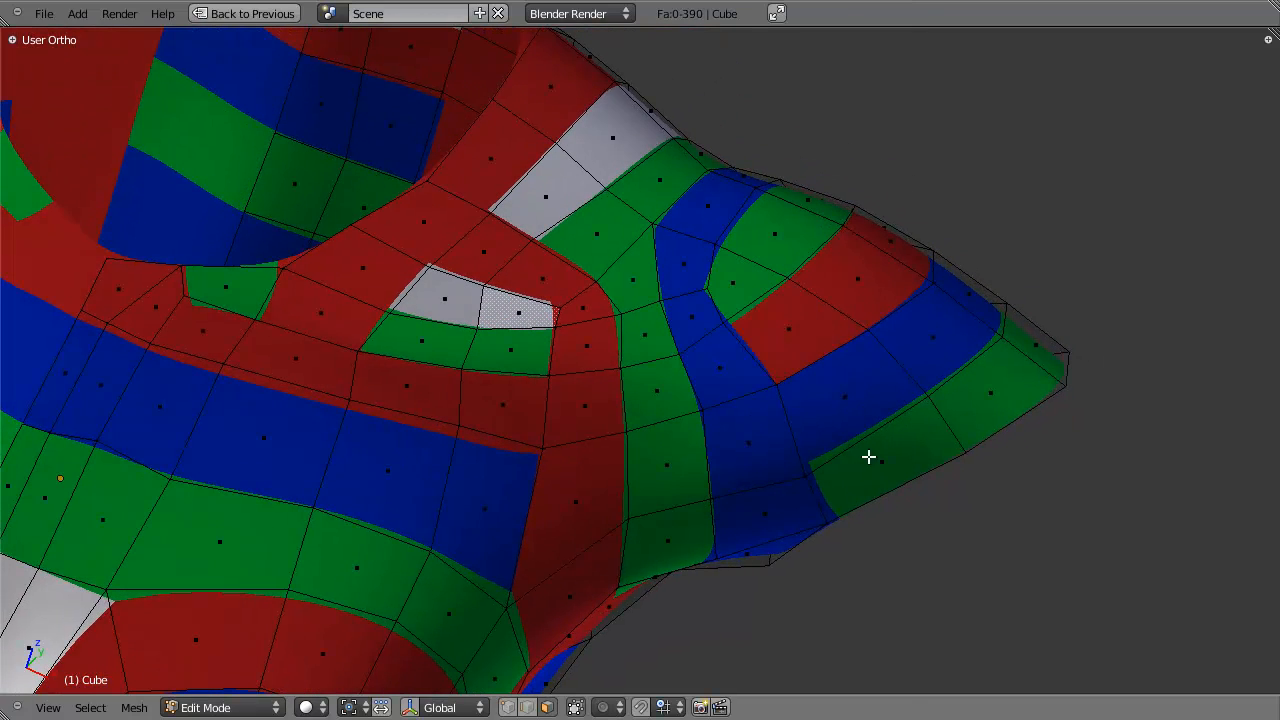
right_click(875, 420, "alt")
key("a")
Select the blue corner face where the shoulder loop bends toward the armpit.
middle_click_drag(451, 357, 585, 446)
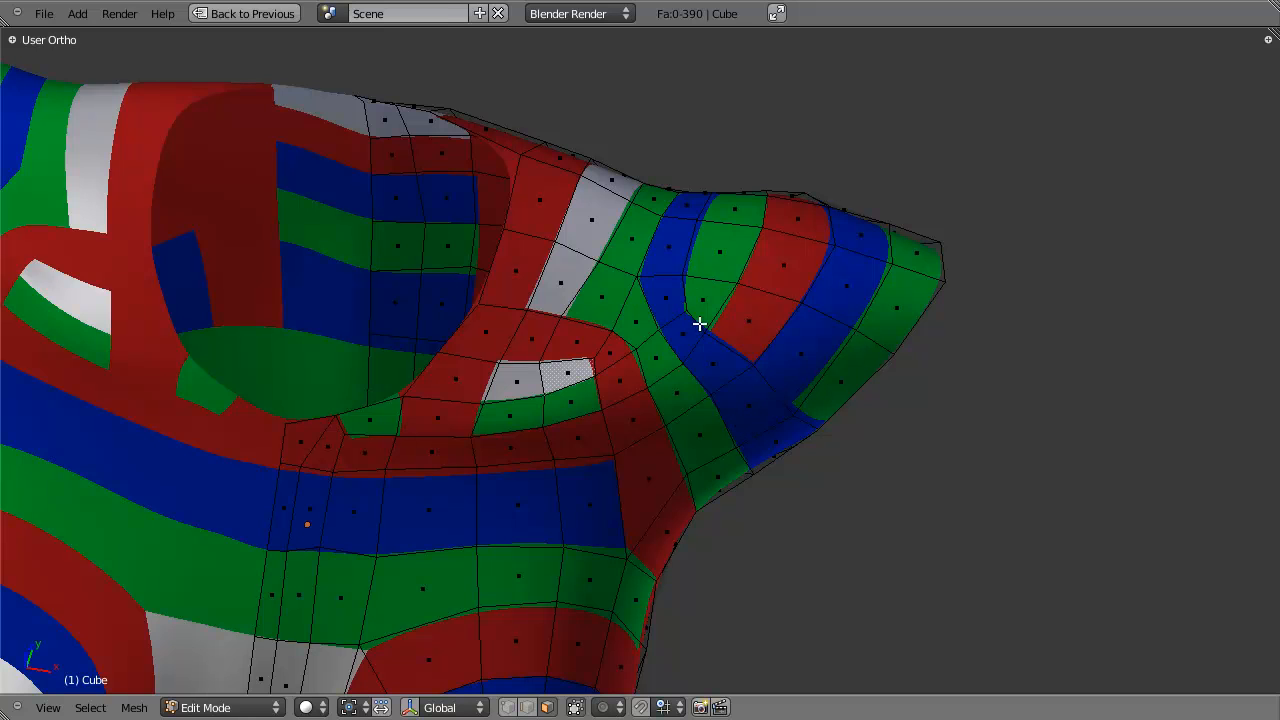
middle_click_drag(654, 311, 712, 316)
right_click(686, 263)
middle_click_drag(778, 371, 723, 286)
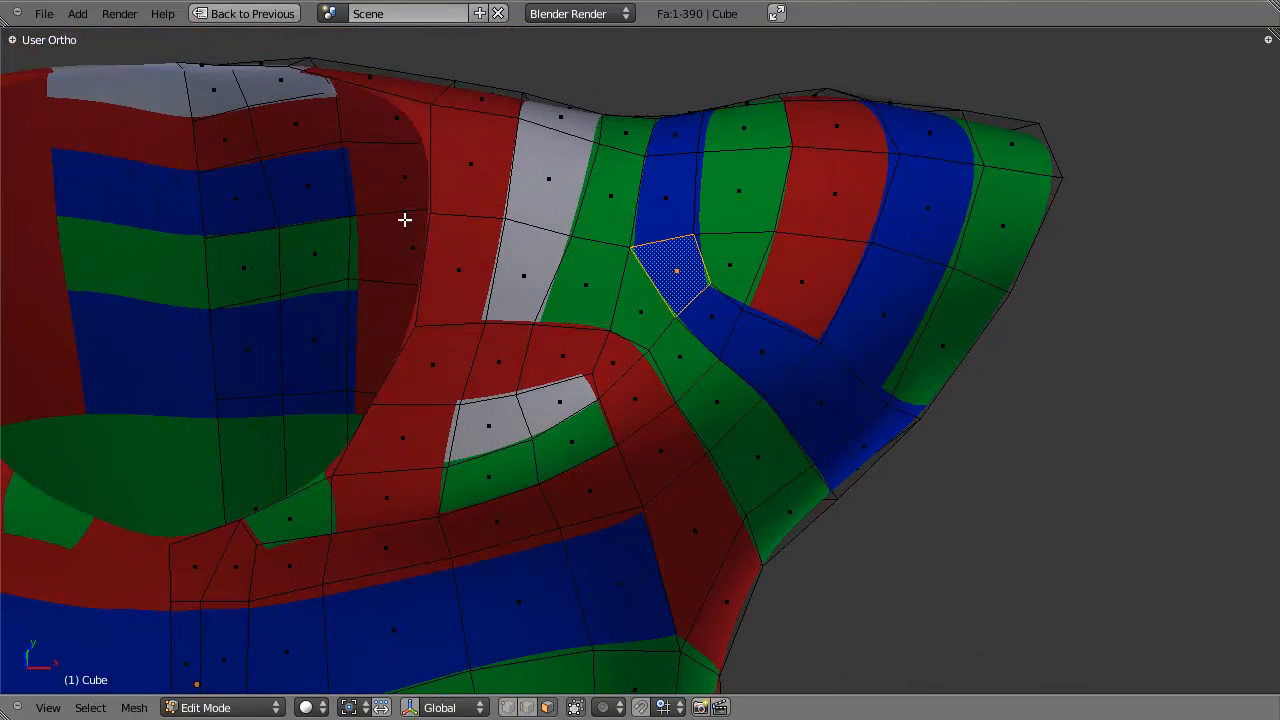
Switch to edge selection and select the edge loops that run out from the sides of the blue corner face.
key("ctrl+Tab")
left_click(477, 197)
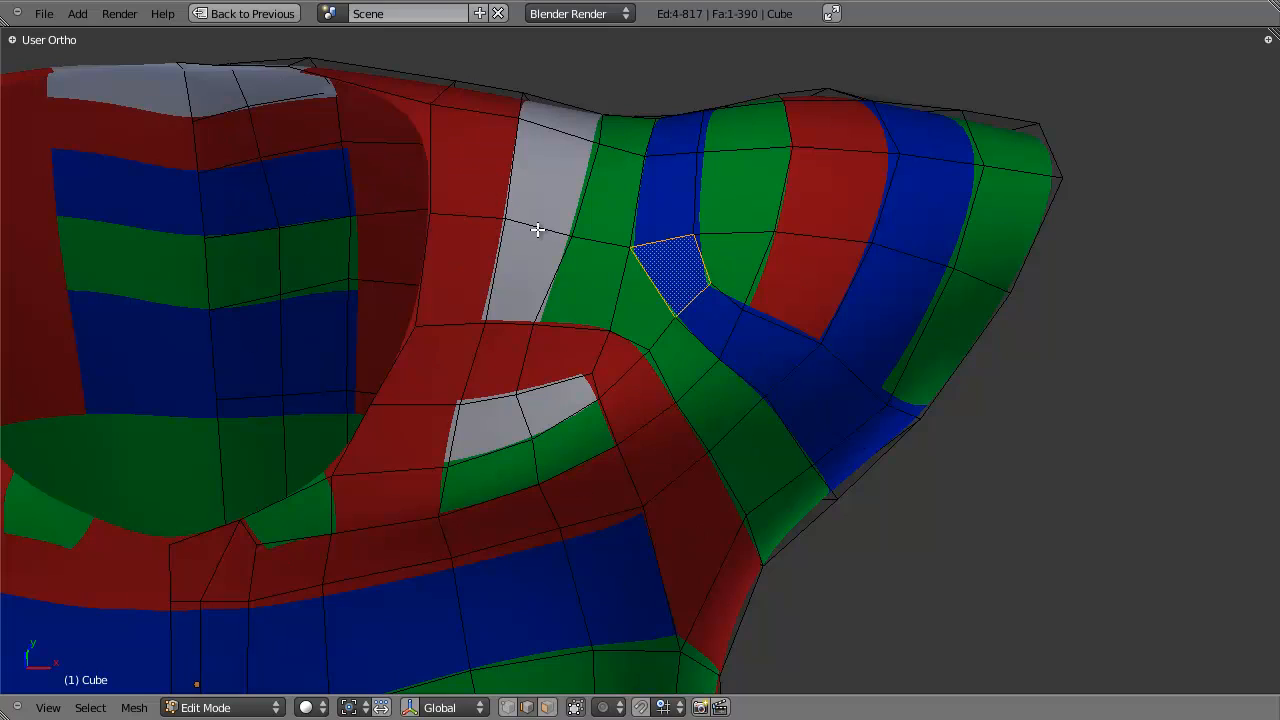
right_click(537, 229, "alt")
key("a")
right_click(652, 281, "shift")
right_click(734, 231, "alt+shift")
right_click(720, 291, "alt+shift")
right_click(706, 337, "alt+shift")
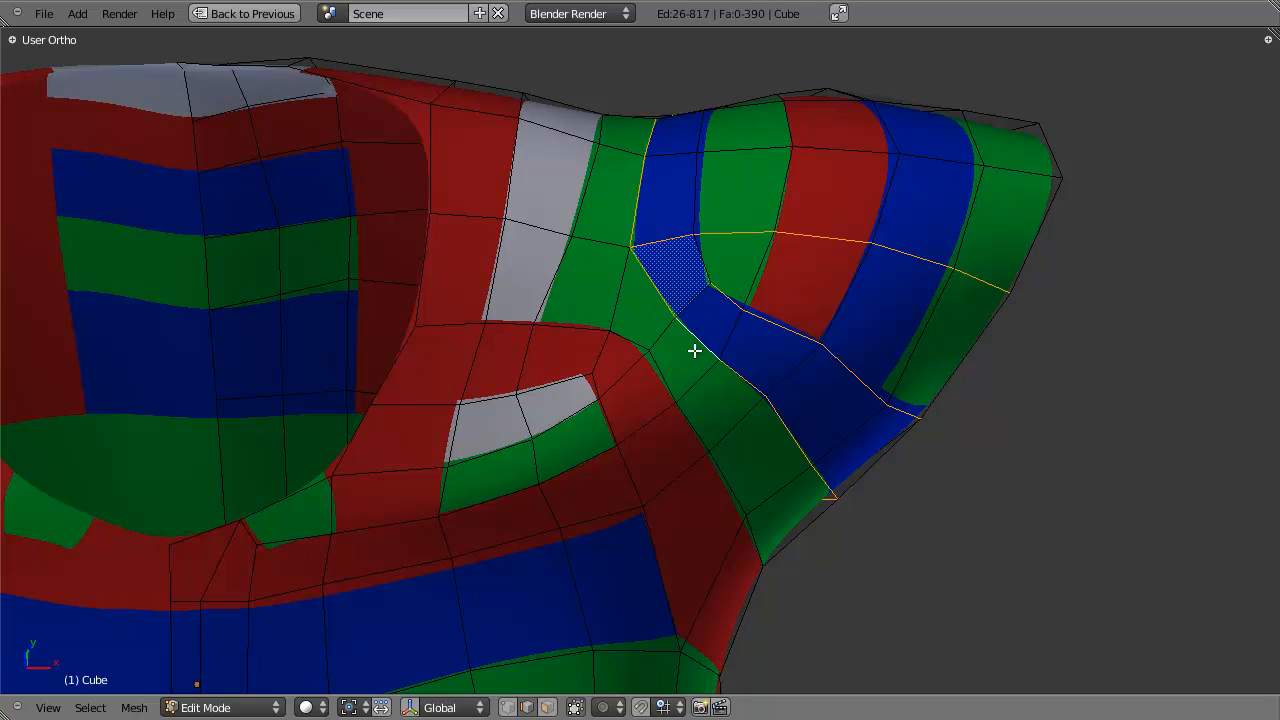
Replace the edge loops with only the four edges bordering the blue corner face, and return to face selection.
key("a")
right_click(710, 260, "shift")
right_click(663, 245, "shift")
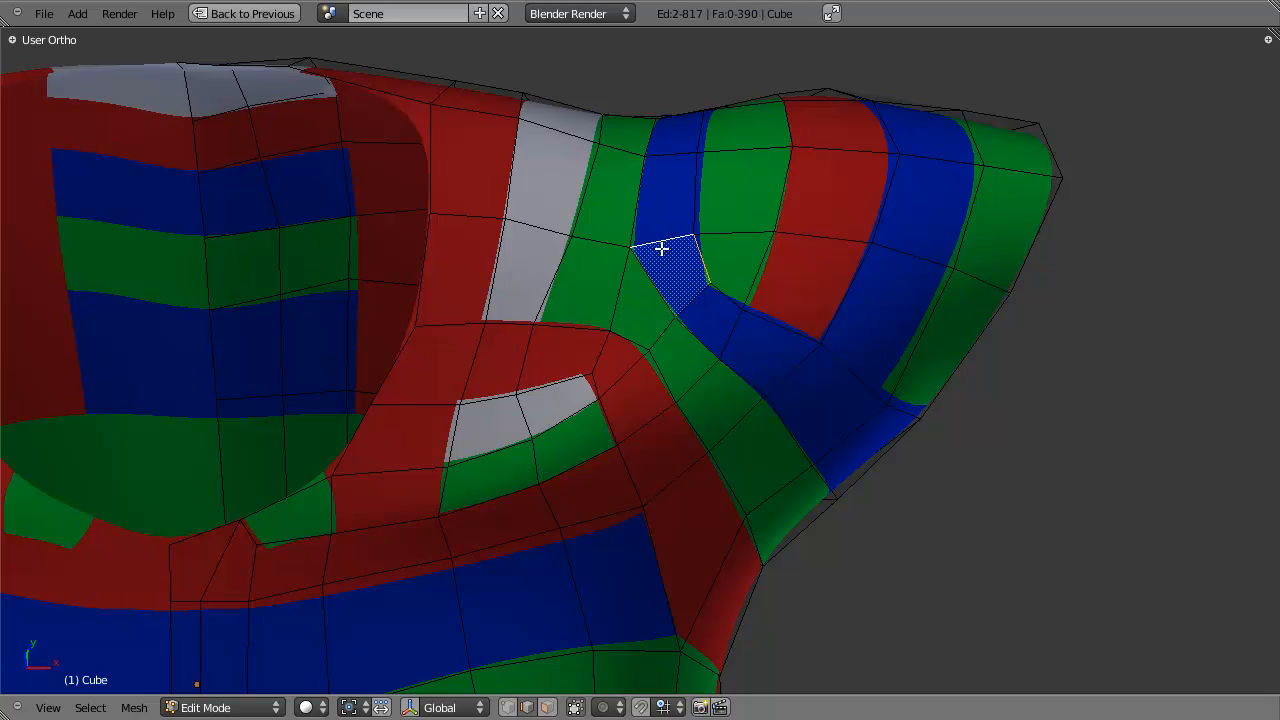
right_click(691, 297, "shift")
right_click(656, 280, "shift")
key("ctrl+Tab")
left_click(648, 290)
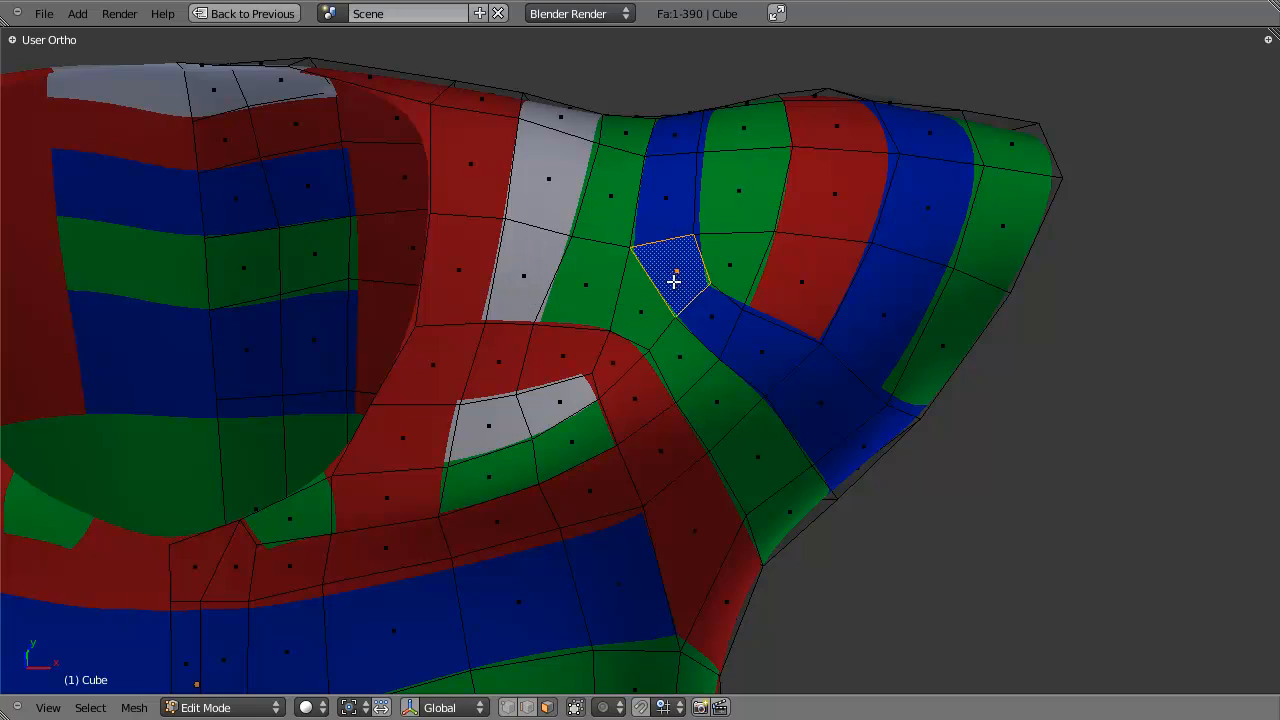
Clear the selection and select the face loop running up the torso near its centre and along the collarbone to the shoulder.
scroll(617, 336, "down", 2)
middle_click_drag(617, 336, 724, 281)
key("a")
key("a")
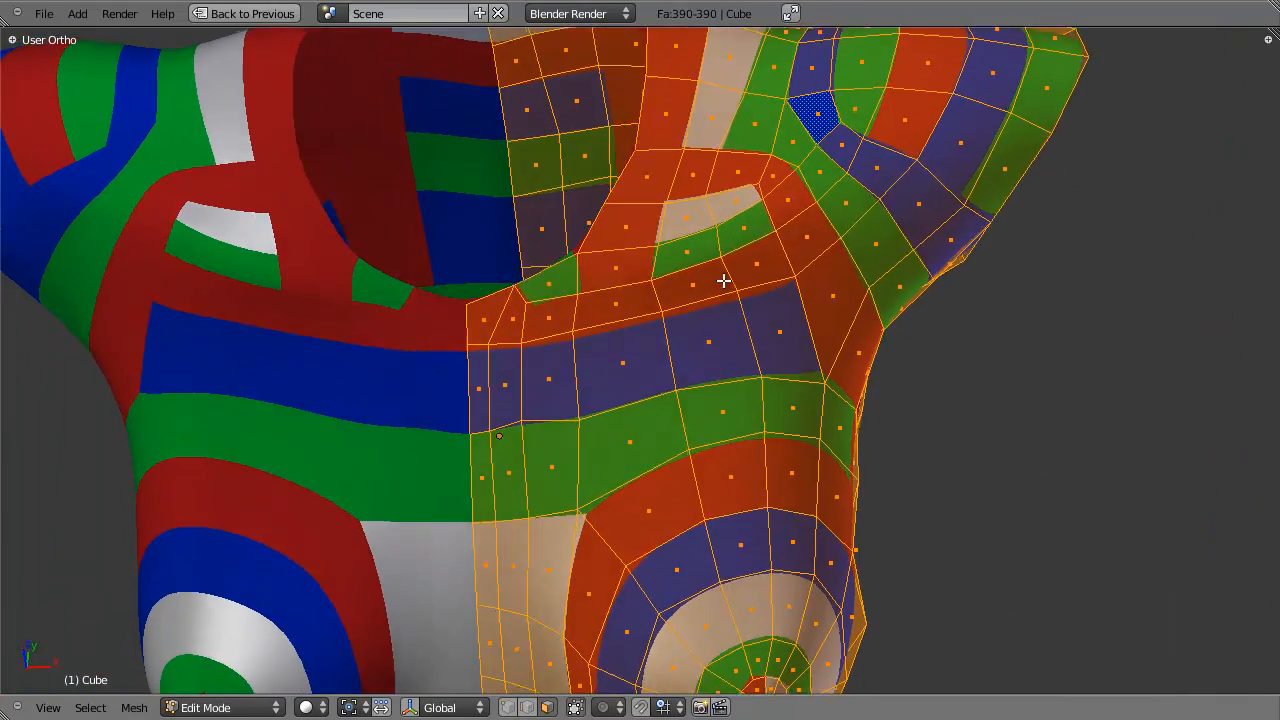
key("a")
middle_click_drag(521, 289, 669, 333)
scroll(669, 333, "up", 1)
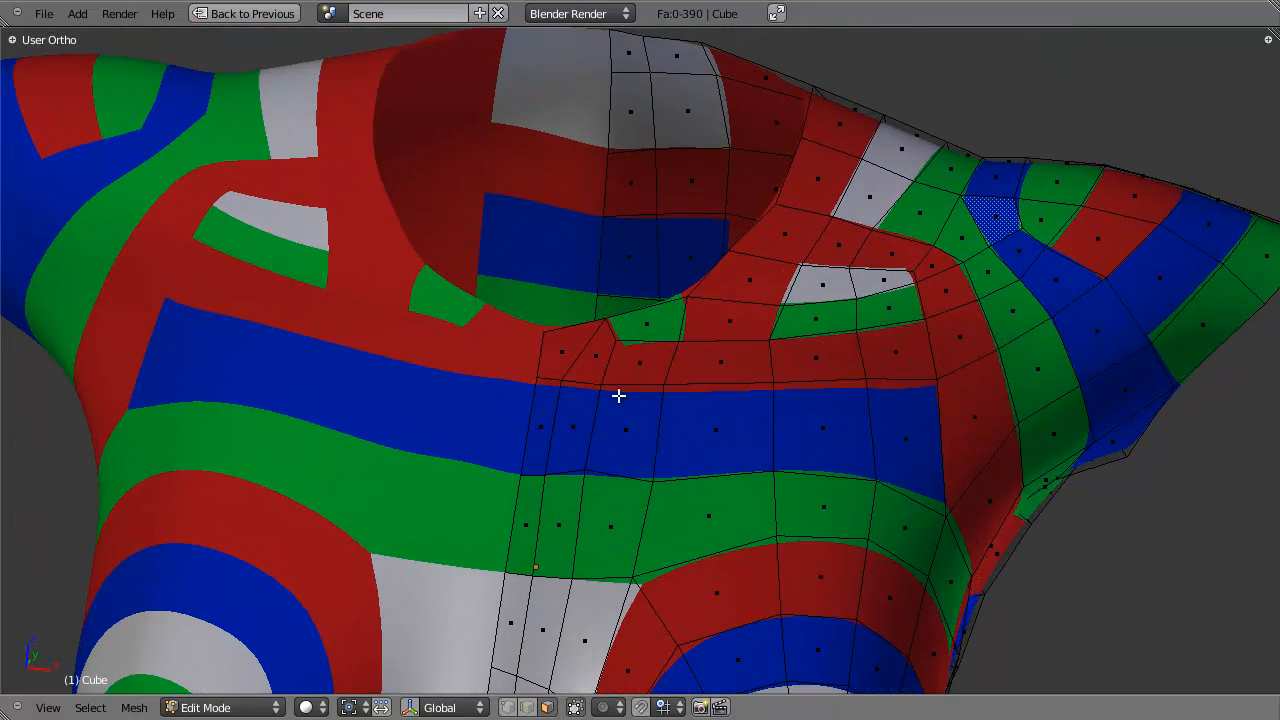
right_click(582, 383, "alt")
scroll(582, 383, "down", 3)
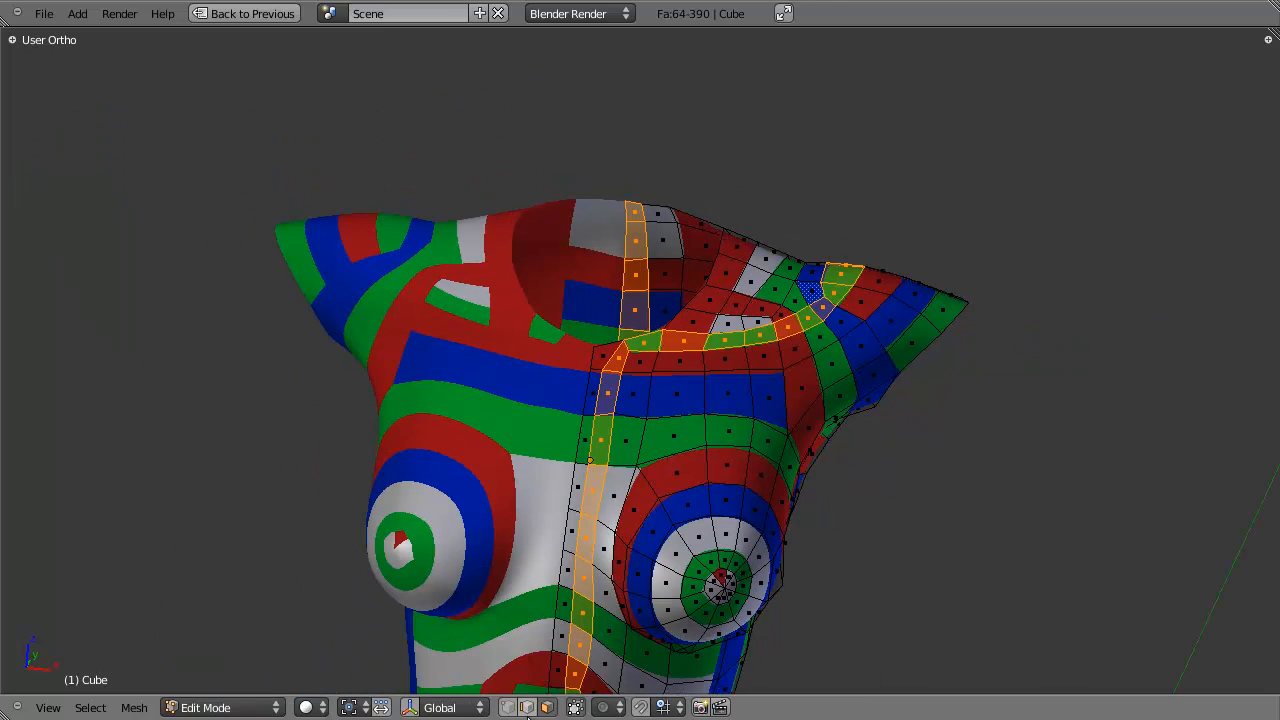
middle_click_drag(623, 488, 668, 320, "shift")
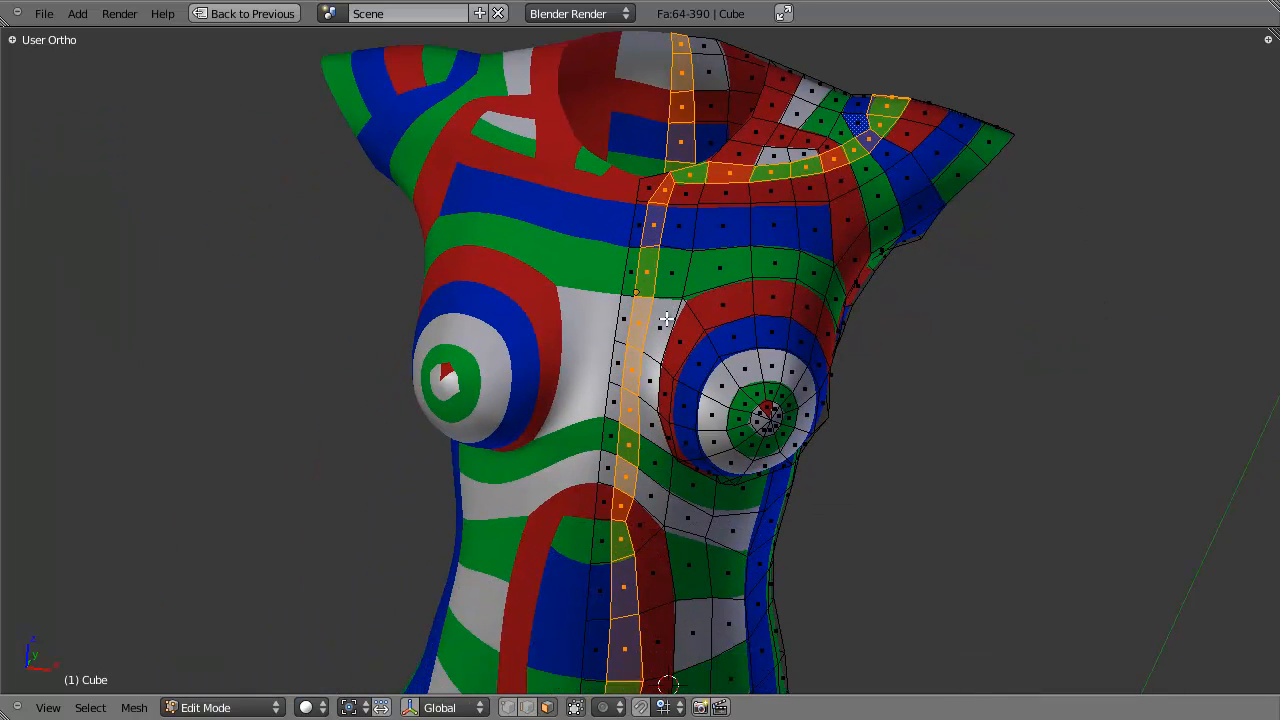
scroll(668, 320, "down", 4)
middle_click_drag(688, 446, 668, 562)
scroll(668, 562, "up", 7)
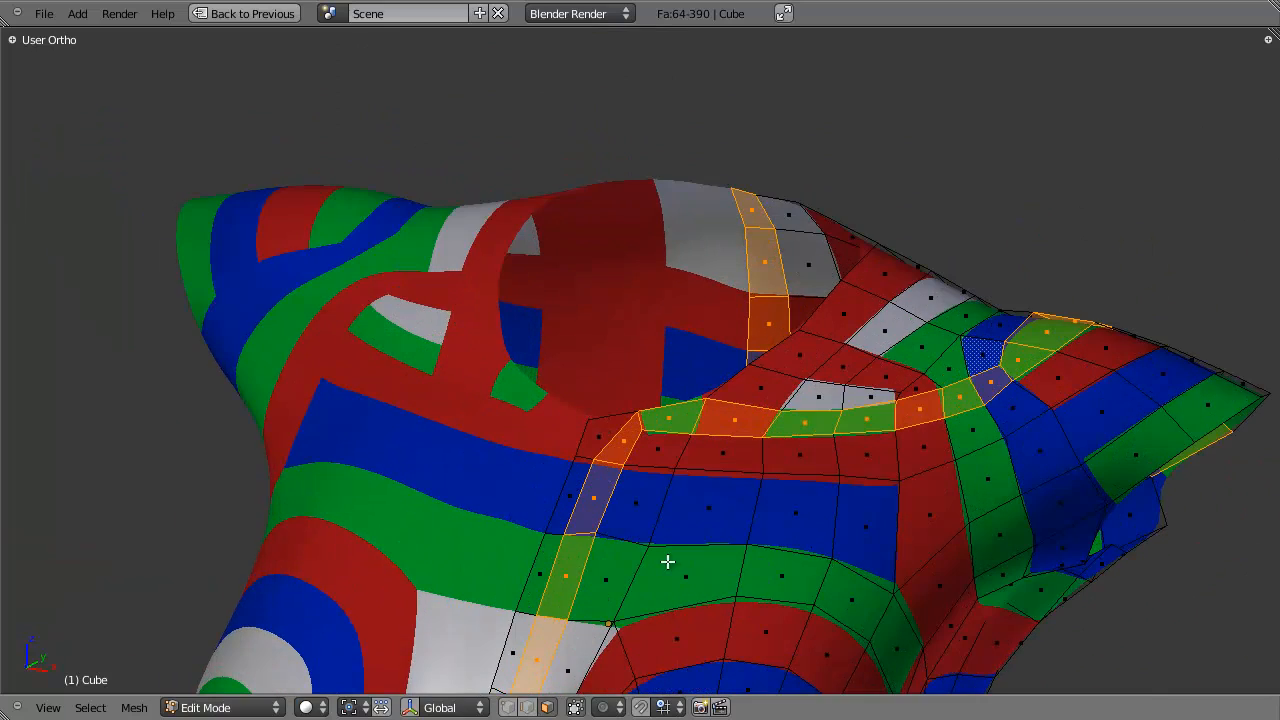
Switch to vertex selection and try shifting the vertices at the inner corners of the green neckline patch.
key("a")
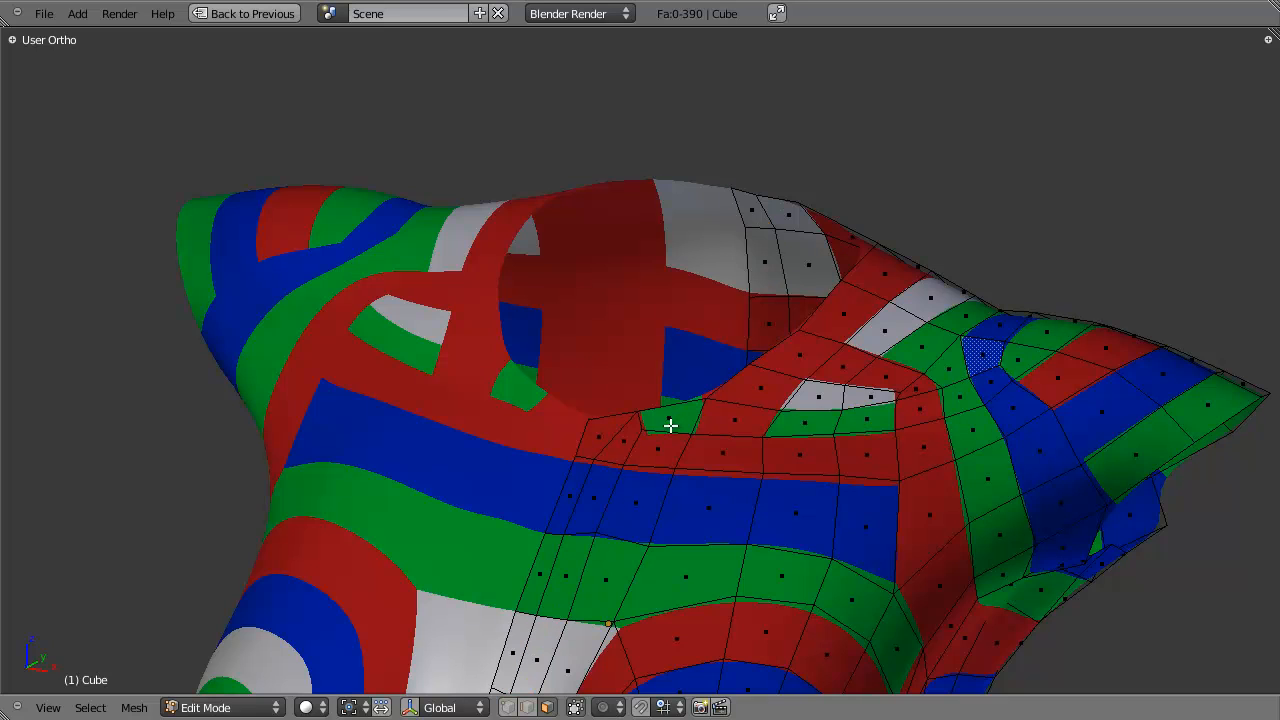
key("ctrl+Tab")
left_click(666, 356)
right_click(634, 447)
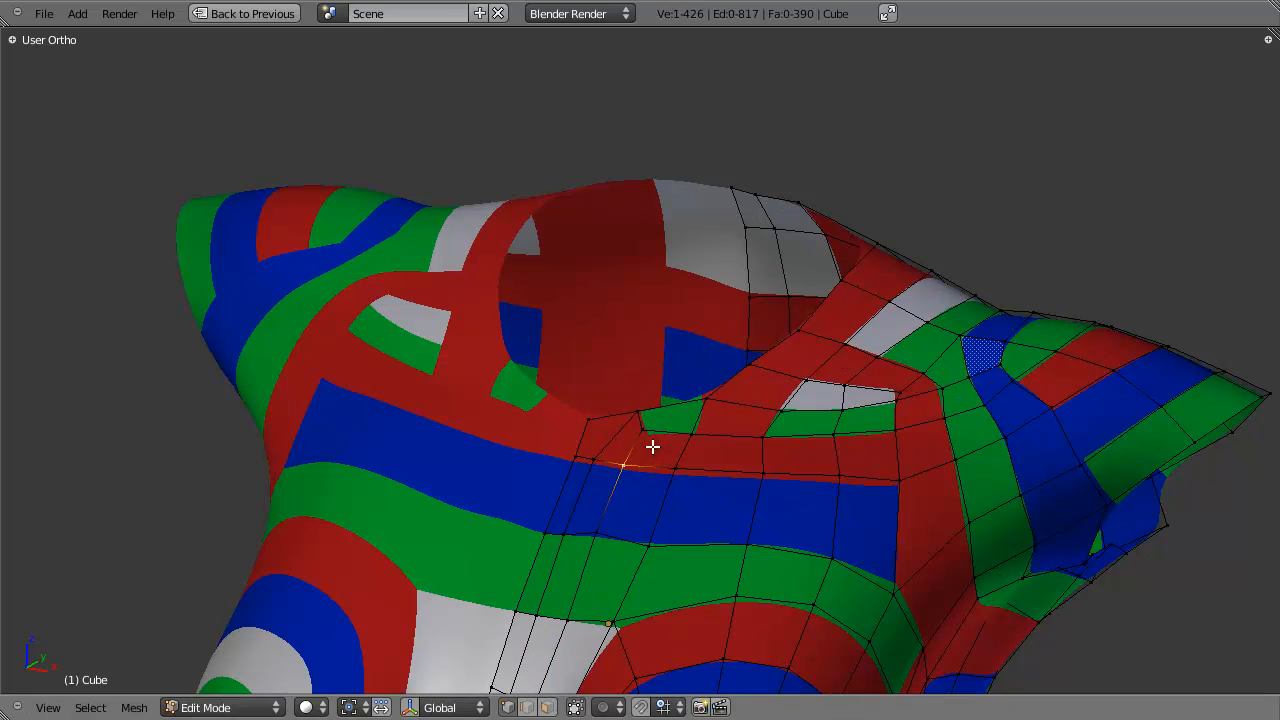
right_click(652, 447)
key("g")
right_click(676, 444)
right_click(632, 413)
key("g")
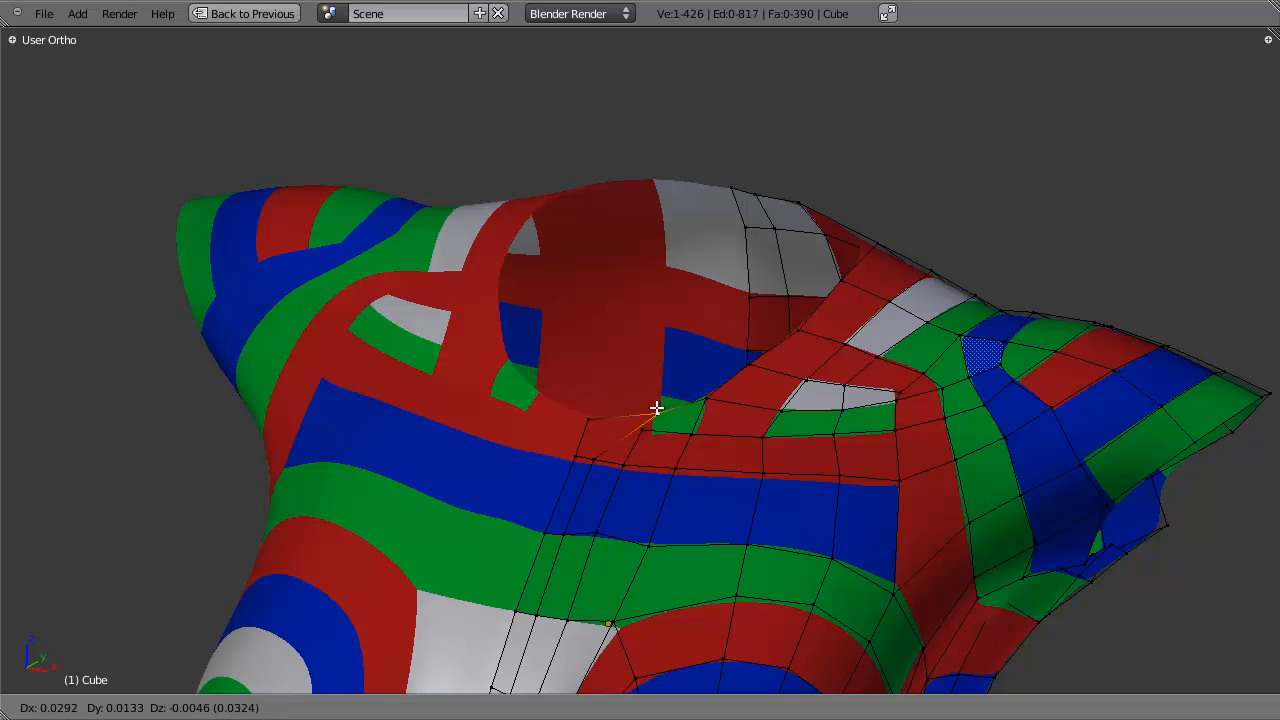
right_click(652, 410)
Try shifting the vertex at the green neckline patch's lower inner corner, and clear the selection.
middle_click_drag(606, 503, 664, 502)
mouse_move(631, 440)
middle_mouse_down()
mouse_move(663, 446)
mouse_move(643, 445)
middle_mouse_up()
scroll(664, 446, "up", 2)
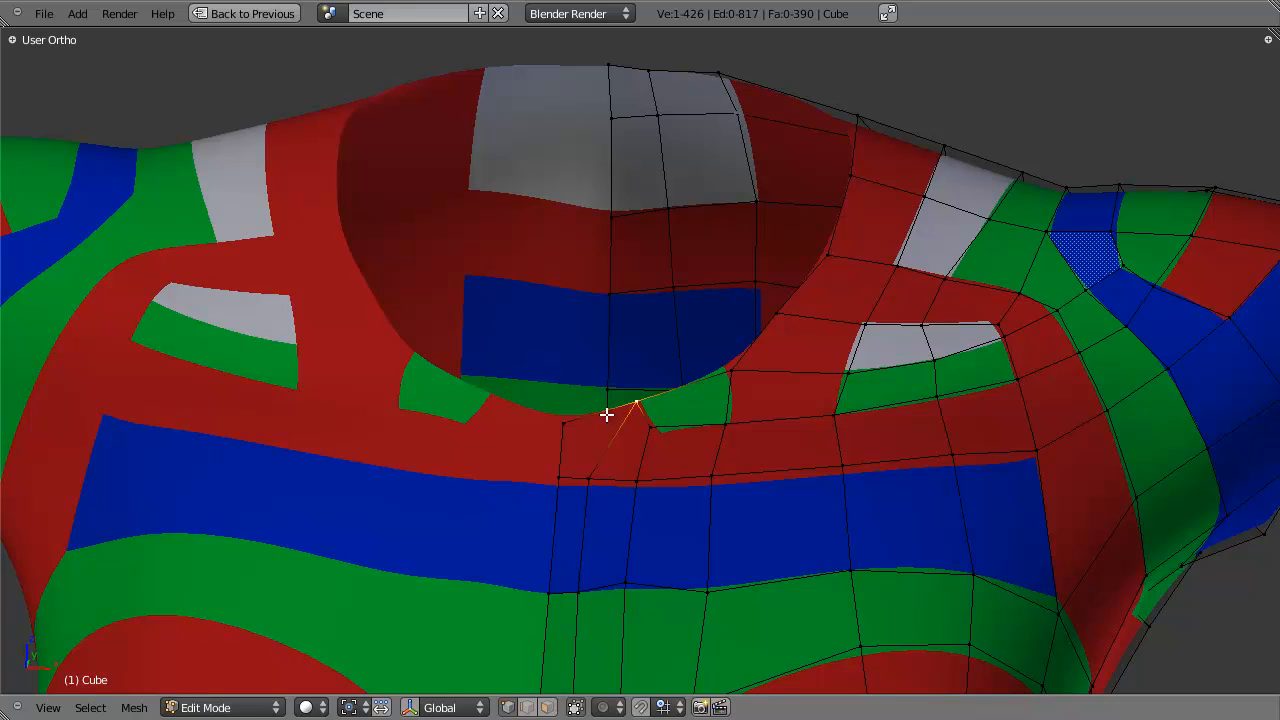
right_click(644, 439)
key("g")
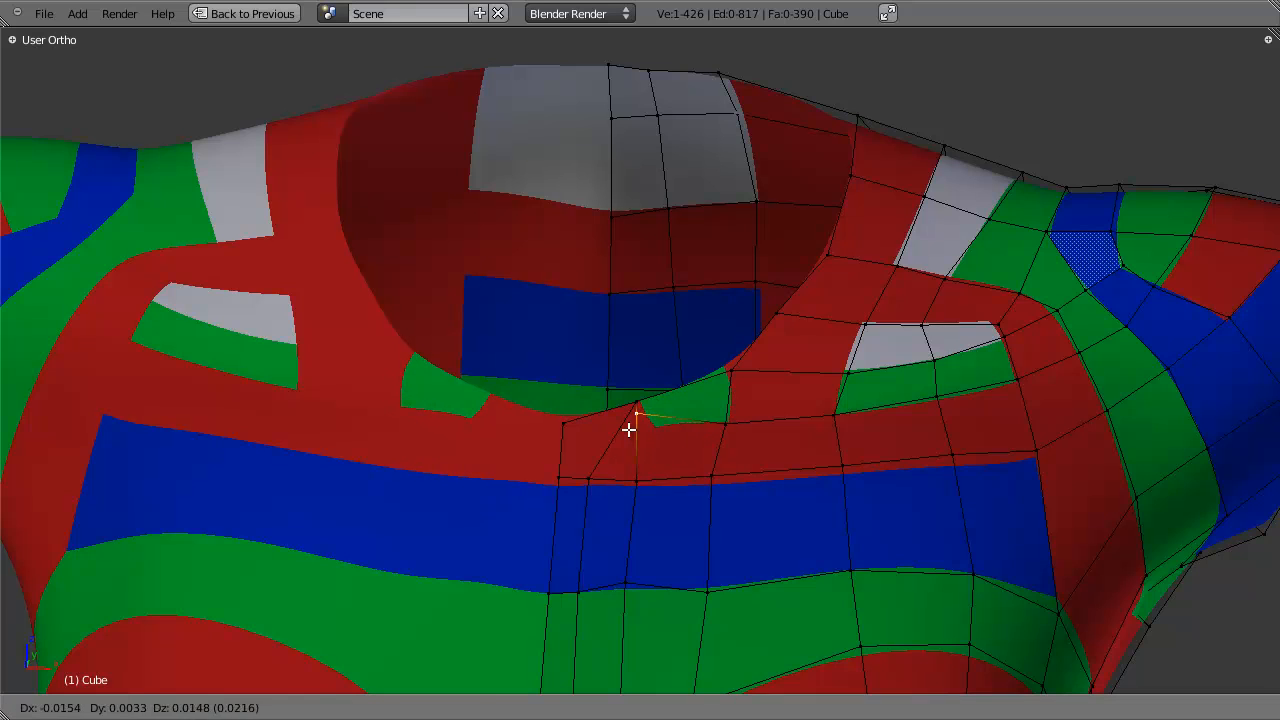
right_click(629, 430)
scroll(686, 438, "up", 1)
key("a")
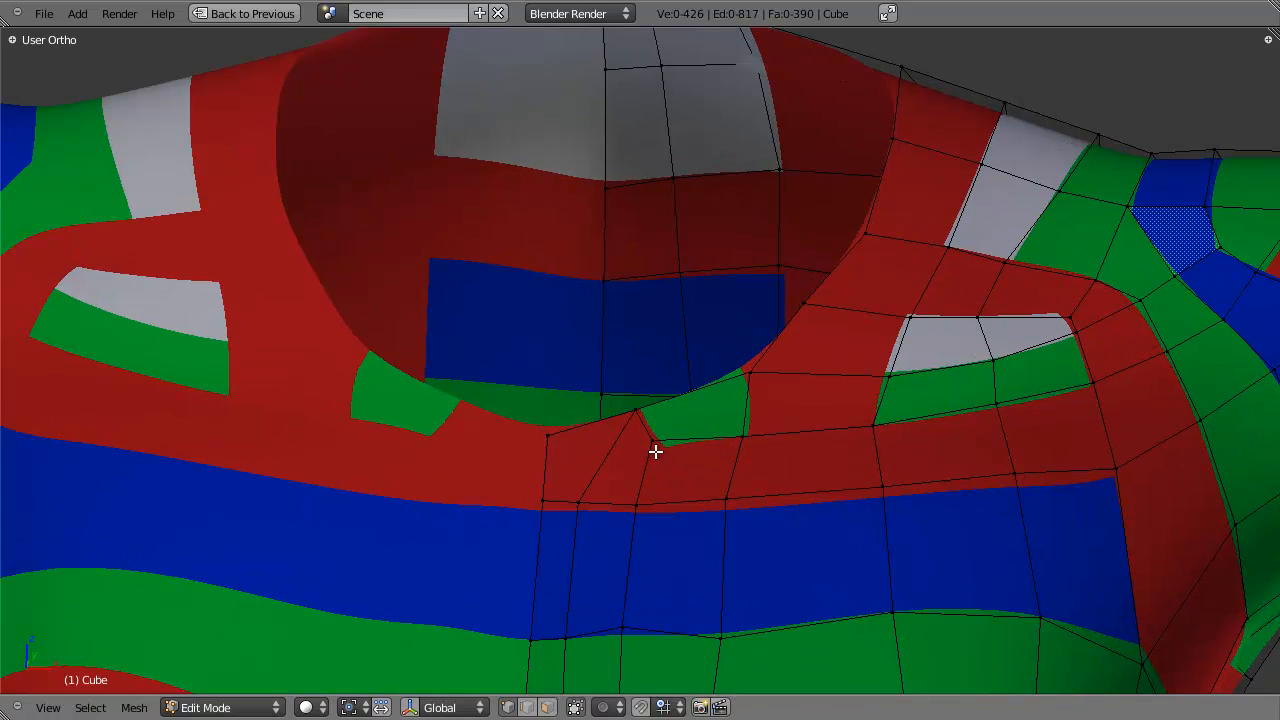
middle_click_drag(742, 480, 709, 420, "shift")
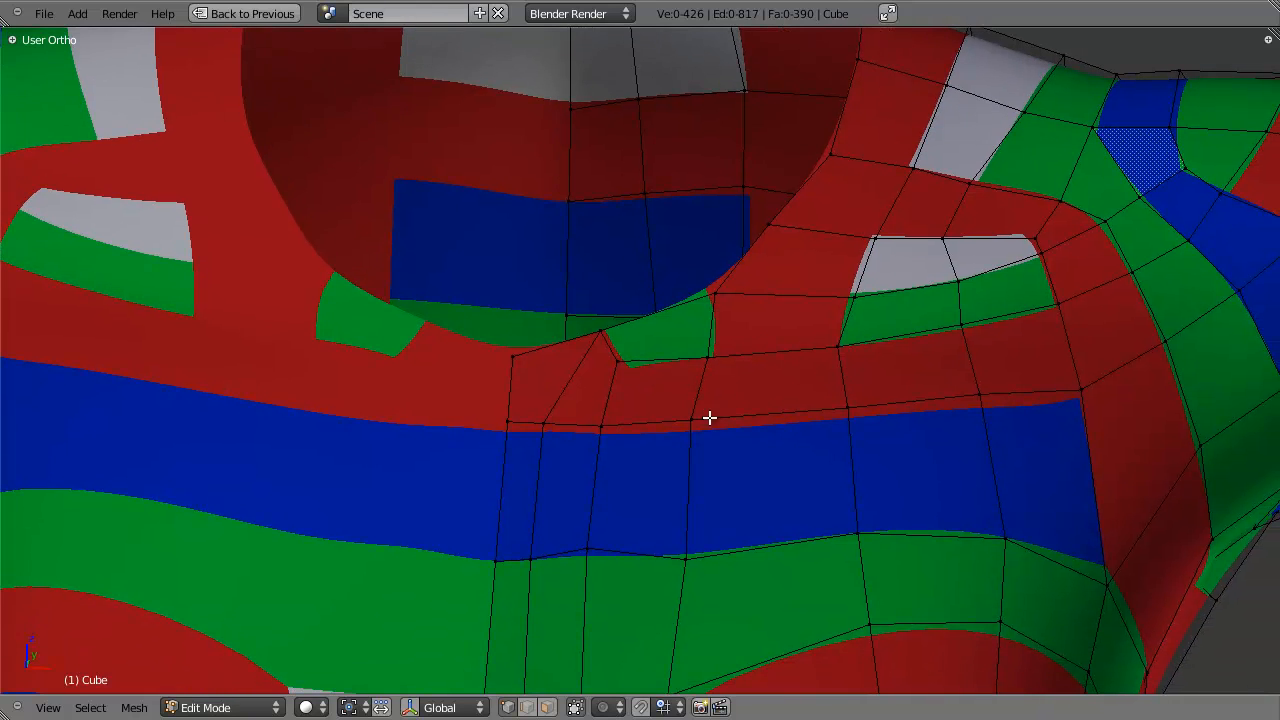
Switch to face selection and select the four faces around the vertex on the red-blue border below the green neckline patch.
right_click(700, 420)
key("ctrl+Tab")
left_click(641, 473)
right_click(641, 473)
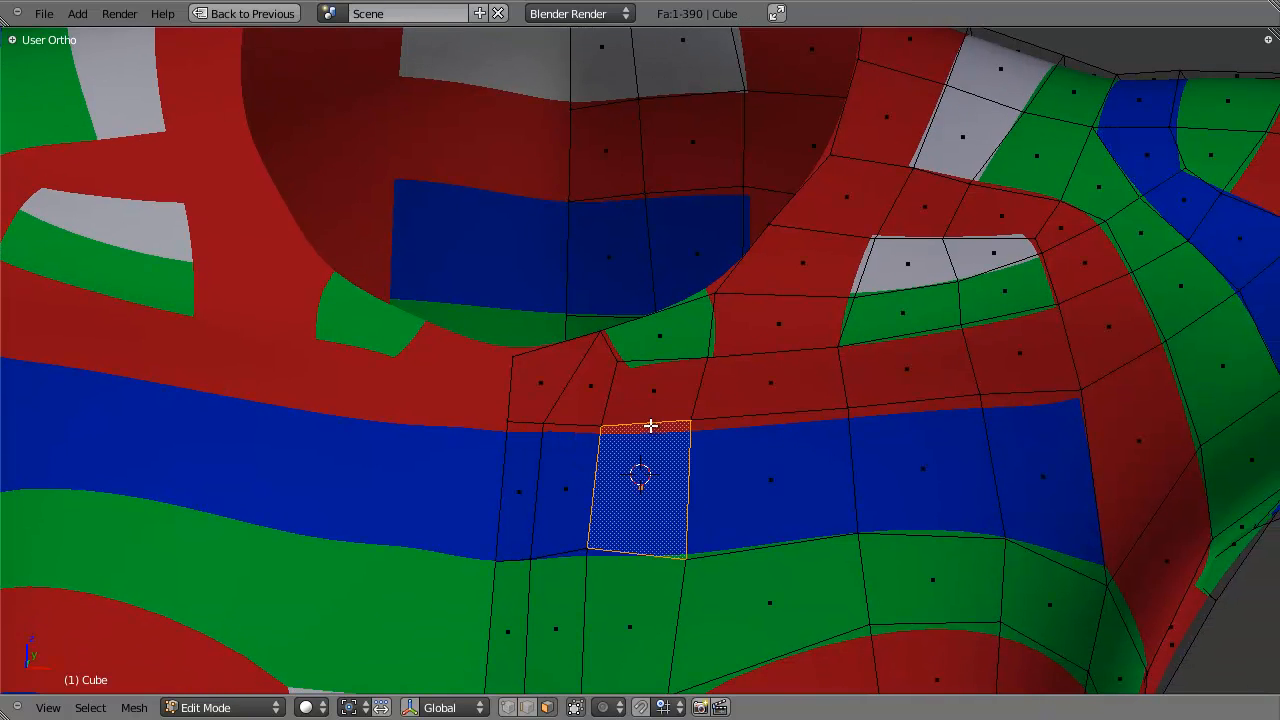
right_click(679, 401, "shift")
right_click(711, 383, "shift")
right_click(706, 501, "shift")
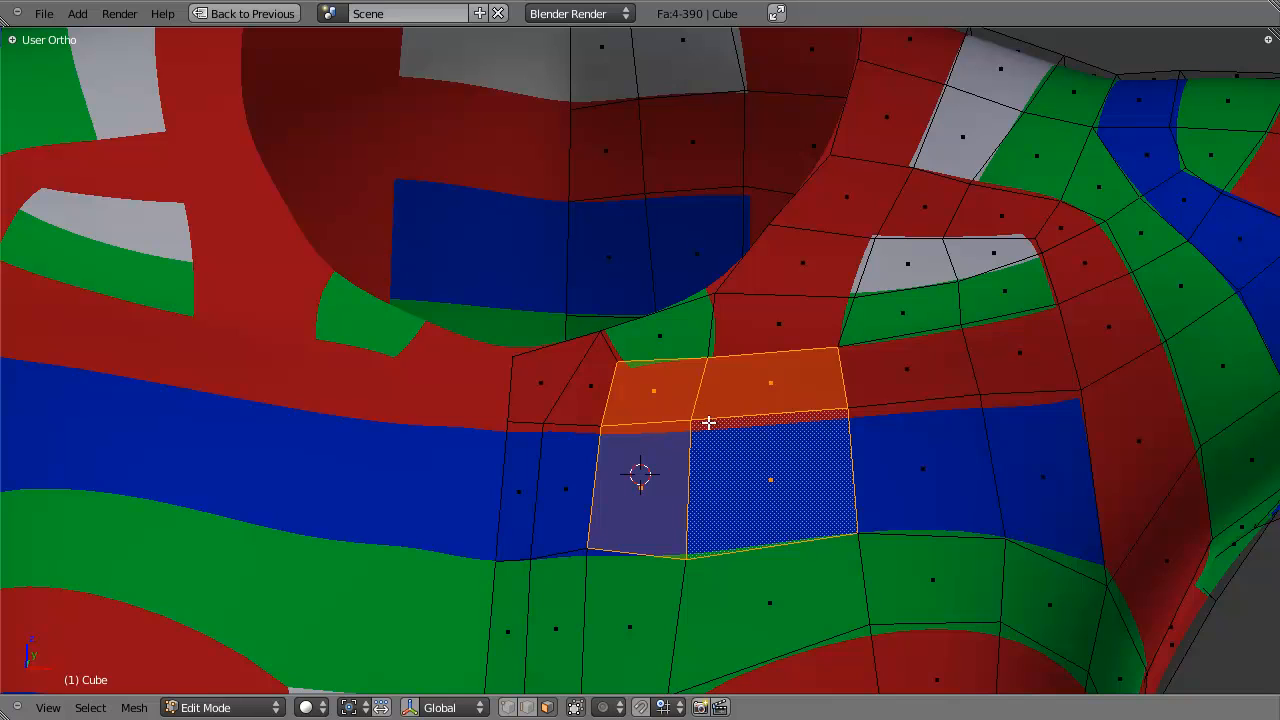
Switch to edge selection, select the four edges meeting on the red-blue border below the neckline patch, try moving them, and clear the selection.
key("ctrl+Tab")
left_click(694, 390)
right_click(697, 391)
right_click(716, 413, "shift")
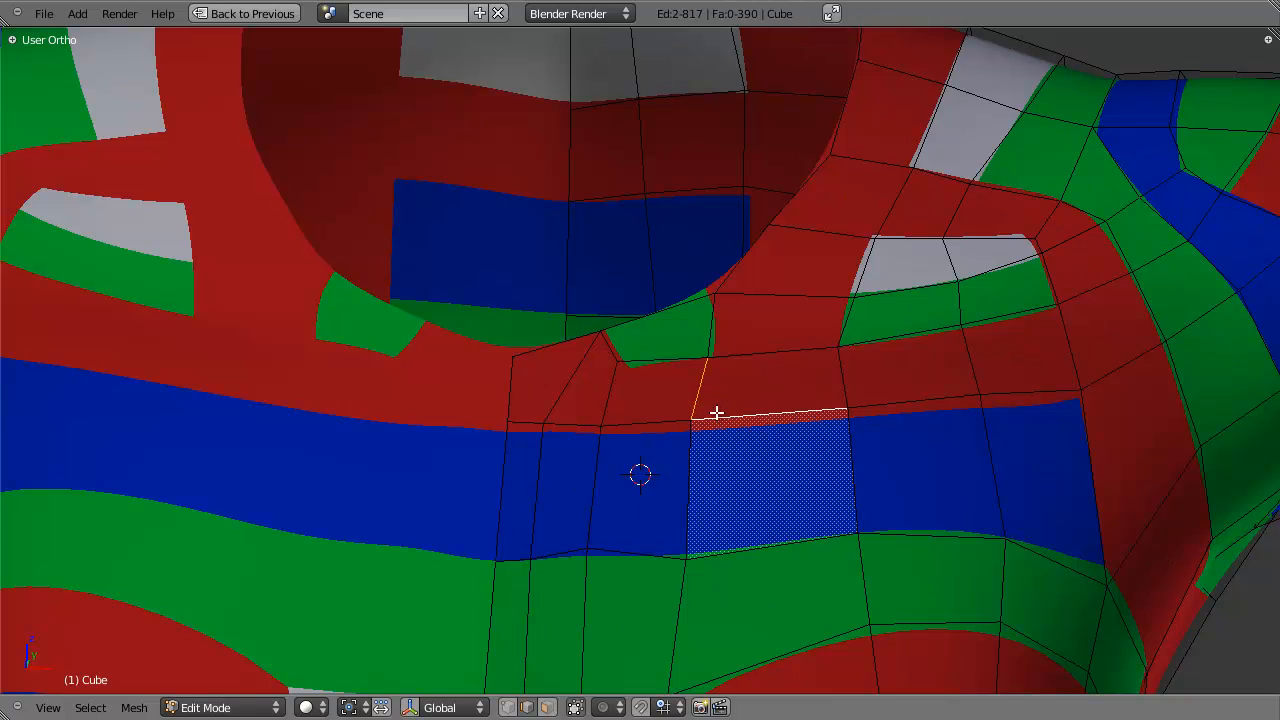
right_click(684, 453, "shift")
right_click(655, 424, "shift")
key("g")
right_click(703, 477)
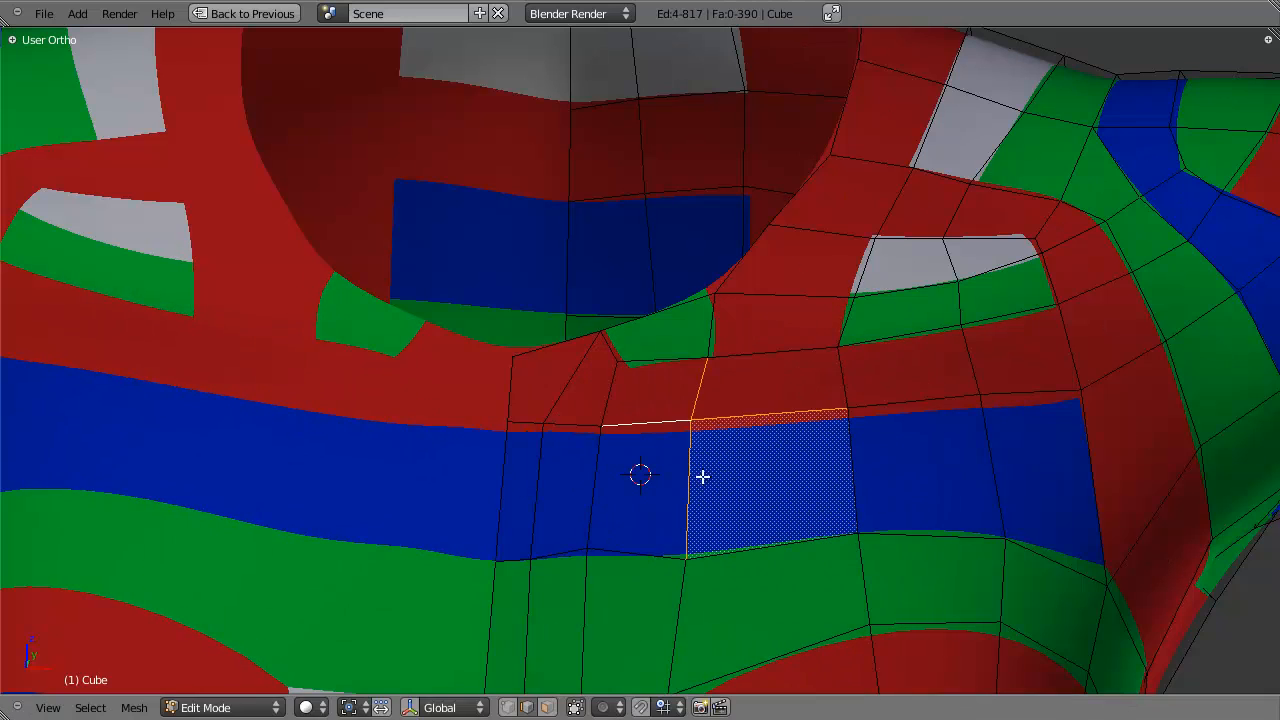
key("a")
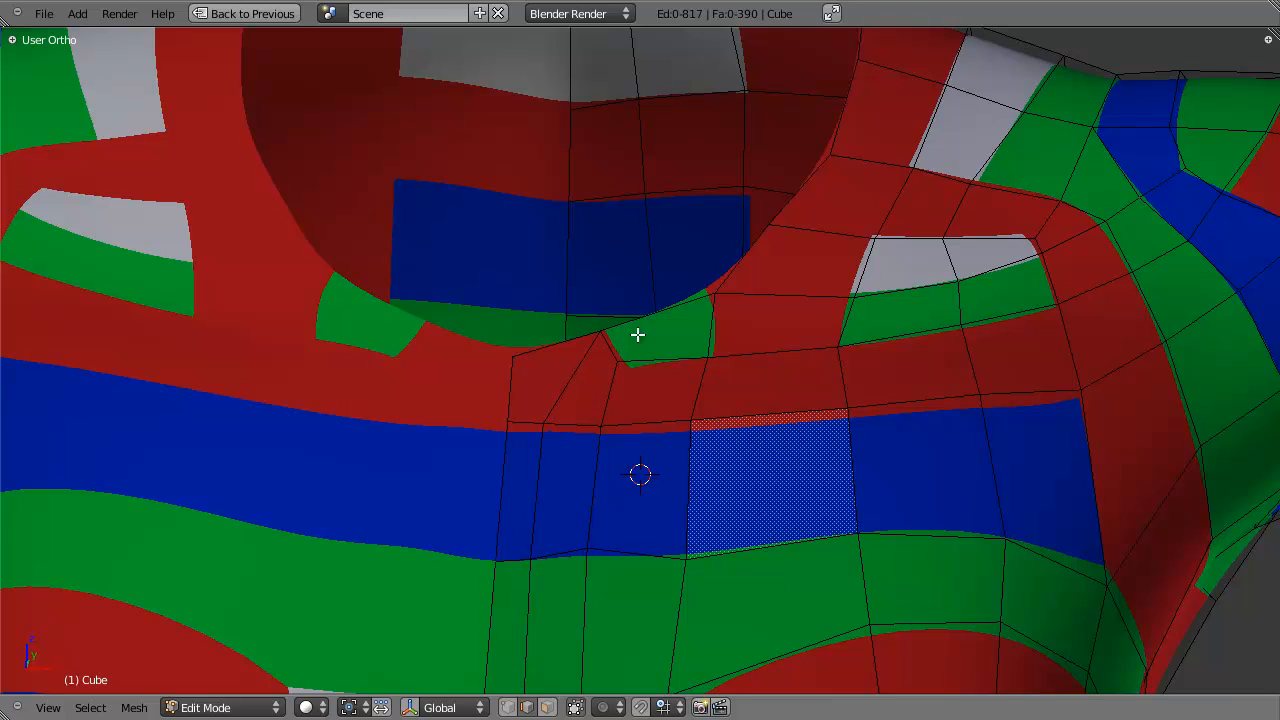
Switch to face selection and select the face loop running up beside the torso's centre and along the green collarbone patches.
middle_click_drag(678, 357, 700, 374)
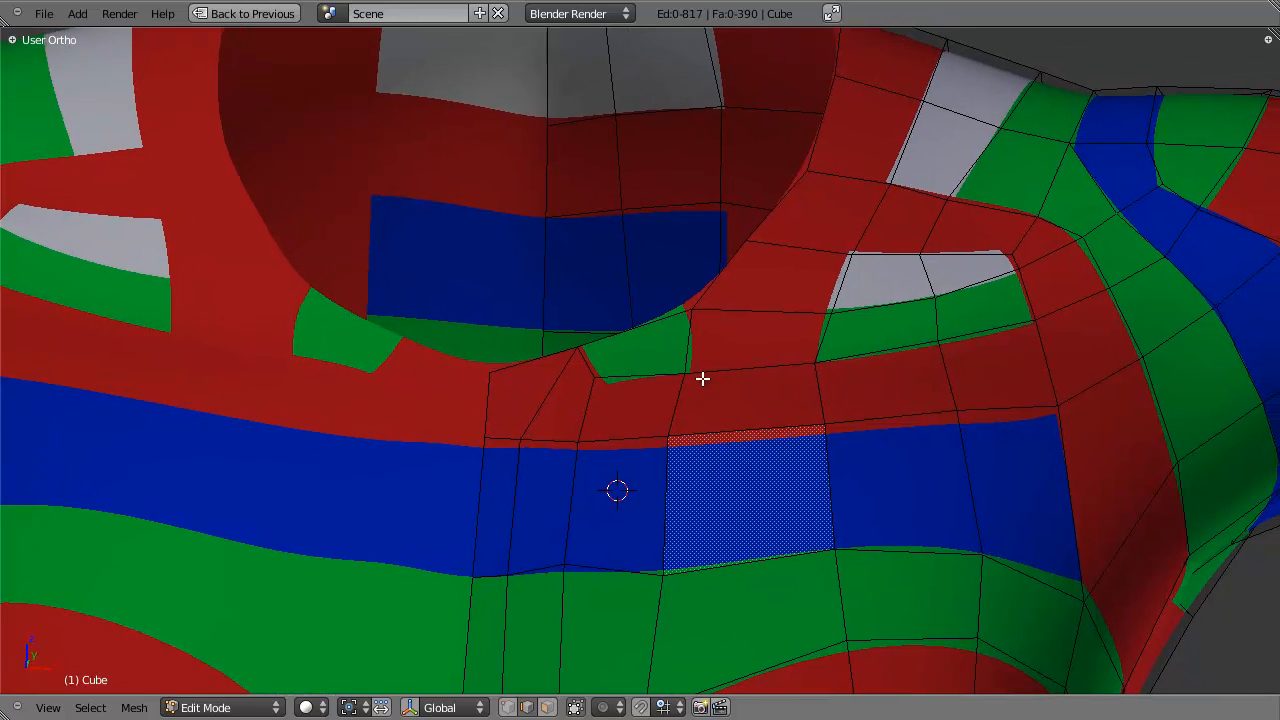
key("ctrl+Tab")
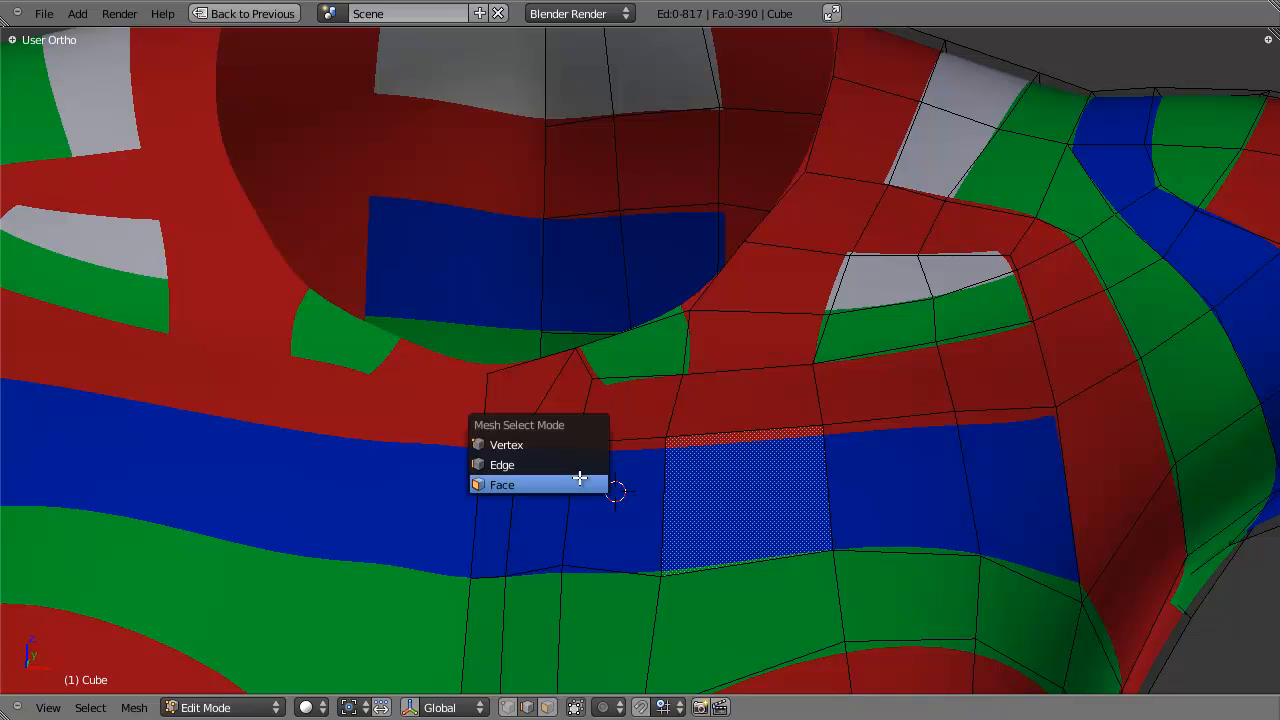
left_click(580, 480)
left_click(545, 442, "alt")
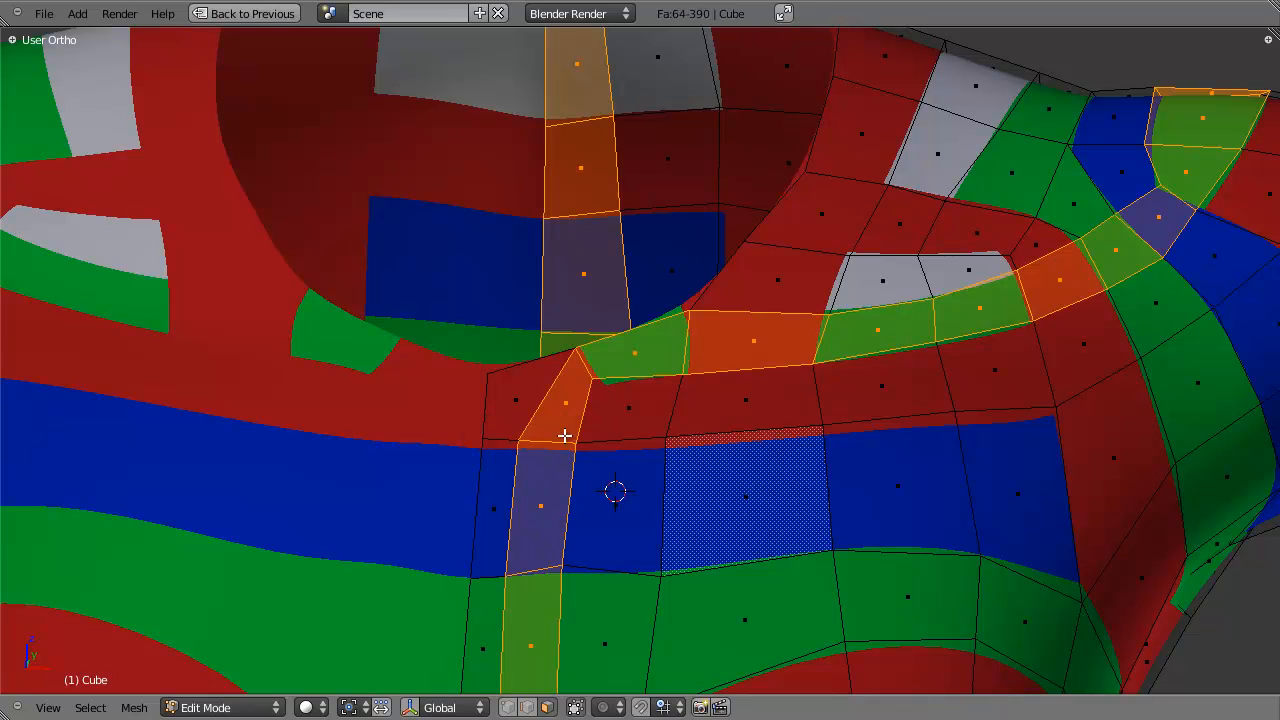
Replace the selection with the red face loop curving from the neck around the collarbone patch towards the armpit, and clear it.
key("a")
left_click(1057, 260, "alt")
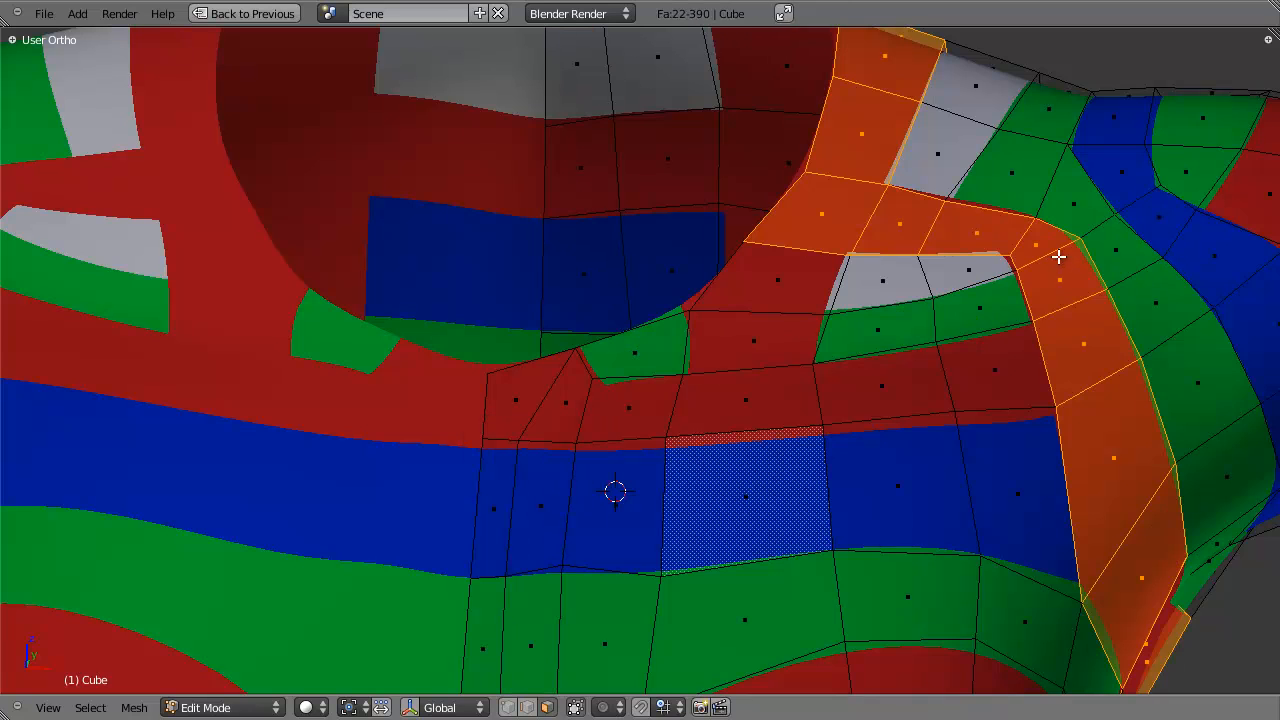
key("a")
Select single faces near the shoulder, including the blue one where the loops fork, and clear the selection.
middle_click_drag(1077, 257, 651, 469)
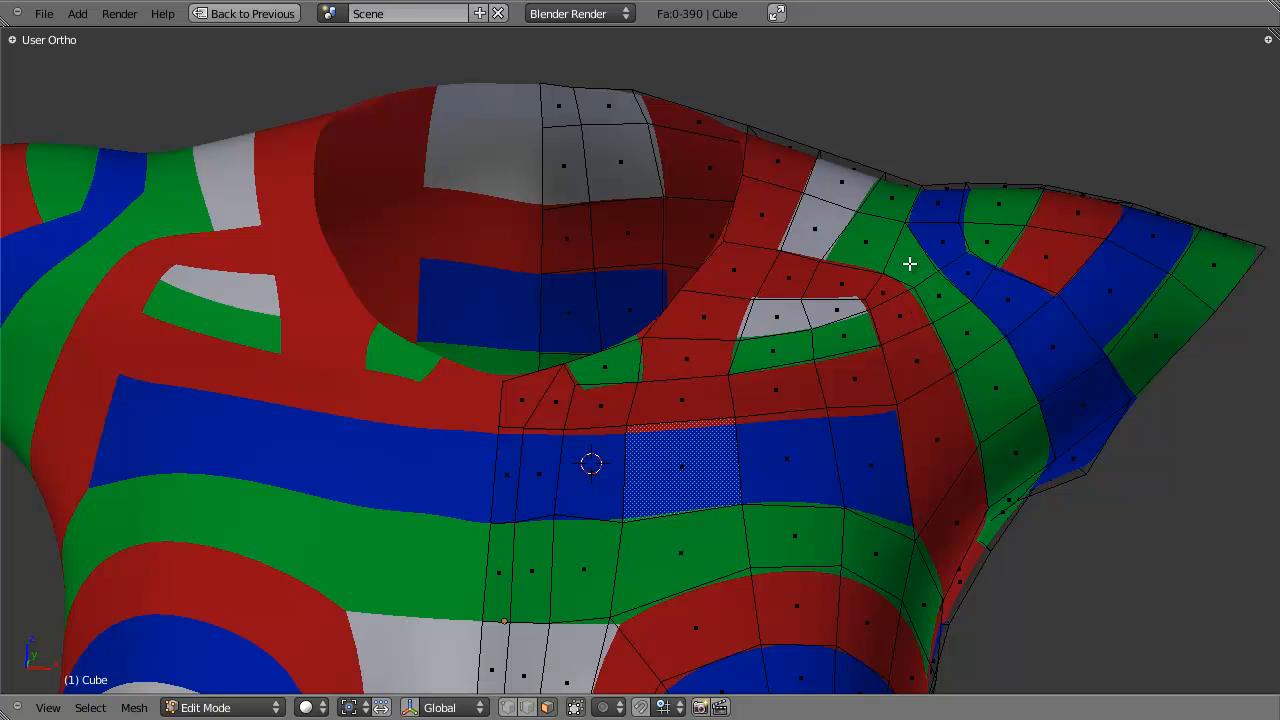
right_click(910, 303)
right_click(960, 243)
key("a")
middle_click_drag(960, 243, 641, 413)
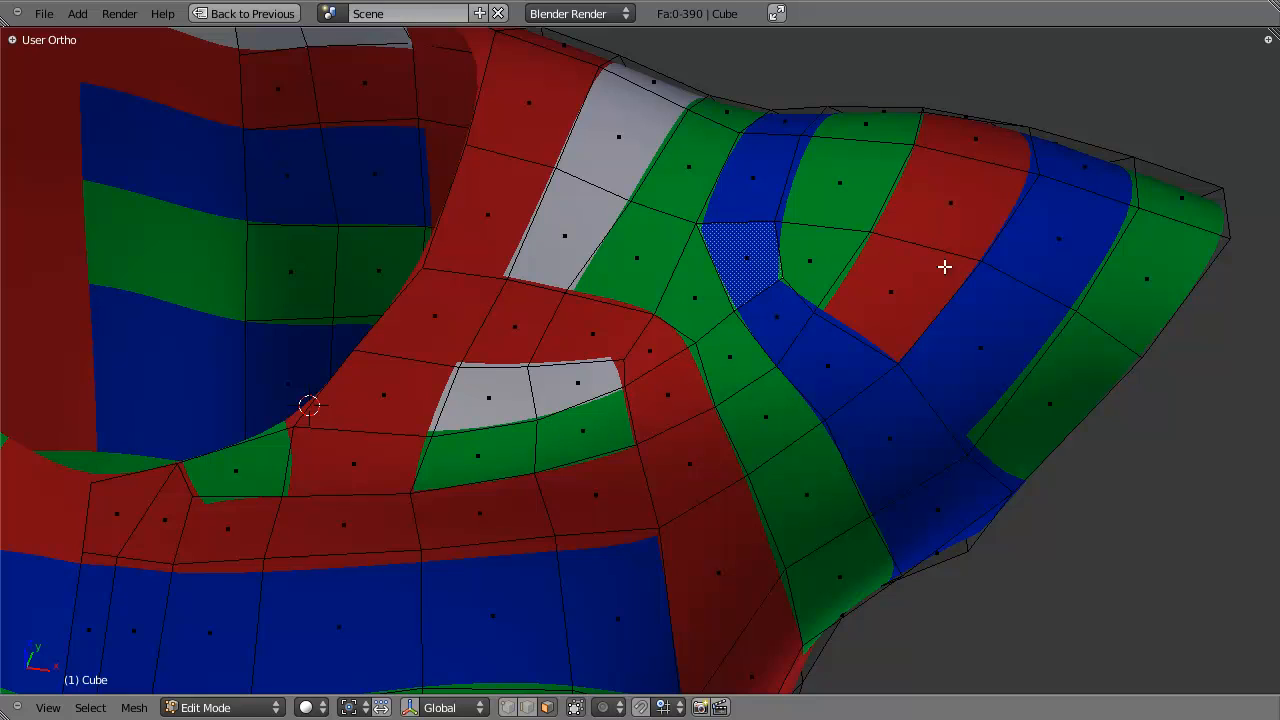
Select the green face loop running over the front of the shoulder down to the armpit, and clear it.
right_click(744, 333, "alt")
right_click(721, 319, "alt")
middle_click_drag(721, 319, 693, 142)
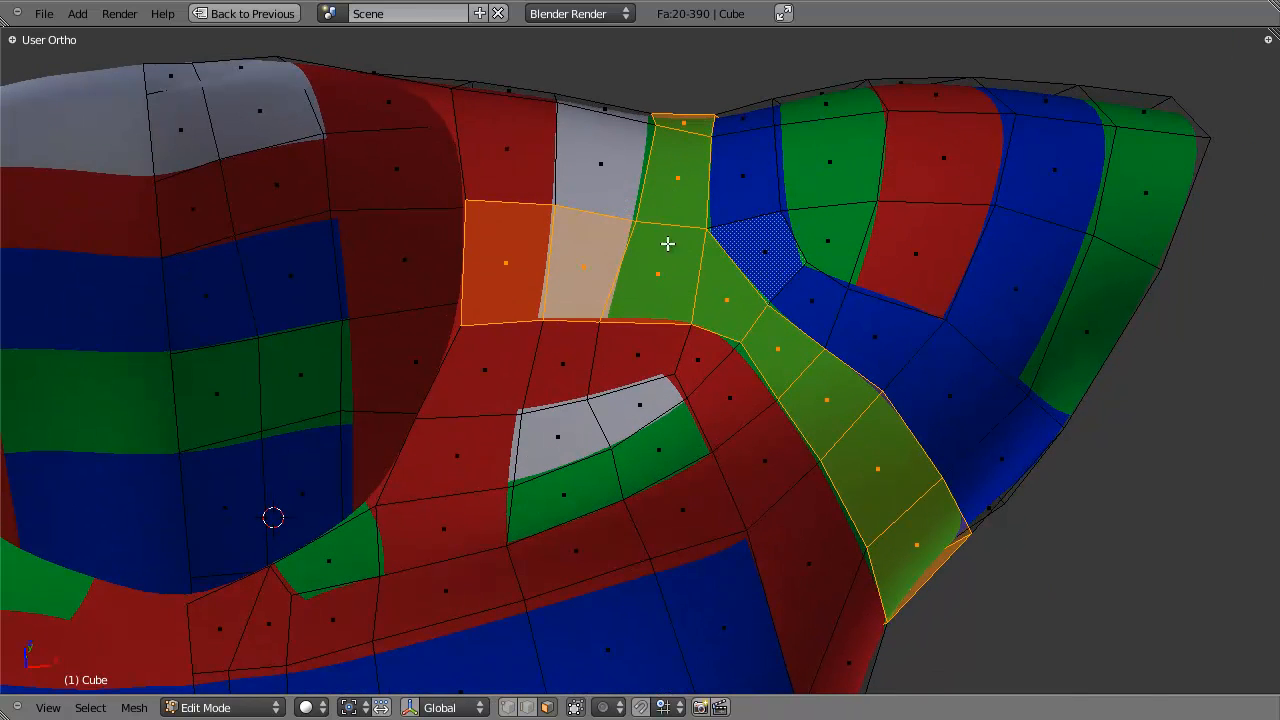
key("a")
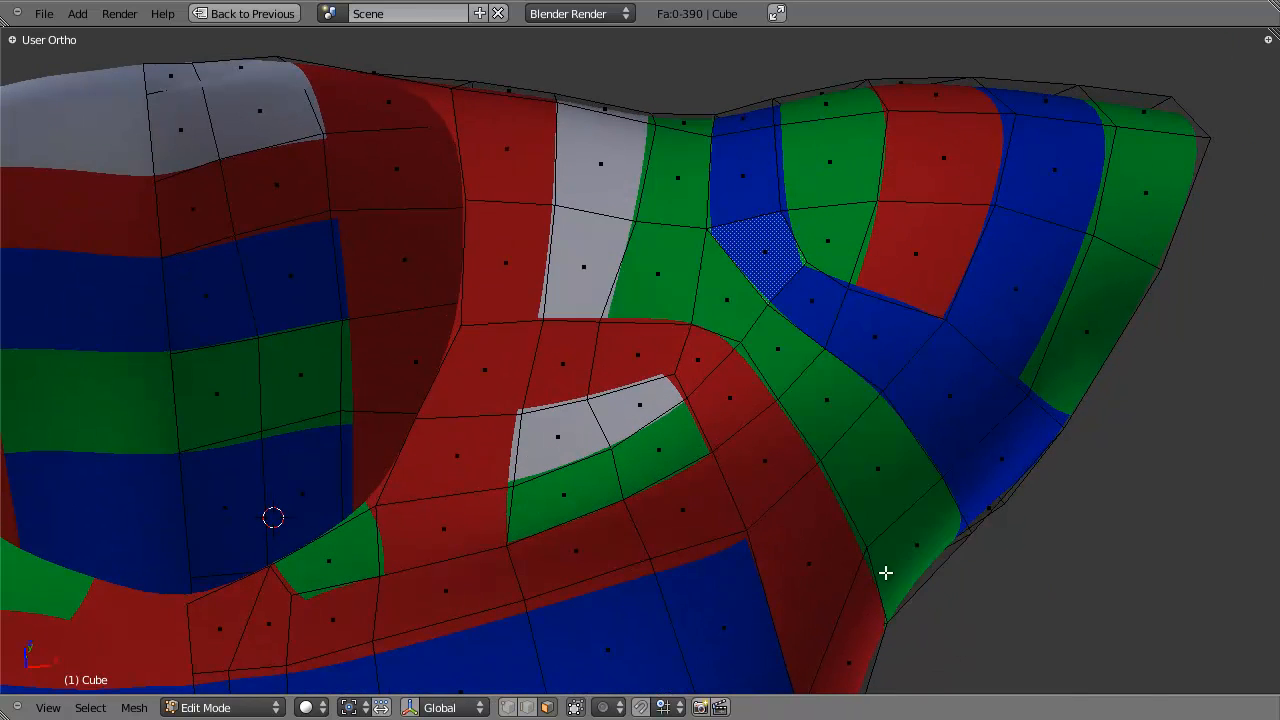
Switch to vertex selection, select the four vertices along the lower edge of the green collarbone patch, and try moving them.
middle_click_drag(886, 571, 509, 363)
key("ctrl+Tab")
left_click(509, 363)
middle_click_drag(597, 420, 632, 361)
right_click(632, 359)
right_click(583, 359, "shift")
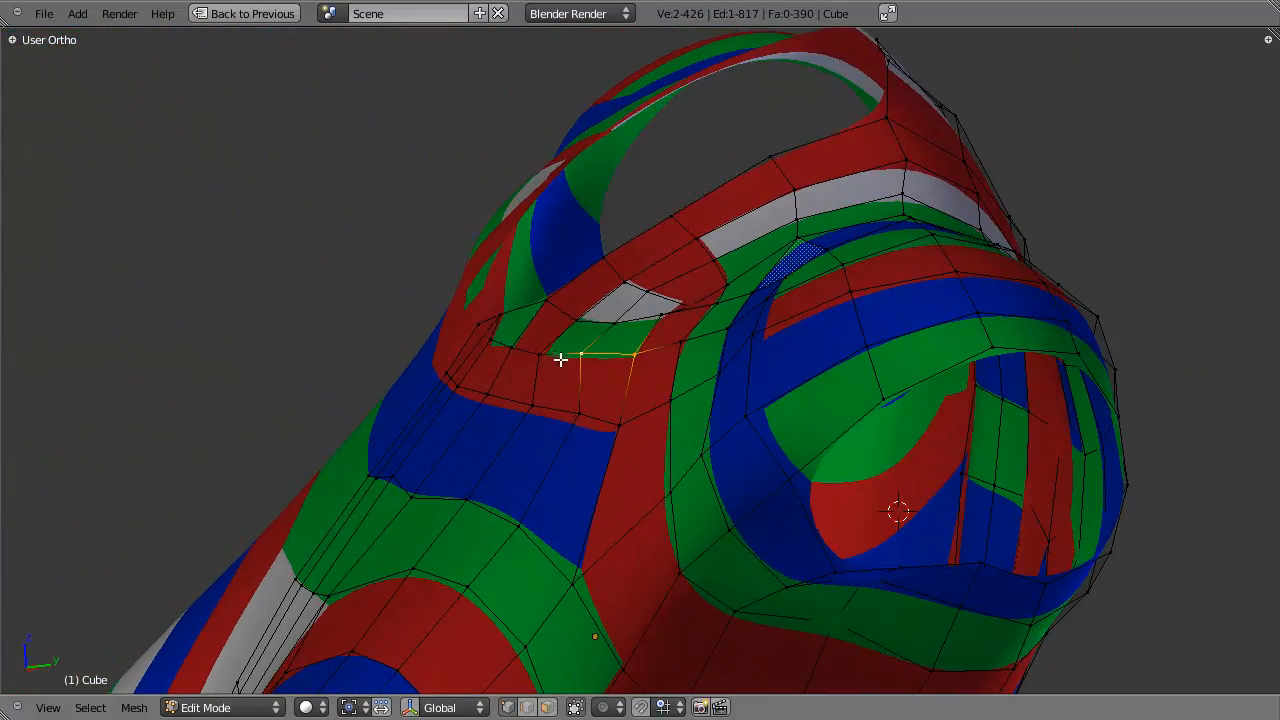
right_click(518, 354, "shift")
middle_click_drag(557, 398, 622, 500)
right_click(542, 366, "shift")
key("g")
right_click(562, 352)
Examine the whole torso's smooth surface outside Edit Mode, return to Edit Mode, and inspect the chest topology from the front and side.
scroll(560, 450, "down", 4)
key("Tab")
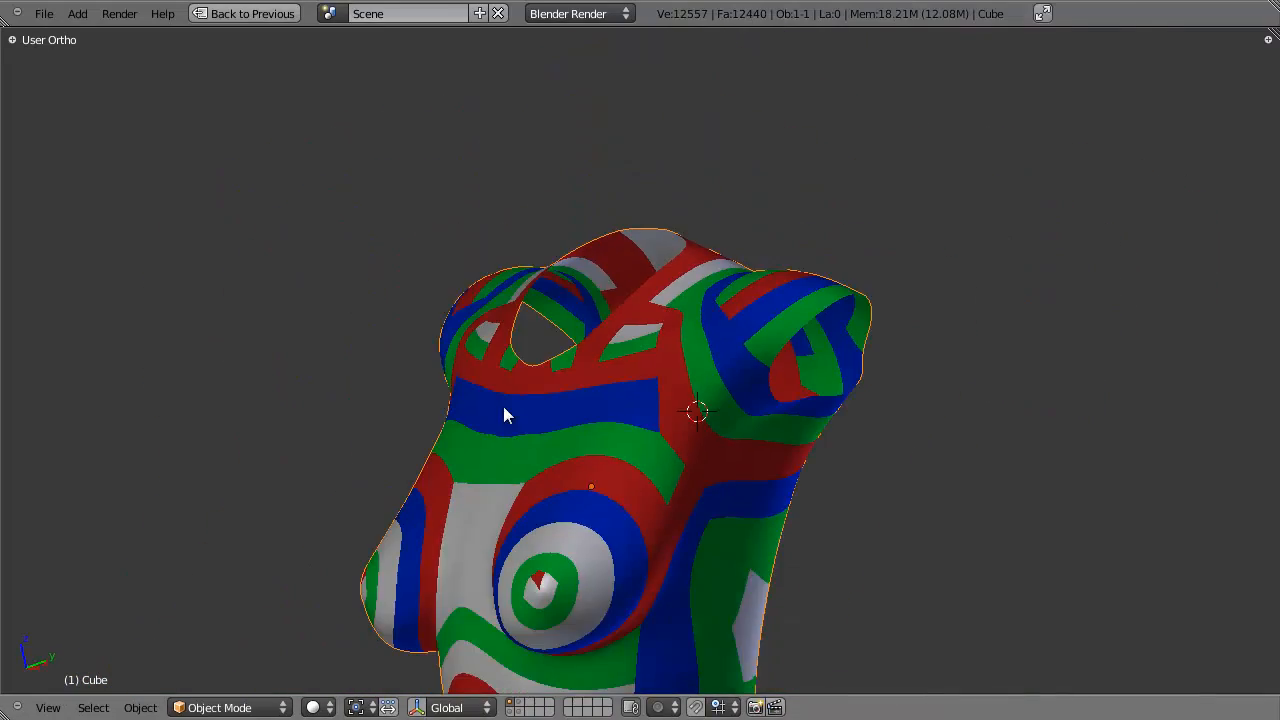
middle_click_drag(503, 408, 688, 418)
scroll(661, 403, "up", 2)
key("Tab")
middle_click_drag(503, 514, 574, 437, "shift")
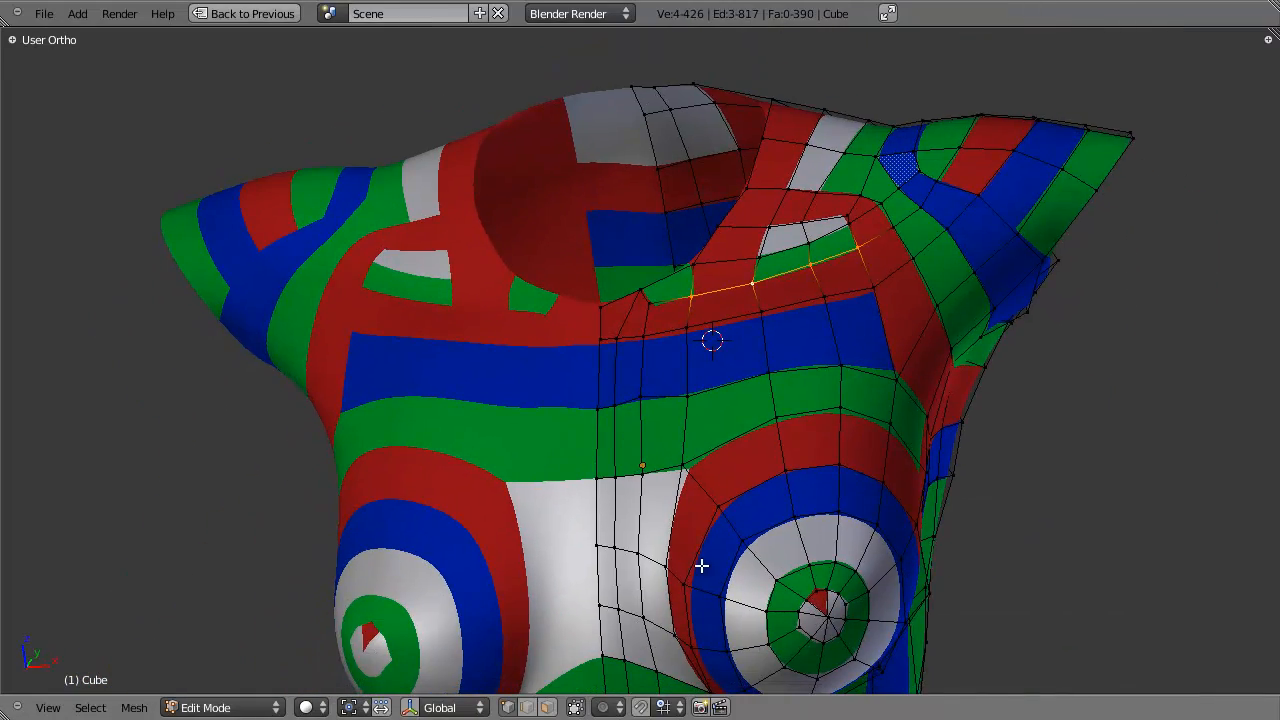
middle_click_drag(701, 564, 683, 482, "shift")
middle_click_drag(890, 500, 737, 467)
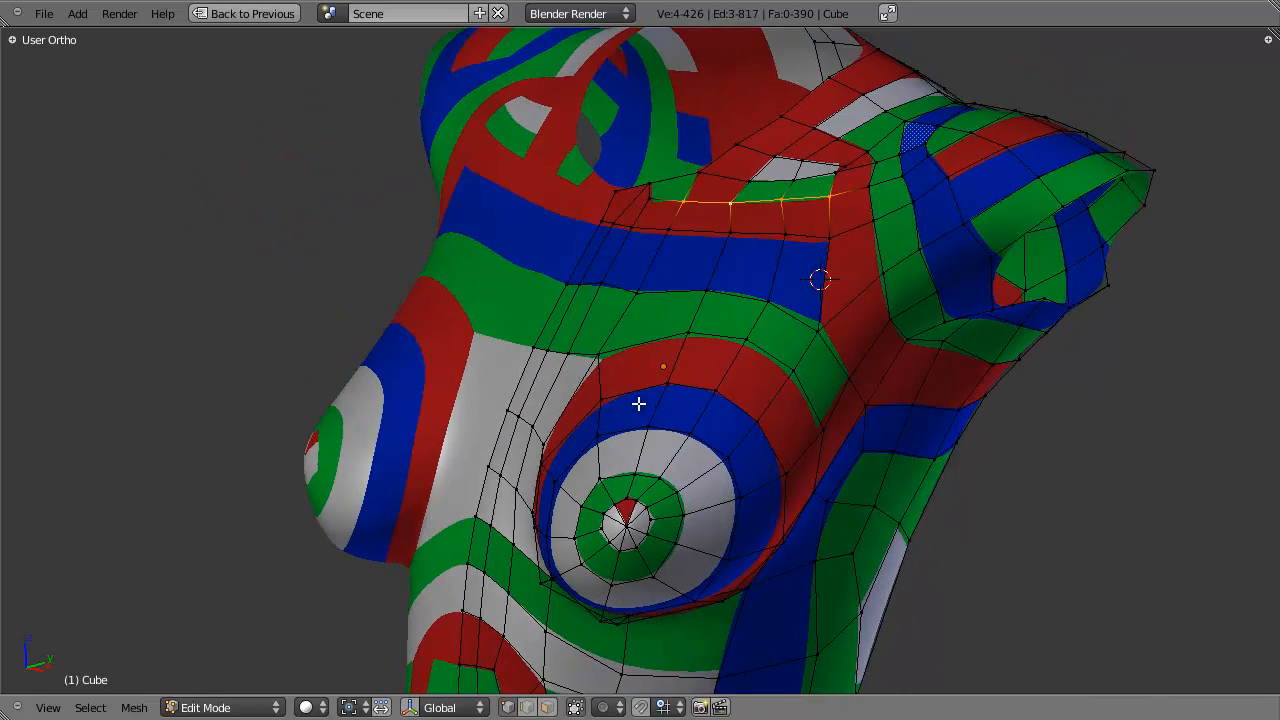
middle_click_drag(849, 404, 760, 305)
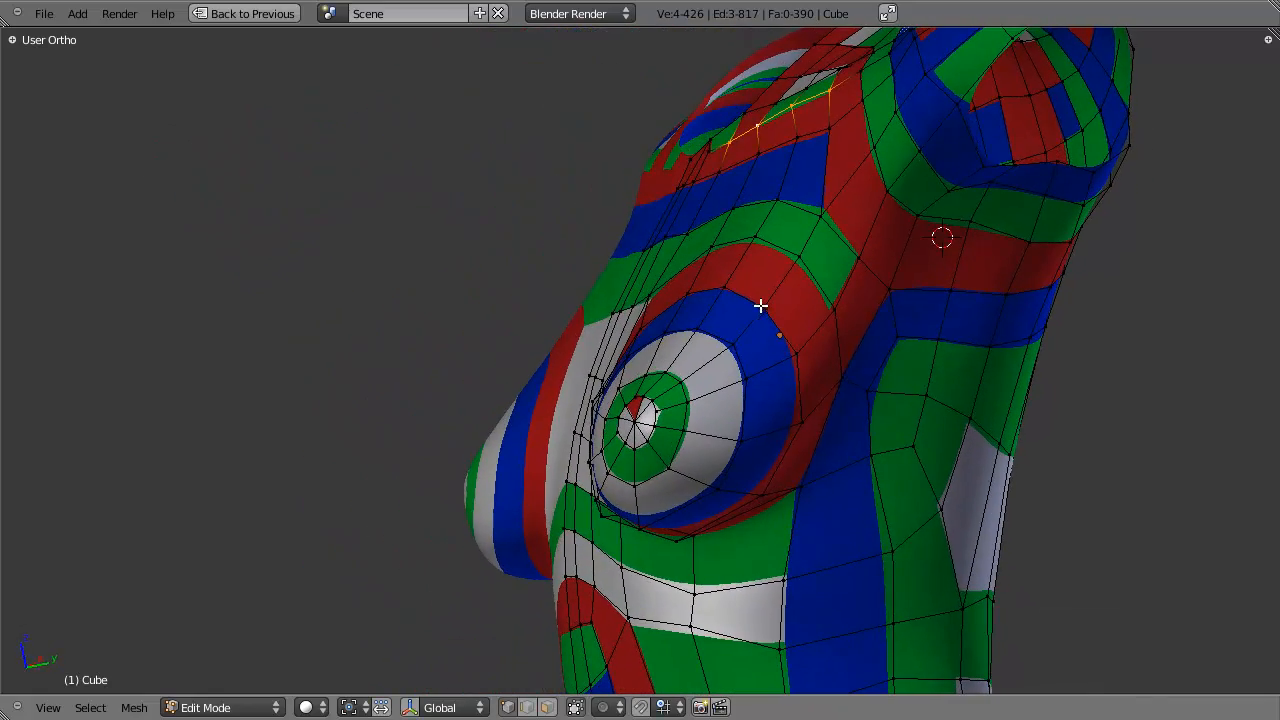
Switch to face selection and select the green, white, blue and red concentric face loops around the breast.
key("ctrl+Tab")
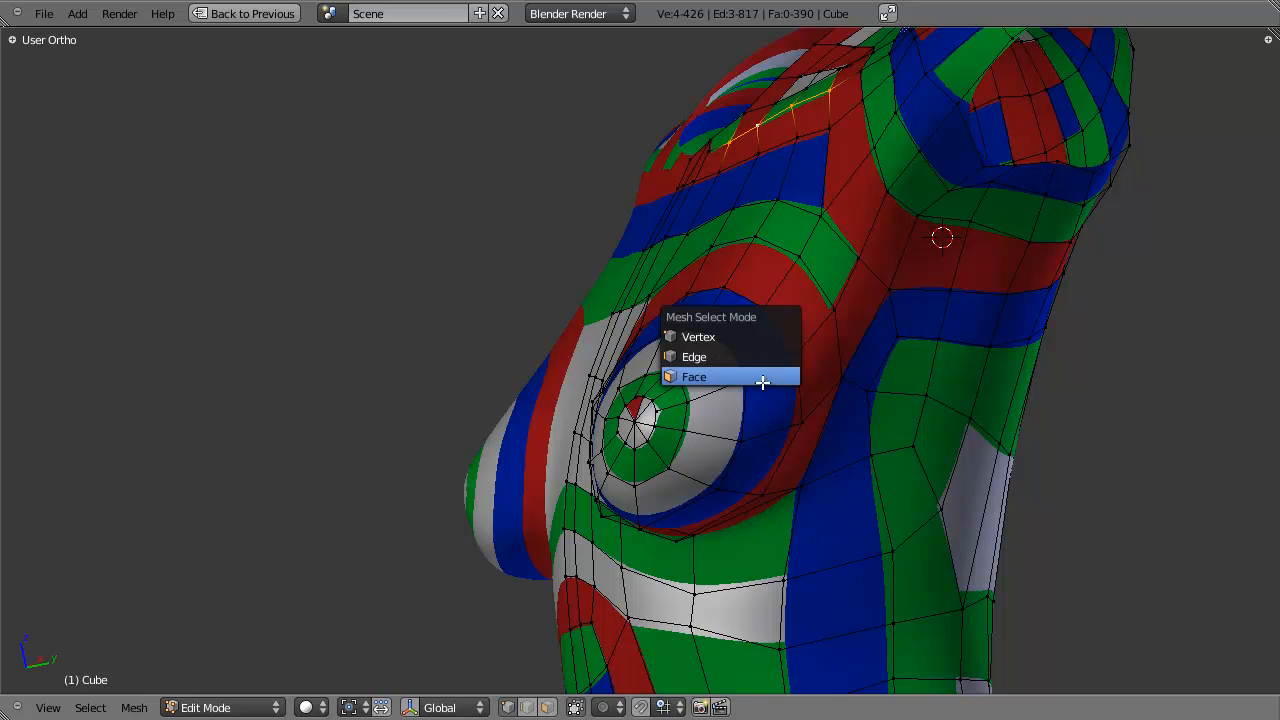
left_click(768, 372)
right_click(676, 406, "alt")
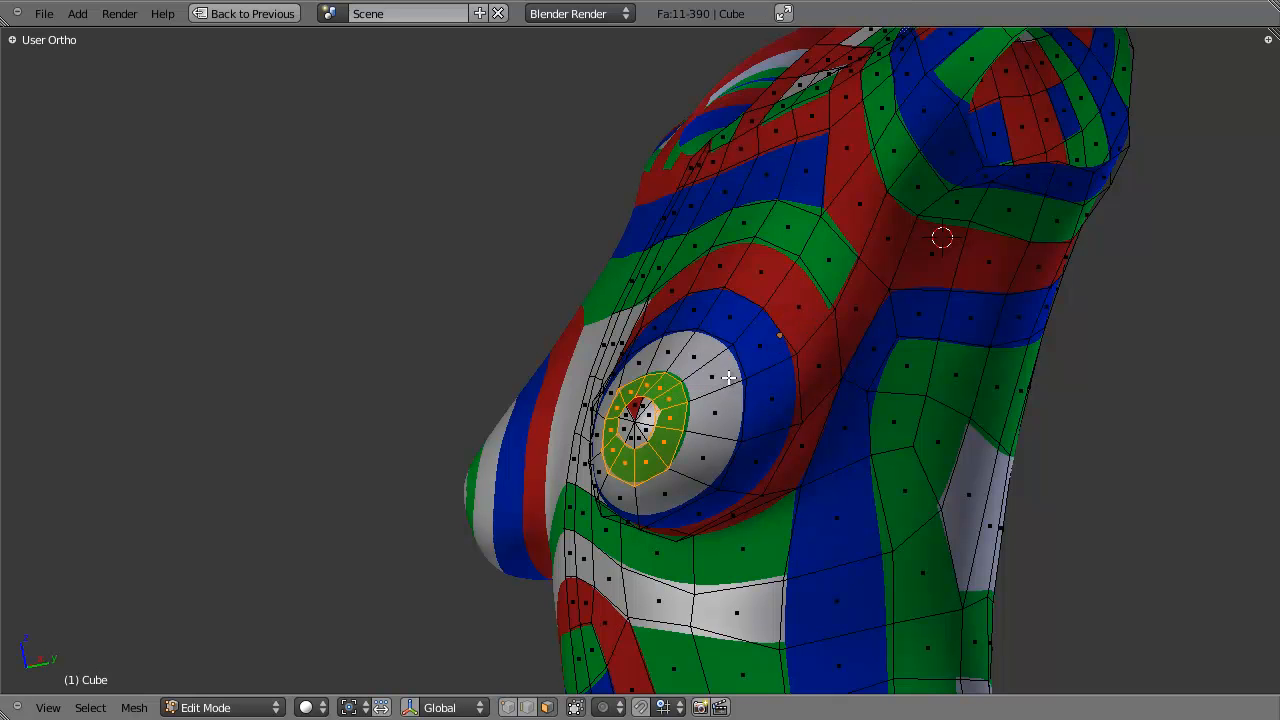
right_click(732, 377, "alt+shift")
right_click(760, 367, "alt+shift")
right_click(823, 325, "alt+shift")
middle_click_drag(659, 415, 778, 511)
middle_click_drag(553, 390, 640, 492)
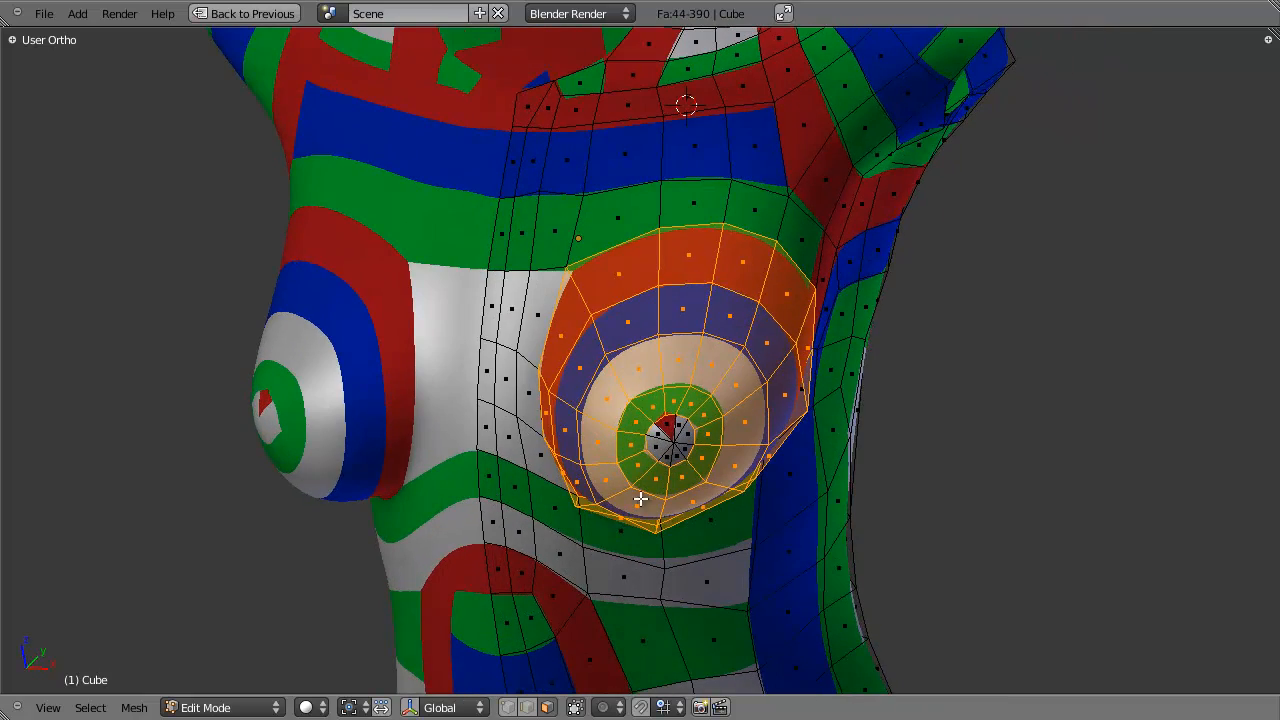
middle_click_drag(613, 406, 719, 381)
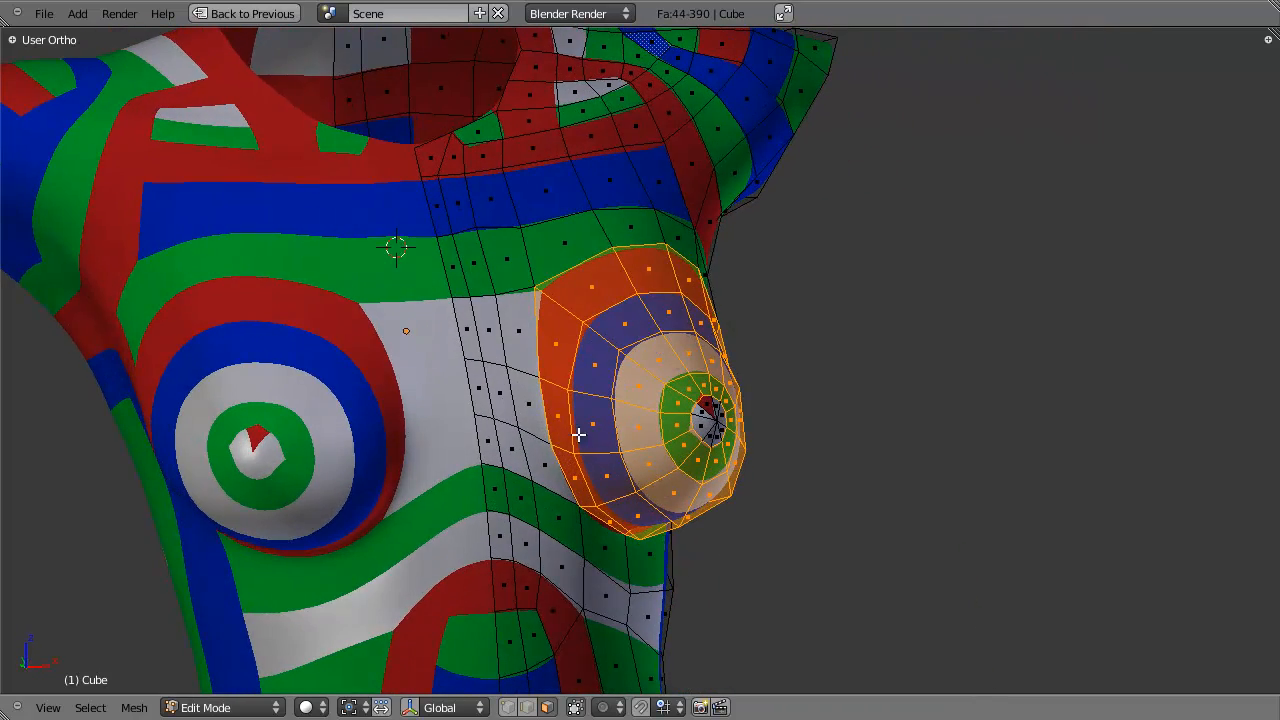
middle_click_drag(590, 448, 658, 524)
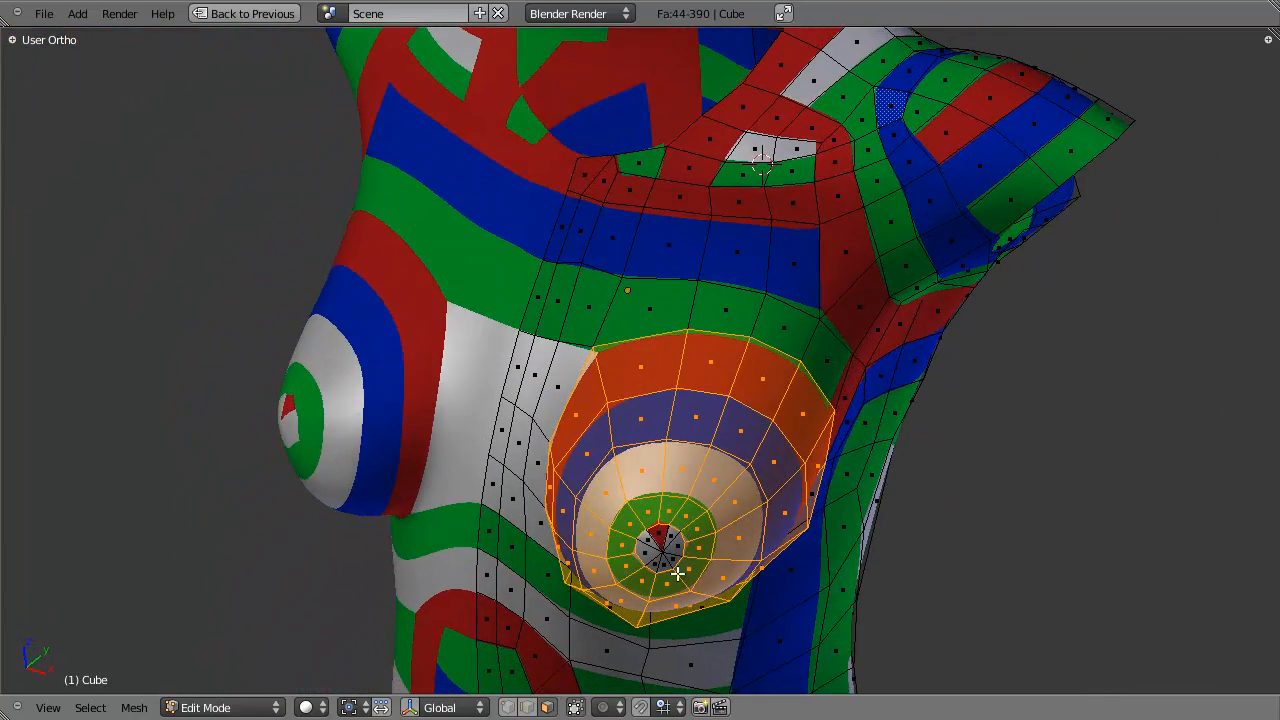
Clear the selection, switch to vertex selection, and try shifting the vertices on the edge of the breast's outer red loop.
middle_click_drag(677, 351, 628, 414)
key("a")
key("ctrl+Tab")
left_click(603, 326)
right_click(604, 342)
key("g")
left_click(606, 322)
key("g")
left_click(706, 392)
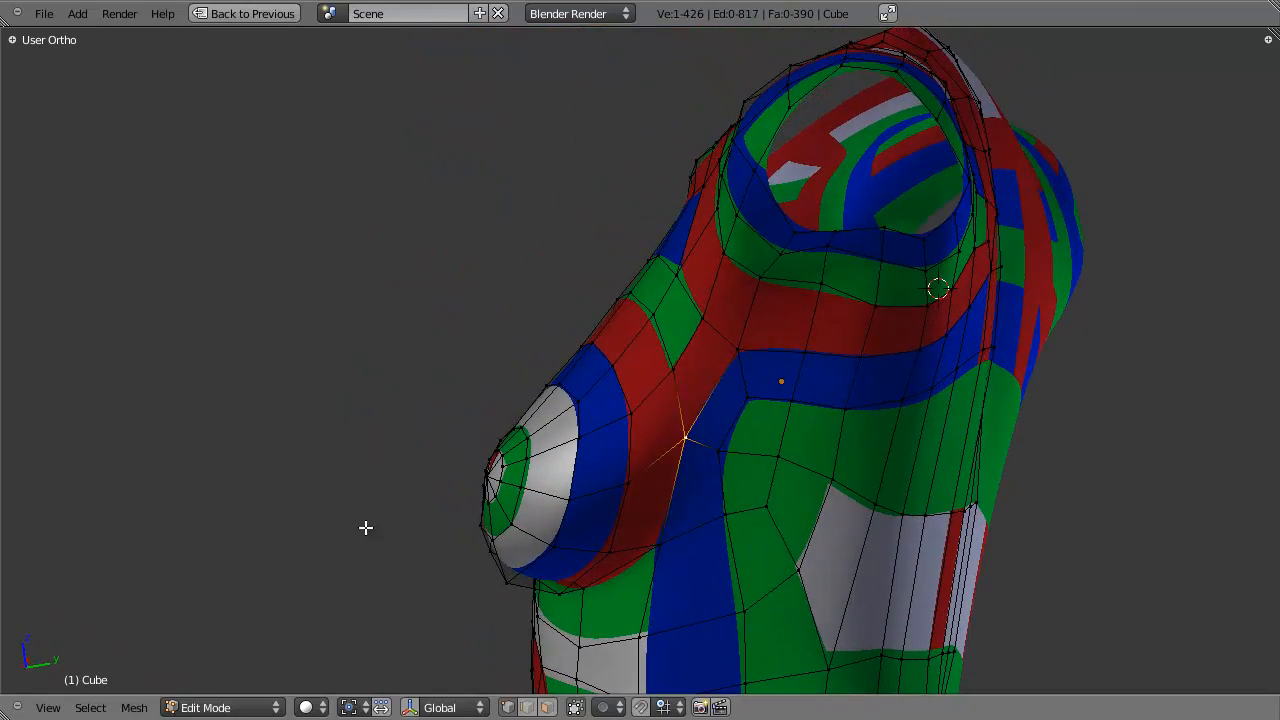
Try shifting the vertex at the lower inner edge of the red loop around the breast.
middle_click_drag(366, 526, 427, 321)
key("g")
left_click(603, 531)
mouse_move(603, 531)
middle_mouse_down()
mouse_move(600, 437)
mouse_move(600, 522)
middle_mouse_up()
key("g")
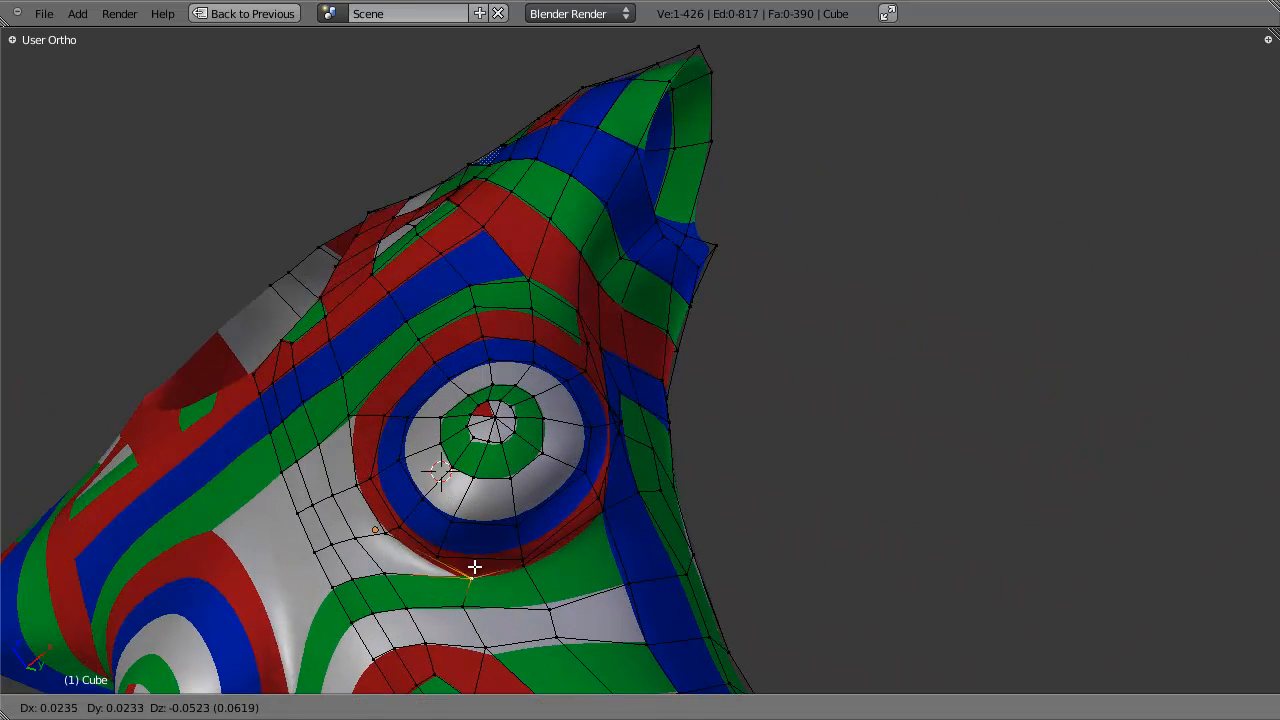
left_click(446, 554)
middle_click_drag(403, 562, 437, 531)
Switch to face selection and select the faces around the pole at the breast's lower inner edge.
key("ctrl+Tab")
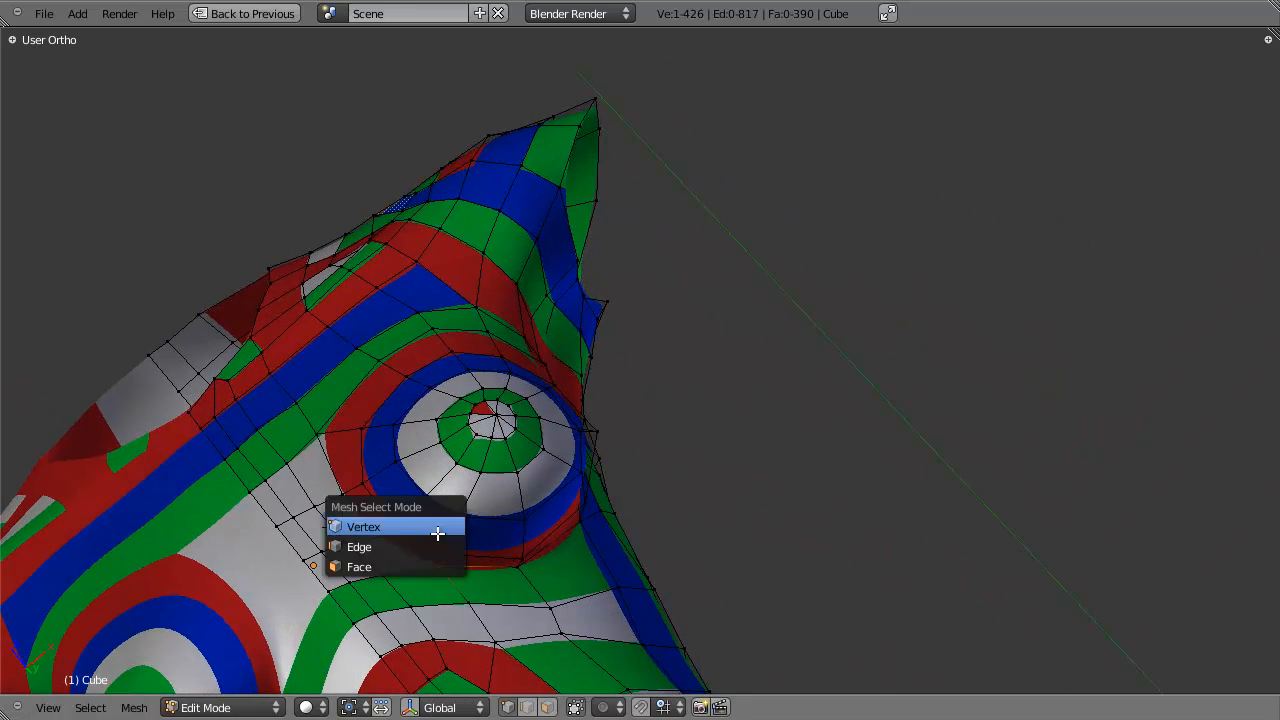
left_click(430, 565)
right_click(403, 552)
right_click(360, 520, "shift")
right_click(371, 514, "shift")
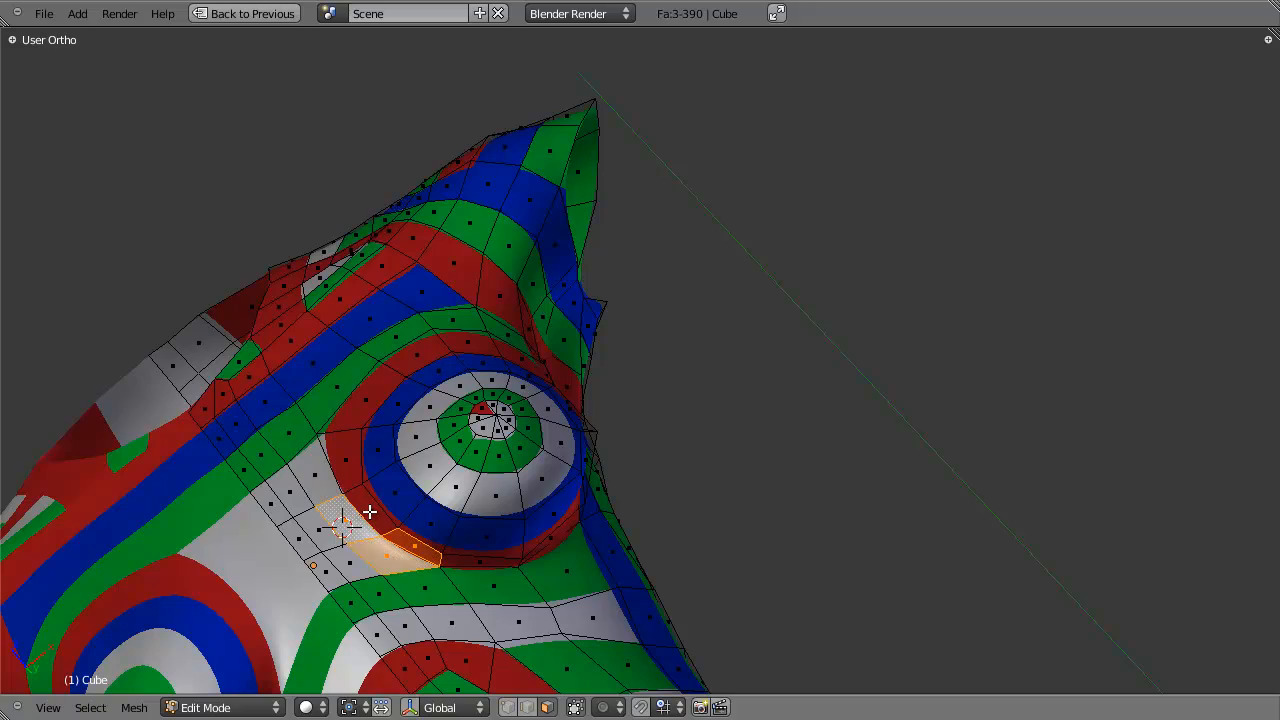
right_click(359, 510, "shift")
Clear the selection and try box-selecting the faces at the outer side of the breast.
middle_click_drag(359, 510, 646, 583)
scroll(378, 353, "up", 2)
key("a")
key("b")
left_click_drag(345, 252, 557, 320)
middle_click_drag(557, 320, 463, 443)
key("a")
key("b")
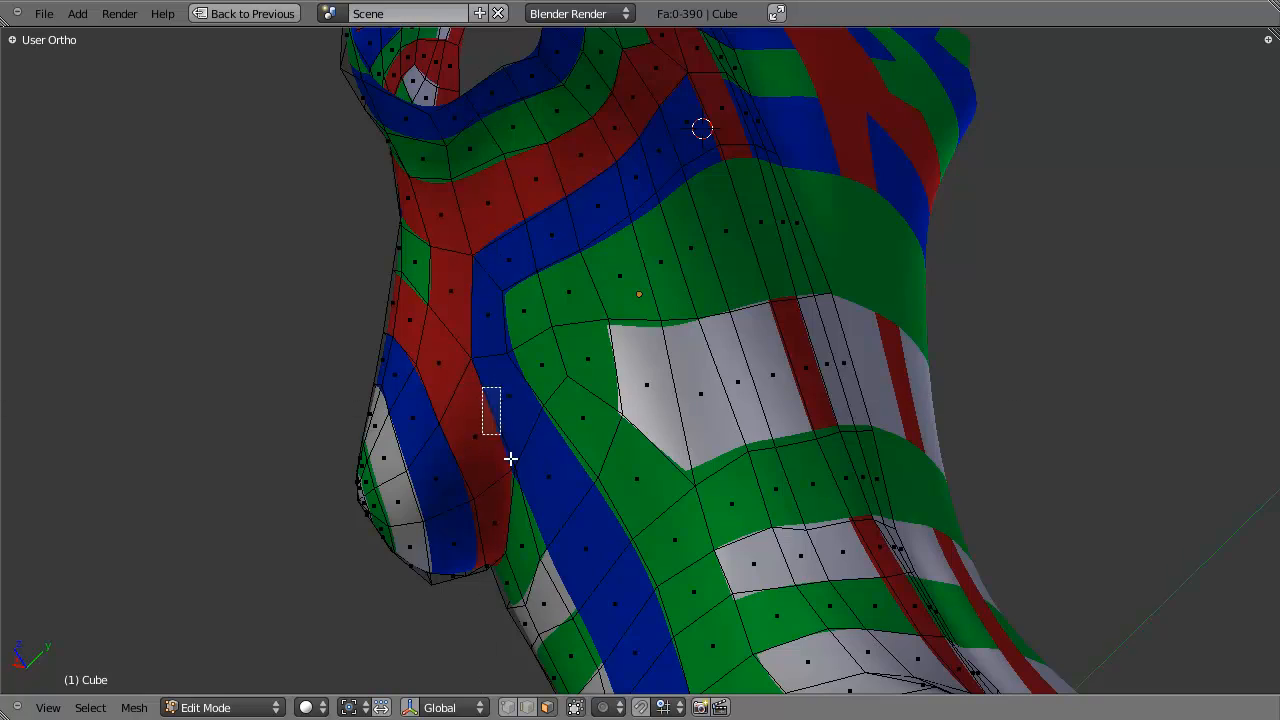
key("Escape")
Select the red face at the outer side of the breast beside the blue side band, keeping face selection active.
right_click(480, 388)
middle_click_drag(480, 388, 491, 326)
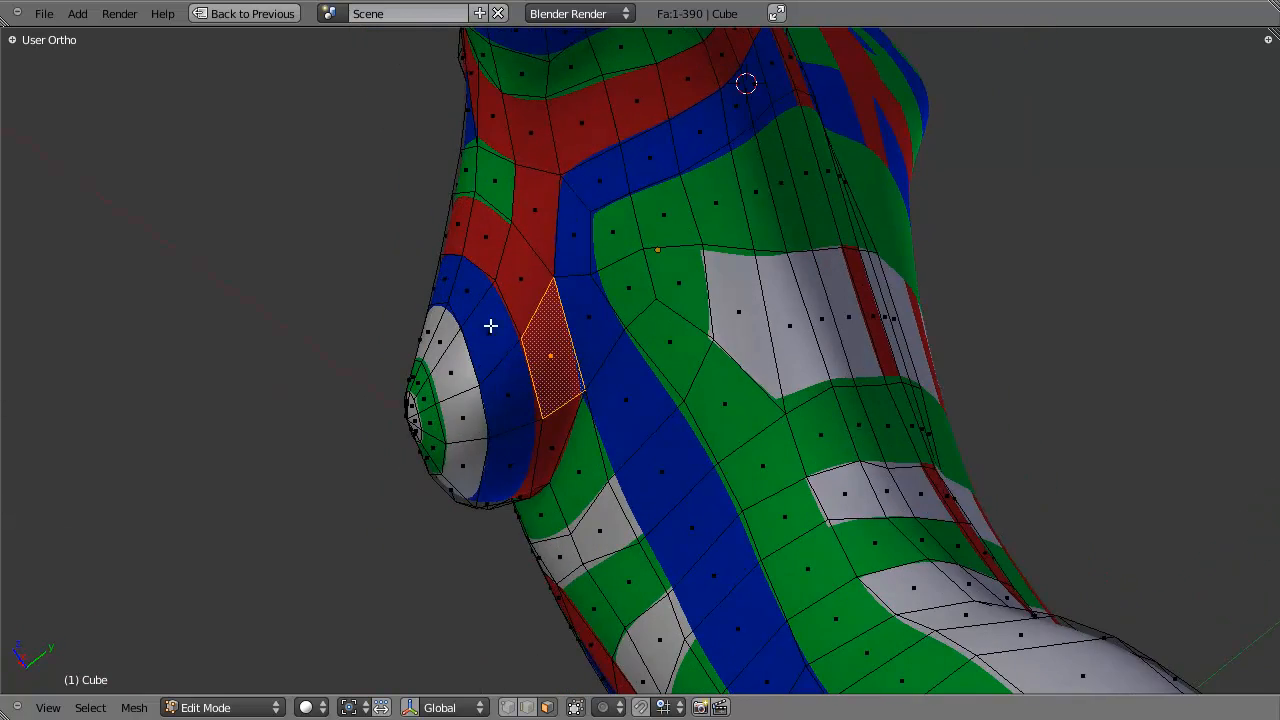
scroll(584, 374, "up", 2)
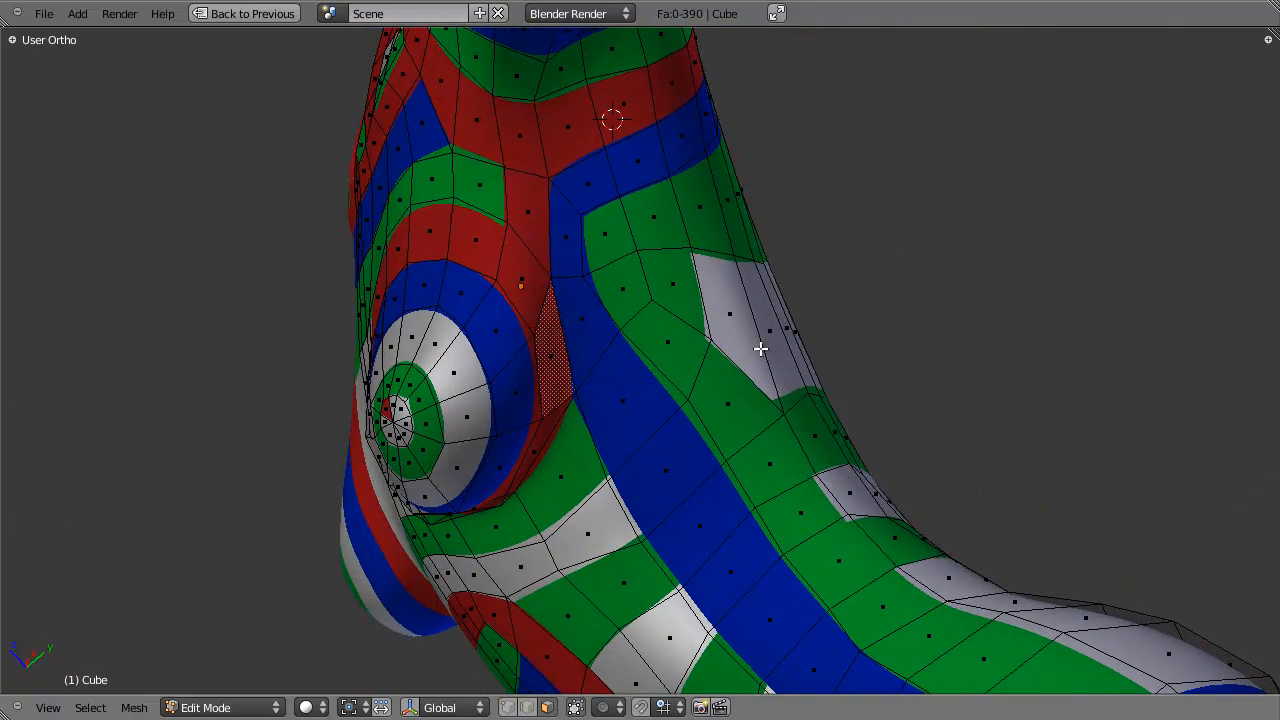
middle_click_drag(760, 348, 714, 440)
key("ctrl+Tab")
left_click(702, 436)
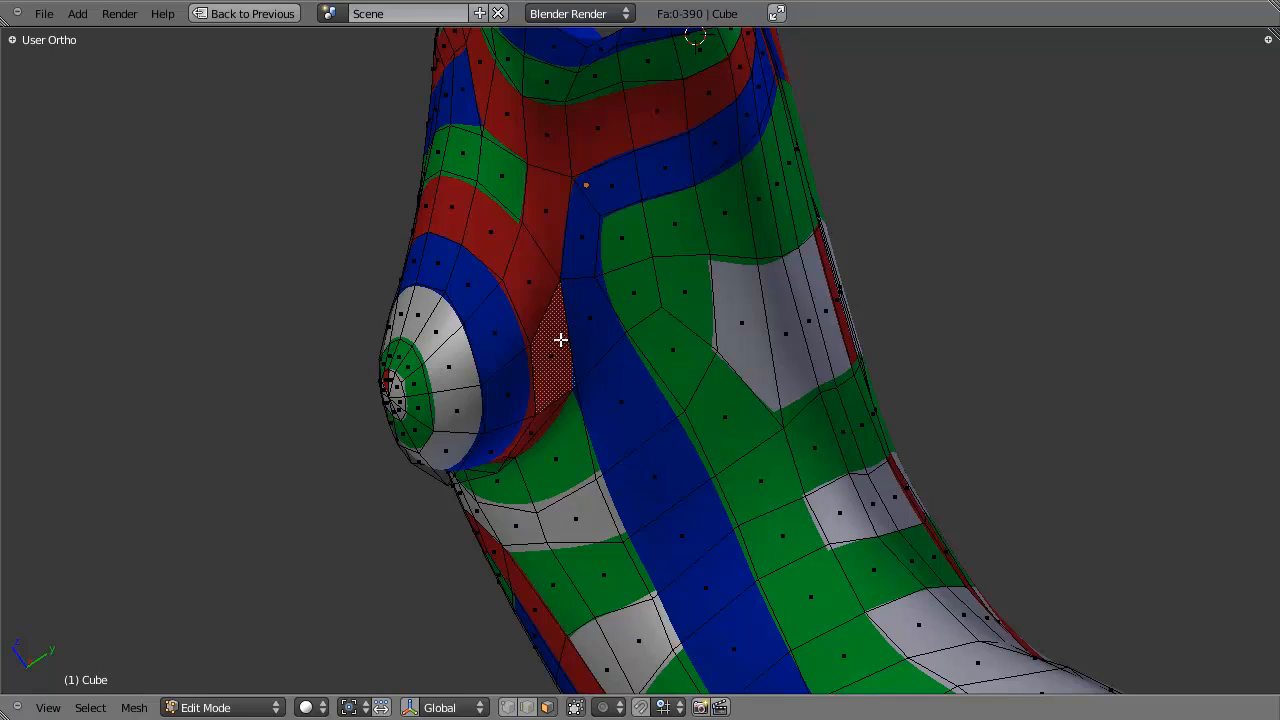
Select the face rows radiating across the breast, including the one from the chest's centre to the nipple, and clear the selection.
right_click(570, 345, "alt+shift")
middle_click_drag(574, 349, 472, 482)
middle_click_drag(591, 316, 560, 391)
key("a")
right_click(560, 391, "alt")
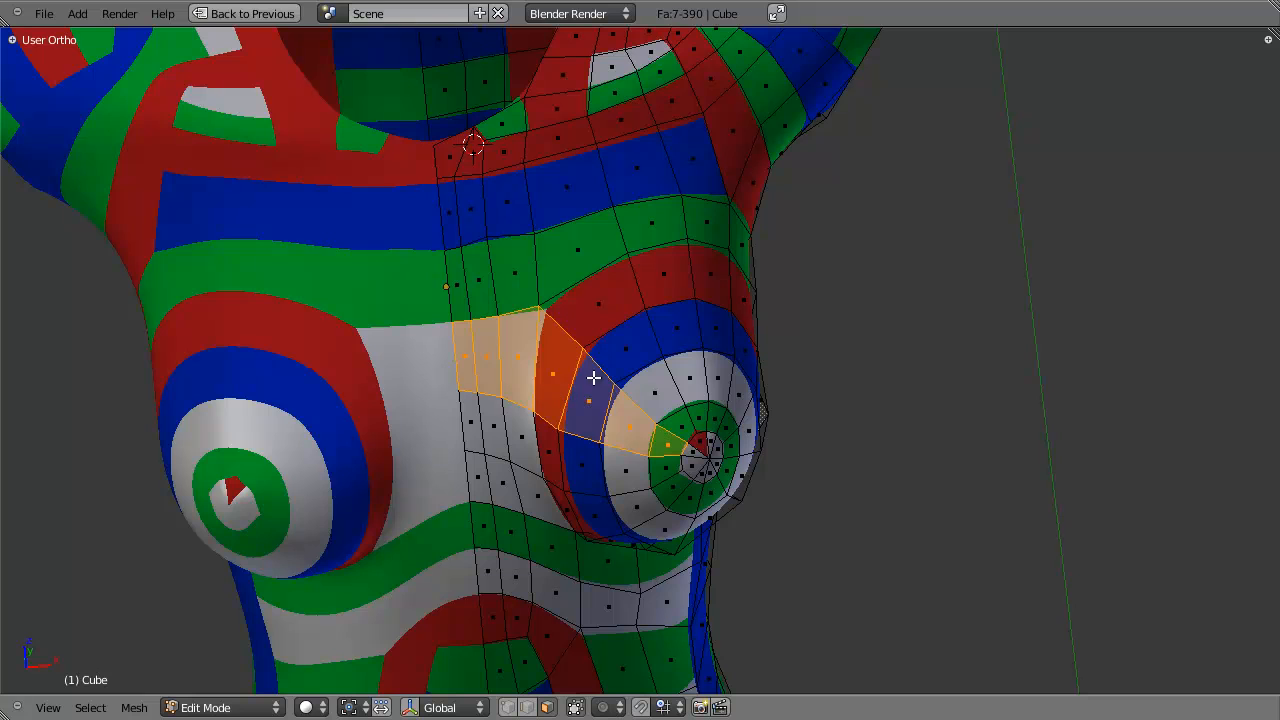
right_click(618, 322, "alt")
key("a")
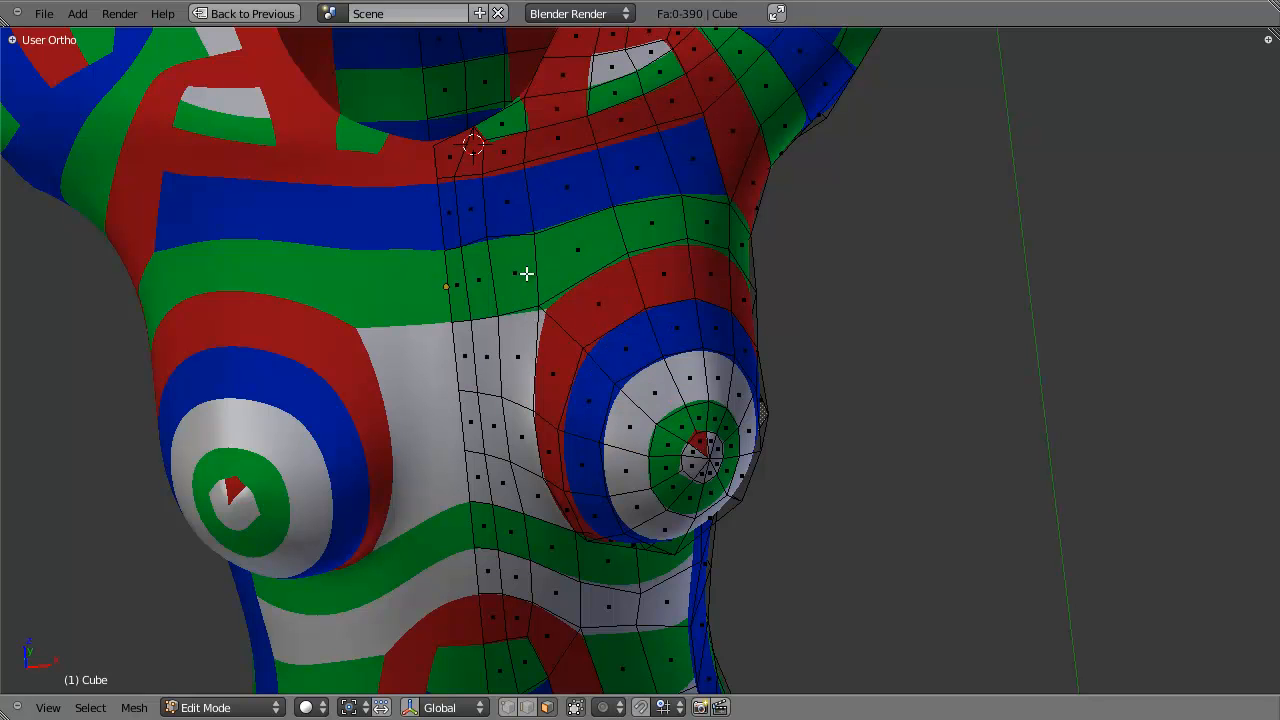
Select single faces around the breast, including the green one below its inner edge, clearing the selection each time.
middle_click_drag(593, 399, 503, 271)
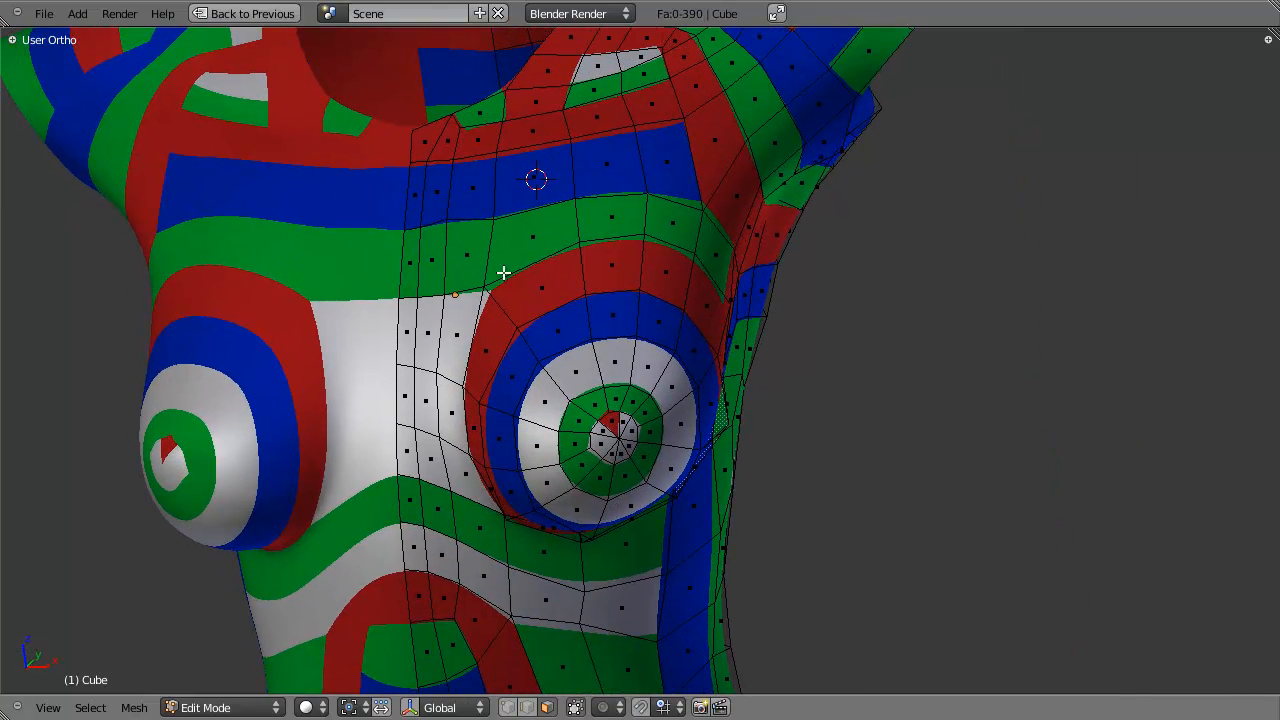
middle_click_drag(732, 381, 577, 300)
right_click(562, 274)
key("a")
middle_click_drag(577, 380, 806, 266)
right_click(645, 320)
key("a")
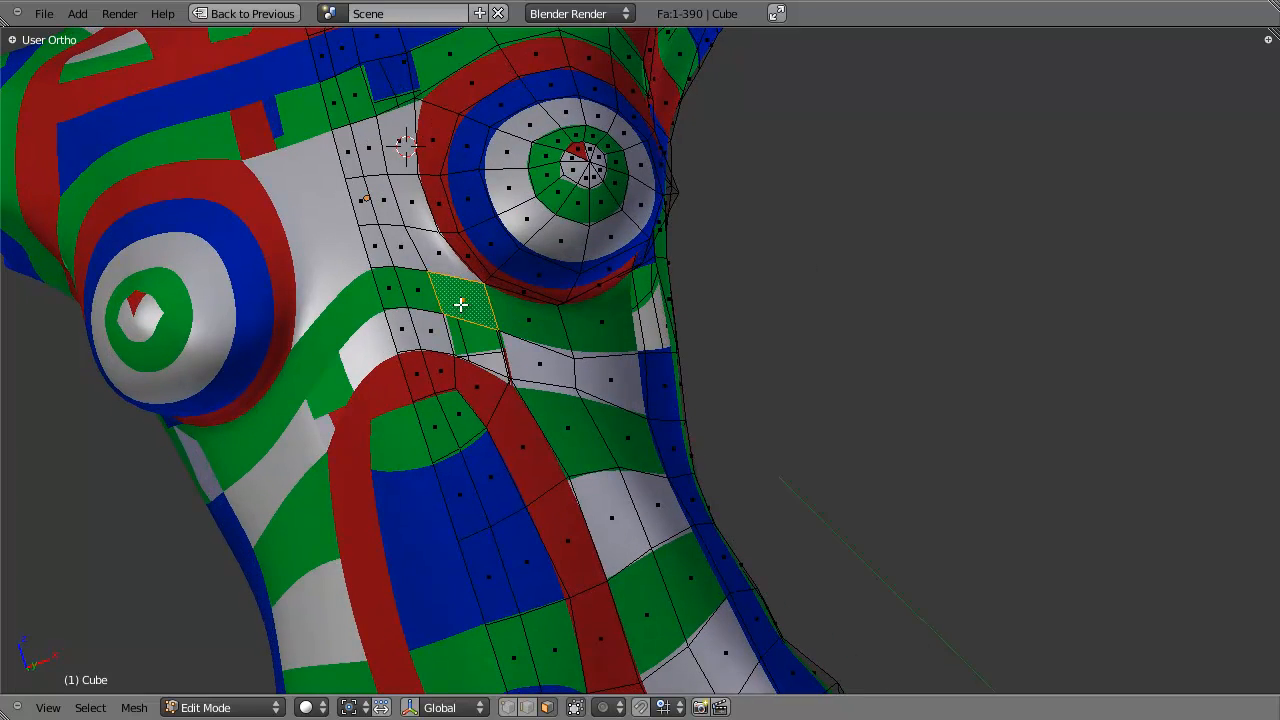
Select the face loops running up the torso inside the breast and across the ribs below it, and hide them.
middle_click_drag(580, 289, 450, 390)
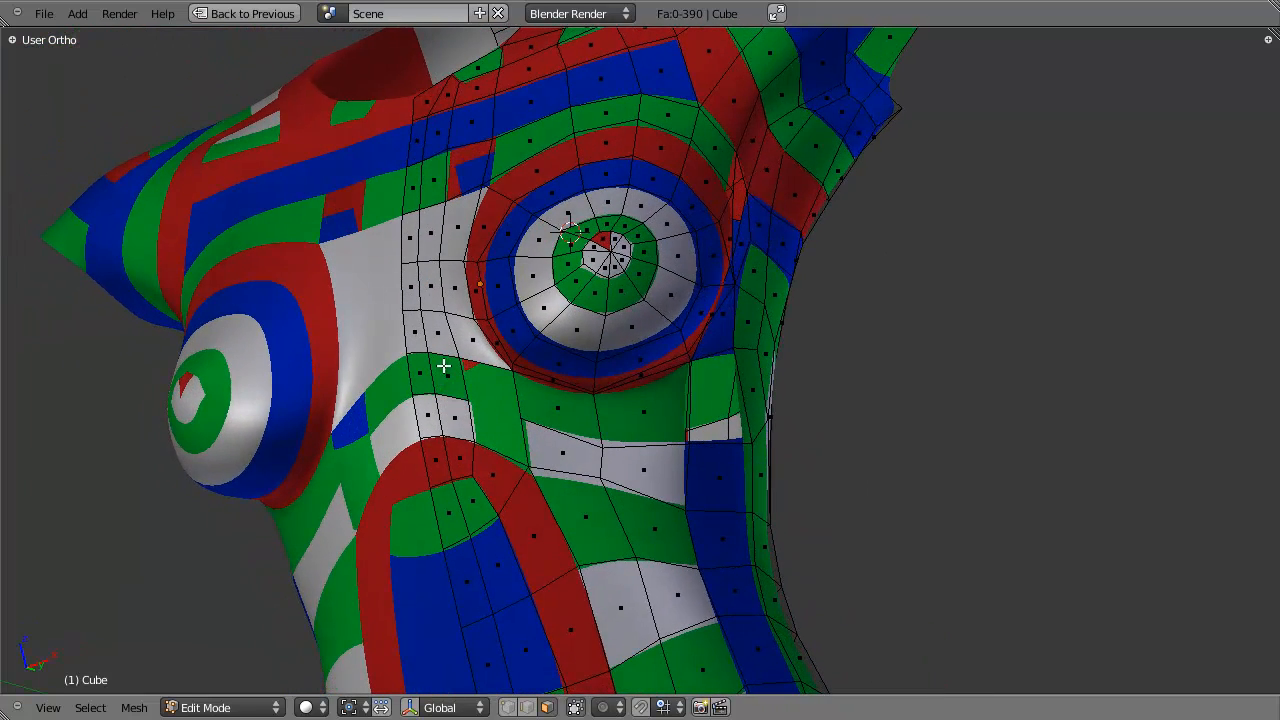
right_click(443, 366, "alt")
right_click(606, 457, "alt+shift")
key("x")
left_click(686, 397)
Hide the face loops separating the breast from the shoulder and side, and select the blue row of four faces on the upper chest.
middle_click_drag(686, 397, 789, 214)
right_click(766, 343, "alt")
key("x")
left_click(766, 343)
right_click(784, 240)
right_click(789, 214, "alt")
key("h")
right_click(732, 192, "alt")
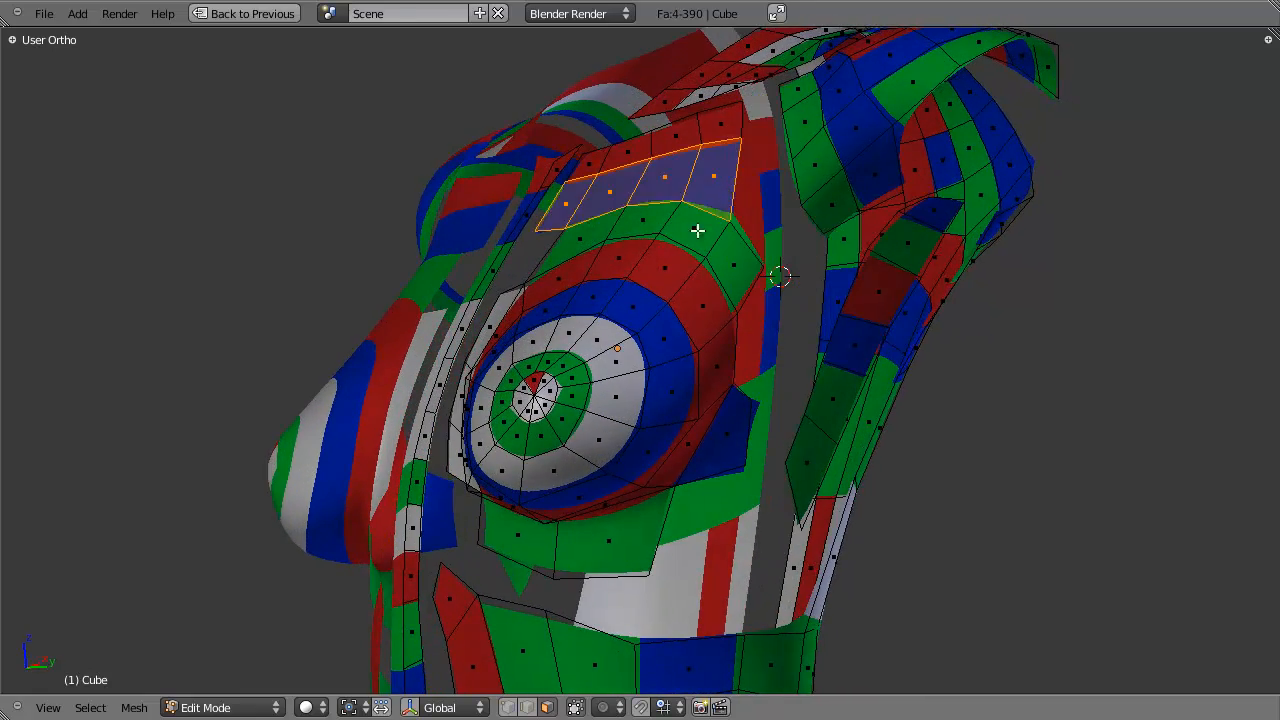
Hide the upper-chest row, isolate the connected breast patch by hiding all other faces, clear the selection and examine the patch from several sides.
middle_click_drag(697, 229, 651, 414)
key("h")
key("l")
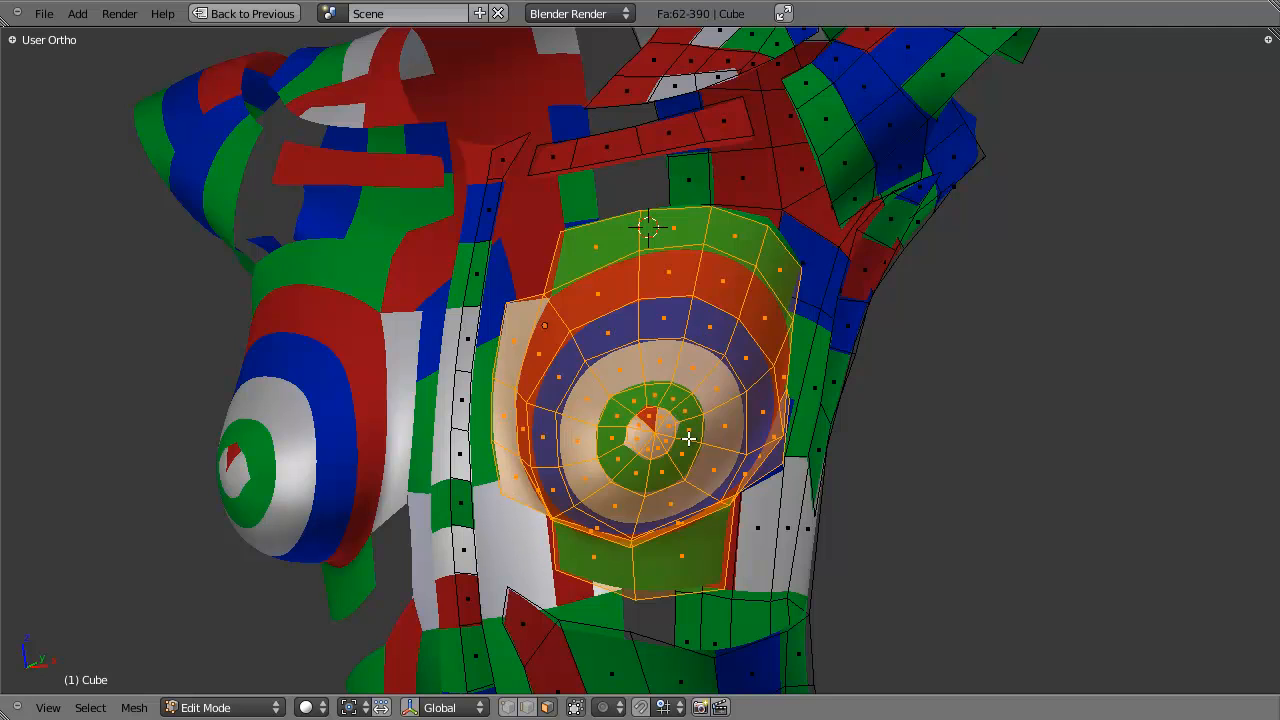
key("shift+h")
middle_click_drag(751, 463, 666, 212)
key("a")
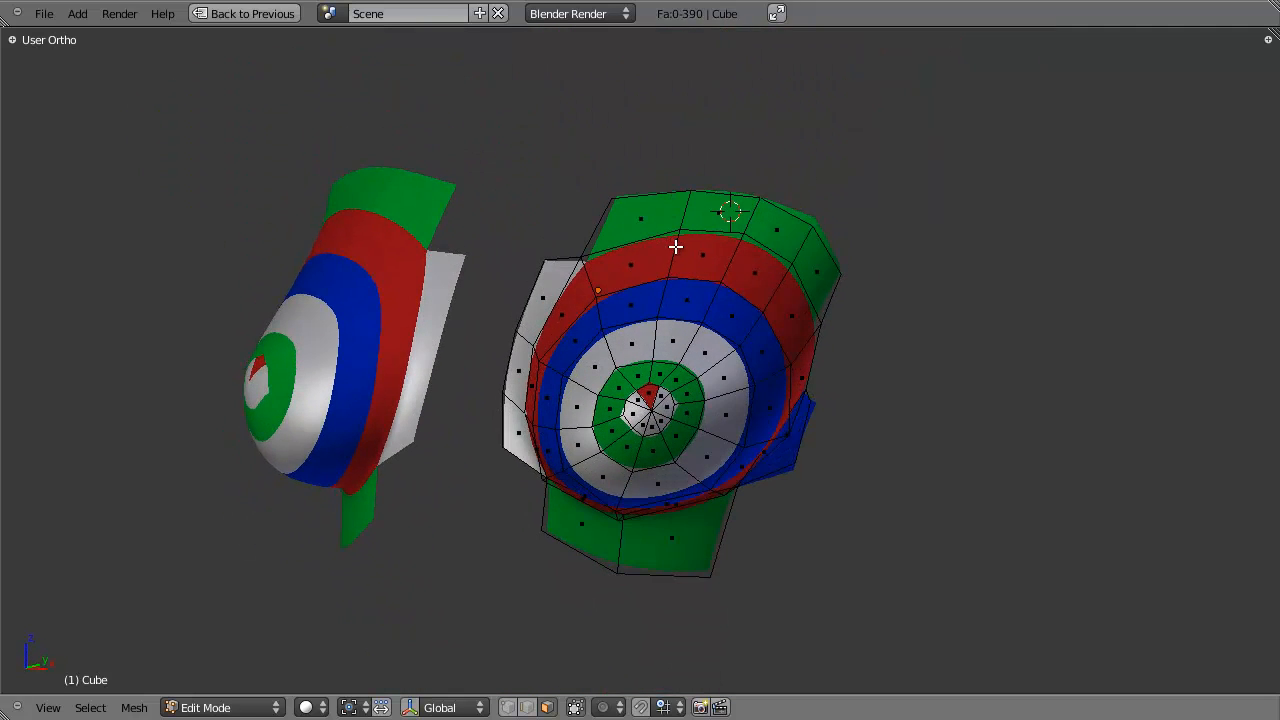
middle_click_drag(783, 362, 773, 394)
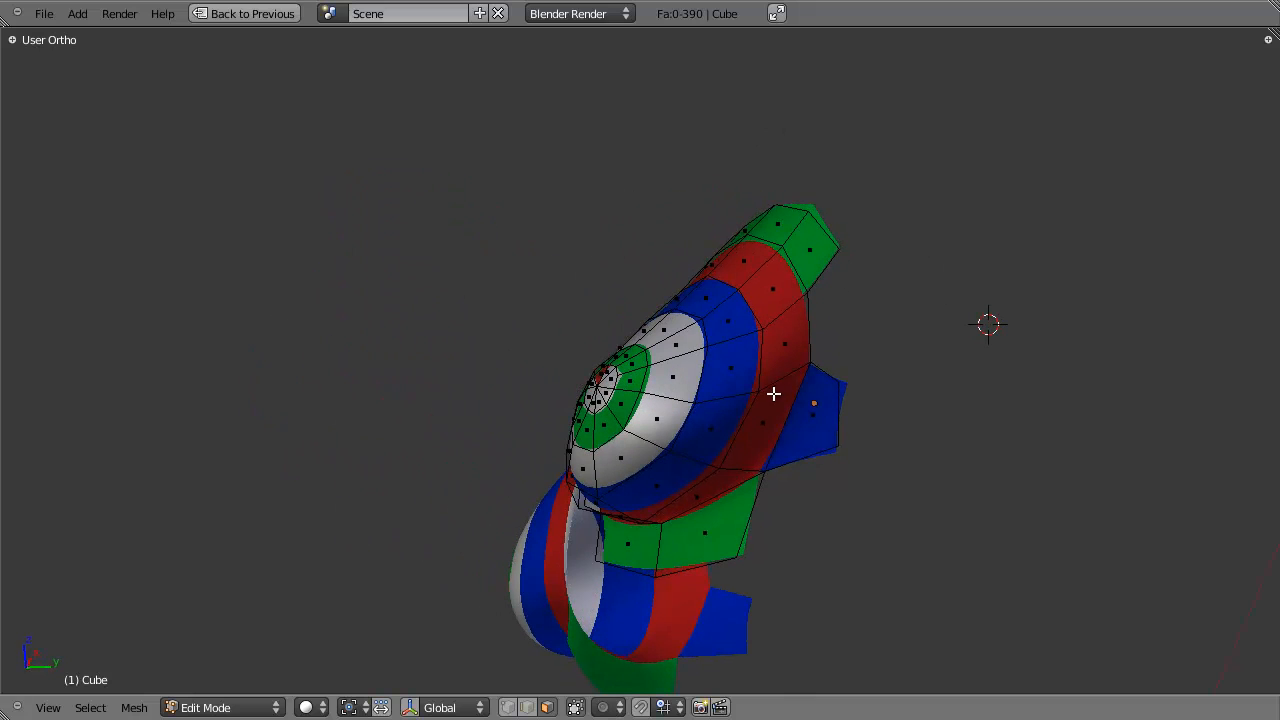
middle_click_drag(782, 472, 550, 443)
middle_click_drag(459, 342, 510, 350)
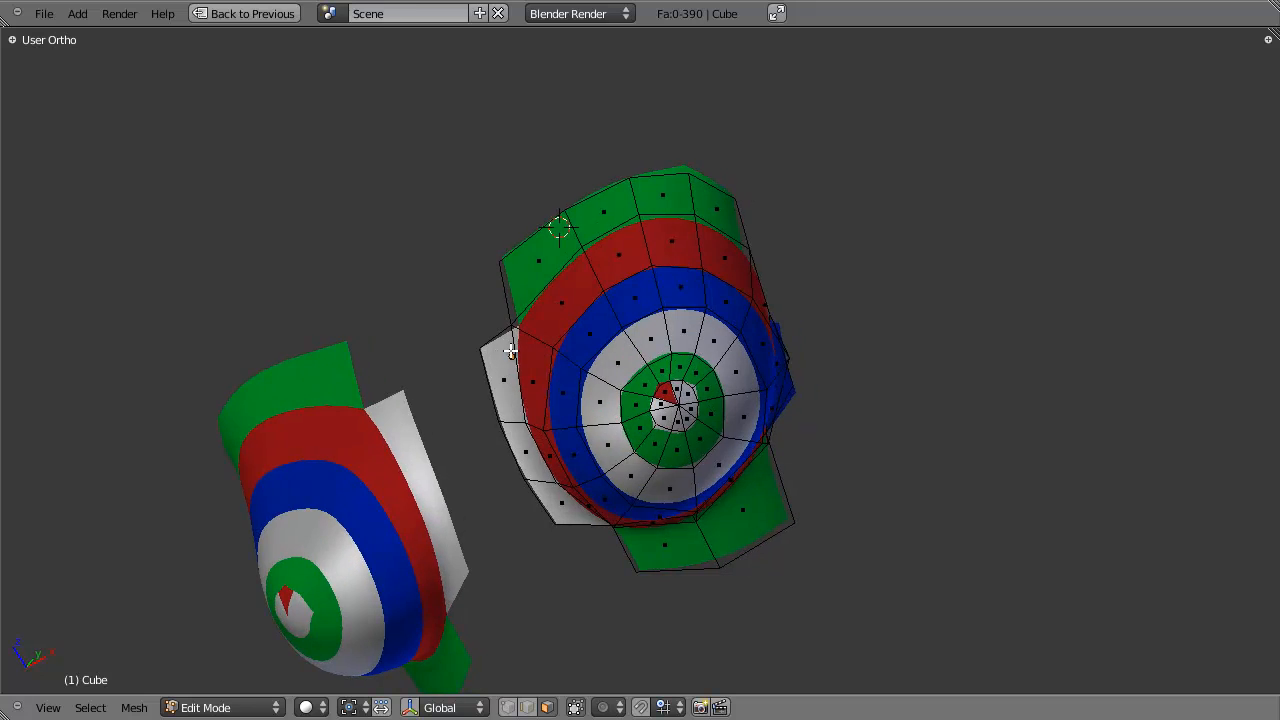
middle_click_drag(575, 258, 737, 371)
Reveal all hidden faces of the torso and clear the selection.
key("alt+h")
middle_click_drag(785, 267, 779, 447)
key("h")
scroll(779, 447, "down", 3)
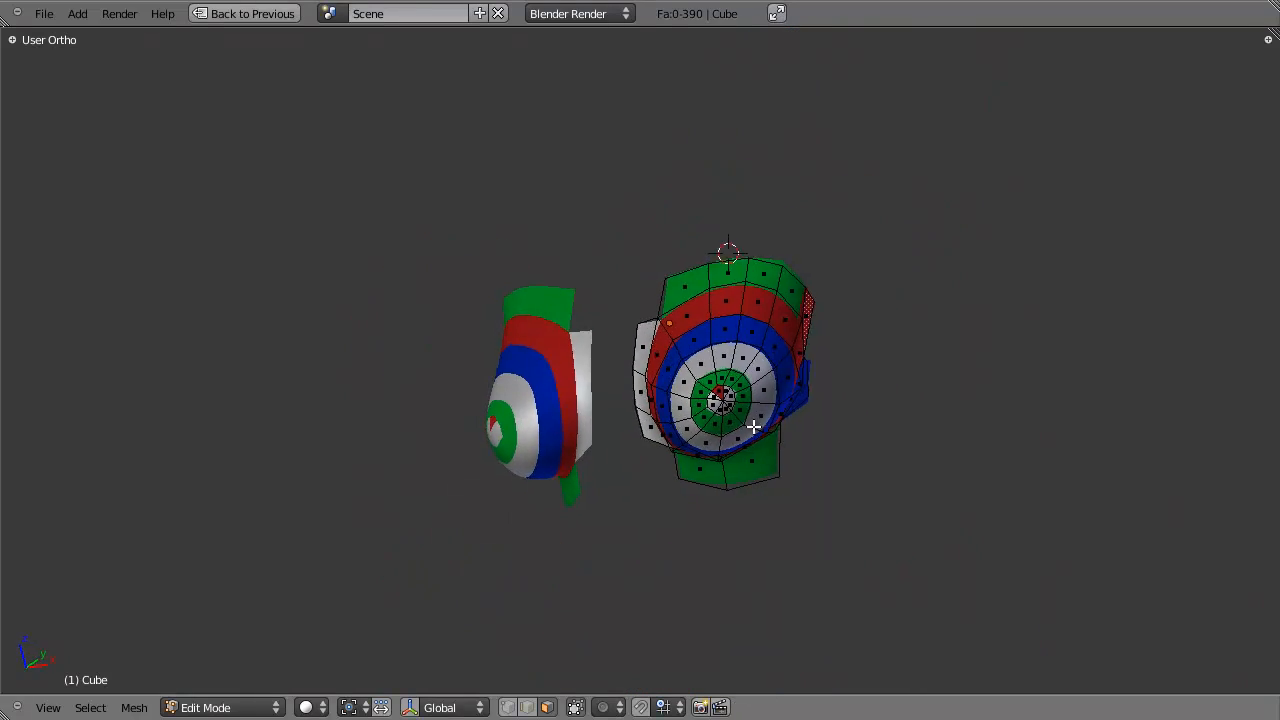
key("alt+h")
key("a")
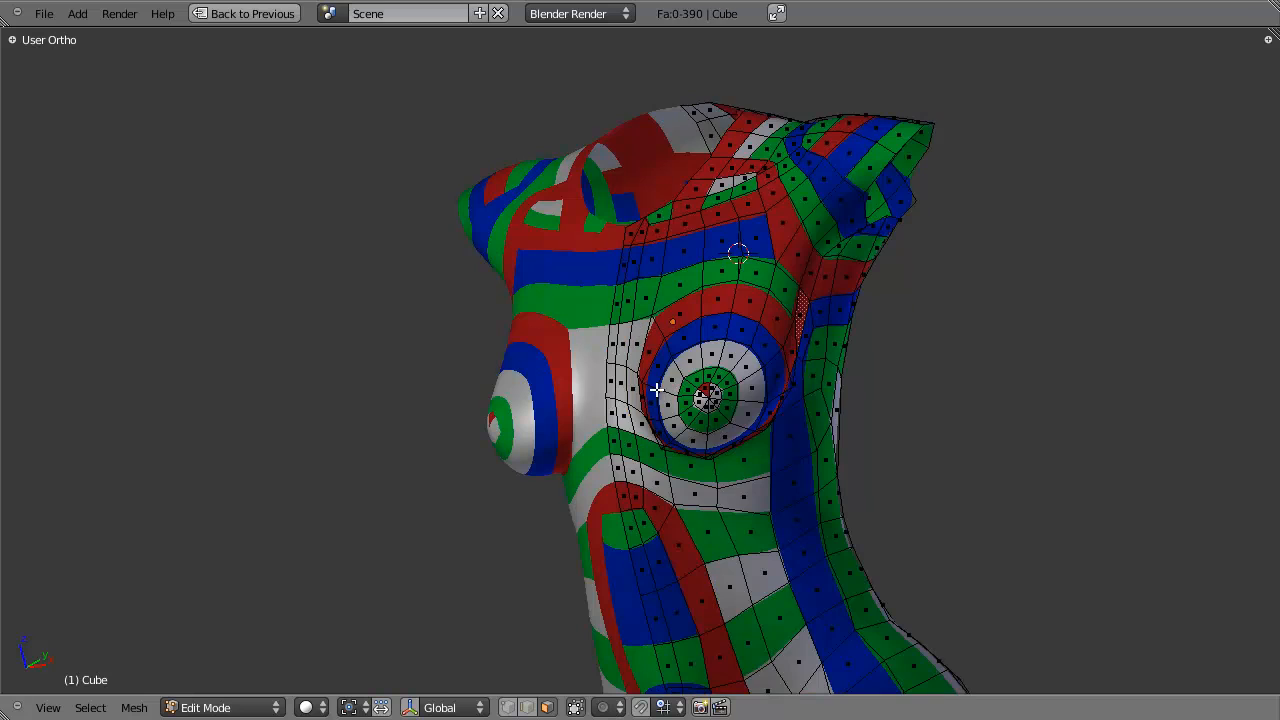
Select the green face loop passing above the breast and the loop running beneath it, clearing the selection each time.
scroll(671, 333, "up", 3)
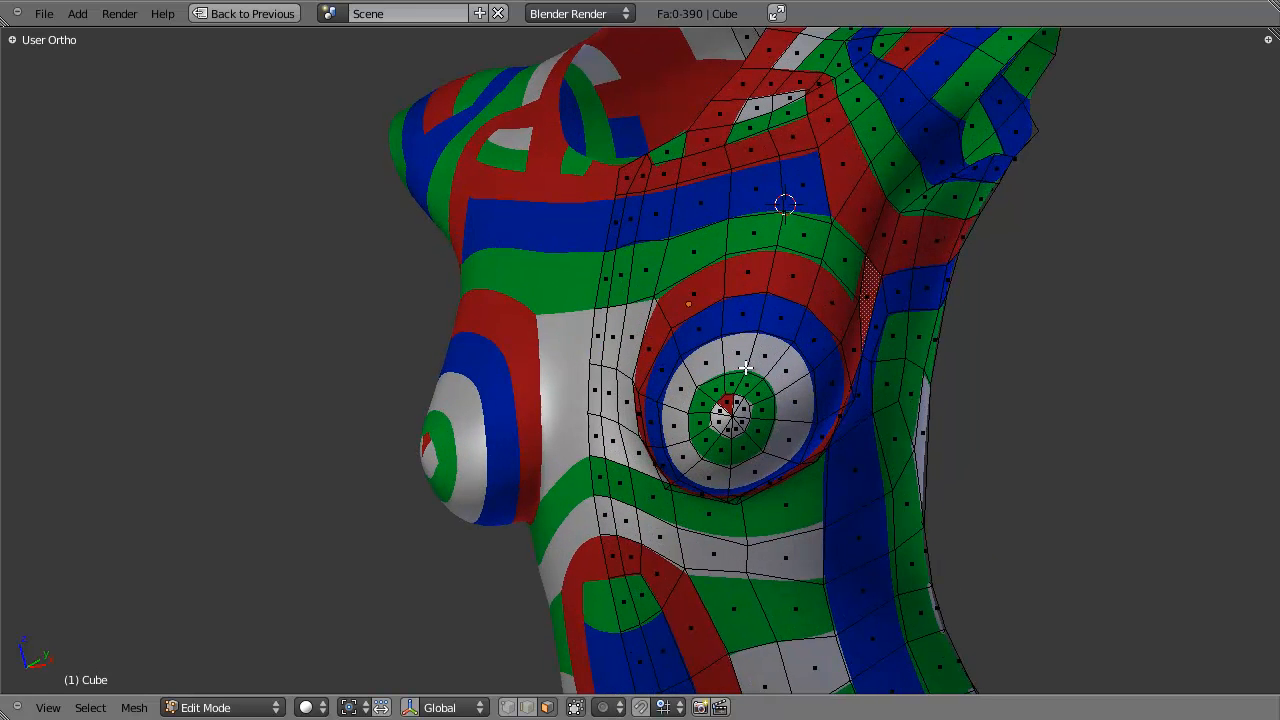
right_click(718, 285, "alt")
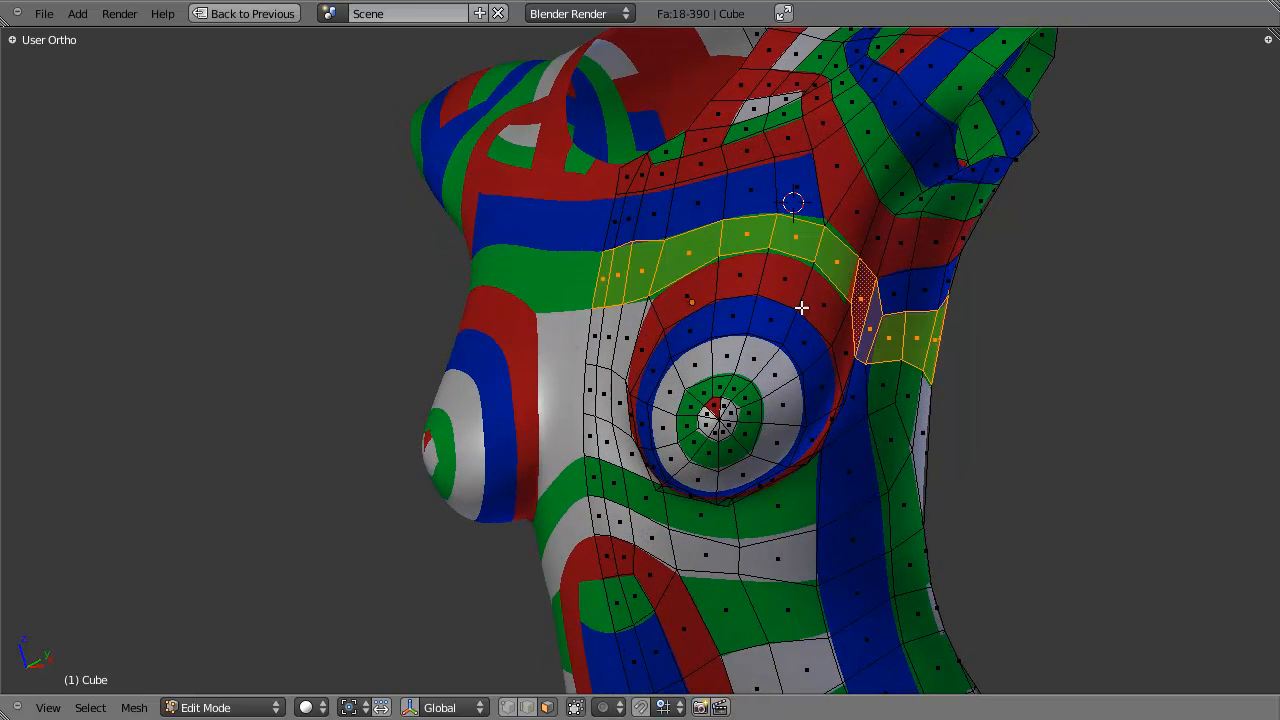
key("a")
right_click(762, 531, "alt")
key("a")
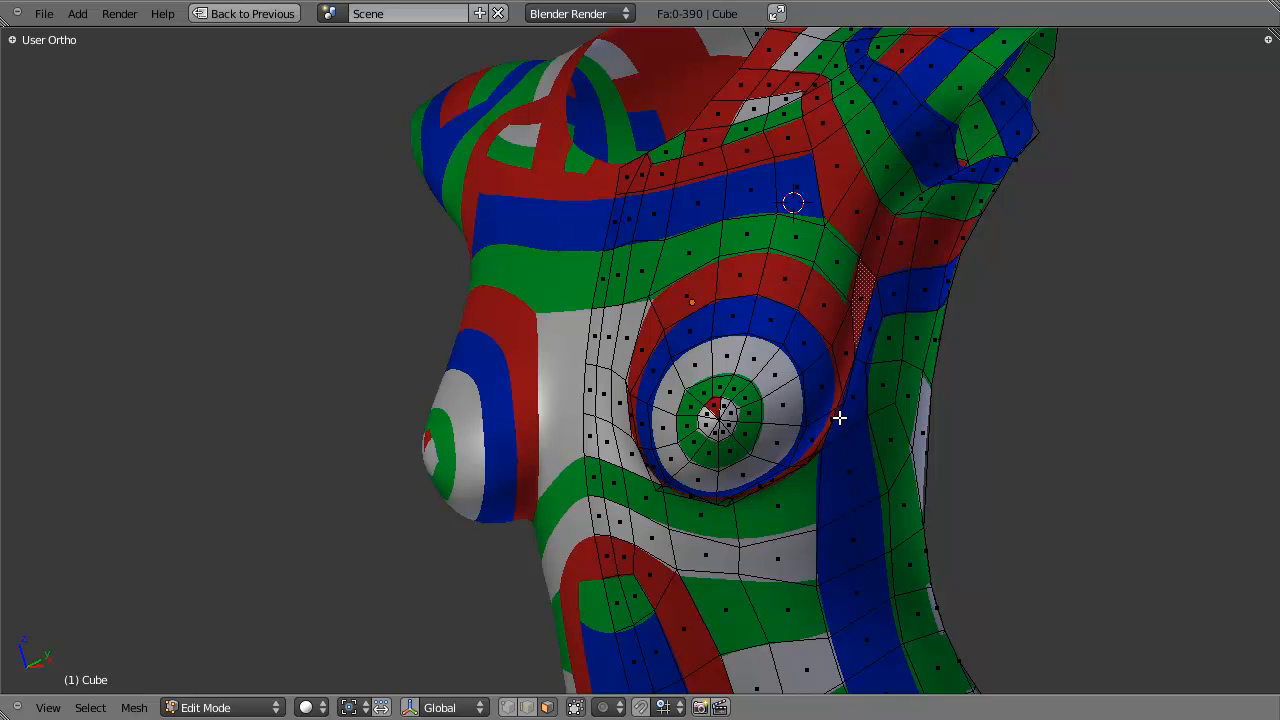
Select the green ring of faces around the nipple and clear the selection.
middle_click_drag(839, 417, 888, 216)
key("a")
key("a")
key("l")
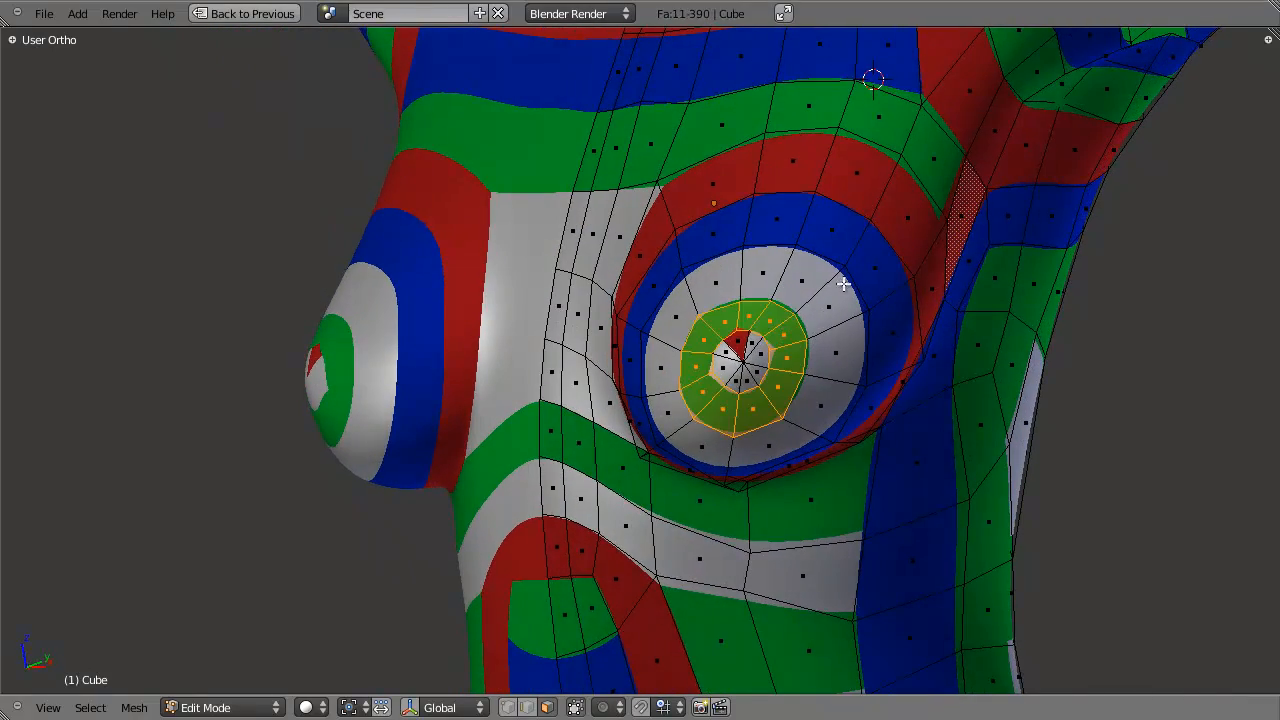
key("a")
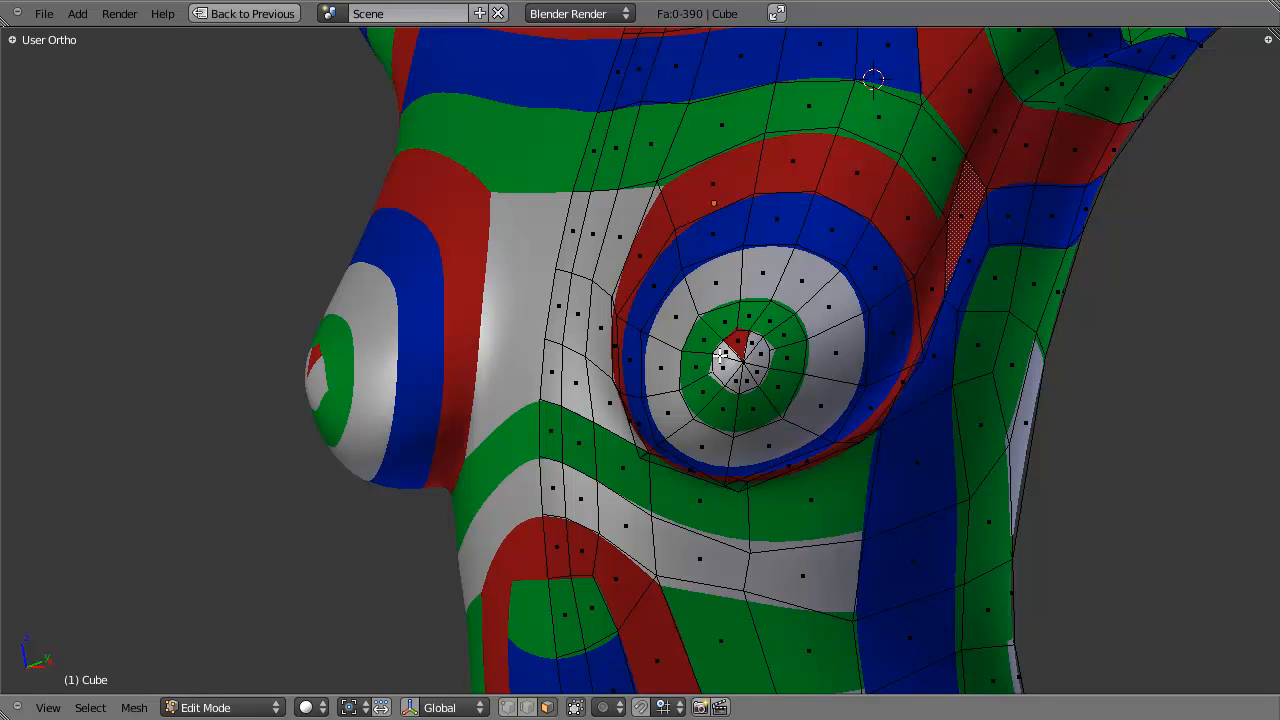
Select the red triangular face at the nipple's centre by its vertices, assign it the Grey material and clear the selection.
middle_click_drag(866, 318, 548, 377)
key("ctrl+Tab")
left_click(520, 326)
scroll(571, 362, "up", 1)
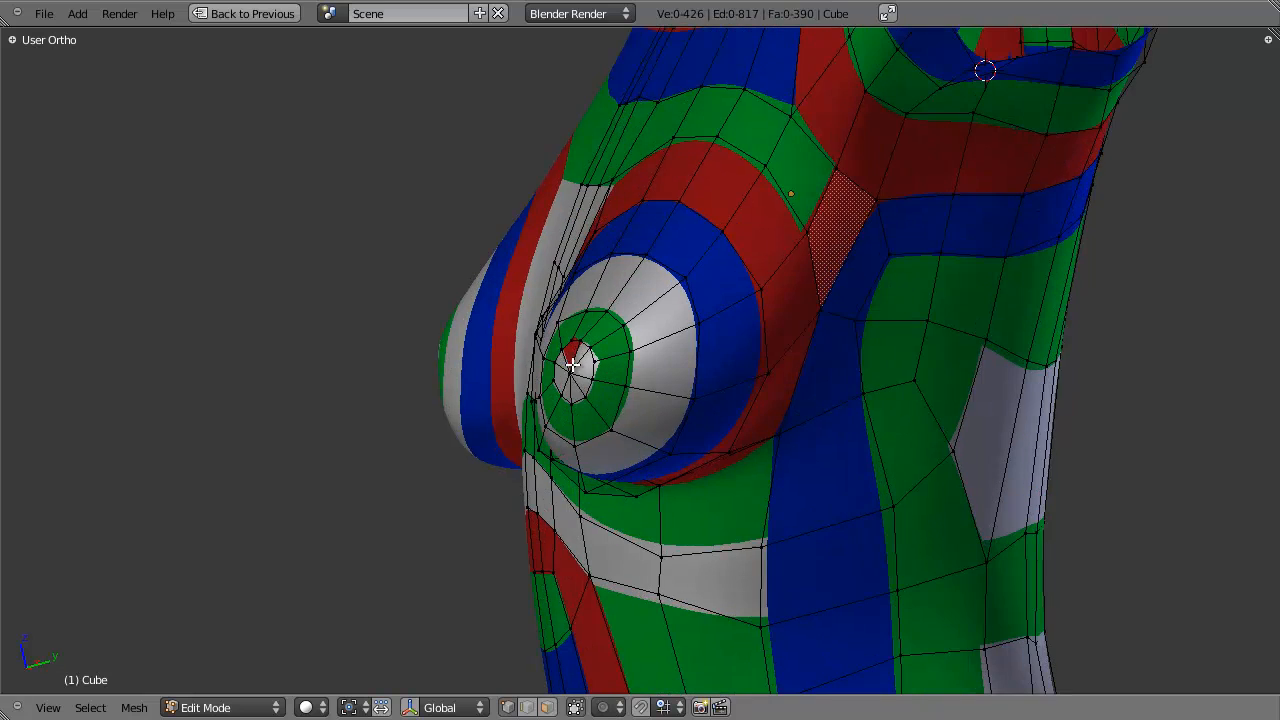
right_click(568, 372)
middle_click_drag(607, 381, 577, 348)
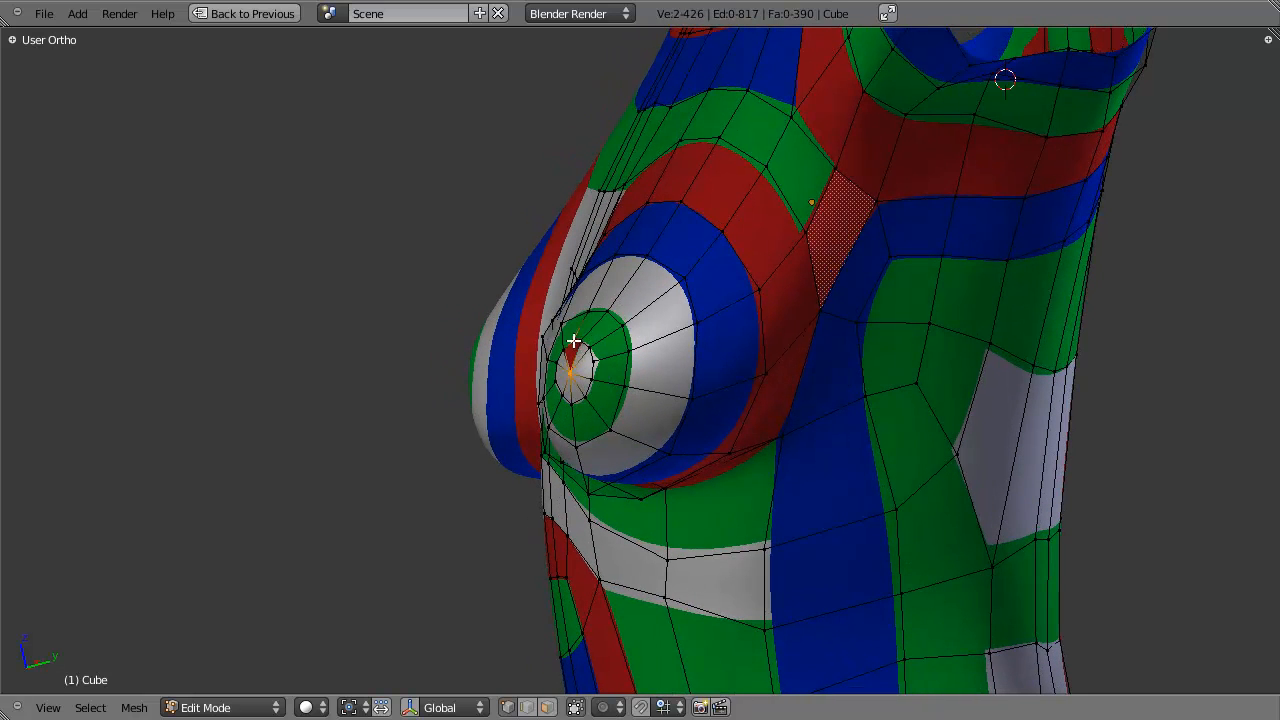
right_click(586, 350, "shift")
right_click(558, 352, "shift")
key("ctrl+Up")
left_click(1117, 231)
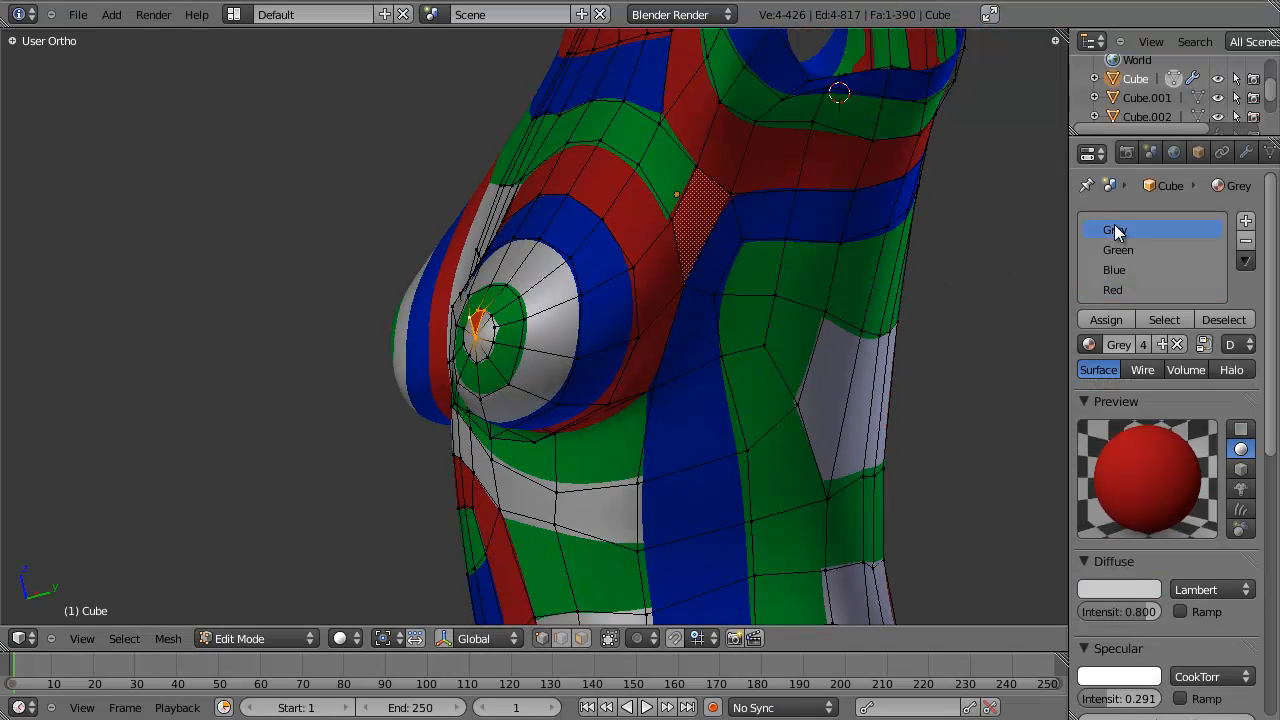
left_click(1106, 319)
key("a")
key("ctrl+Up")
Select the single pole vertex at the nipple's centre, examine the edges radiating from it and clear the selection.
middle_click_drag(620, 372, 577, 372)
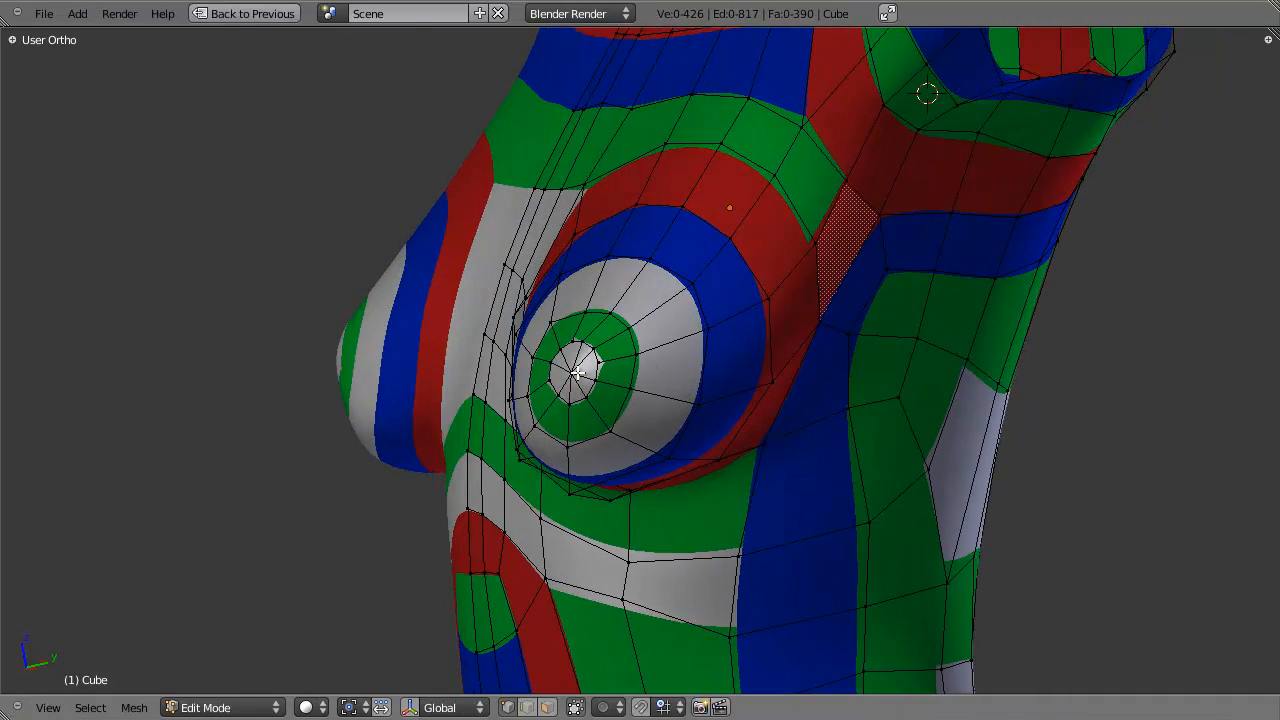
right_click(577, 372)
middle_click_drag(657, 386, 580, 378)
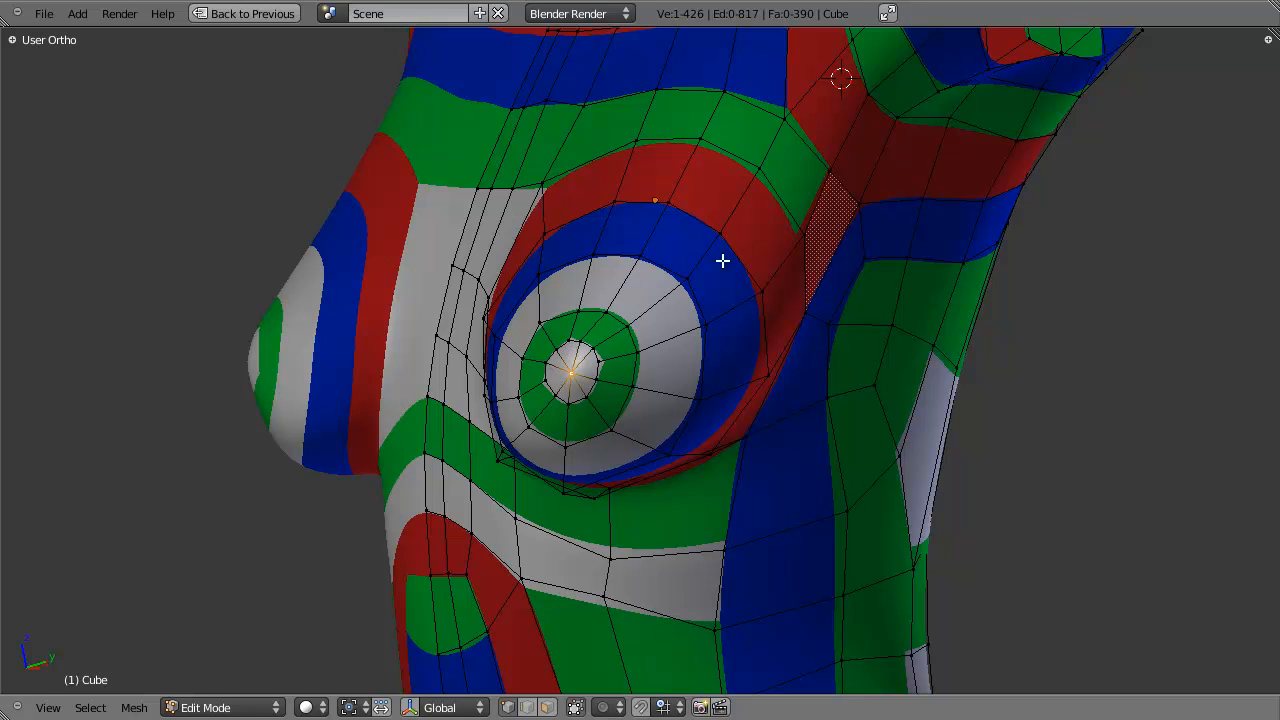
key("a")
scroll(777, 346, "down", 3)
scroll(623, 380, "up", 2)
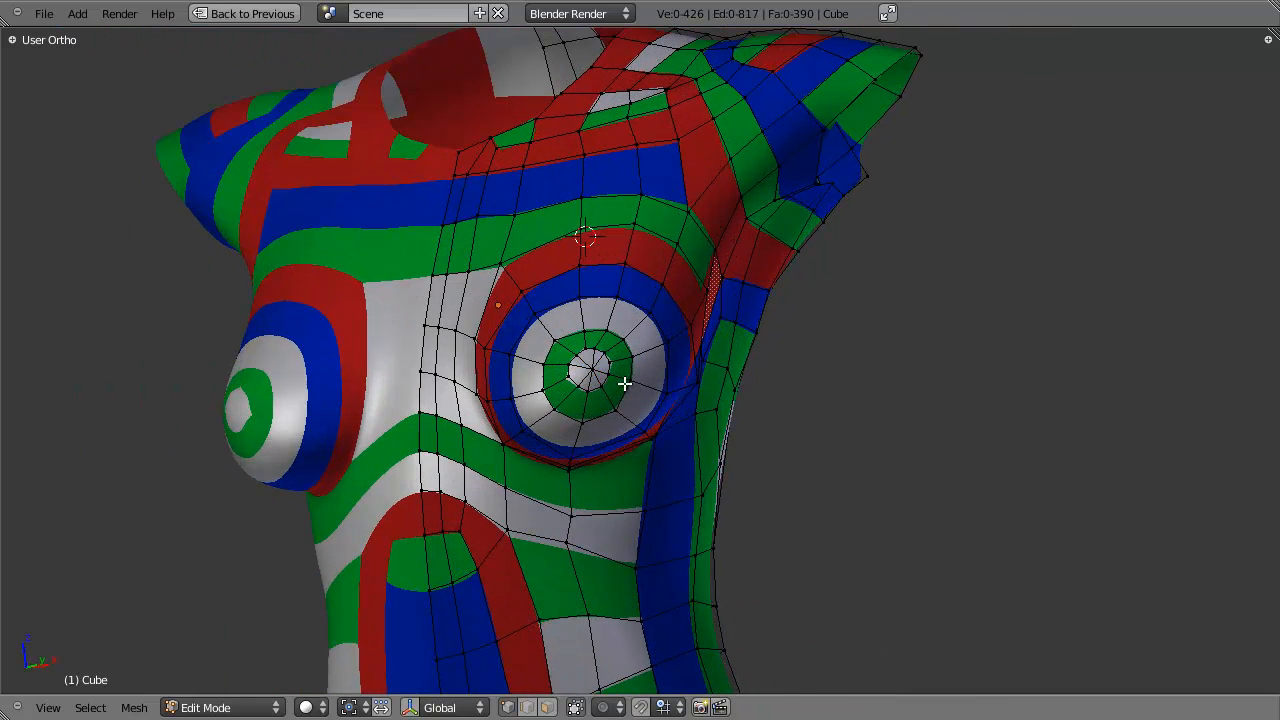
key("ctrl+r")
key("Escape")
middle_click_drag(753, 346, 714, 346)
key("a")
key("a")
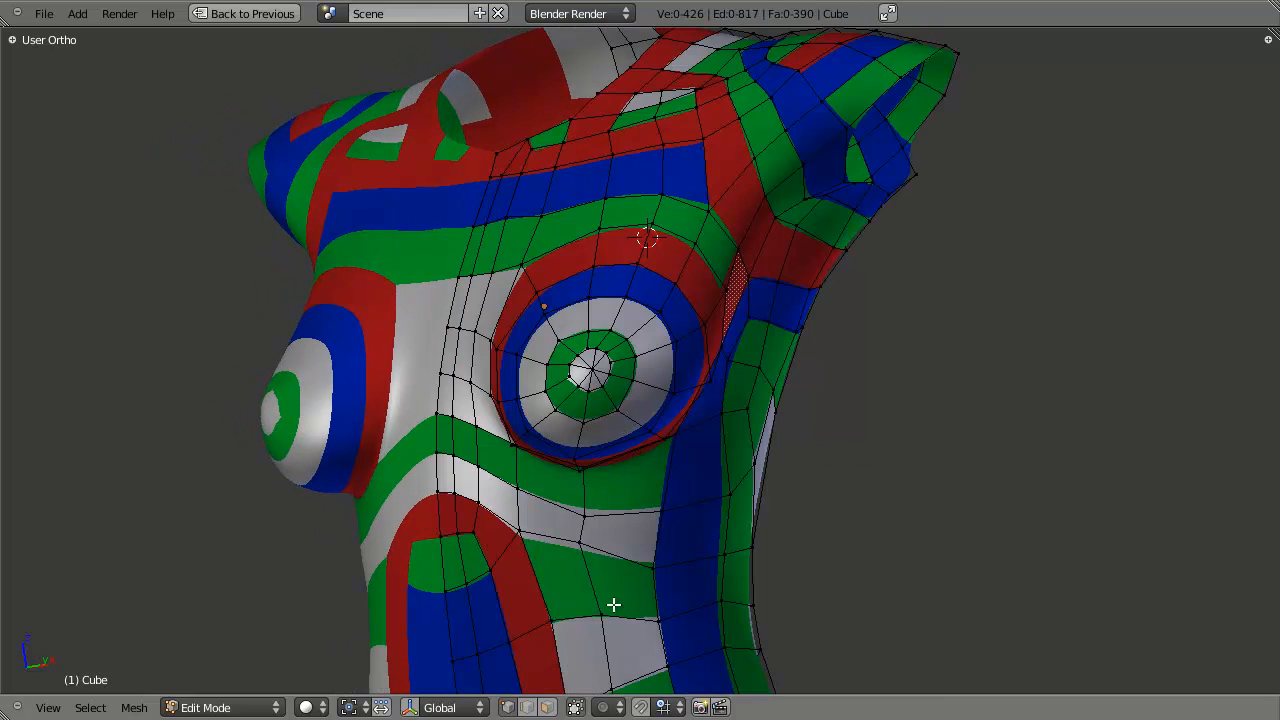
Switch to face selection and select the red face loop that arches over the abdomen and runs down to the crotch.
middle_click_drag(936, 346, 871, 365)
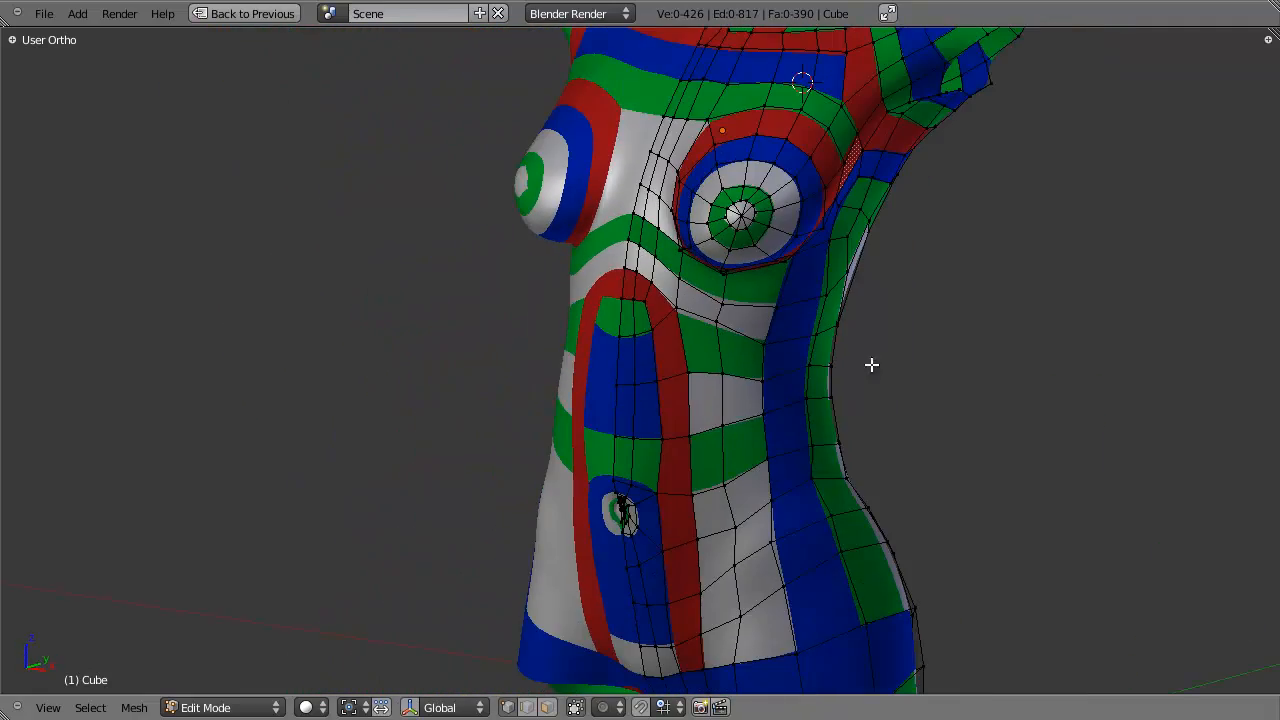
middle_click_drag(858, 316, 748, 351)
middle_click_drag(713, 97, 902, 168)
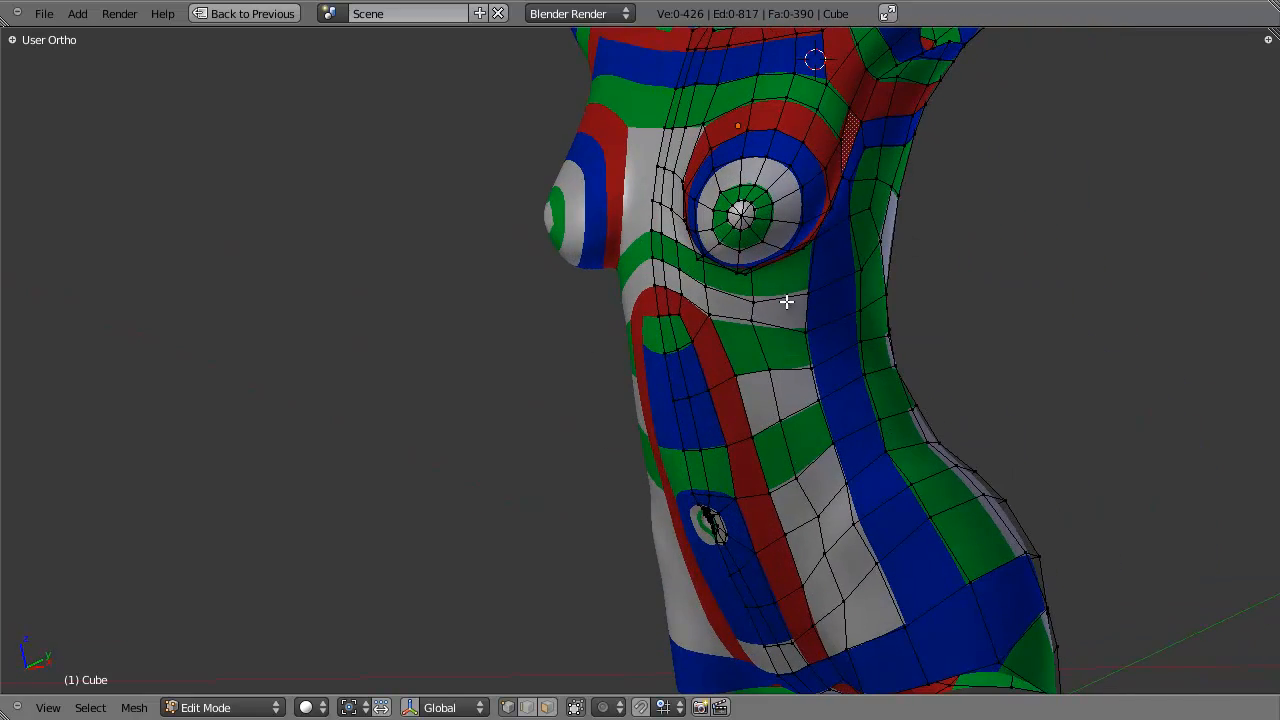
middle_click_drag(786, 301, 703, 400)
key("ctrl+Tab")
left_click(697, 443)
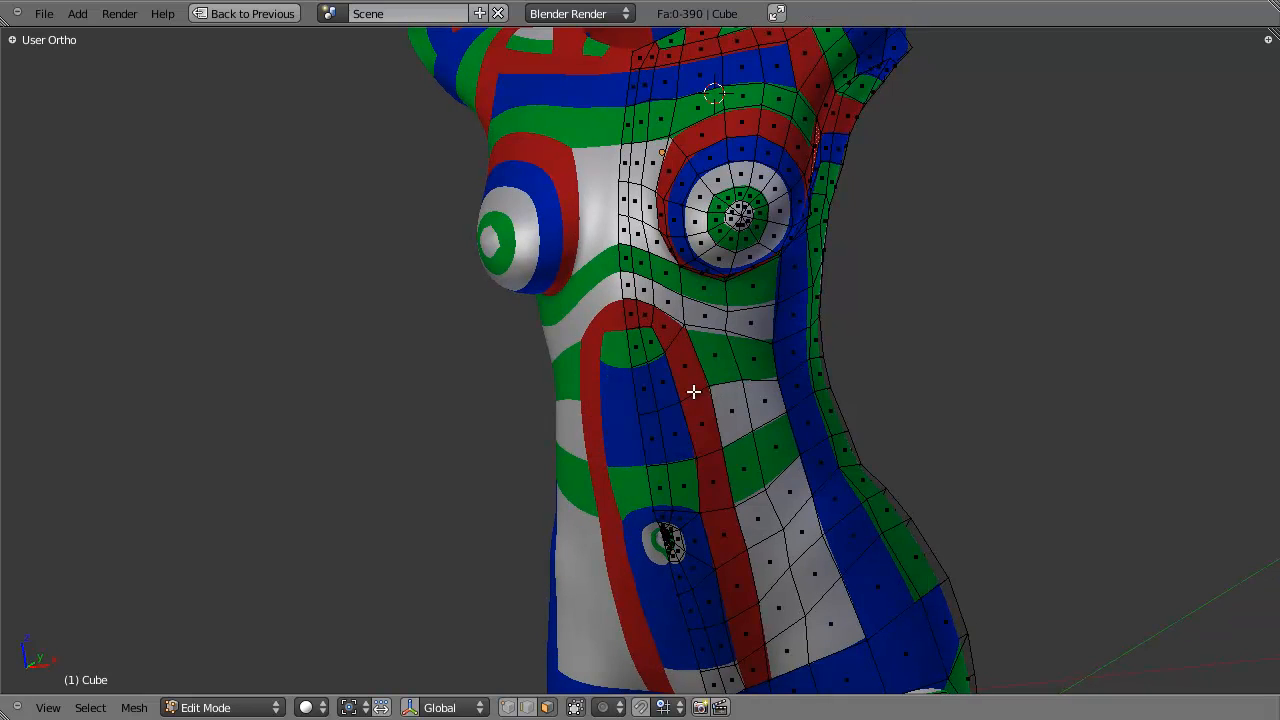
right_click(671, 339, "alt")
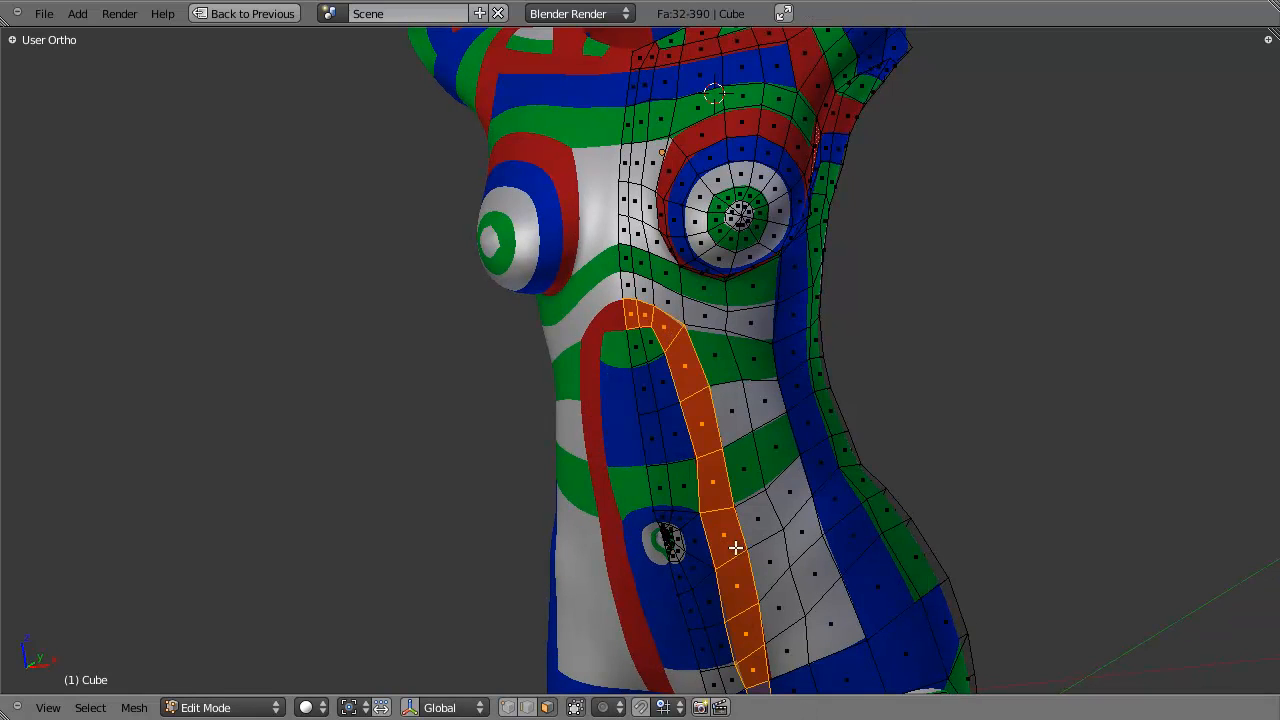
middle_click_drag(655, 482, 656, 345, "shift")
middle_click_drag(656, 345, 657, 326)
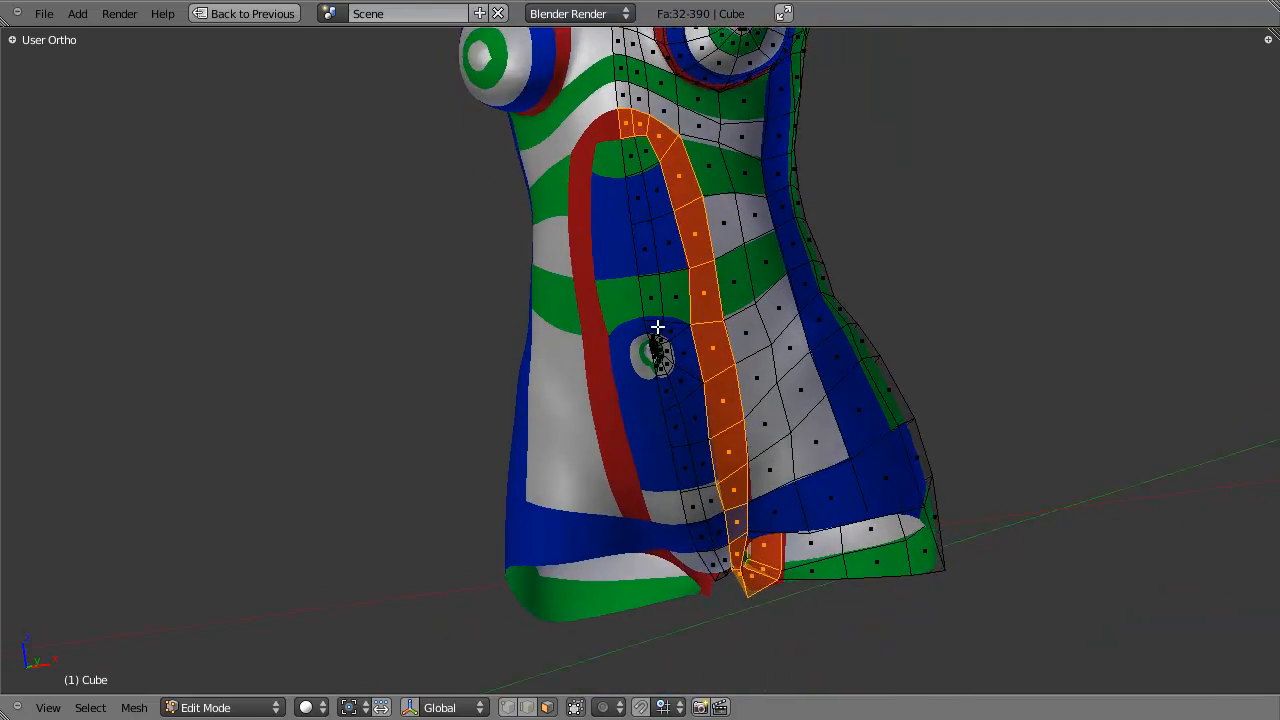
Replace the abdomen loop selection with the ring of faces inside the navel, and clear the selection.
scroll(660, 330, "up", 4)
key("a")
right_click(682, 348, "alt")
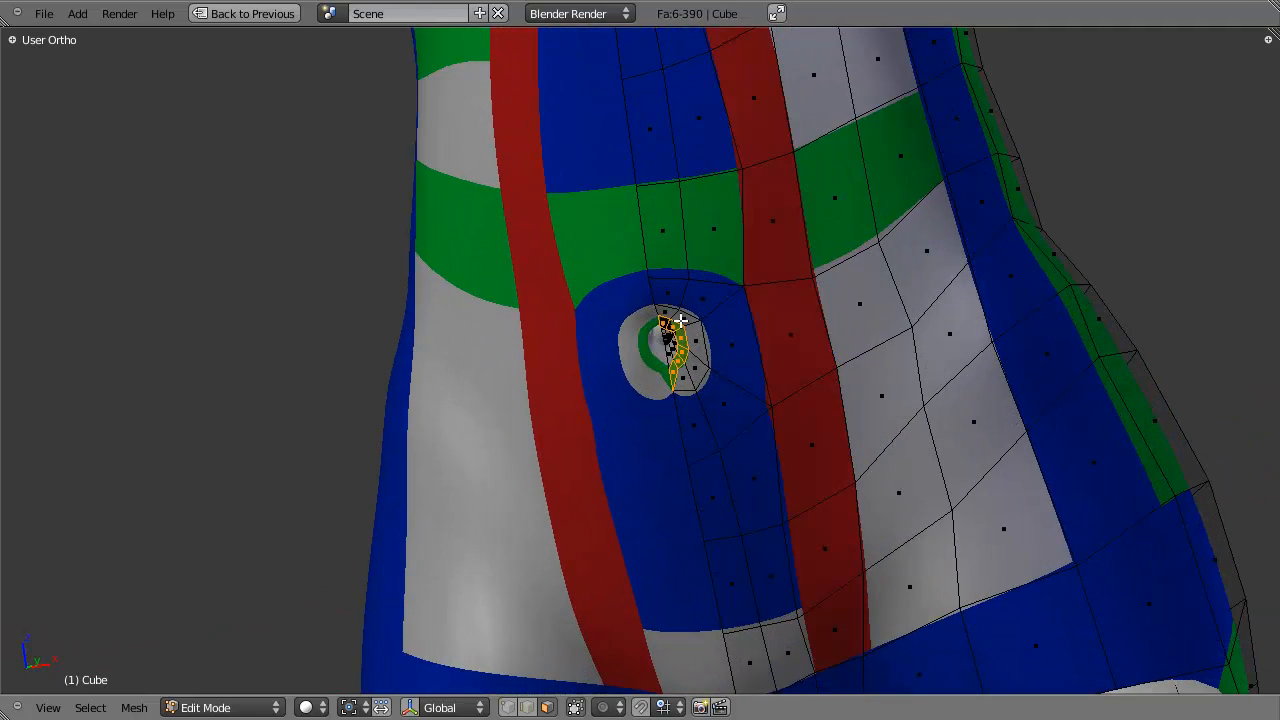
key("a")
Select the horizontal face loops wrapping around the waist one after another, ending with the one around the upper hip.
scroll(703, 388, "down", 4)
middle_click_drag(738, 376, 676, 401)
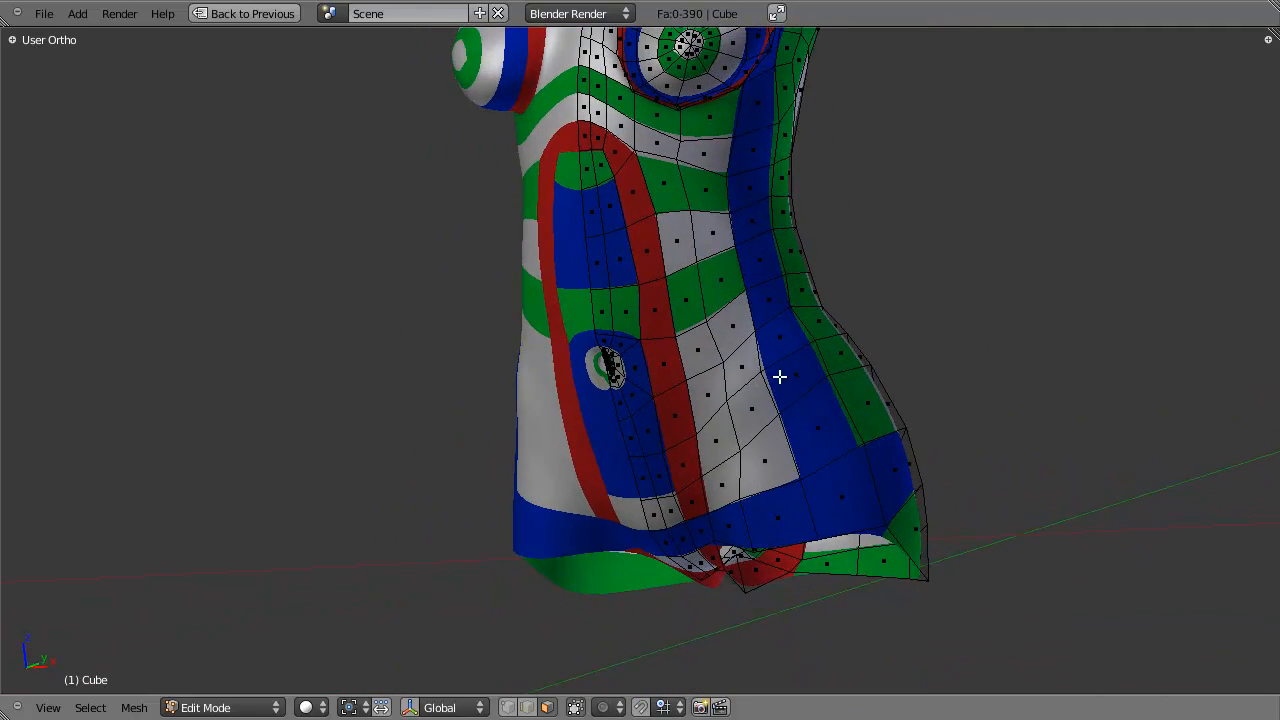
middle_click_drag(779, 377, 720, 500)
middle_click_drag(725, 256, 635, 406)
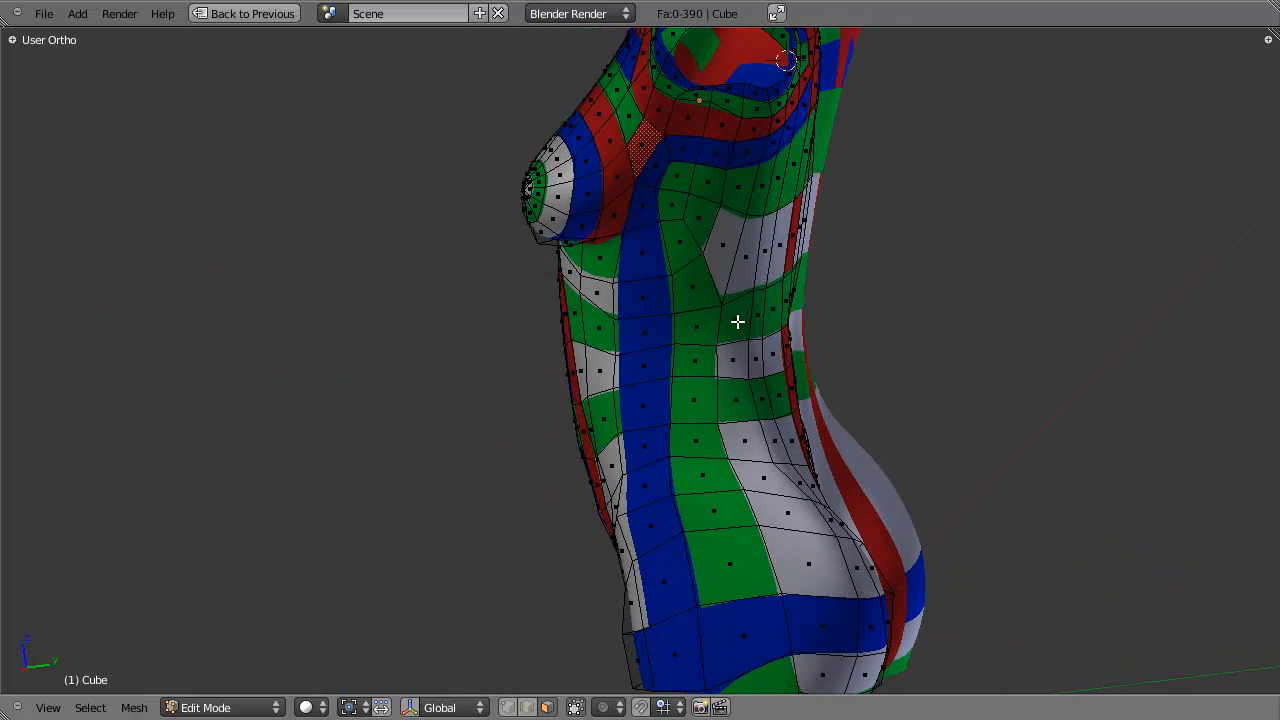
right_click(670, 330, "alt")
right_click(675, 363, "alt")
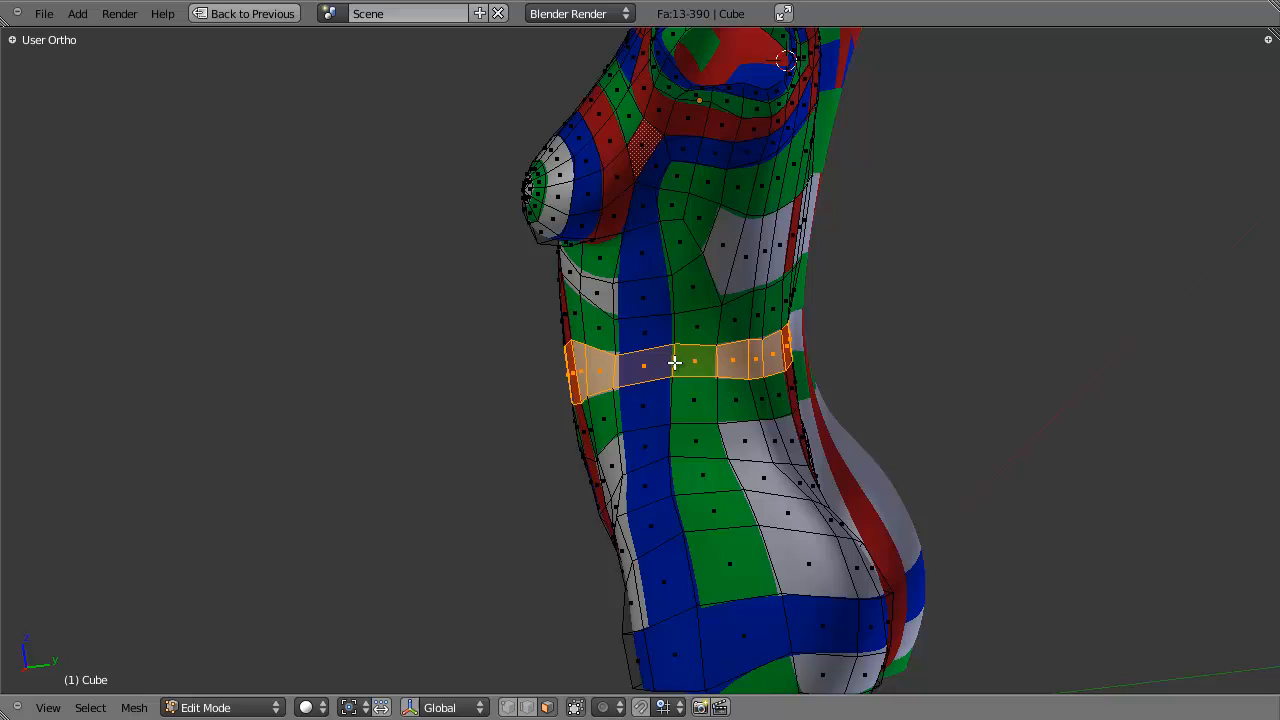
right_click(670, 422, "alt")
right_click(672, 446, "alt")
right_click(661, 485, "alt")
middle_click_drag(661, 486, 797, 483)
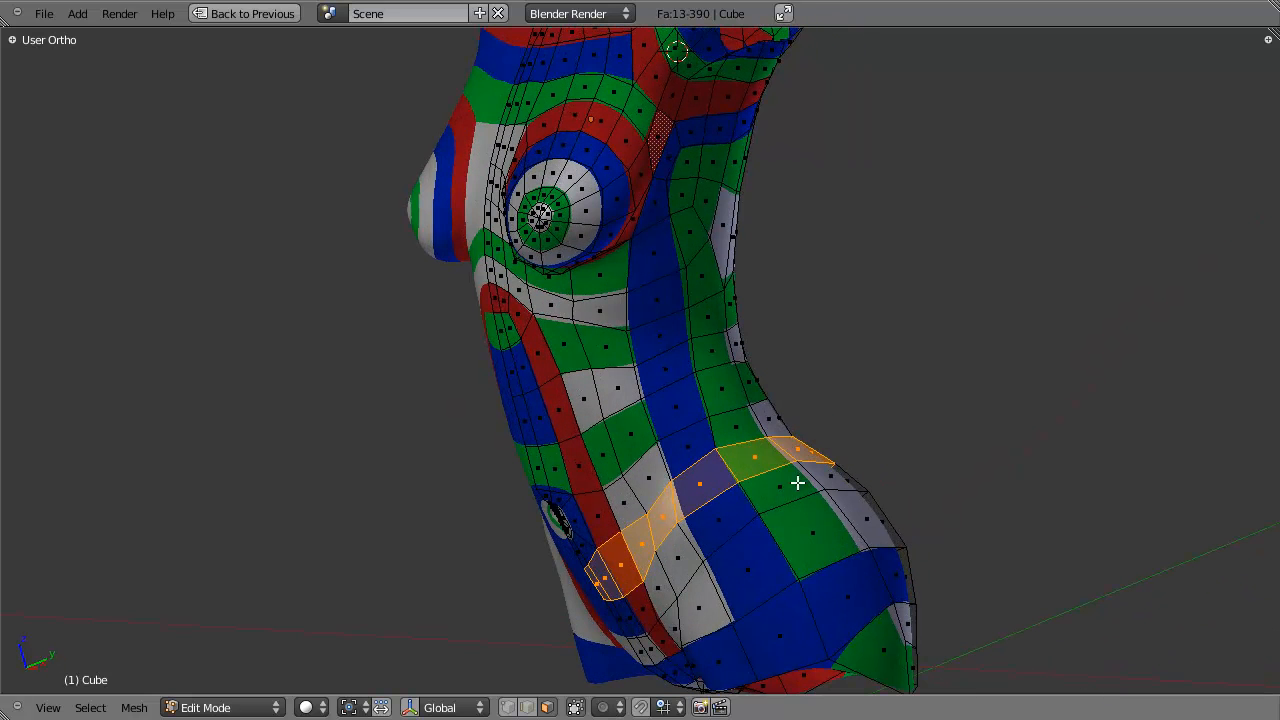
Select the blue face loop running up the torso's side, reselect the loop around the upper hip, and clear the selection.
right_click(733, 499, "alt")
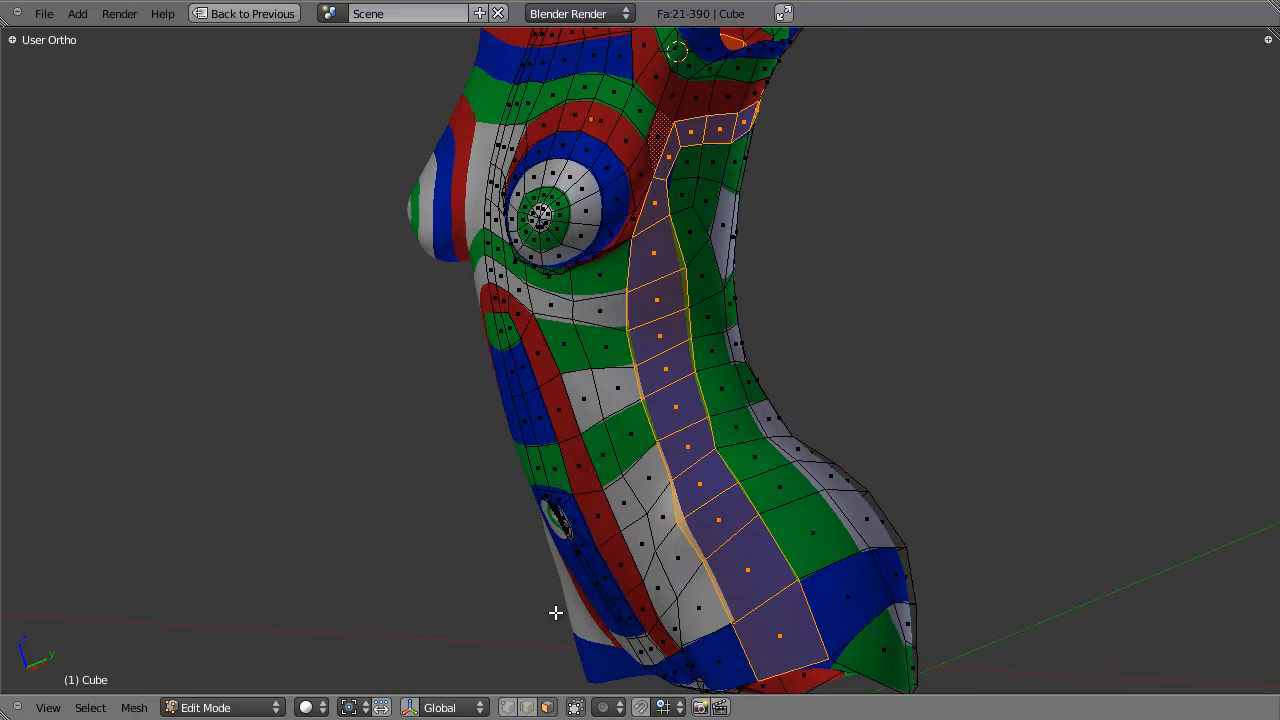
right_click(620, 616, "alt")
middle_click_drag(1025, 362, 757, 412)
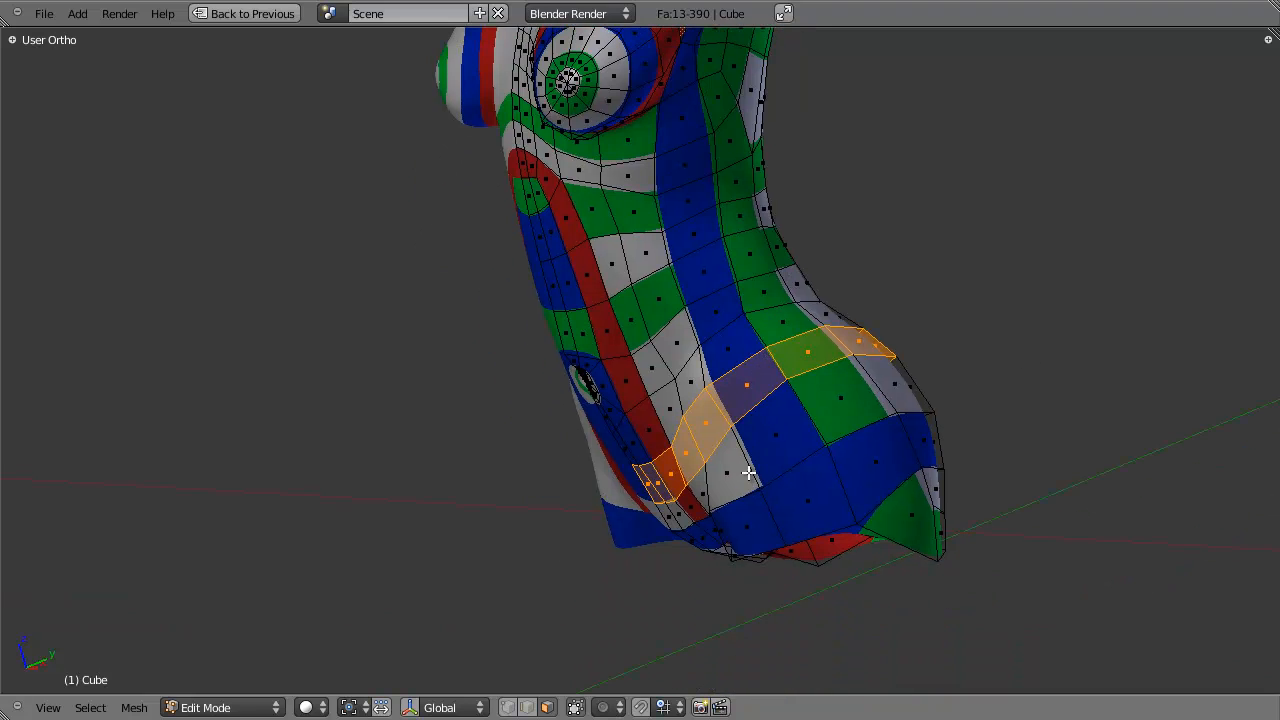
middle_click_drag(749, 472, 820, 408)
key("a")
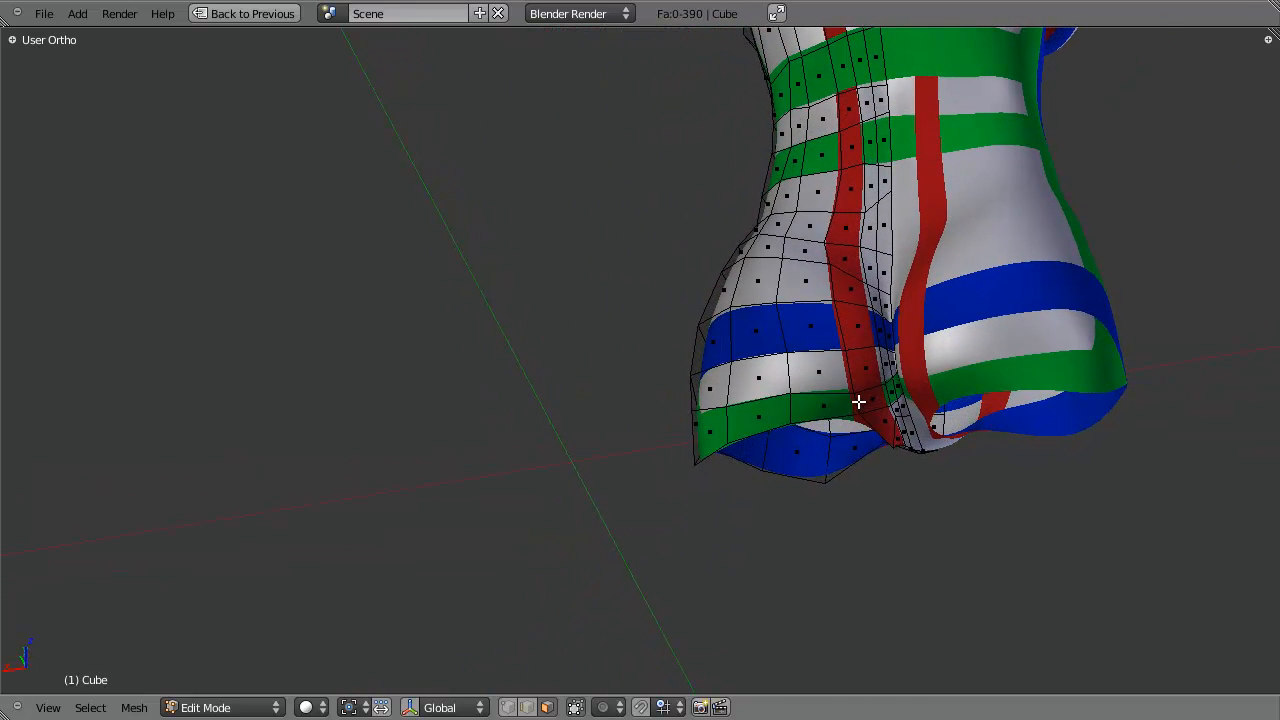
Select the green face loop along the buttock's lower edge, follow it around to the side and clear the selection.
right_click(858, 401, "alt")
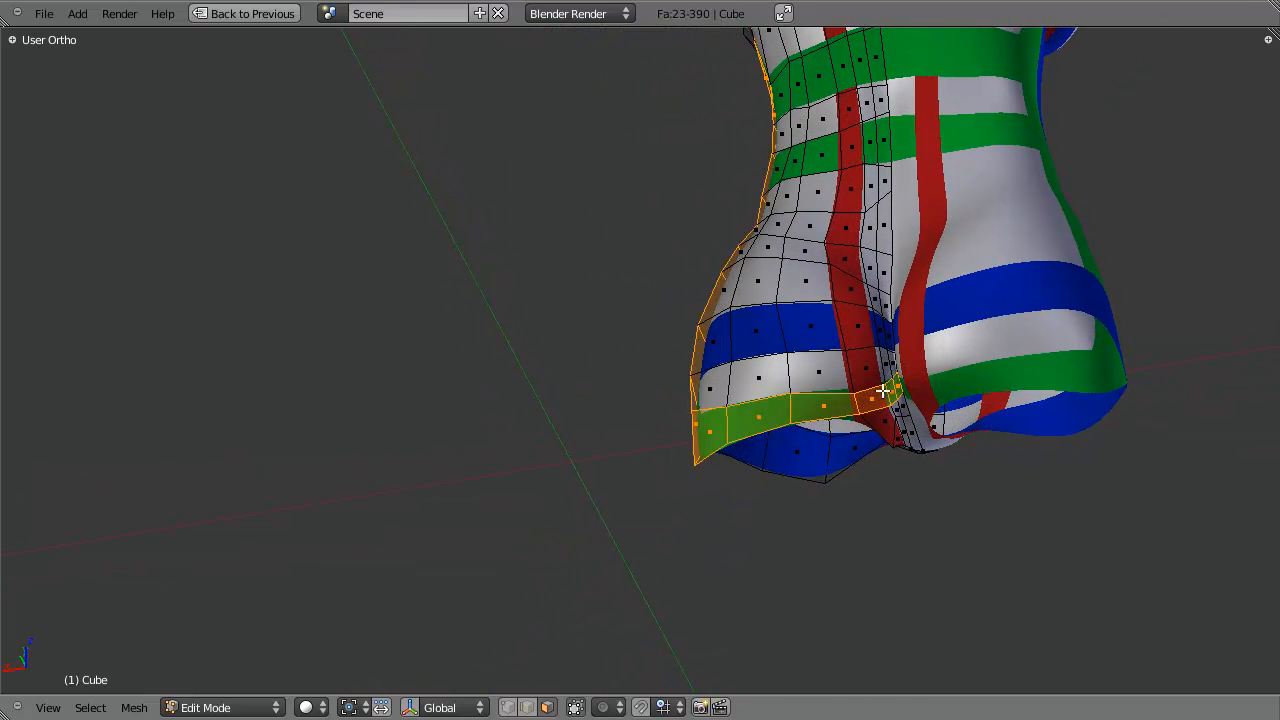
middle_click_drag(726, 423, 1006, 427)
key("a")
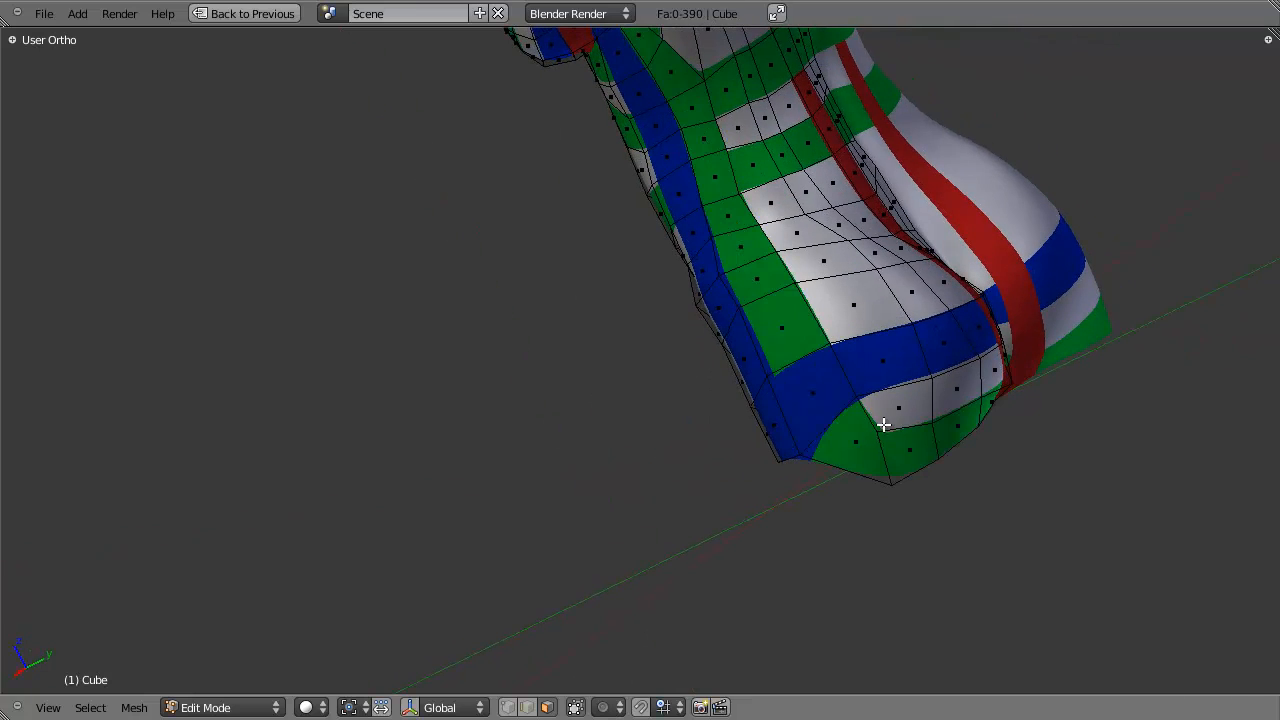
In vertex selection, reposition the vertex between the white and green buttock faces and the vertex on the hip's lower edge.
key("ctrl+Tab")
left_click(829, 303)
right_click(880, 423)
key("g")
left_click(888, 410)
middle_click_drag(888, 410, 796, 470)
key("g")
left_click(794, 494)
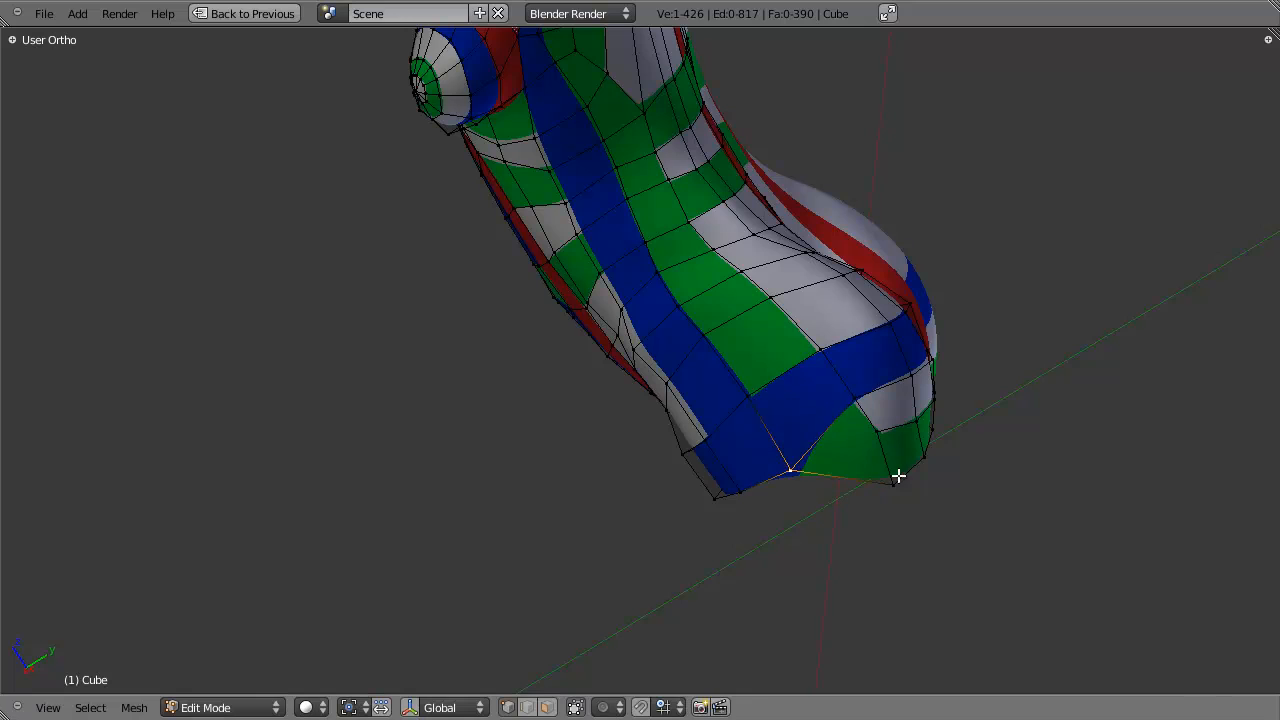
Switch back to face selection and select the loop under the buttock that turns at the hip and runs up the side.
middle_click_drag(897, 477, 786, 466)
key("ctrl+Tab")
left_click(781, 516)
right_click(972, 451, "alt")
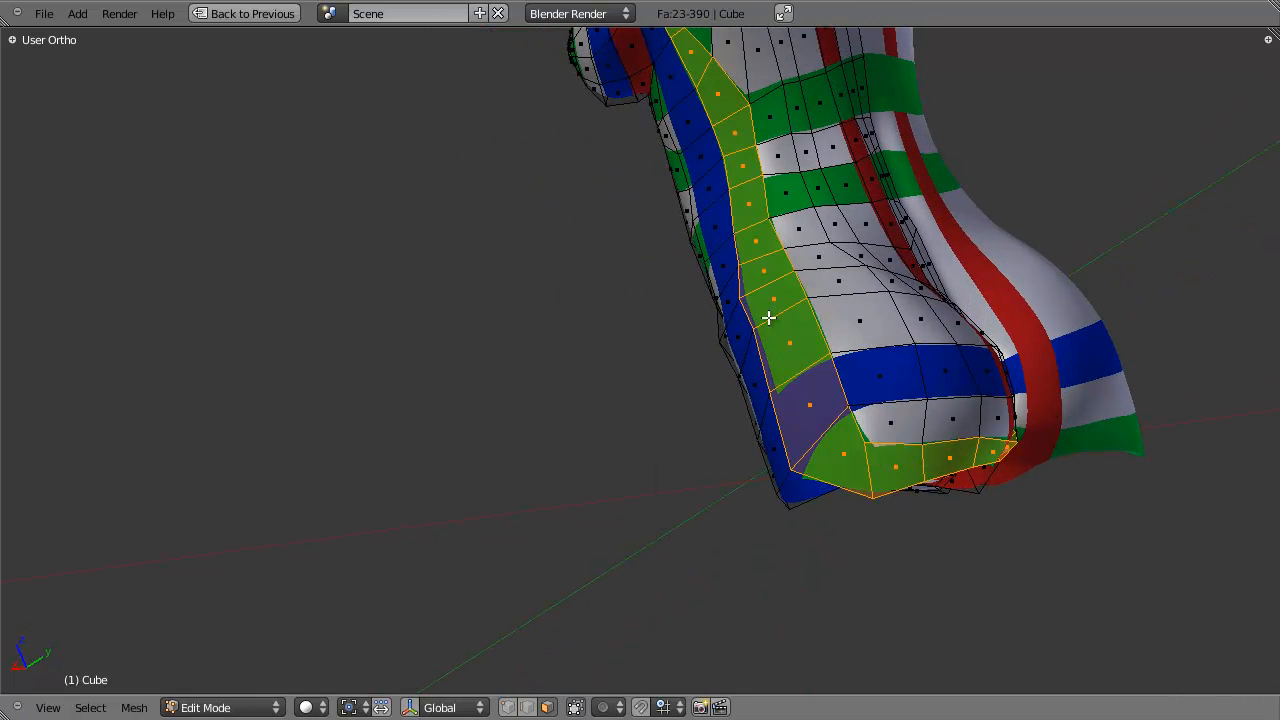
Select the outer green face at the buttock's lower edge and try moving it.
middle_click_drag(1024, 422, 846, 504)
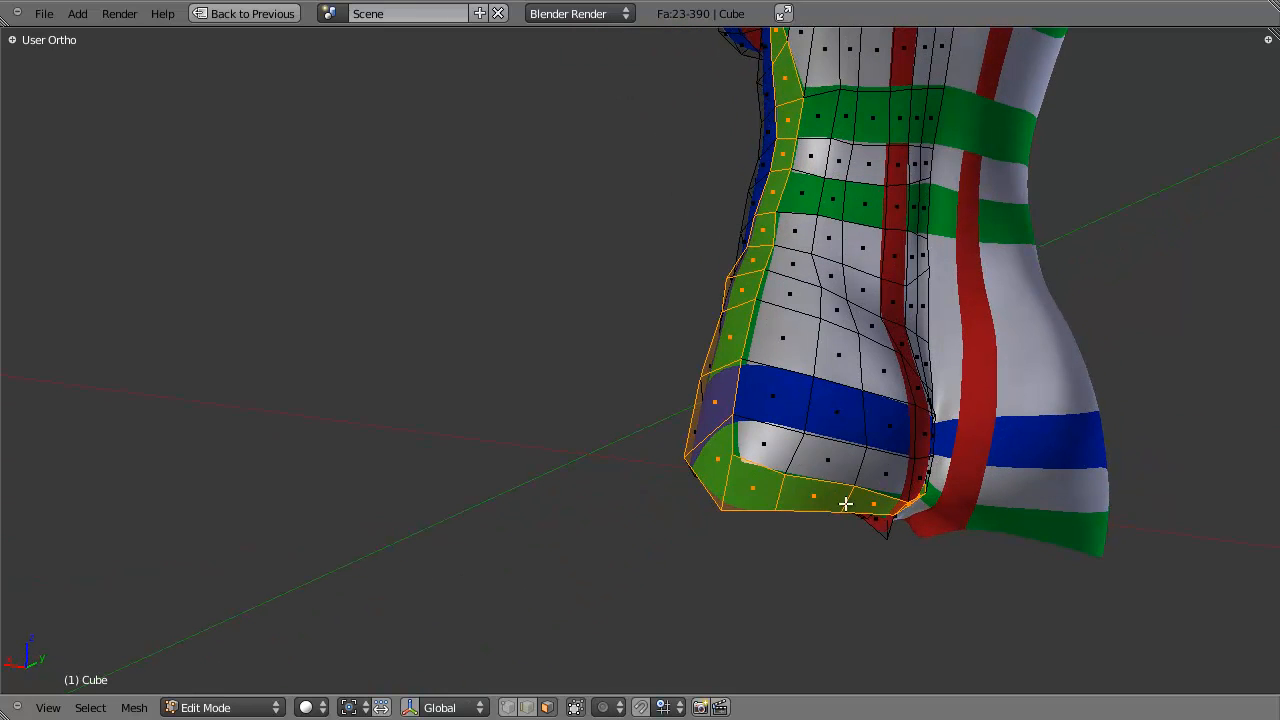
middle_click_drag(697, 461, 720, 434)
right_click(703, 497)
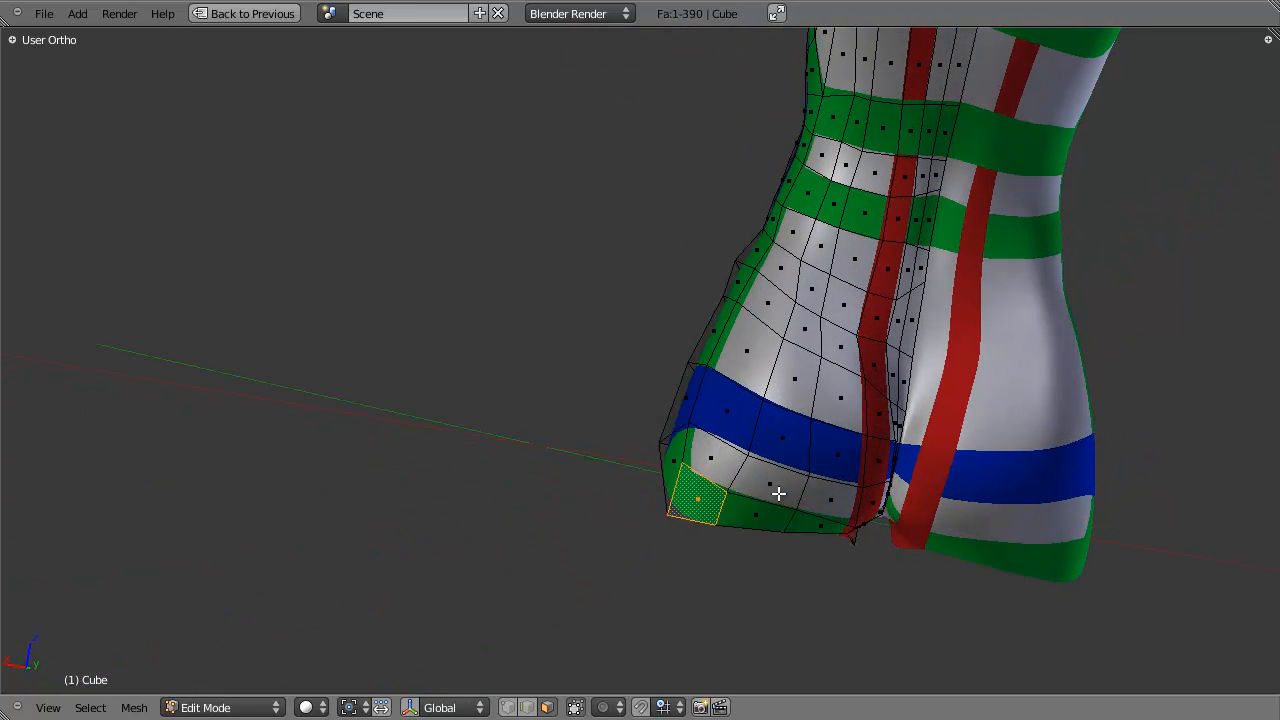
middle_click_drag(777, 491, 709, 326)
key("g")
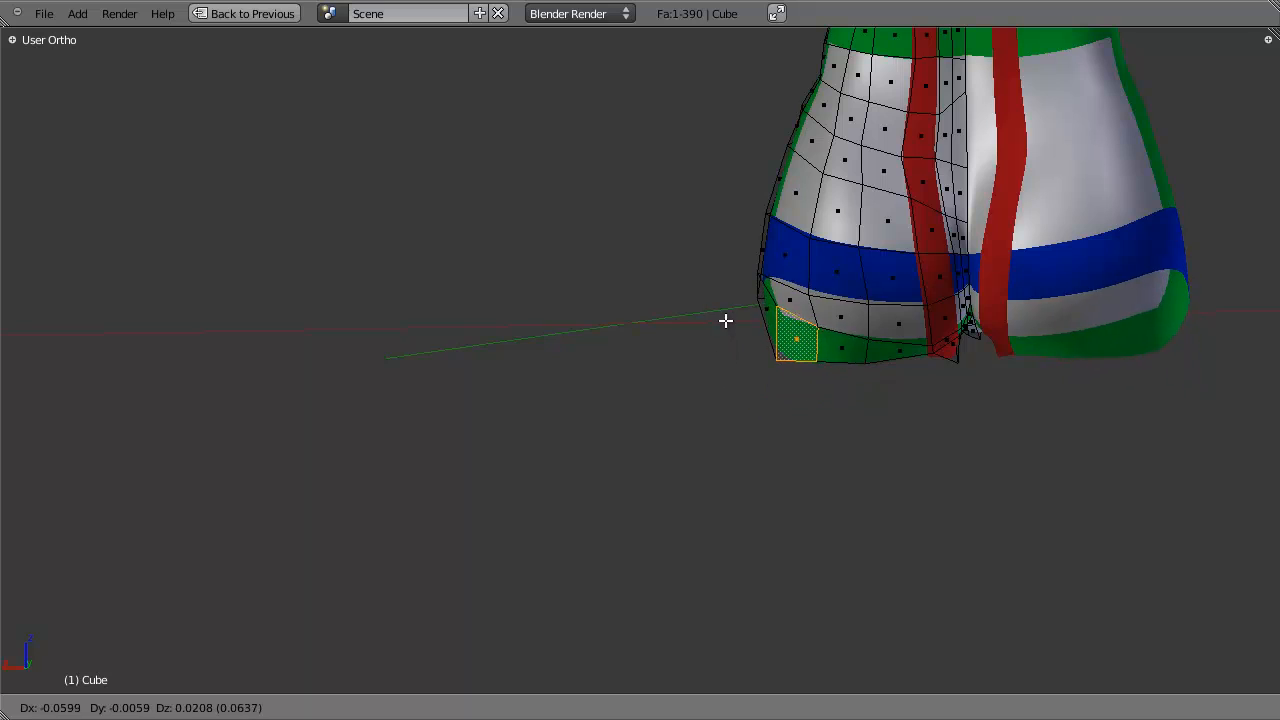
right_click(716, 368)
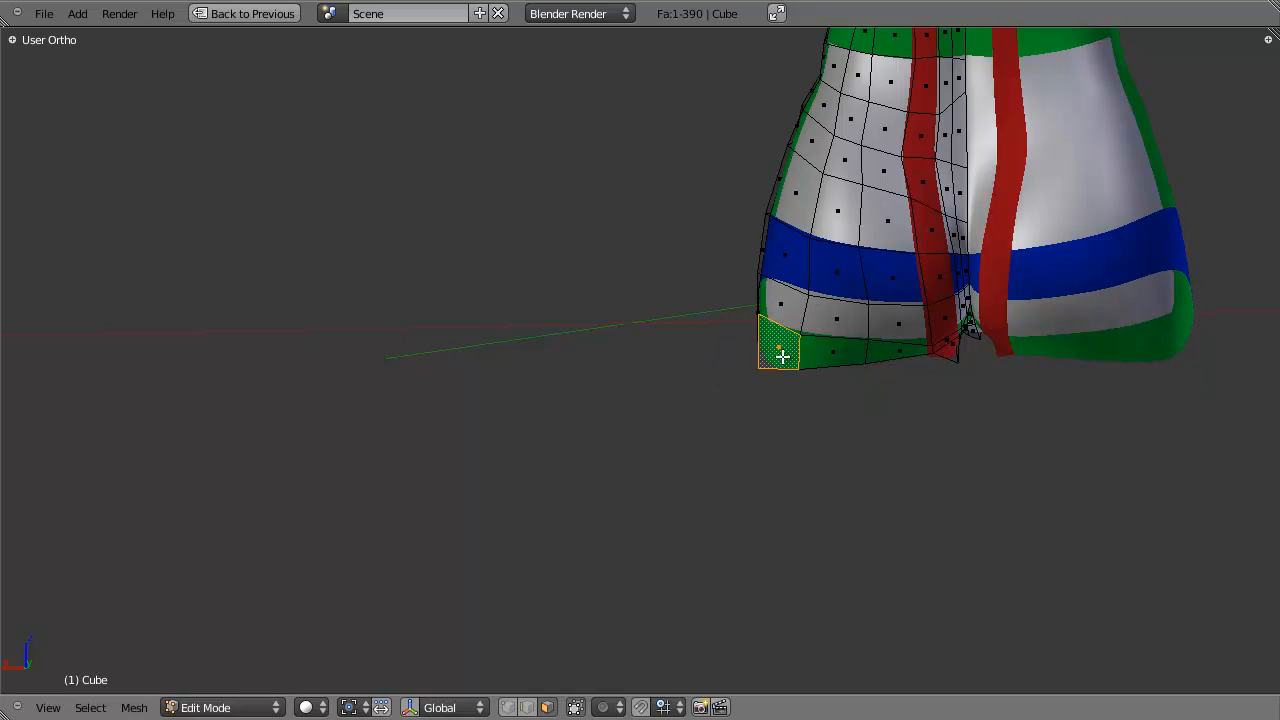
middle_click_drag(969, 229, 680, 342)
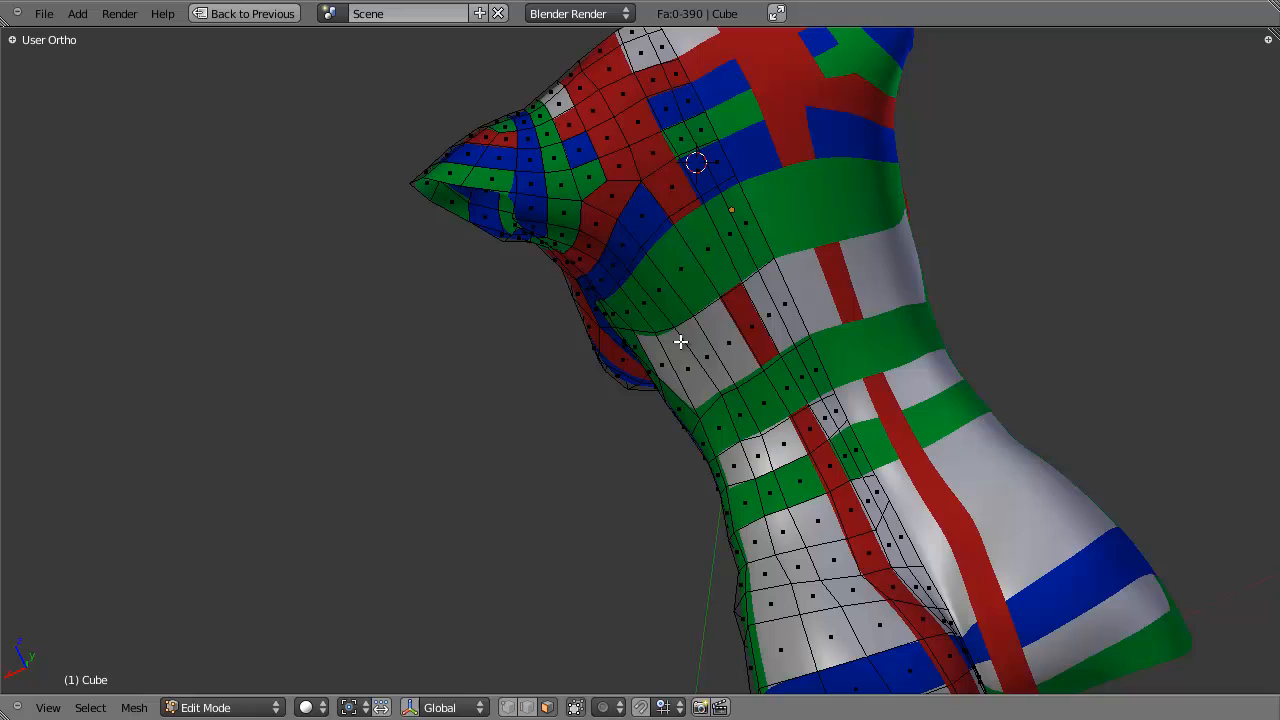
Select the five horizontal face loops down the back, from the wide green band to the lower green waist band, and clear the selection.
right_click(701, 270, "alt")
right_click(736, 339, "alt+shift")
right_click(770, 388, "alt+shift")
right_click(806, 428, "alt+shift")
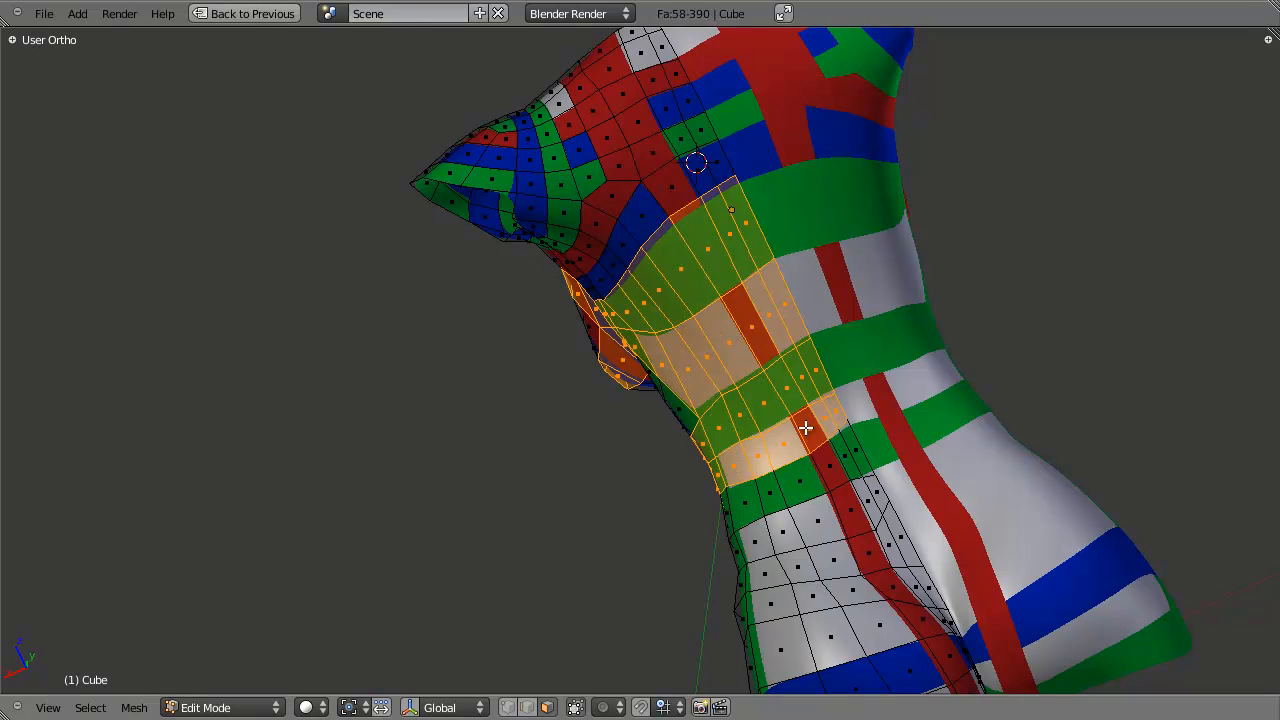
right_click(827, 465, "alt+shift")
middle_click_drag(638, 349, 848, 286)
key("a")
middle_click_drag(660, 403, 757, 350)
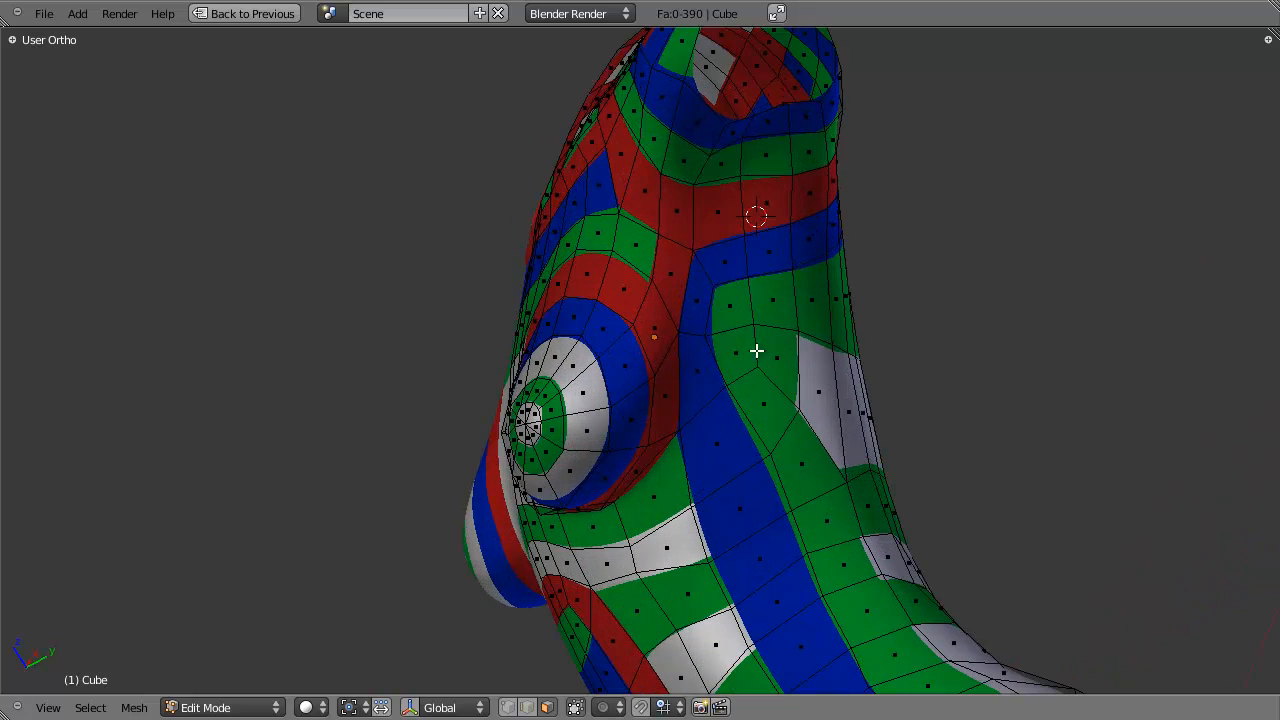
Select the face loop running from the armpit down the side and under the breast, examine its neighbouring loop, and clear the selection.
right_click(780, 170, "alt")
key("a")
right_click(768, 120, "alt")
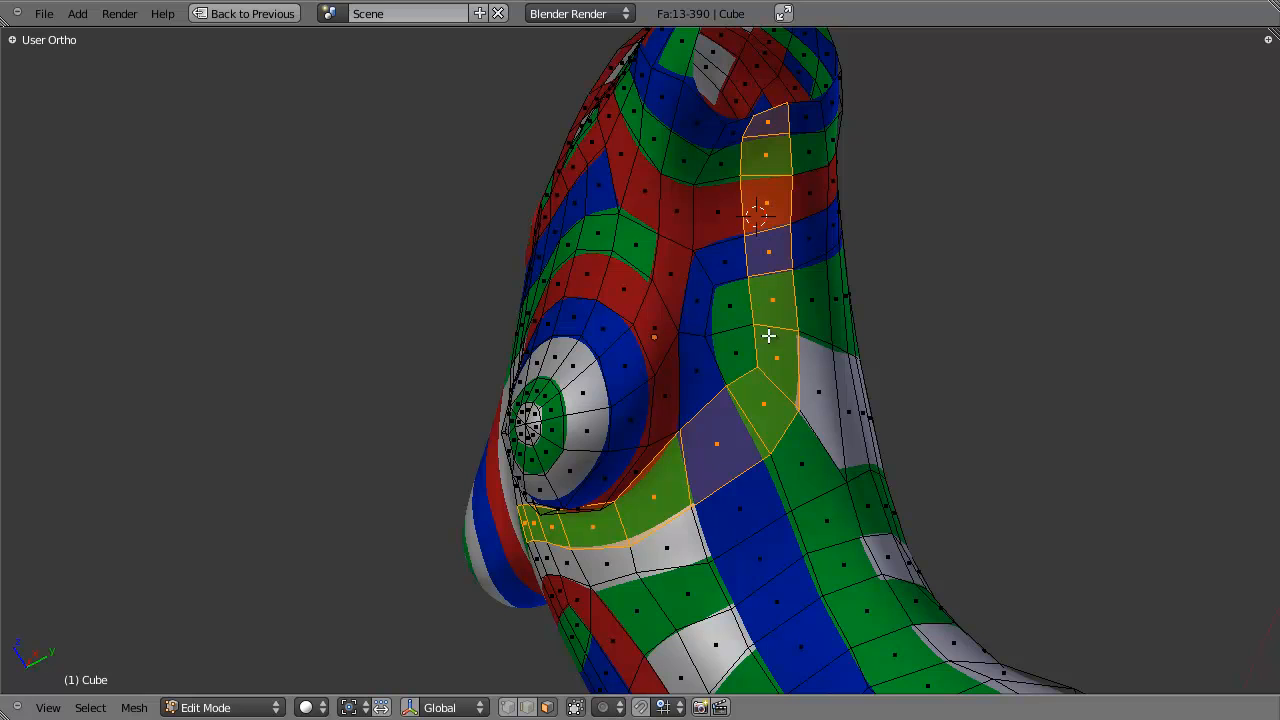
middle_click_drag(666, 467, 467, 454)
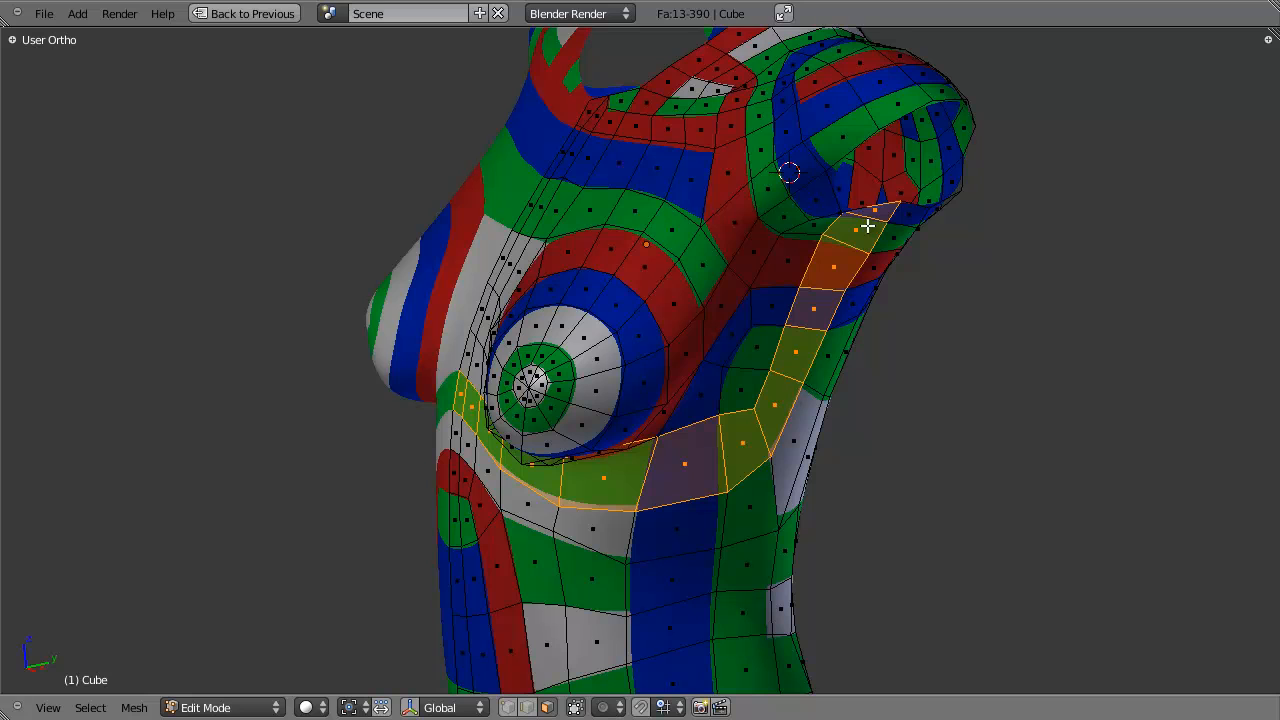
middle_click_drag(775, 418, 797, 390)
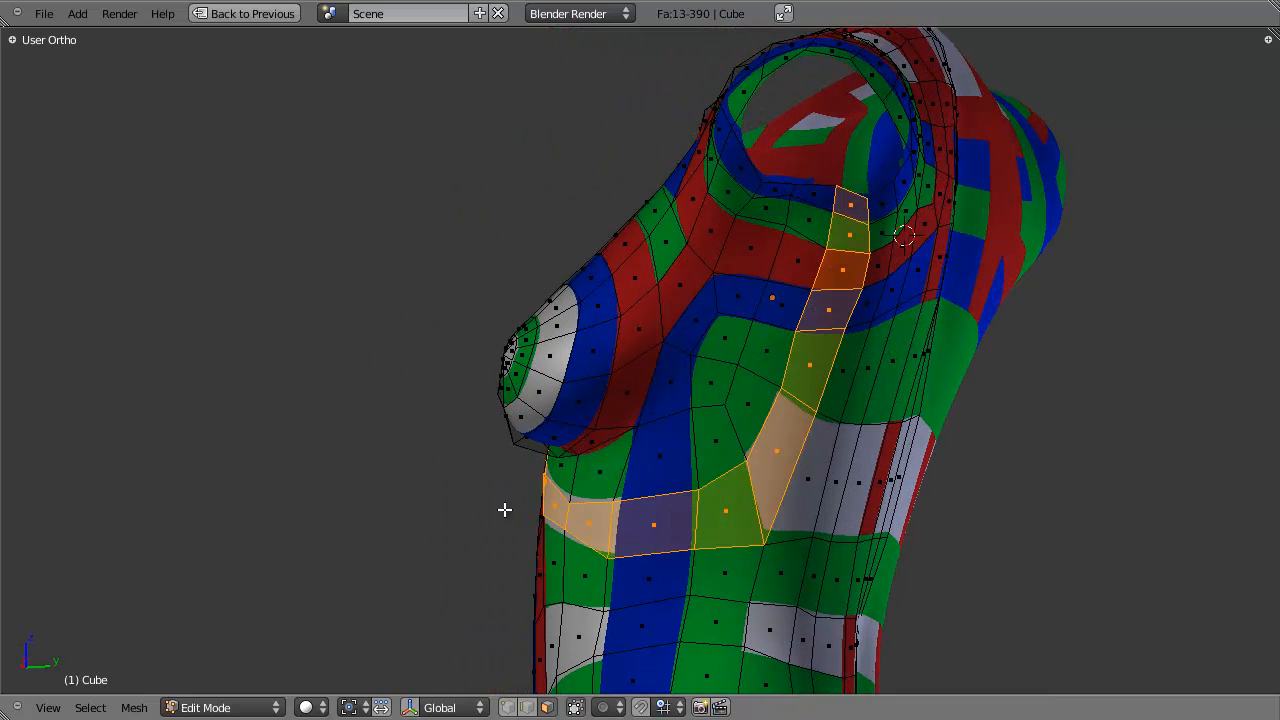
middle_click_drag(505, 510, 743, 349)
key("a")
In vertex selection, select the edge line between the white and green bands below the breast and try moving it.
right_click(567, 383)
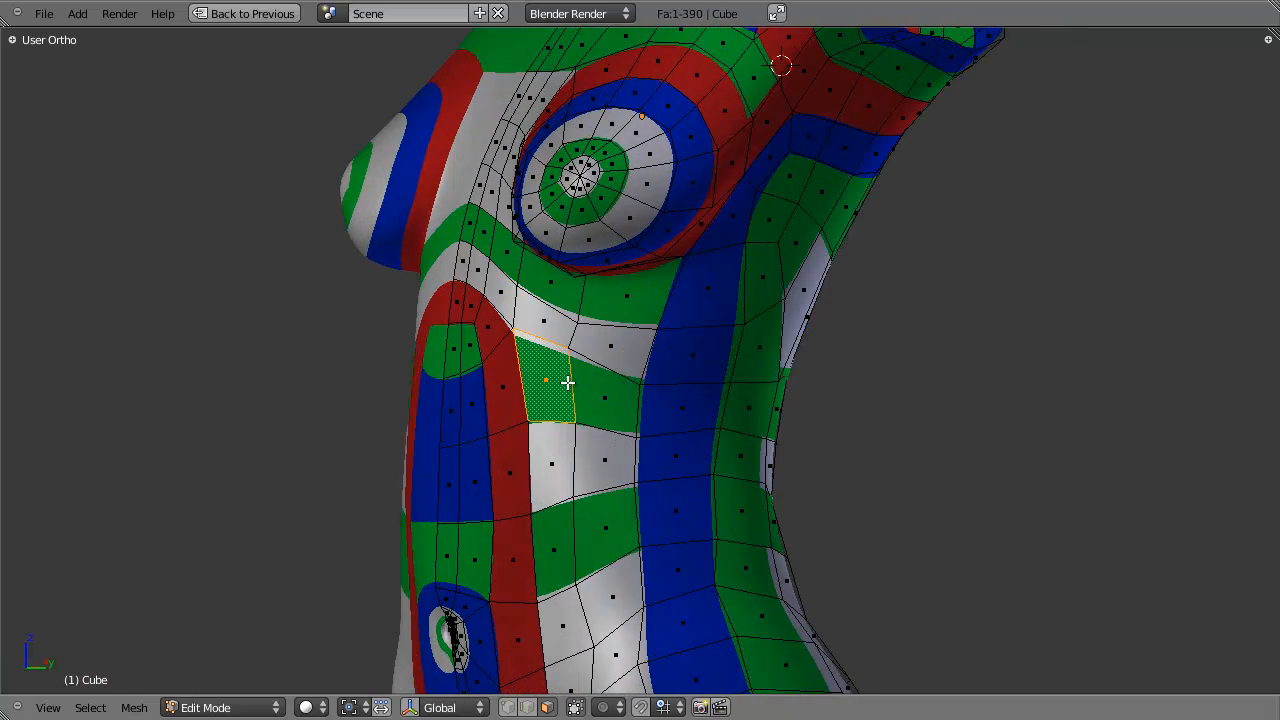
right_click(588, 381, "alt")
key("a")
key("ctrl+Tab")
left_click(648, 360)
right_click(578, 347, "alt")
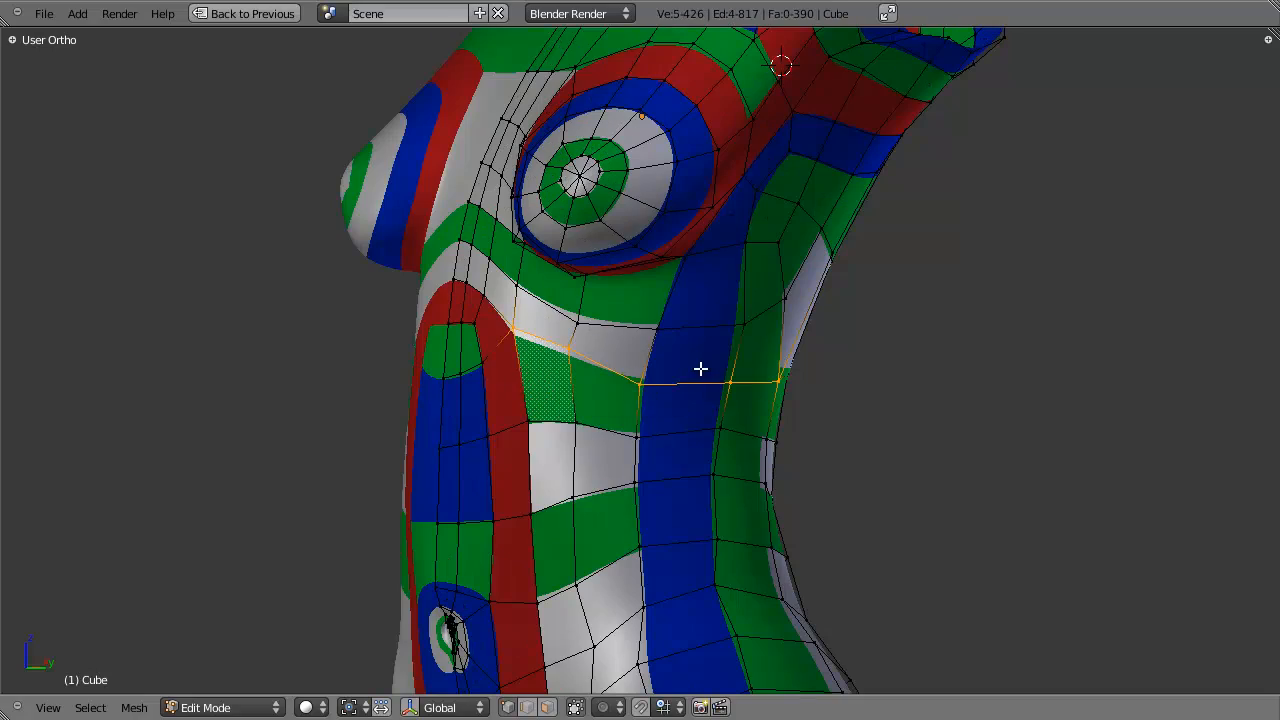
middle_click_drag(700, 369, 794, 411)
middle_click_drag(577, 400, 811, 369)
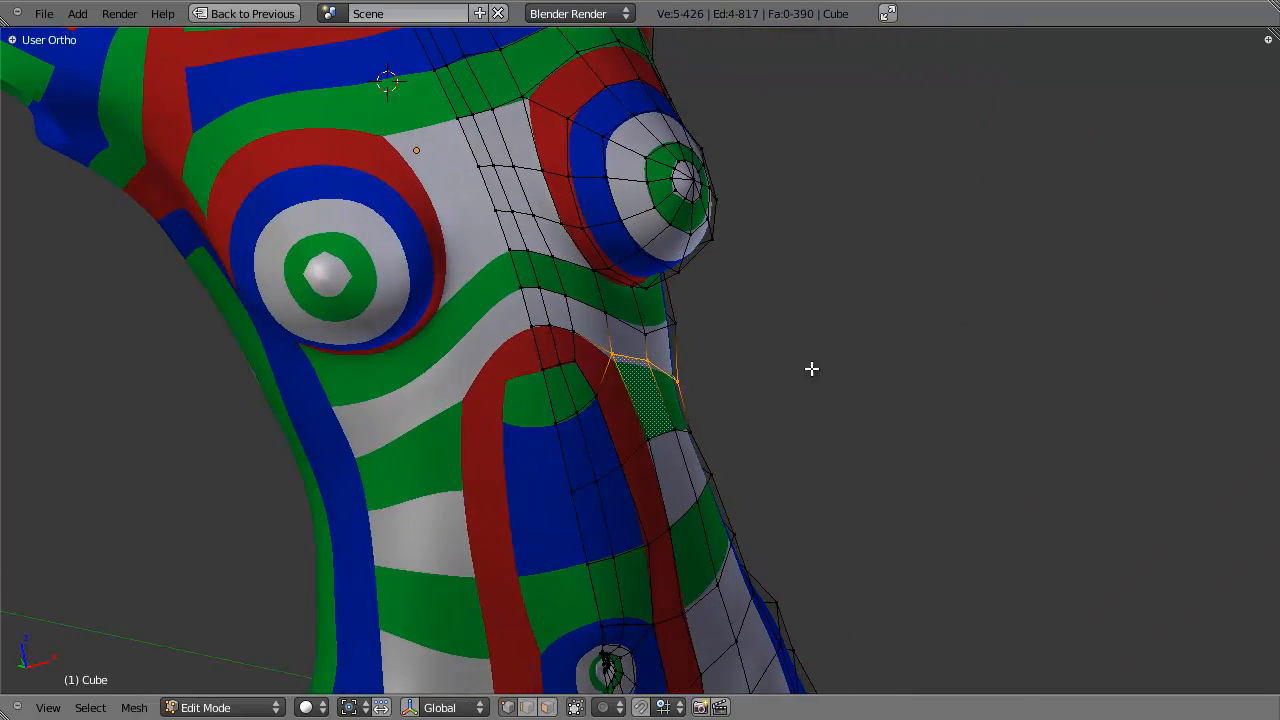
key("g")
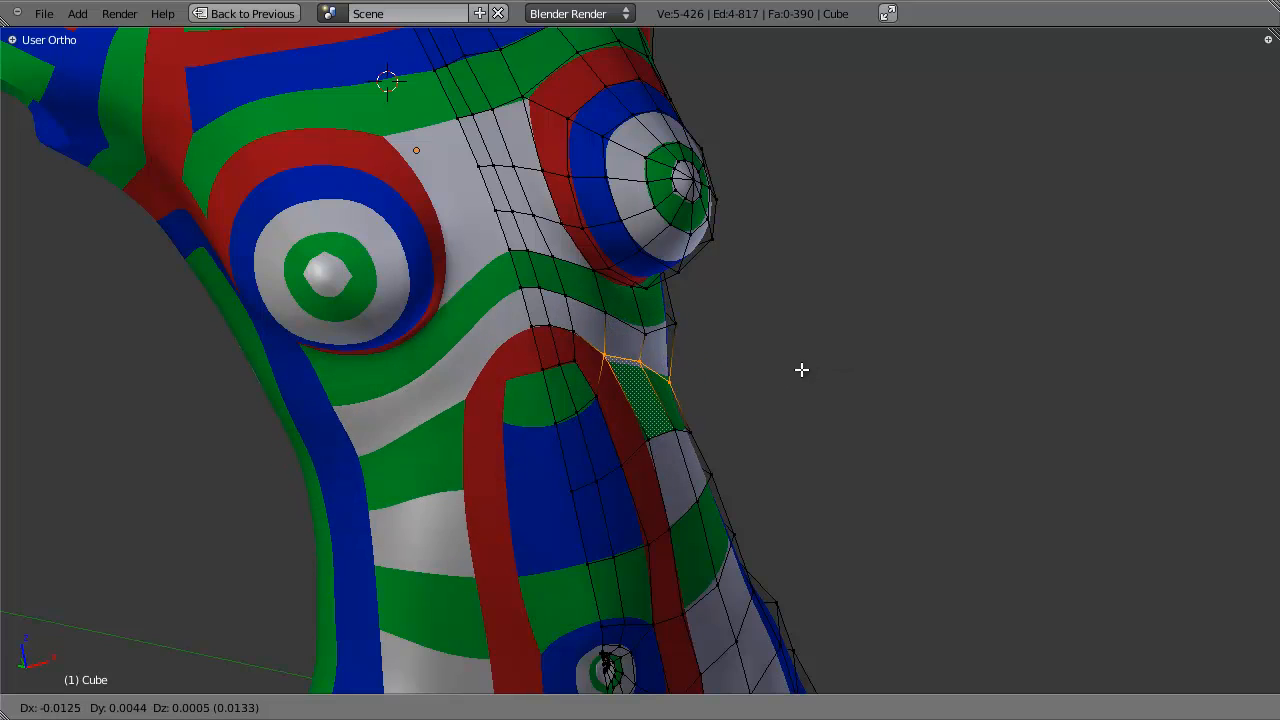
left_click(800, 348)
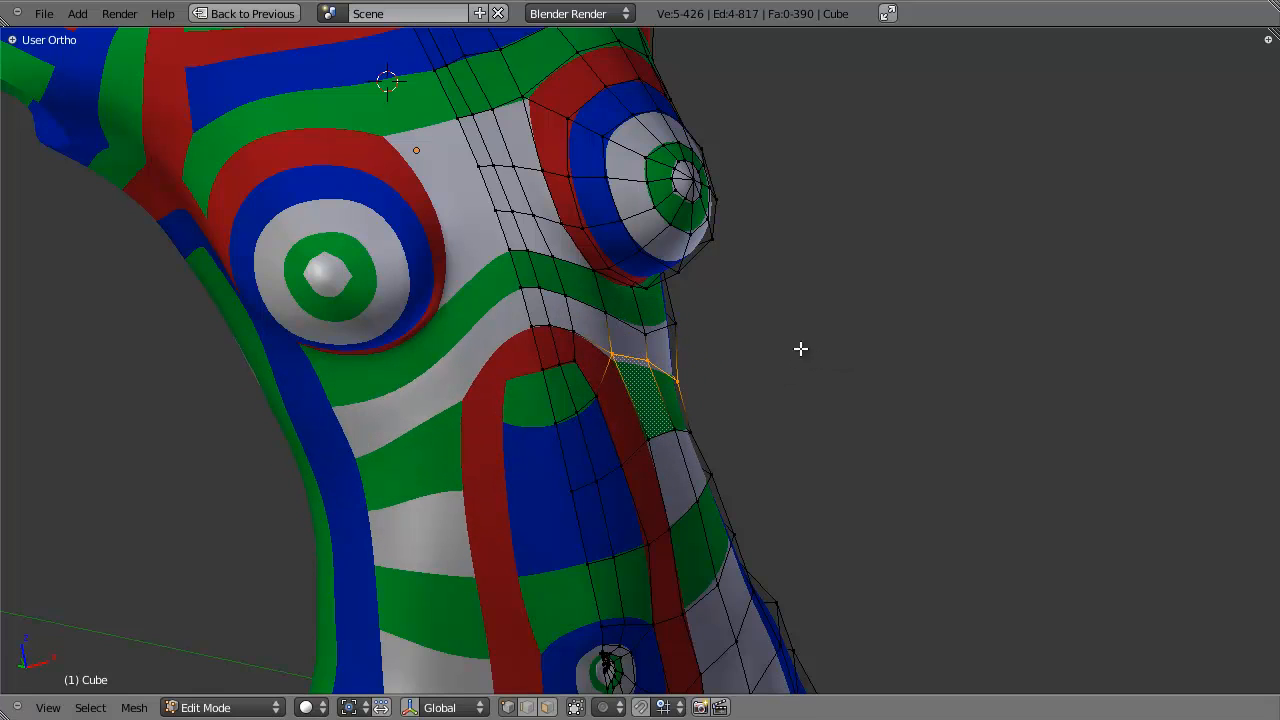
Try repositioning the vertices below the breast, including the one where the red abdominal loop meets the white and green bands.
left_click(645, 330, "alt")
middle_click_drag(645, 330, 569, 274)
key("g")
left_click(731, 330)
key("a")
left_click(543, 233)
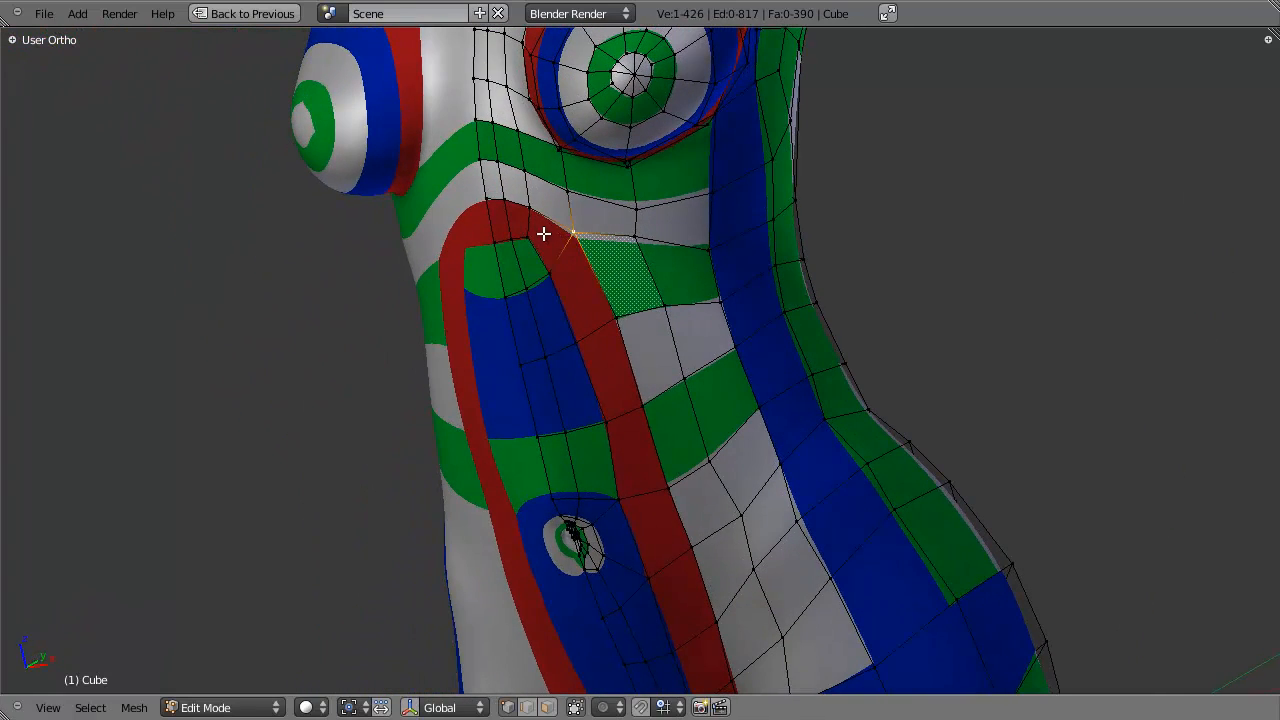
key("g")
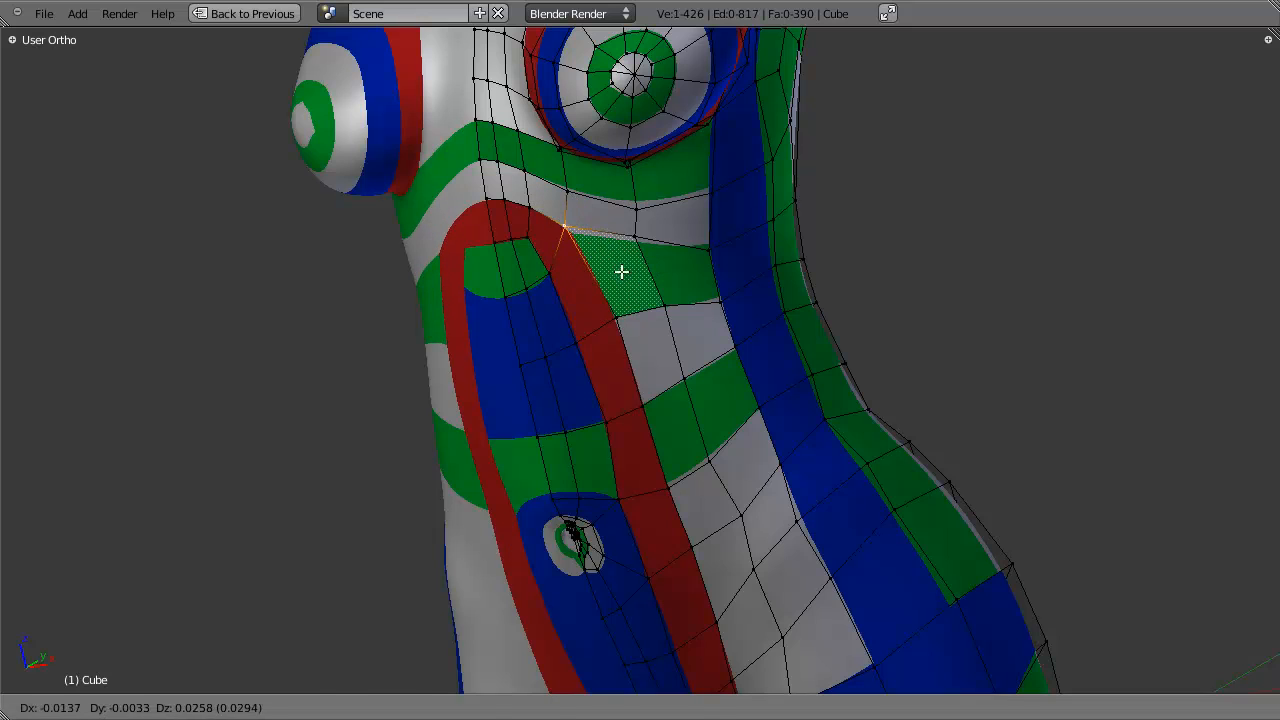
left_click(621, 271)
middle_click_drag(621, 271, 610, 283)
Switch back to face selection, select the red face loop around the abdomen, and clear the selection.
key("ctrl+Tab")
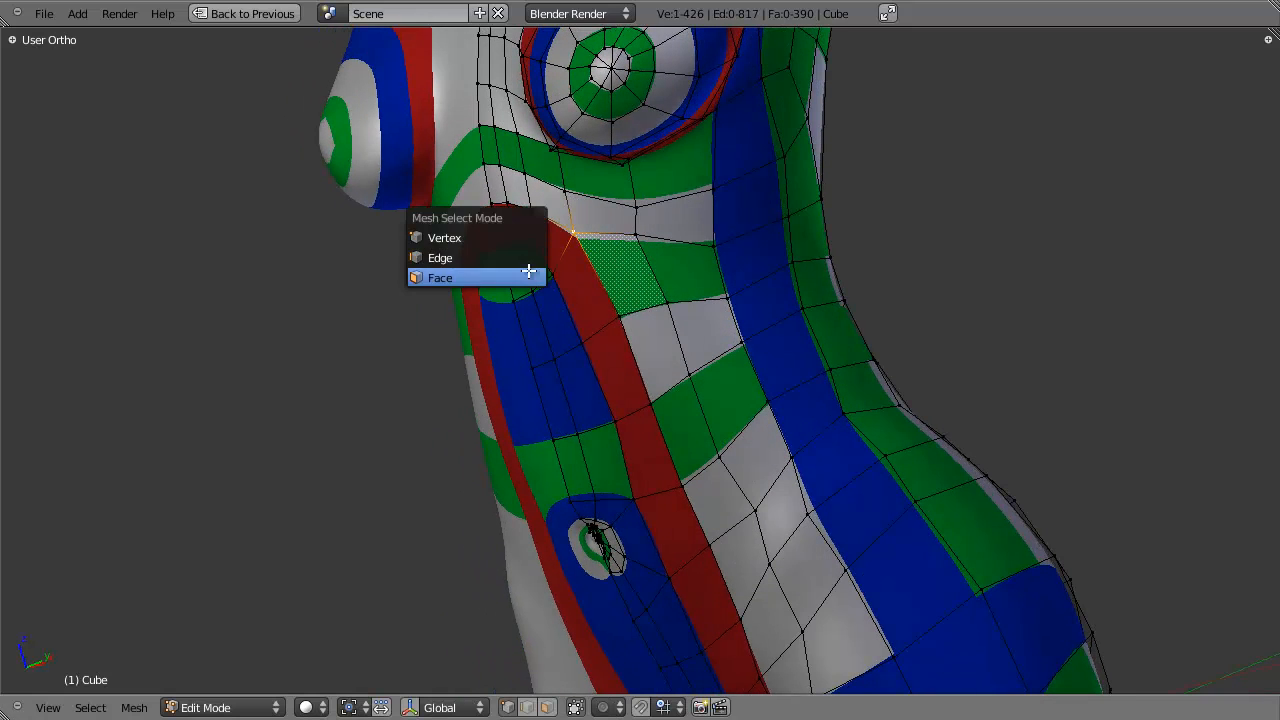
left_click(531, 270)
right_click(532, 240, "alt")
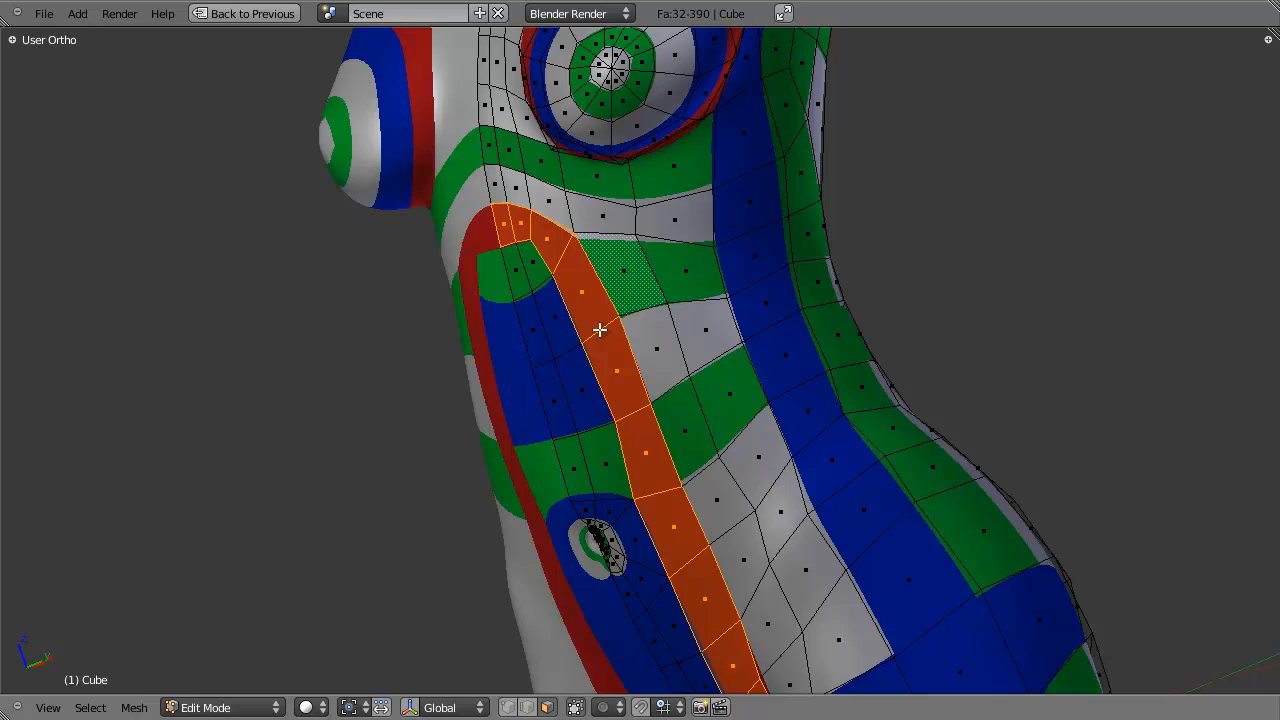
key("a")
middle_click_drag(694, 429, 666, 334)
Return to Object Mode and view the whole coloured female torso from the front.
key("Tab")
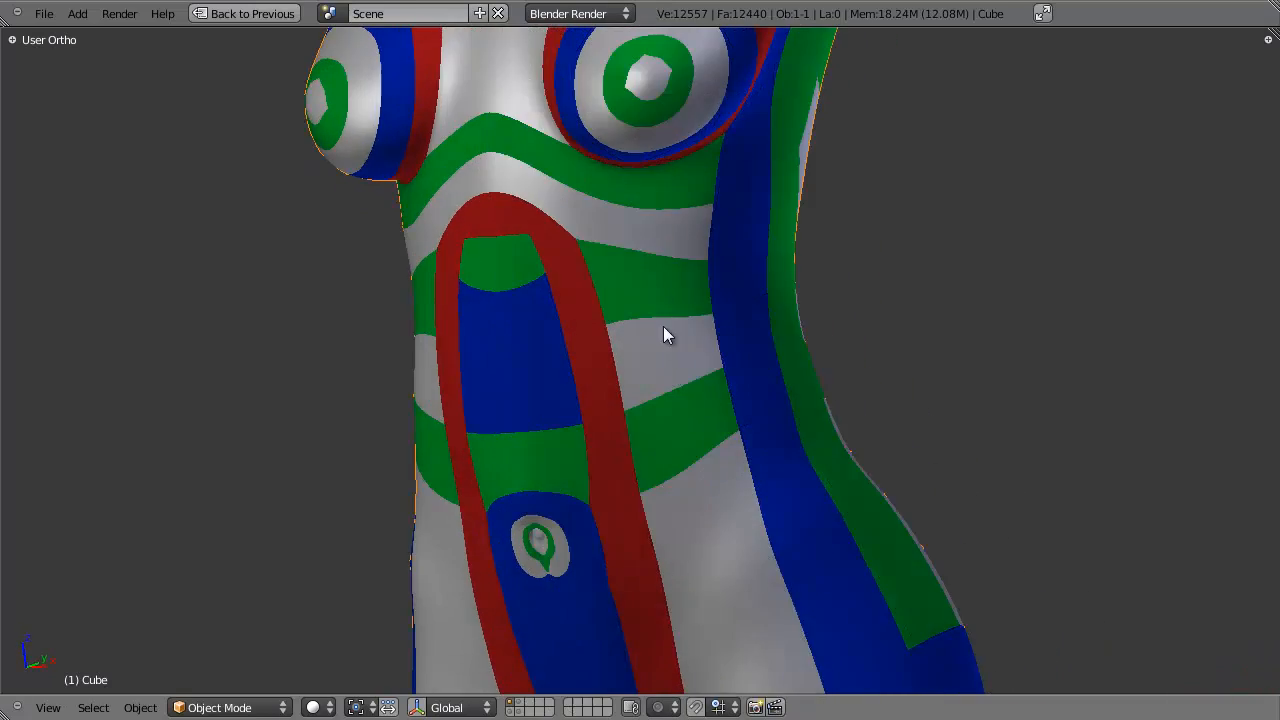
scroll(705, 373, "down", 5)
scroll(740, 365, "up", 3)
middle_click_drag(826, 357, 660, 345)
scroll(757, 377, "down", 5)
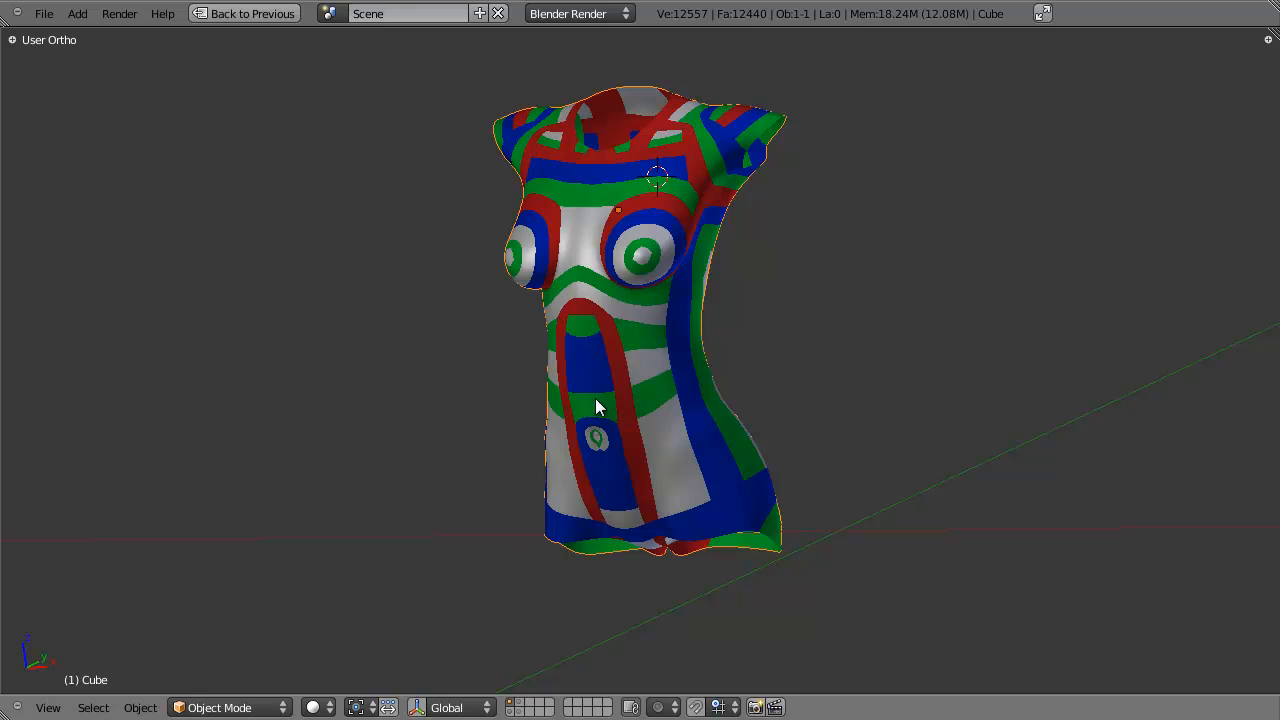
Switch the visible layer to the plain grey female torso and examine its front.
key("2")
key("3")
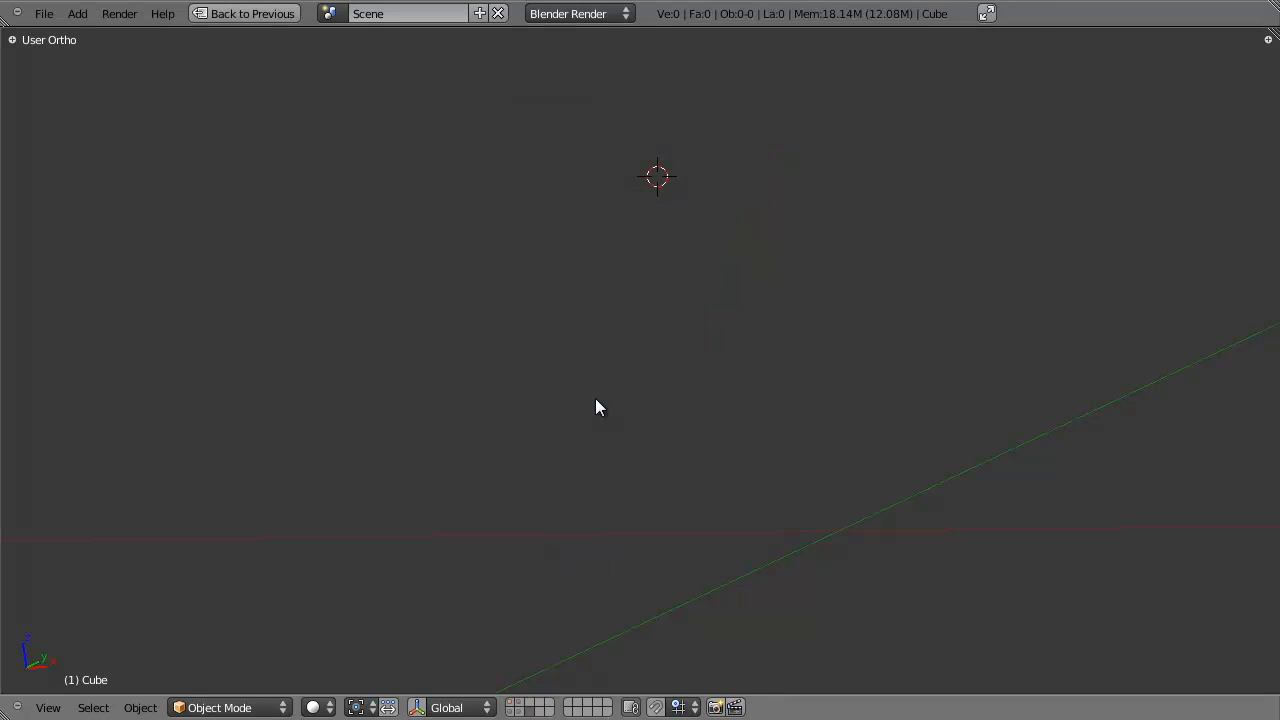
key("2")
key("4")
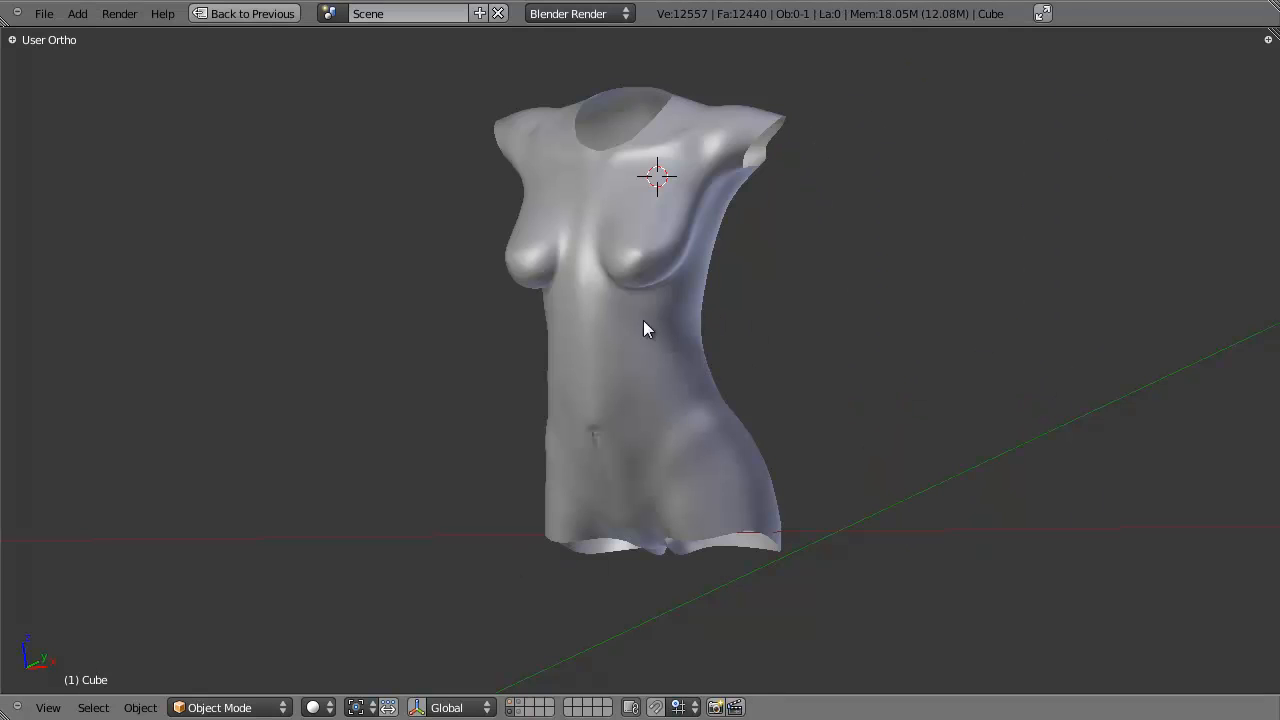
middle_click_drag(623, 394, 758, 356)
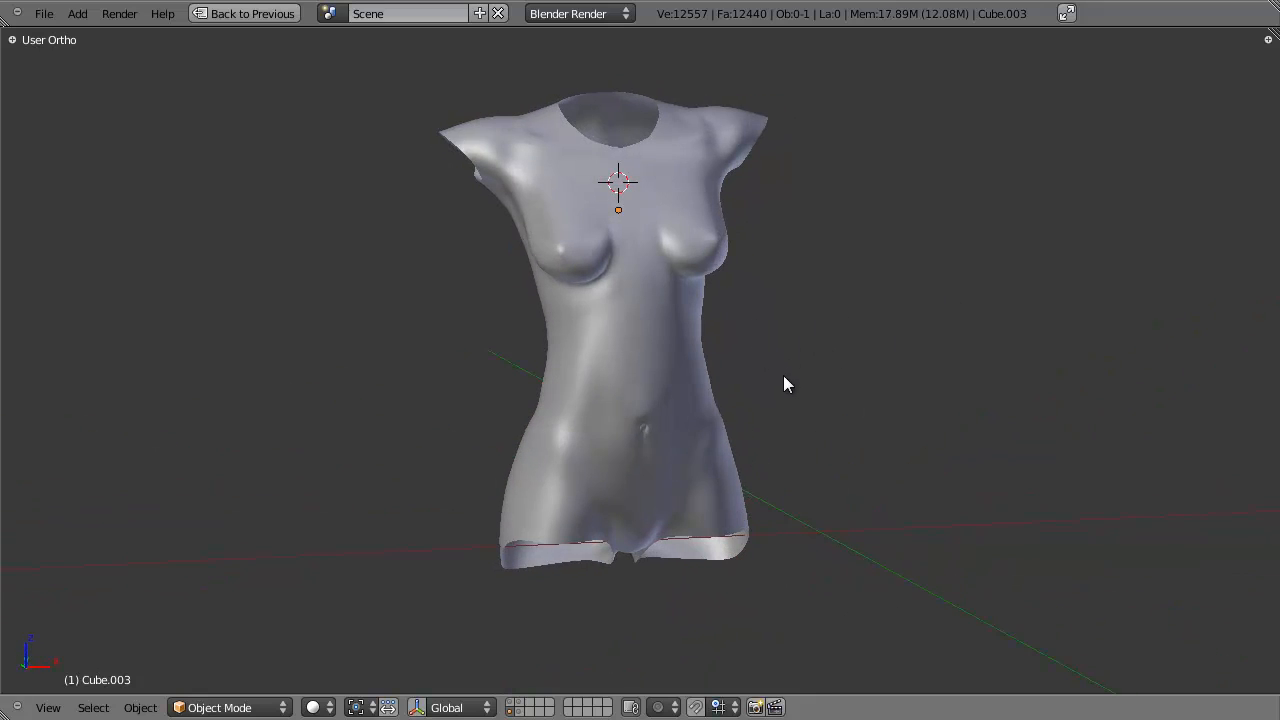
Show the coloured female torso again, bring its upper back into view, and enter Edit Mode.
key("5")
right_click(675, 401)
middle_click_drag(811, 364, 500, 343)
scroll(559, 478, "up", 4)
key("Tab")
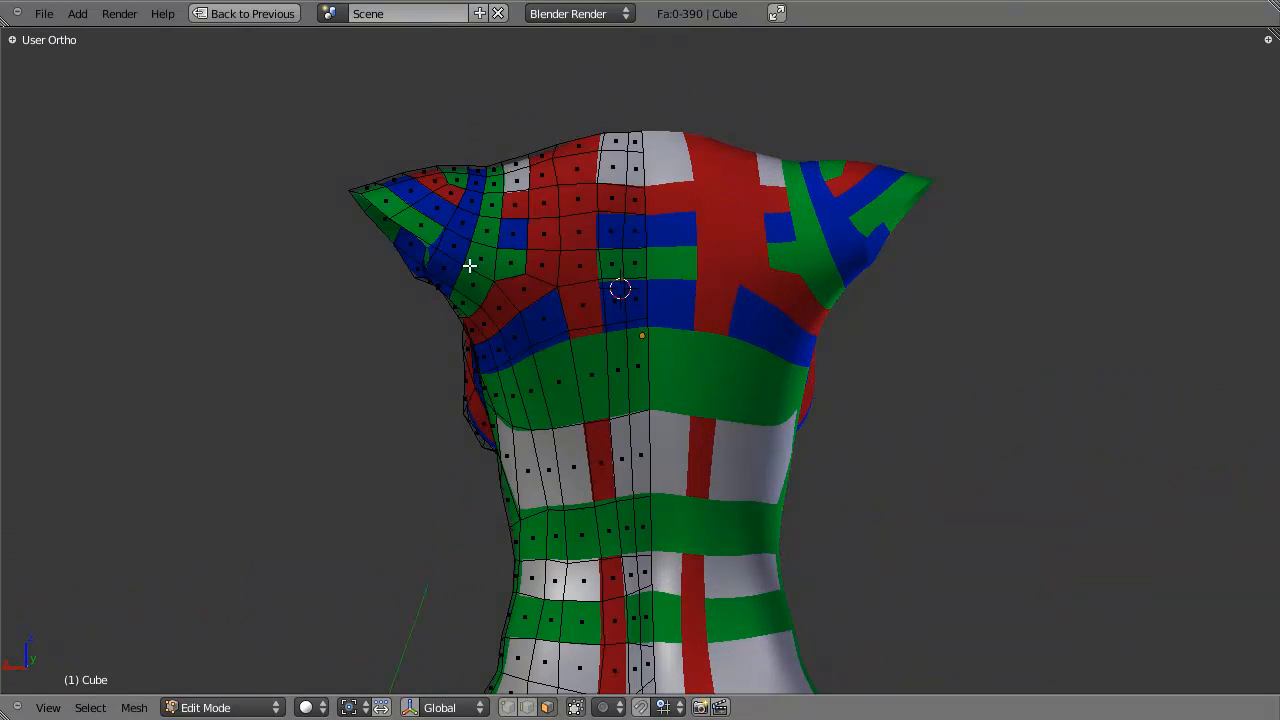
Select the adjacent face loops running from the shoulder across the upper back, and clear the selection.
right_click(450, 213, "alt")
right_click(460, 192, "alt+shift")
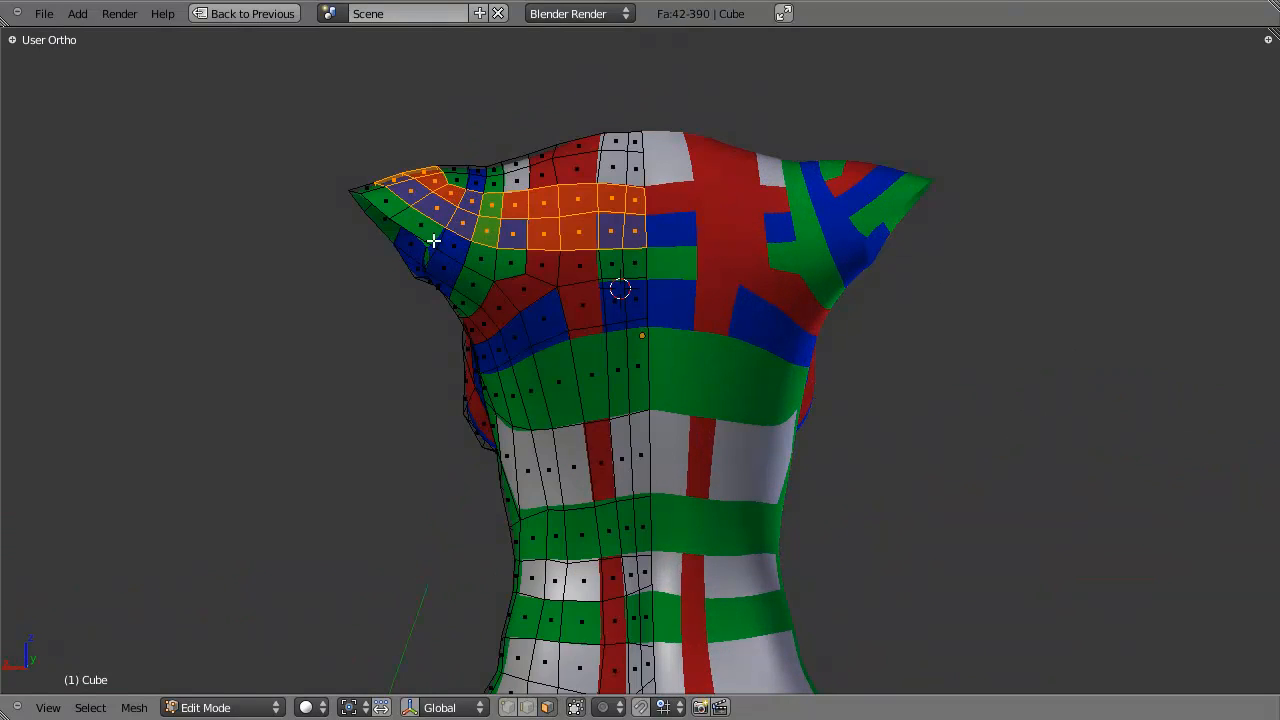
right_click(433, 241, "alt+shift")
key("a")
Select the blue, green and white face loops across the middle of the back, clear the selection, and examine the shoulder area.
right_click(527, 332, "alt")
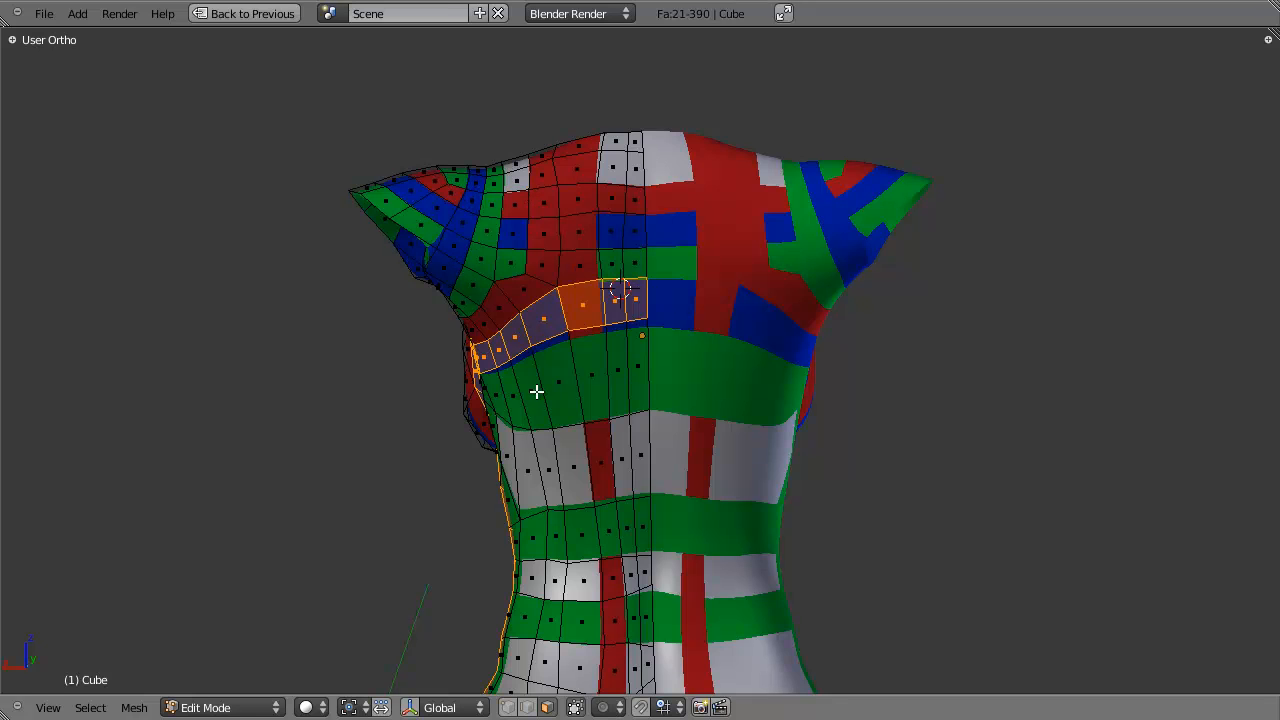
right_click(538, 390, "alt+shift")
right_click(558, 471, "alt+shift")
middle_click_drag(558, 471, 561, 406)
key("a")
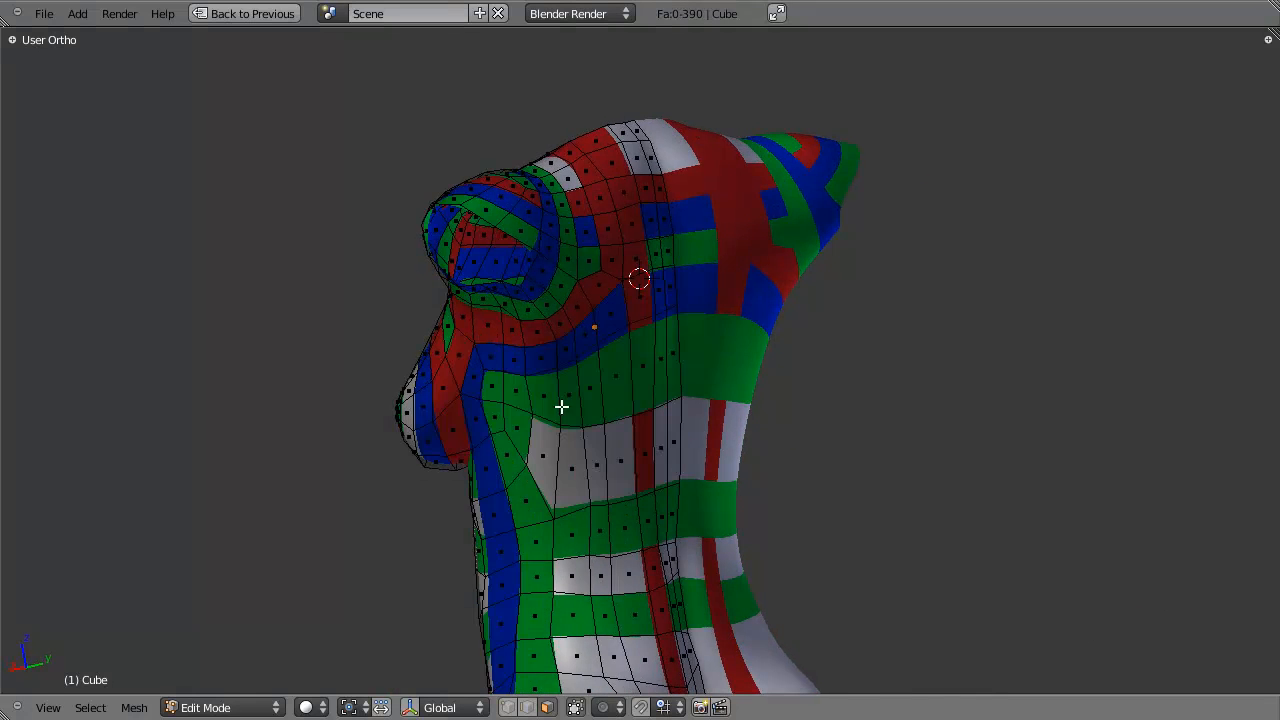
middle_click_drag(790, 335, 685, 352)
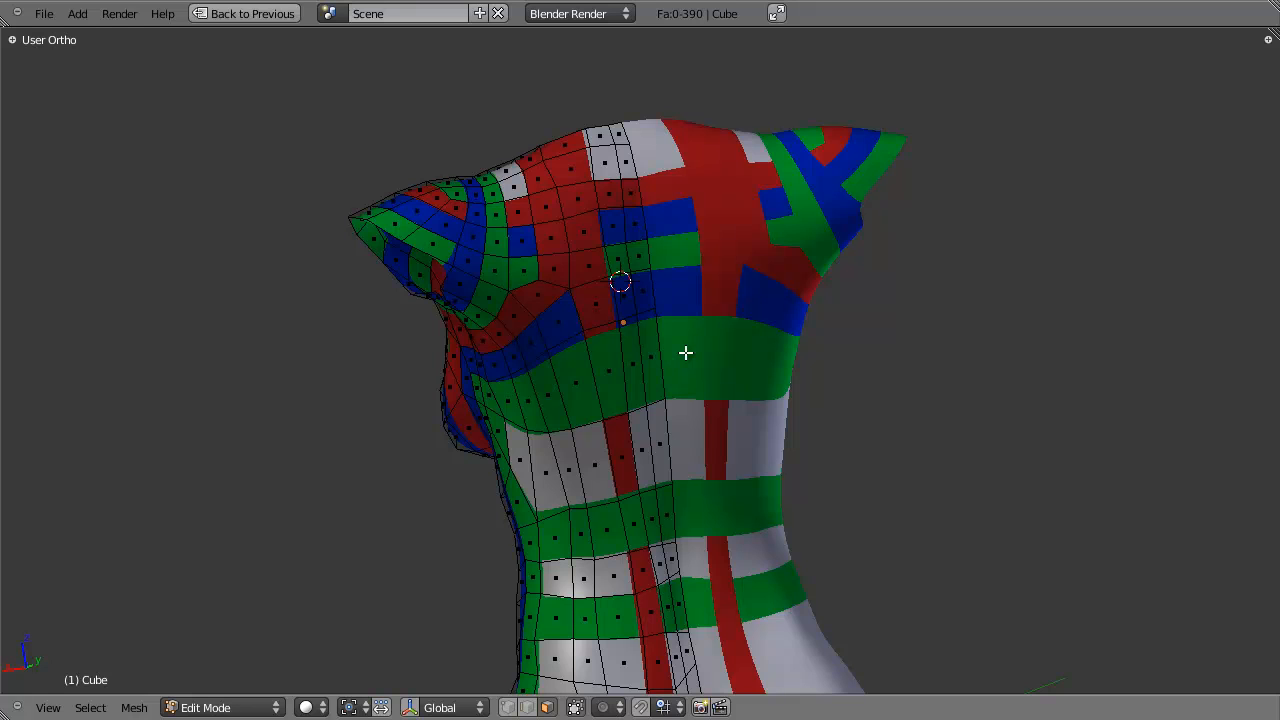
middle_click_drag(682, 353, 462, 267)
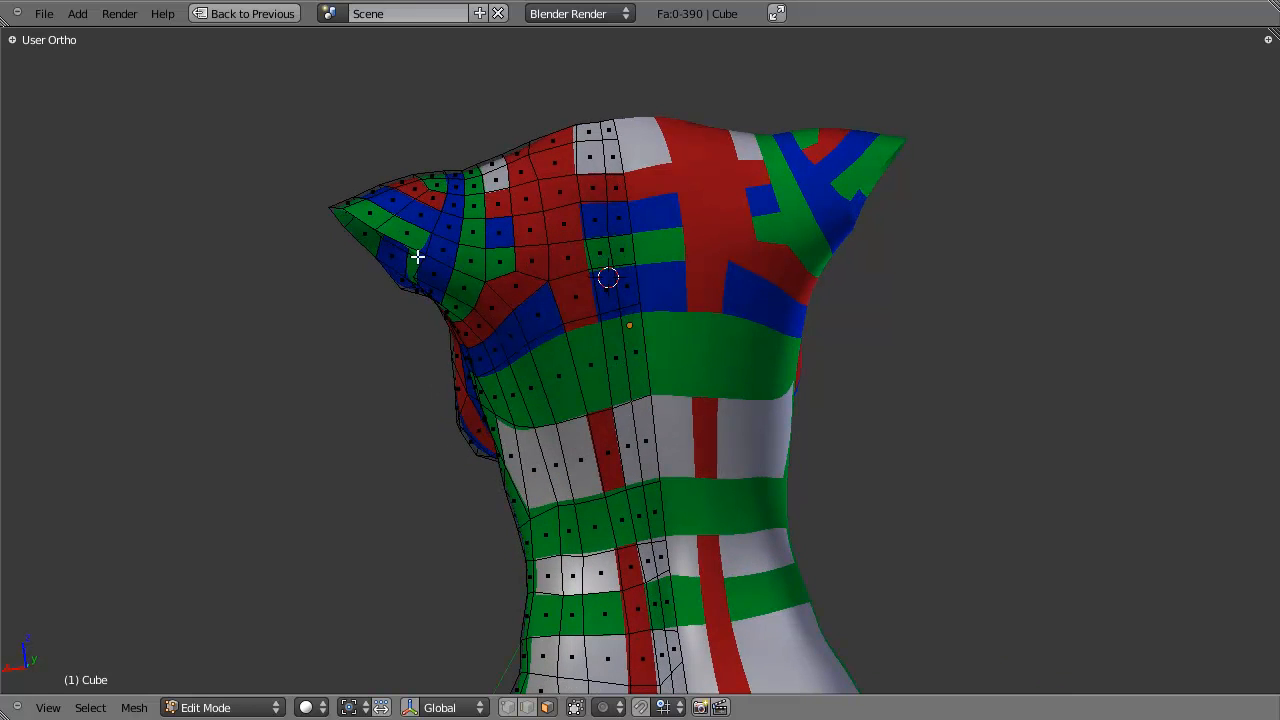
middle_click_drag(367, 345, 644, 341)
Return to Object Mode, switch the visible layer to the plain grey male torso, select it, and examine it from the side.
key("Tab")
scroll(654, 380, "down", 5)
key("a")
middle_click_drag(598, 380, 643, 318)
key("2")
right_click(717, 336)
right_click(779, 366)
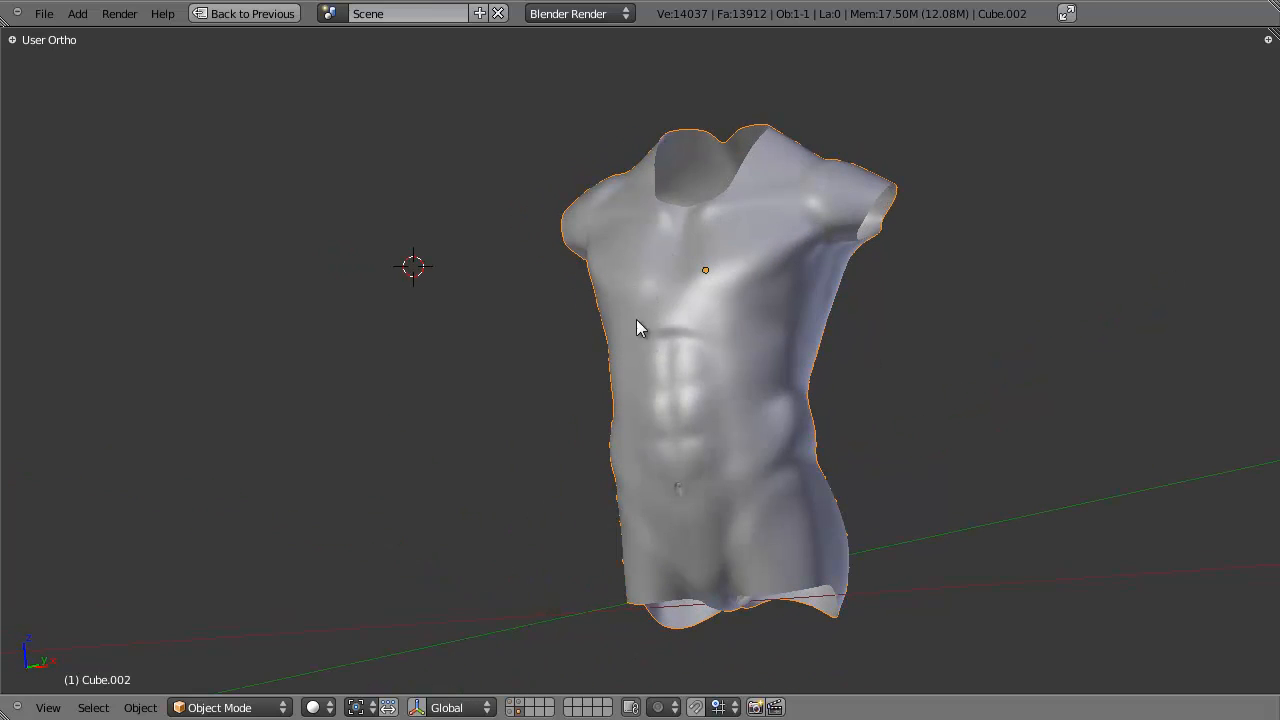
middle_click_drag(1048, 352, 818, 364)
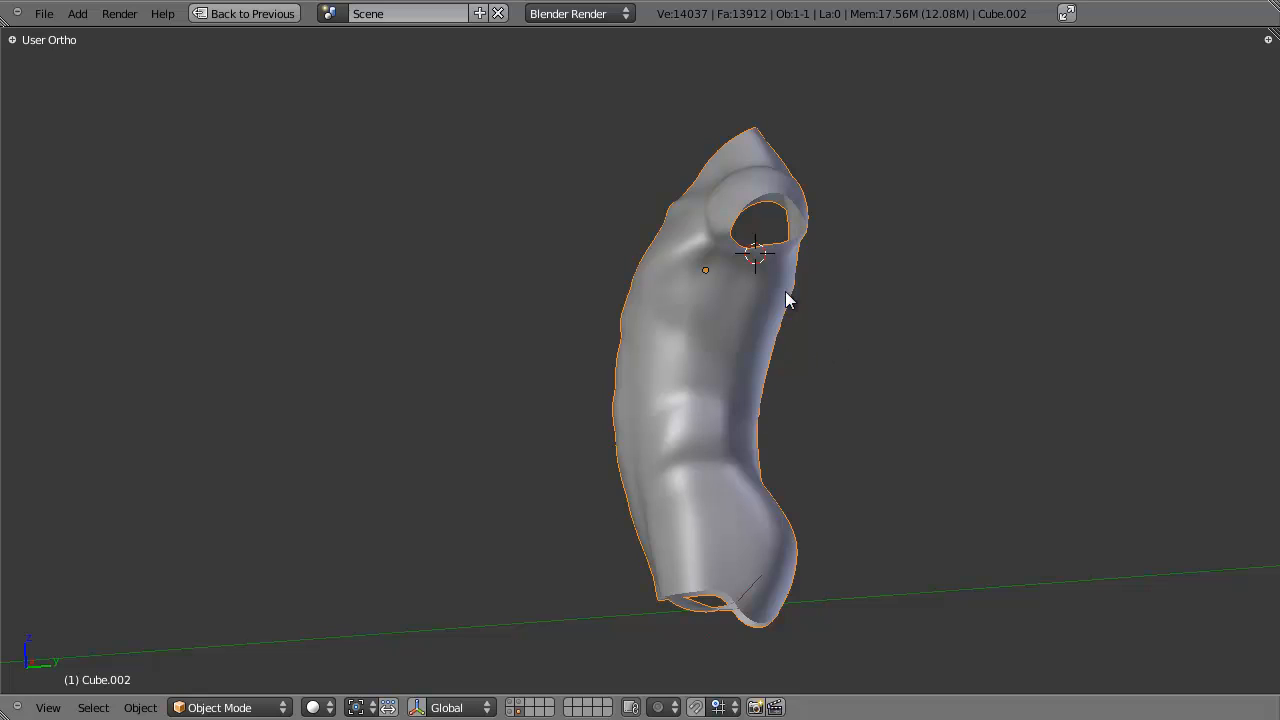
Show the coloured male torso, enter Edit Mode, and bring its chest and shoulder into close view.
key("2")
middle_click_drag(706, 337, 803, 371)
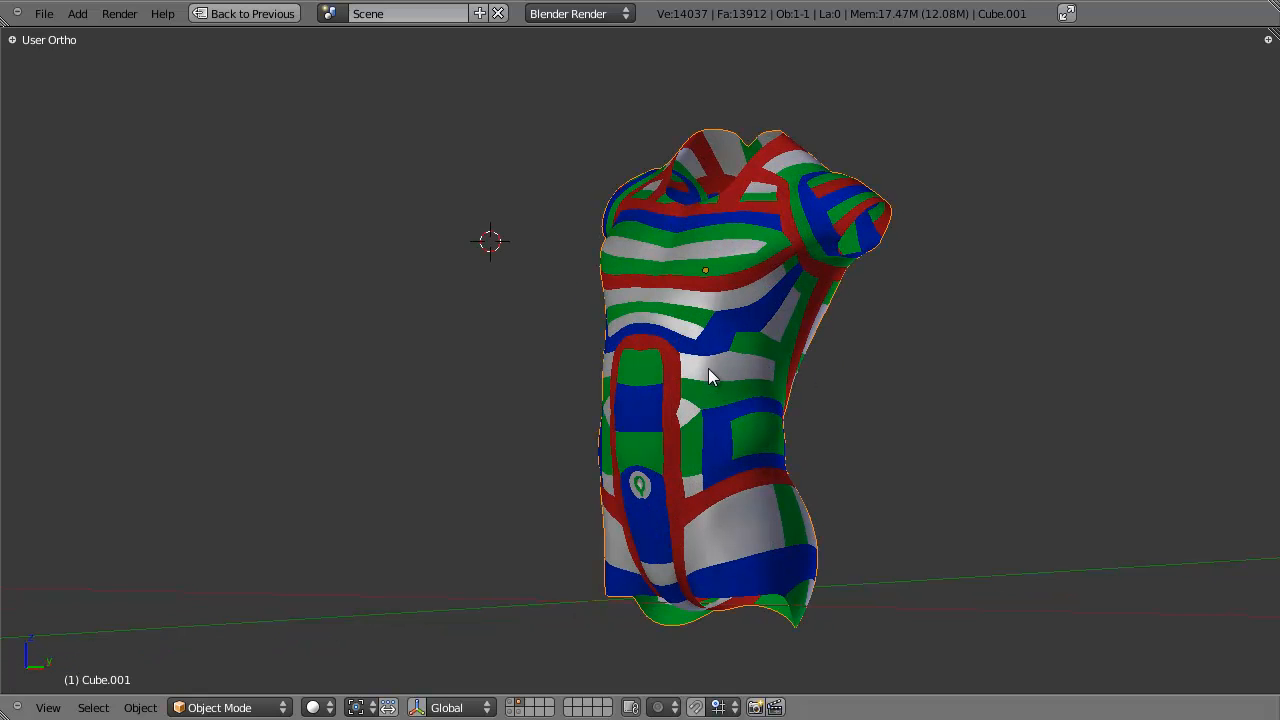
middle_click_drag(708, 368, 700, 449, "shift")
key("Tab")
scroll(837, 254, "up", 5)
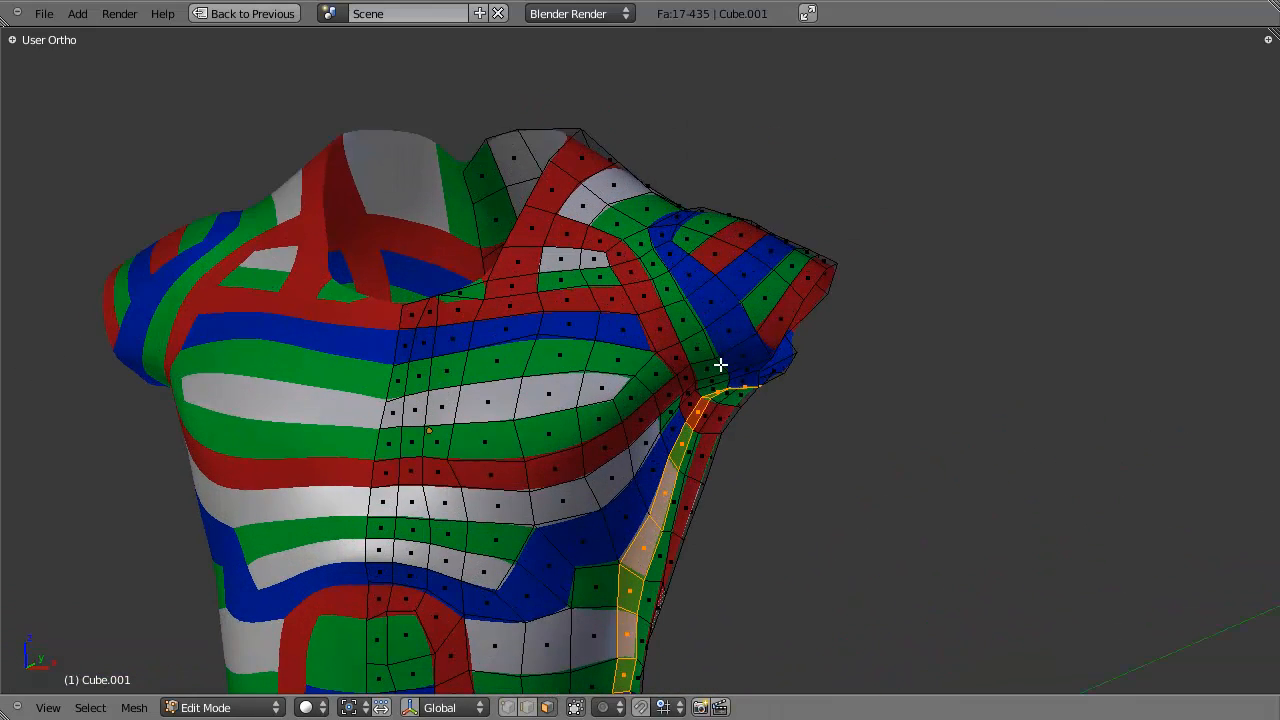
Select the face loops around the front of the male torso's shoulder, and clear the selection.
left_click(687, 336, "alt")
left_click(674, 349, "alt+shift")
middle_click_drag(674, 349, 684, 283)
left_click(684, 283, "alt+shift")
middle_click_drag(811, 260, 453, 428)
key("a")
middle_click_drag(545, 522, 727, 331)
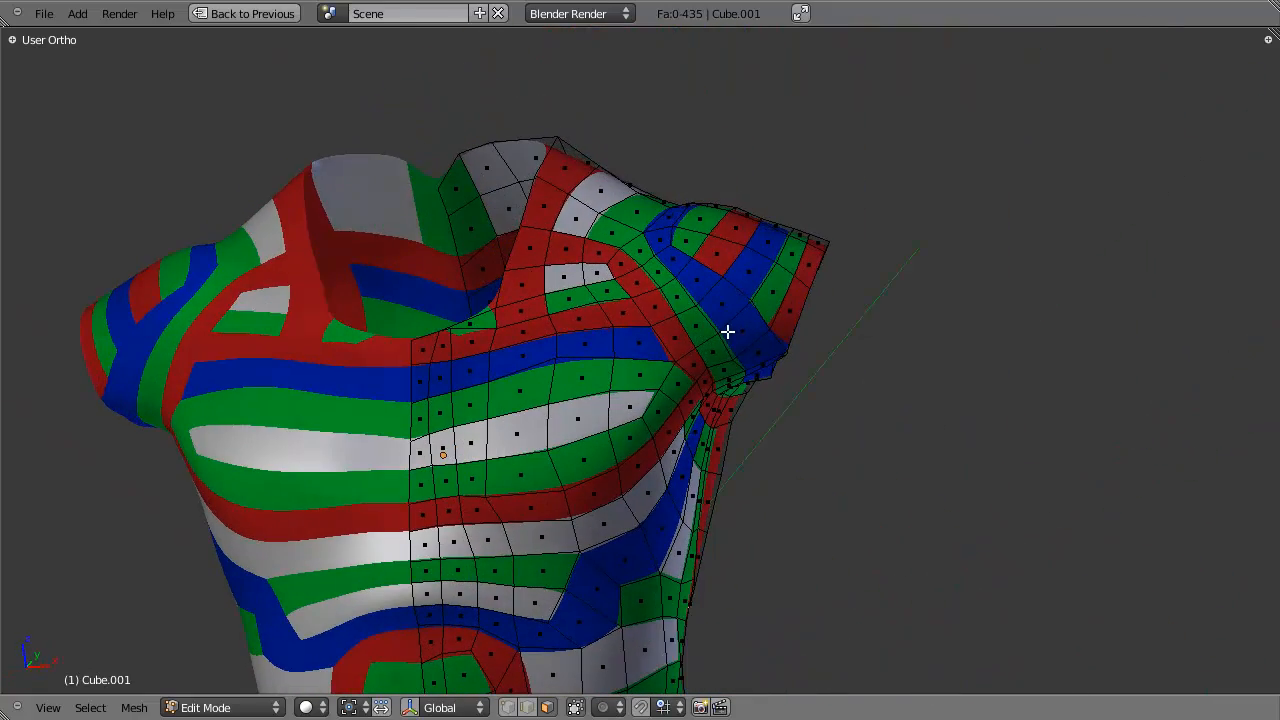
Select the adjacent green and red face loops across the lower chest, follow them around the shoulder to the back, and clear the selection.
middle_click_drag(738, 271, 522, 275)
scroll(617, 266, "up", 3)
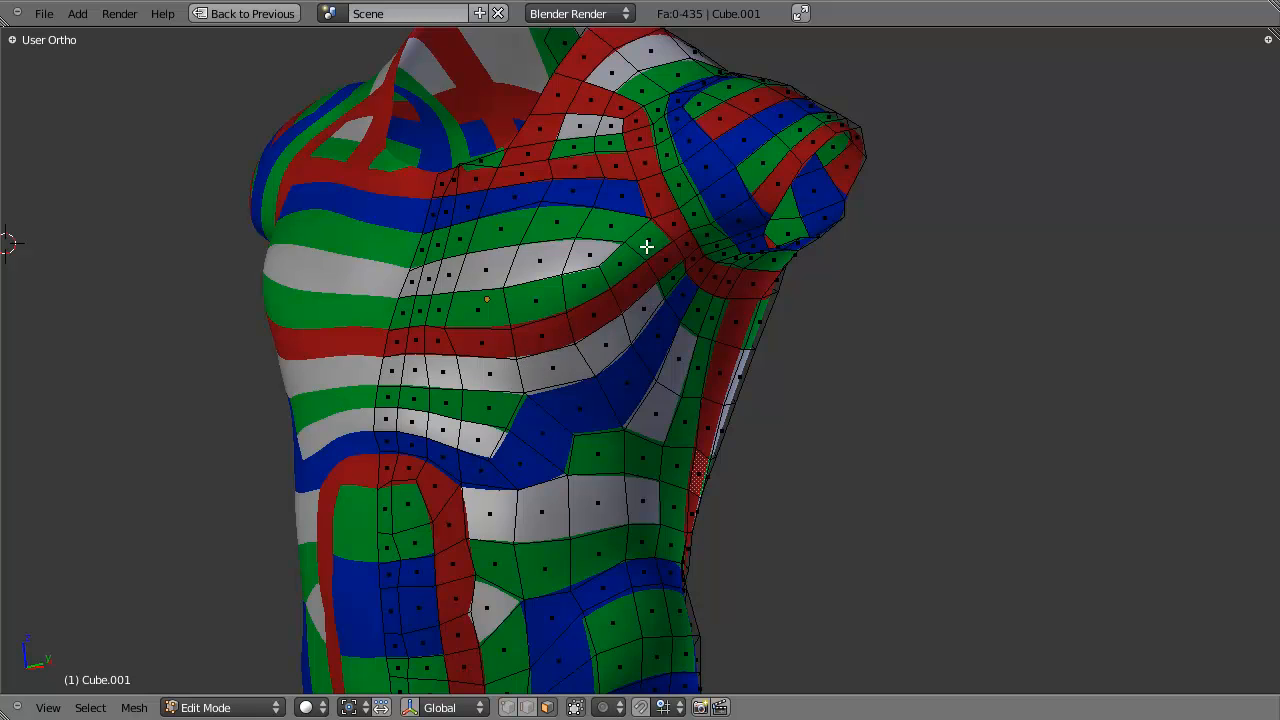
middle_click_drag(602, 245, 637, 385)
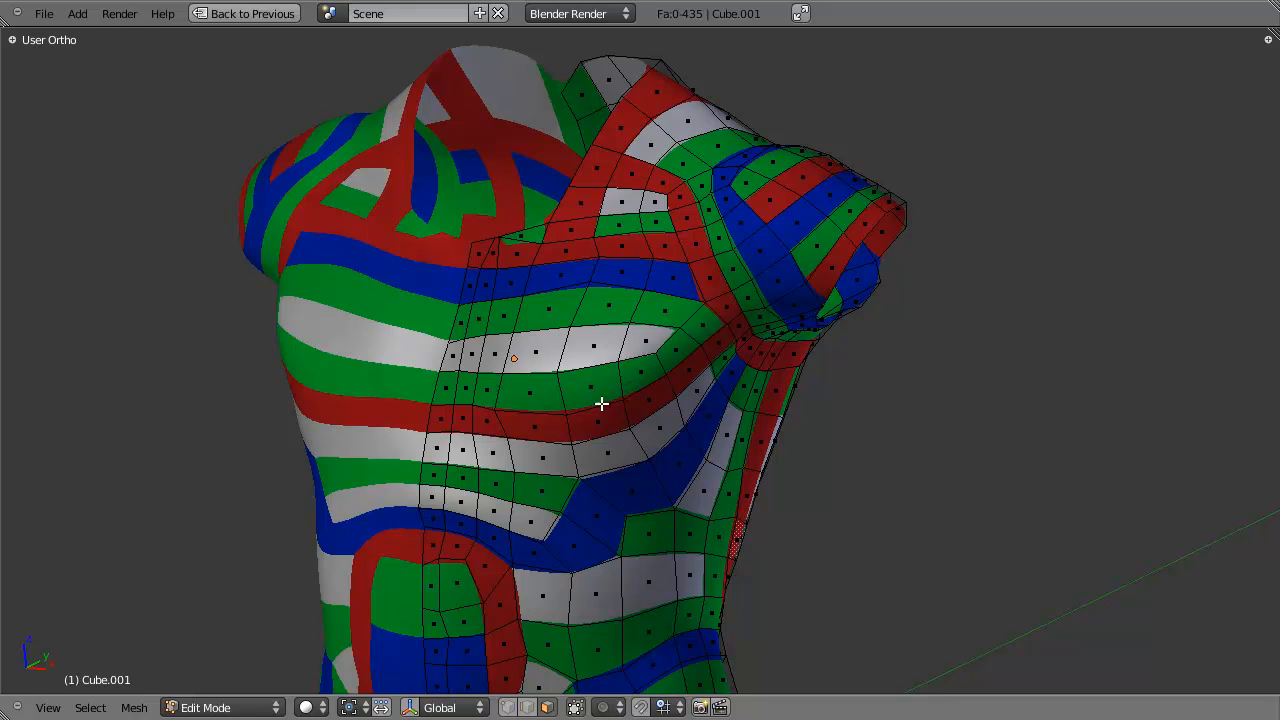
mouse_move(636, 383)
middle_mouse_down()
mouse_move(654, 363)
mouse_move(633, 358)
middle_mouse_up()
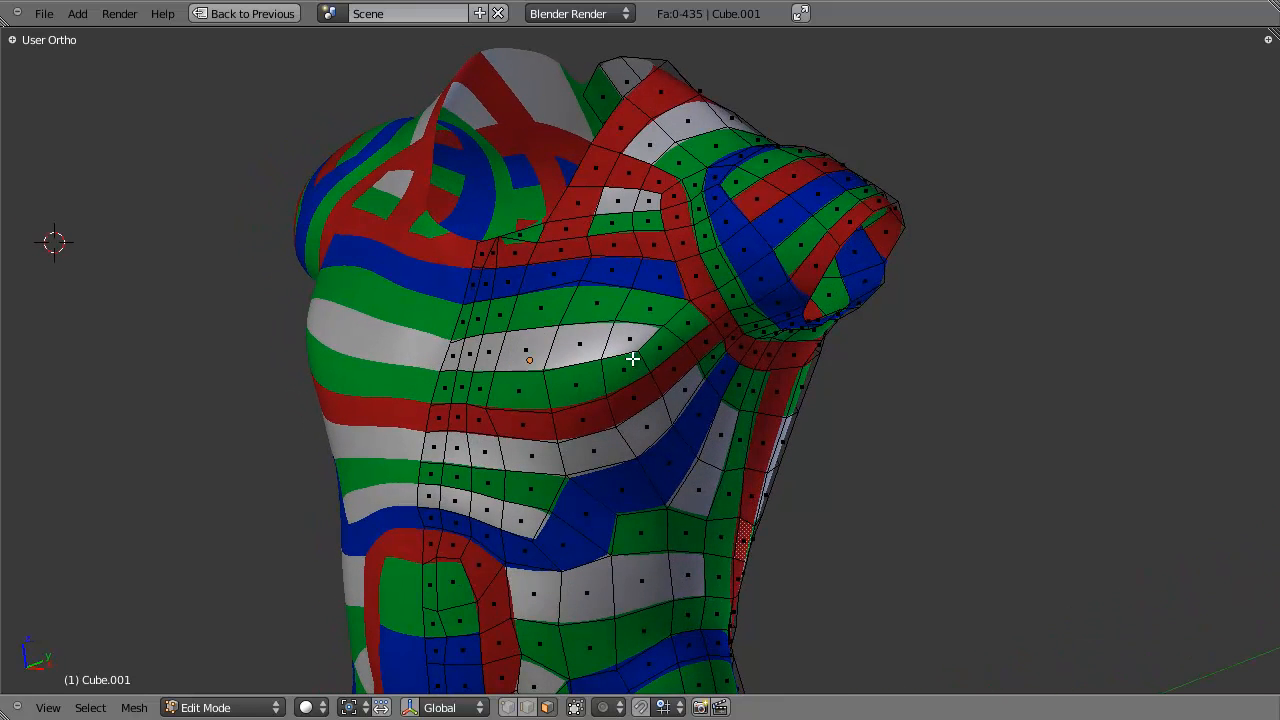
right_click(446, 387, "alt")
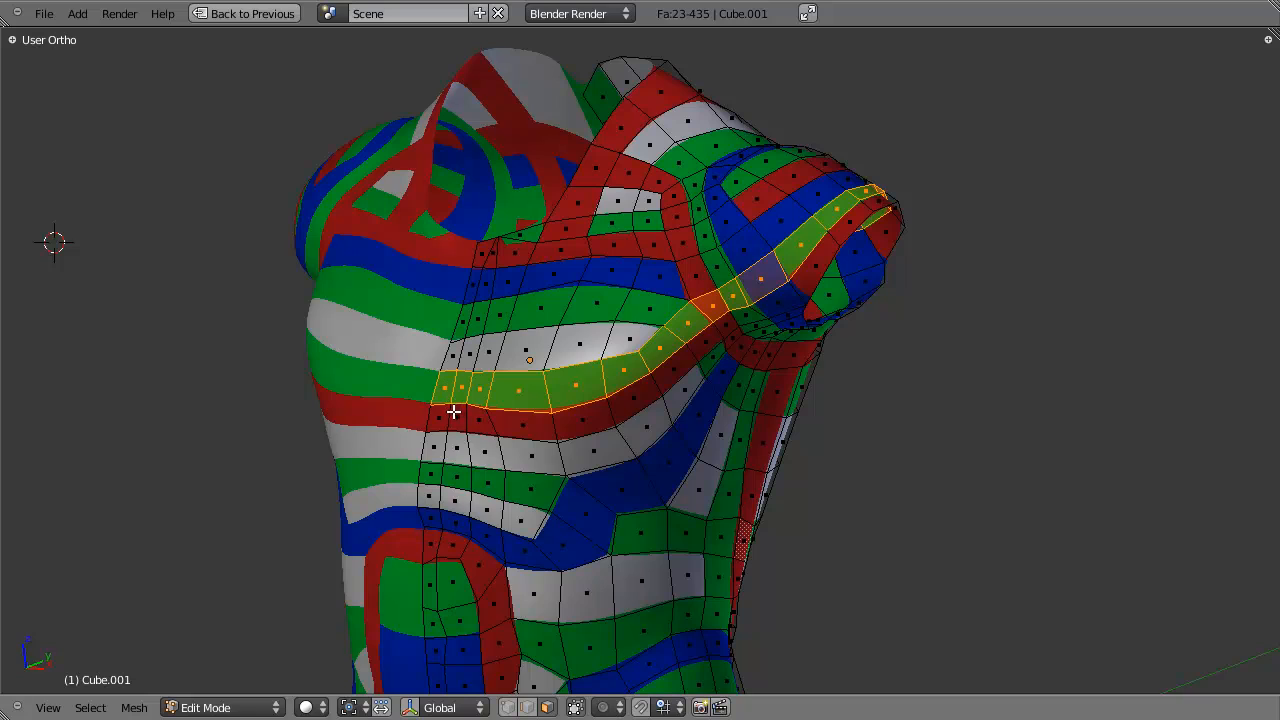
right_click(454, 411, "alt+shift")
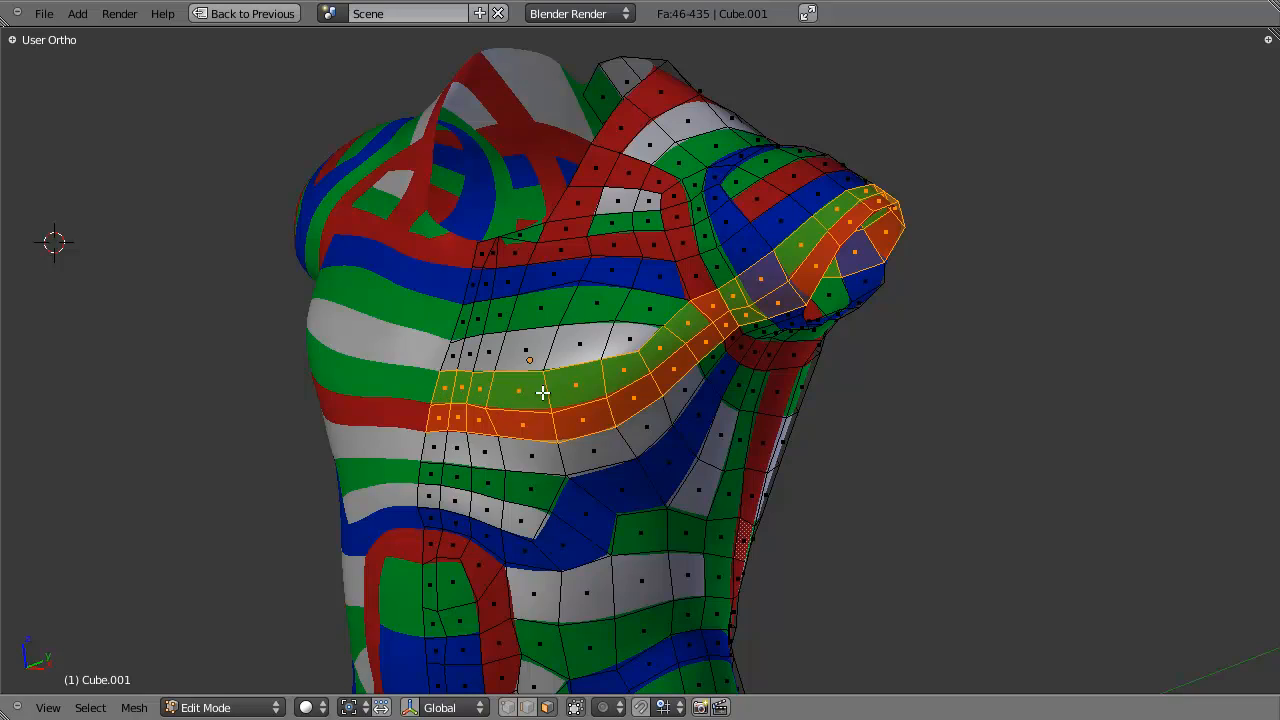
middle_click_drag(940, 300, 379, 336)
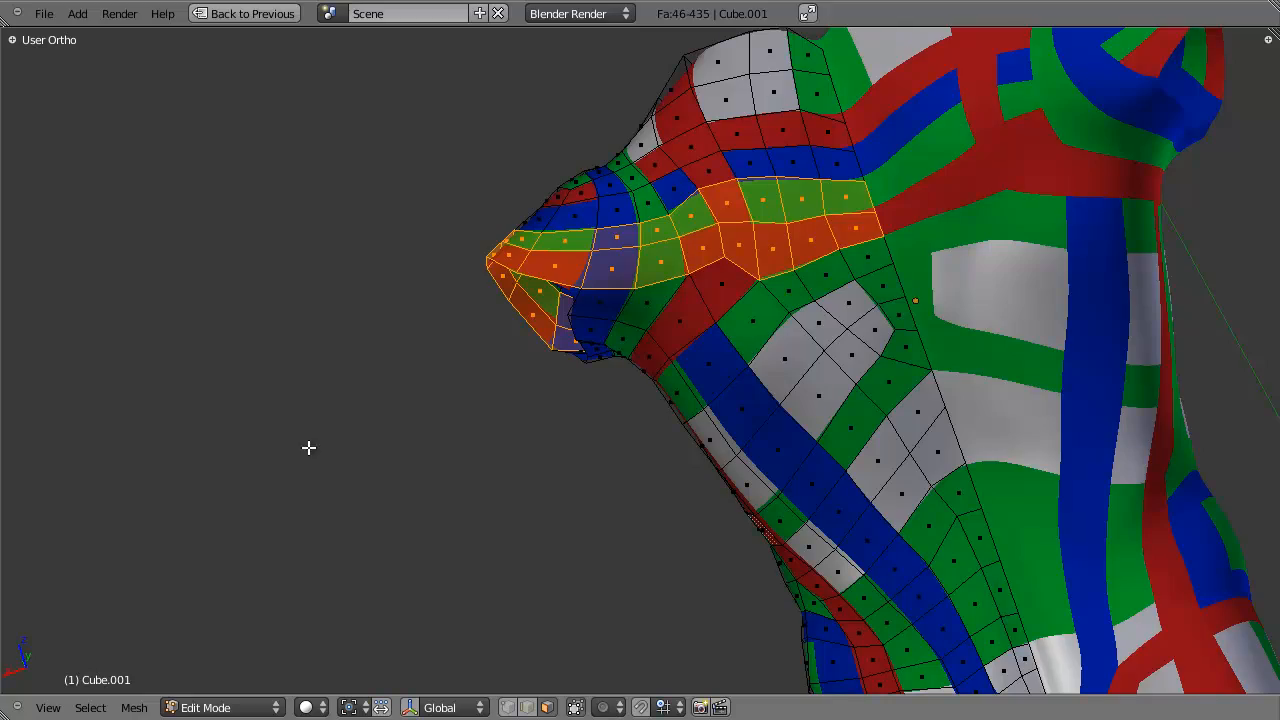
middle_click_drag(308, 447, 691, 374)
key("a")
Select the red face loop around the shoulder and the green upper chest loop running under the arm, clearing the selection after each.
right_click(703, 291, "alt")
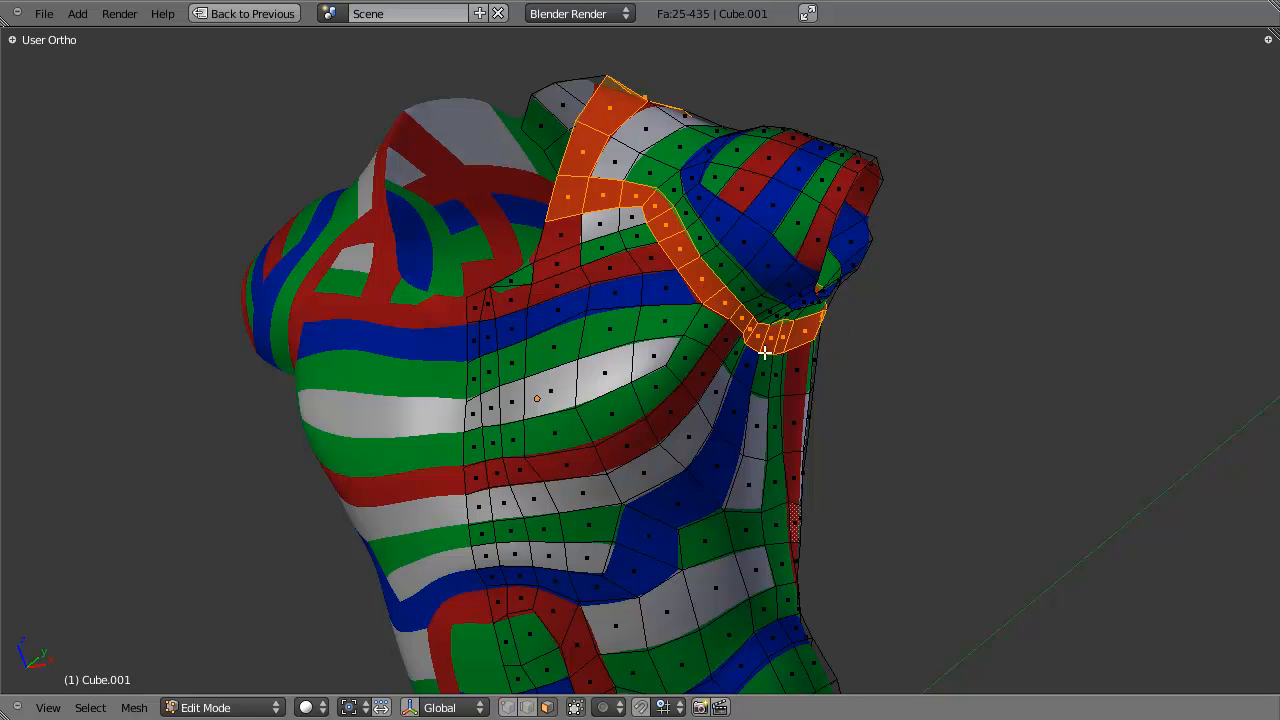
key("a")
middle_click_drag(615, 315, 700, 322)
middle_click_drag(606, 298, 825, 307)
right_click(765, 308, "alt")
middle_click_drag(796, 378, 512, 378)
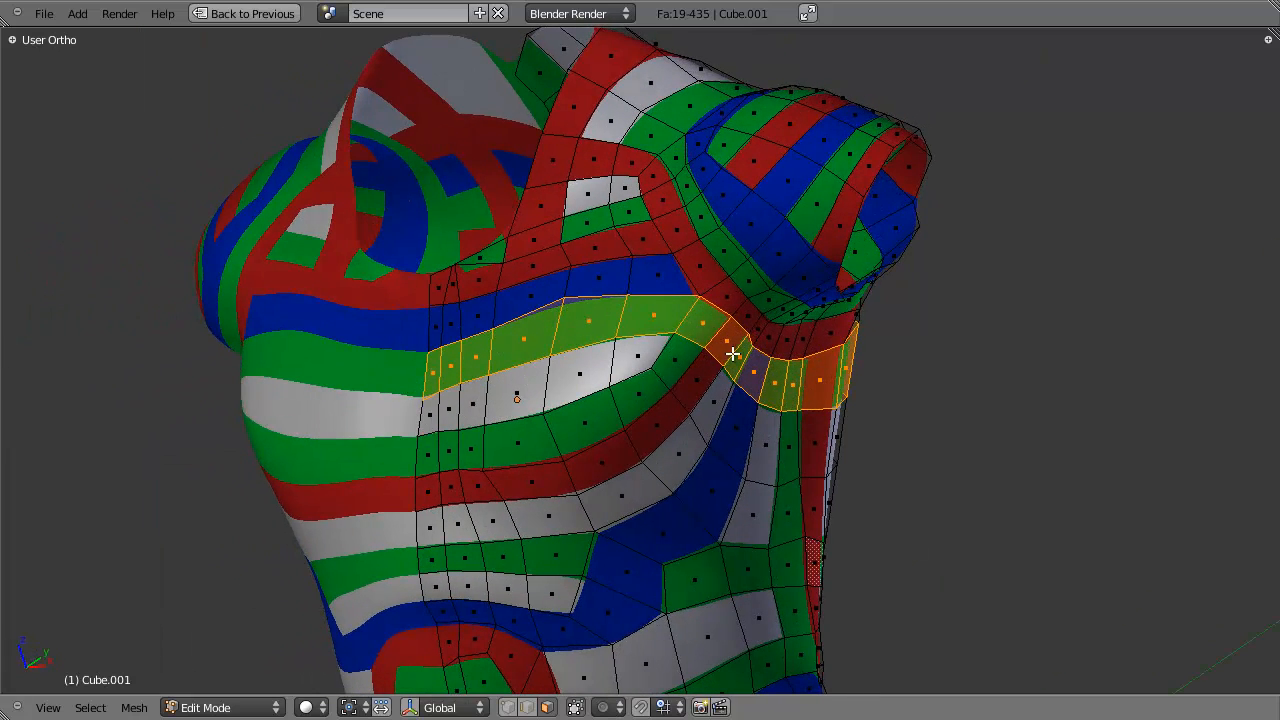
key("a")
Return to Object Mode and display the plain grey male torso with its chest and armpit in view.
key("Tab")
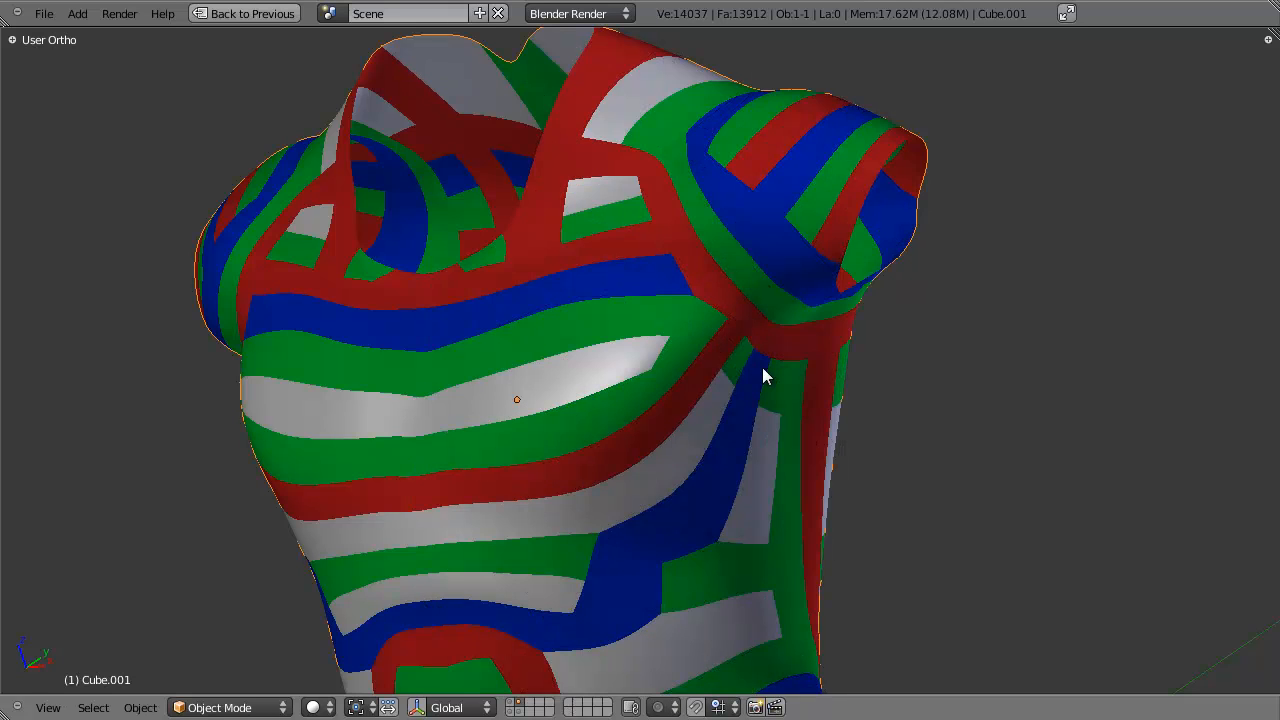
key("1")
scroll(762, 367, "down", 2)
middle_click_drag(743, 326, 756, 348)
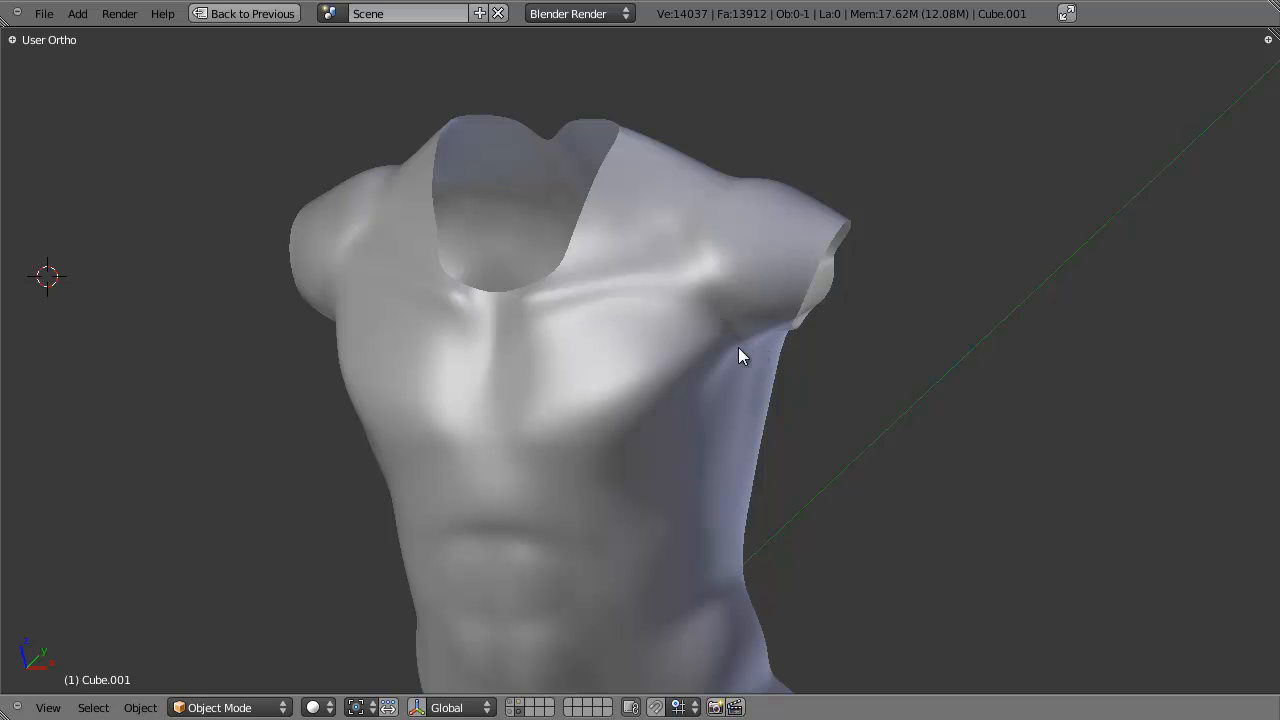
scroll(605, 309, "up", 1)
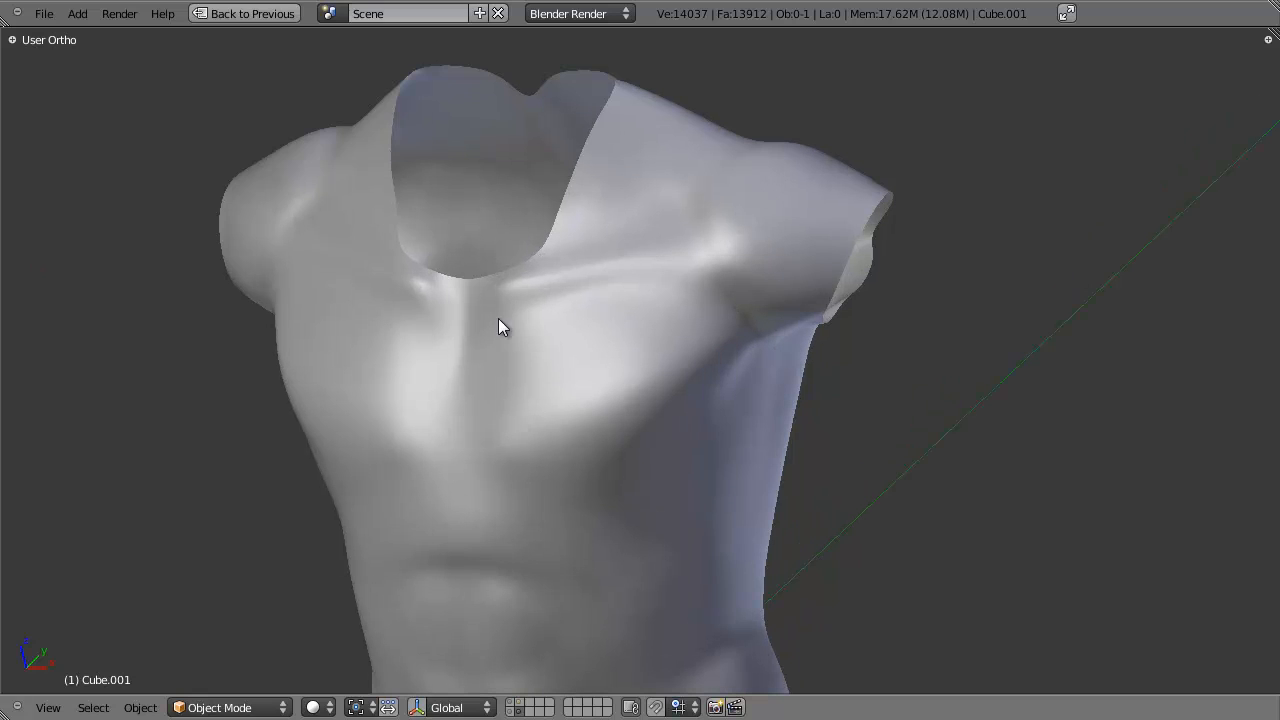
Sketch Grease Pencil lines across the chest and down the shoulder so they meet at the armpit, and delete their layer.
mouse_move(501, 316)
left_mouse_down()
mouse_move(600, 289)
mouse_move(677, 294)
mouse_move(791, 379)
left_mouse_up()
mouse_move(704, 173)
left_mouse_down()
mouse_move(745, 335)
mouse_move(775, 370)
left_mouse_up()
mouse_move(502, 381)
left_mouse_down()
mouse_move(638, 350)
mouse_move(712, 356)
mouse_move(750, 378)
mouse_move(720, 298)
mouse_move(678, 240)
mouse_move(660, 150)
left_mouse_up()
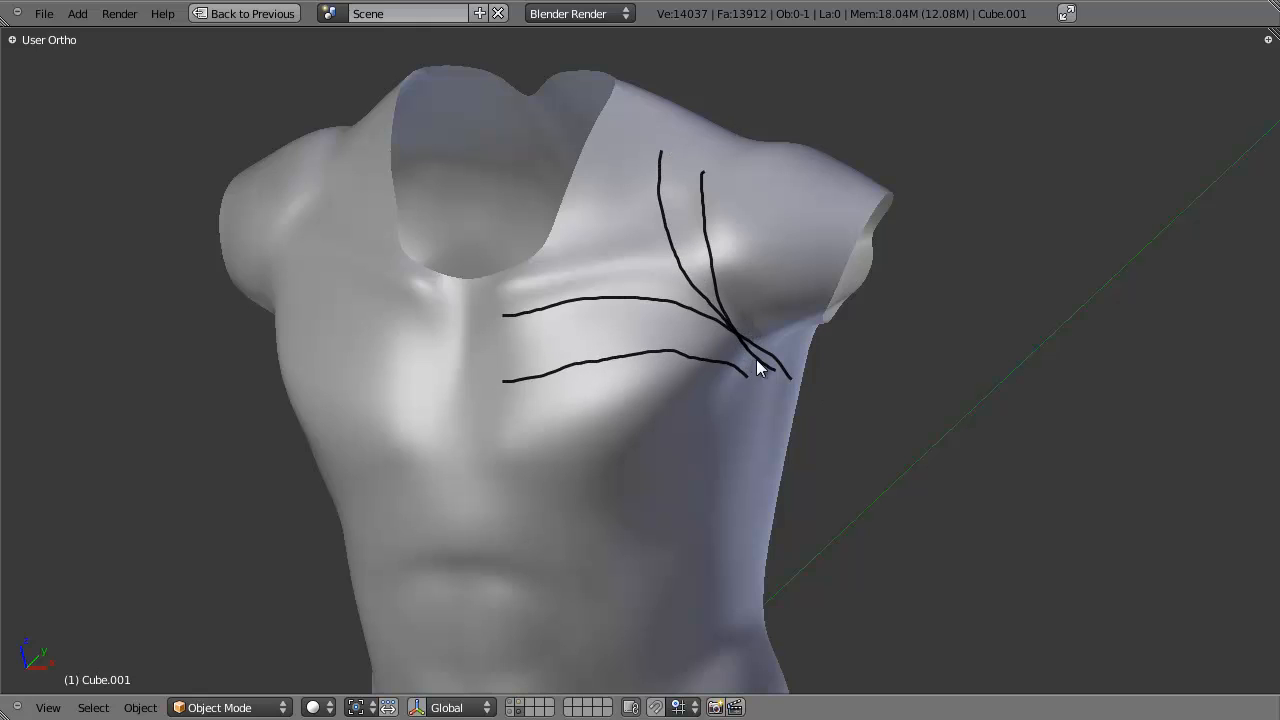
key("n")
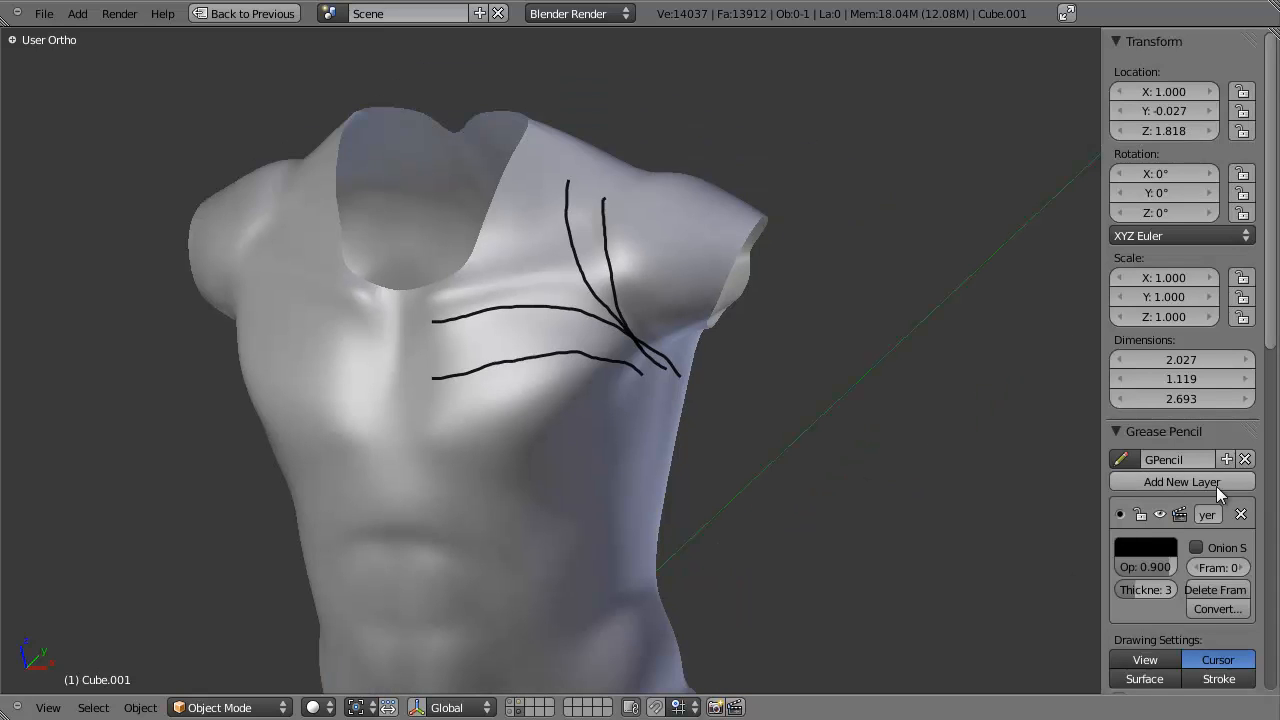
left_click(1240, 514)
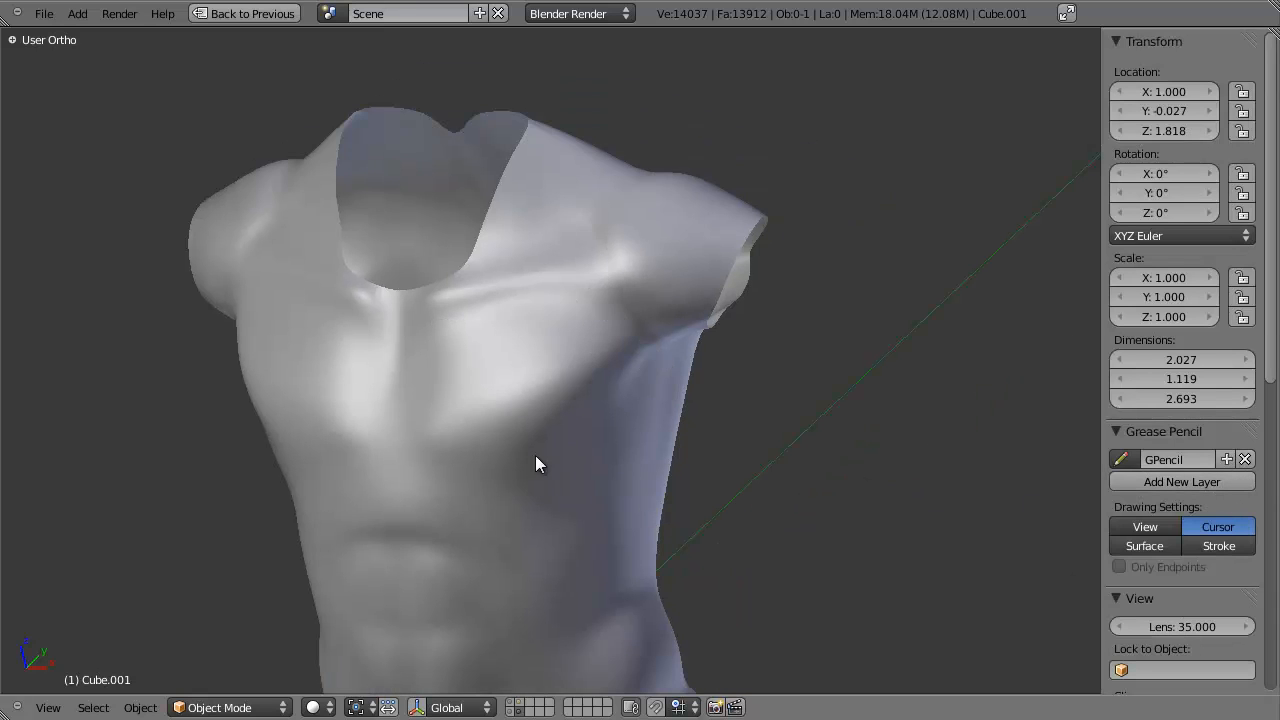
Open the coloured male torso in Edit Mode with vertex selection and bring the outer chest into close view.
mouse_move(535, 455)
middle_mouse_down()
mouse_move(545, 395)
mouse_move(543, 463)
mouse_move(726, 380)
mouse_move(643, 390)
middle_mouse_up()
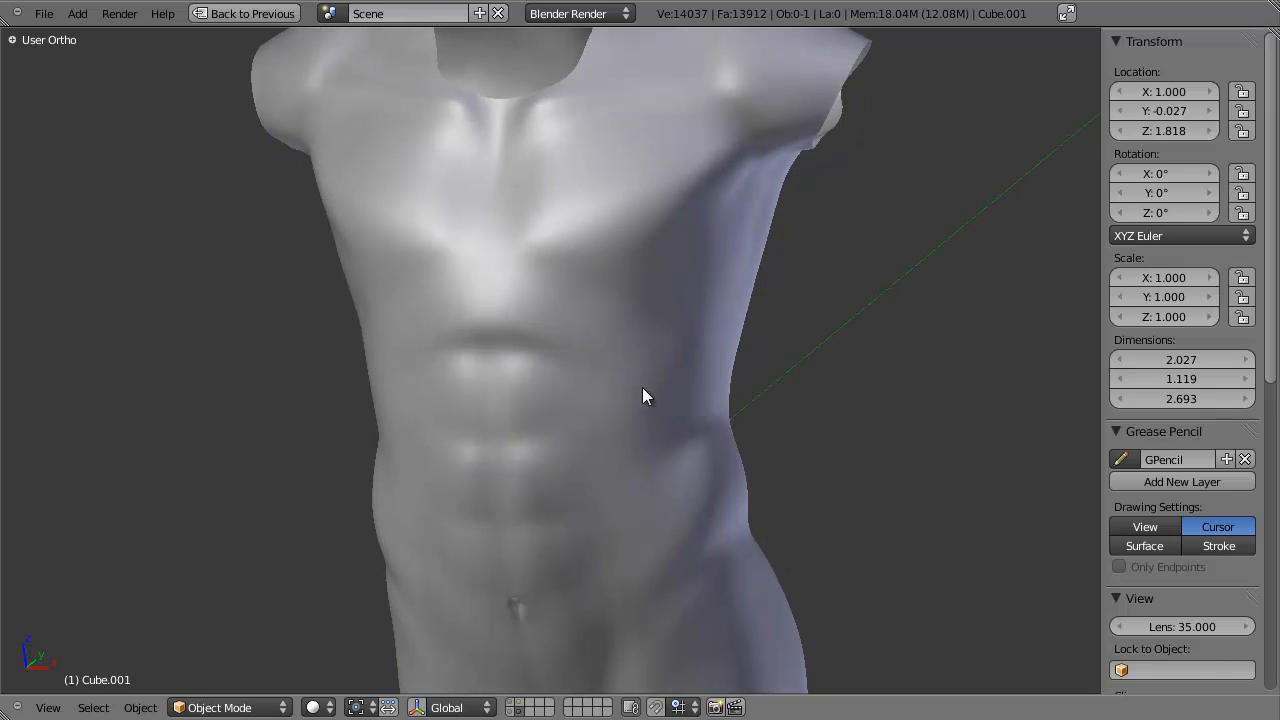
right_click(663, 266)
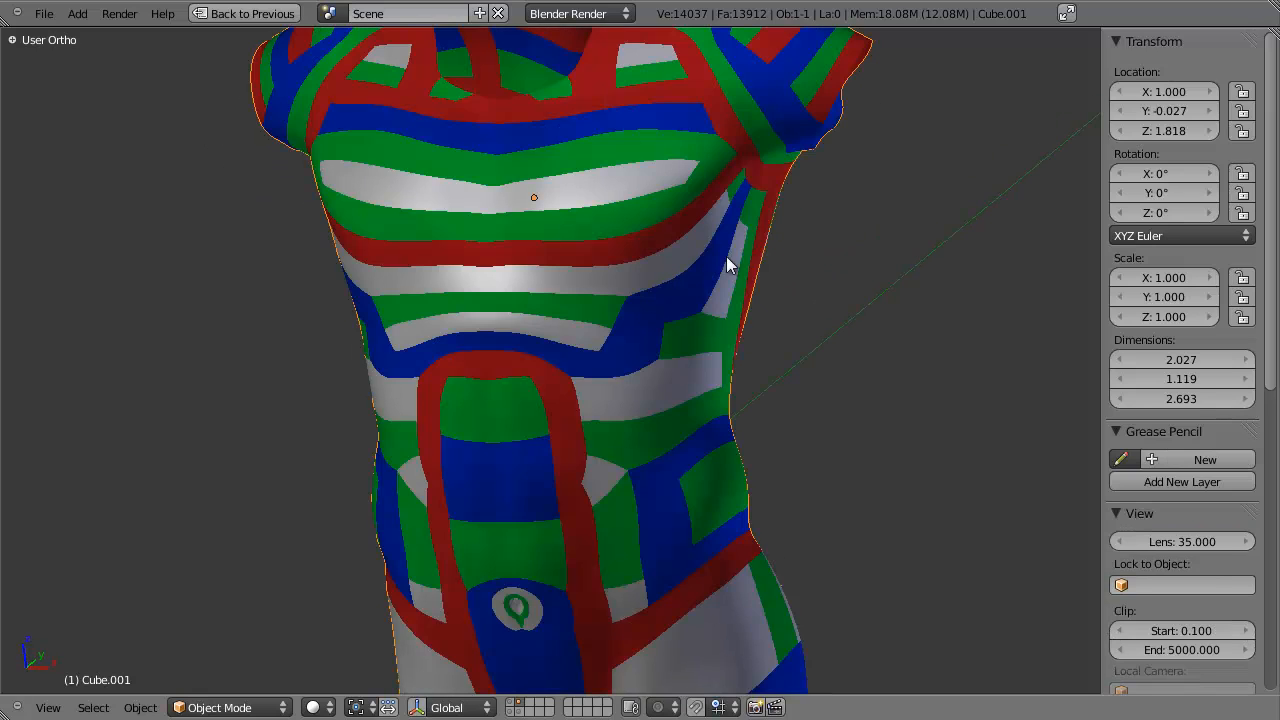
middle_click_drag(726, 257, 733, 347)
middle_click_drag(525, 369, 511, 335)
key("Tab")
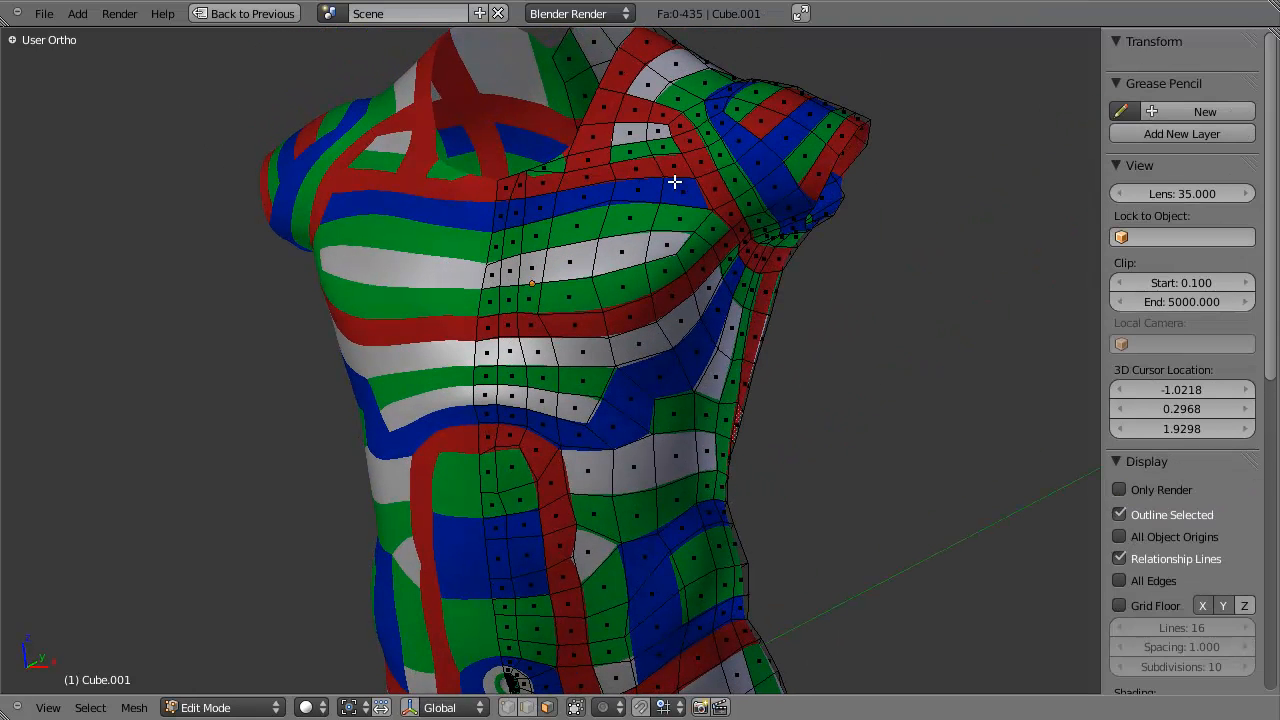
key("ctrl+Tab")
left_click(700, 201)
scroll(674, 300, "up", 3)
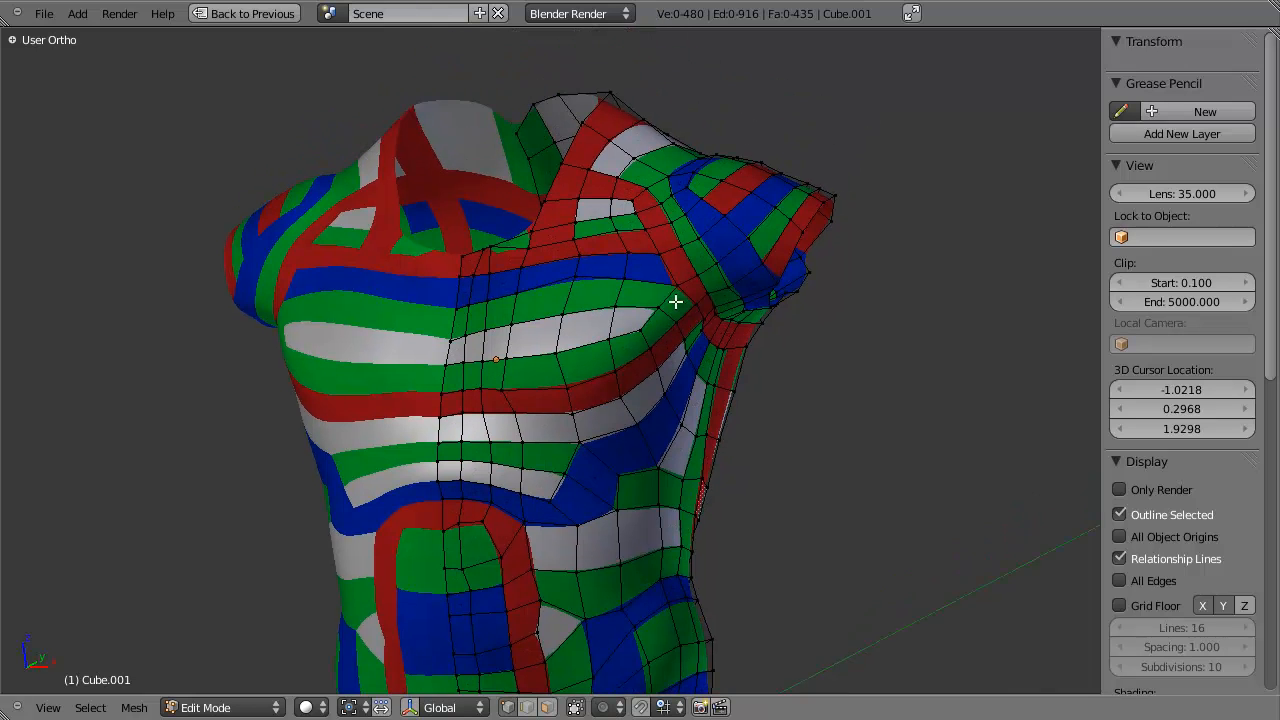
Select the vertex where the blue and green chest bands meet the red shoulder loop, and try moving it.
right_click(692, 316)
key("g")
left_click(723, 266)
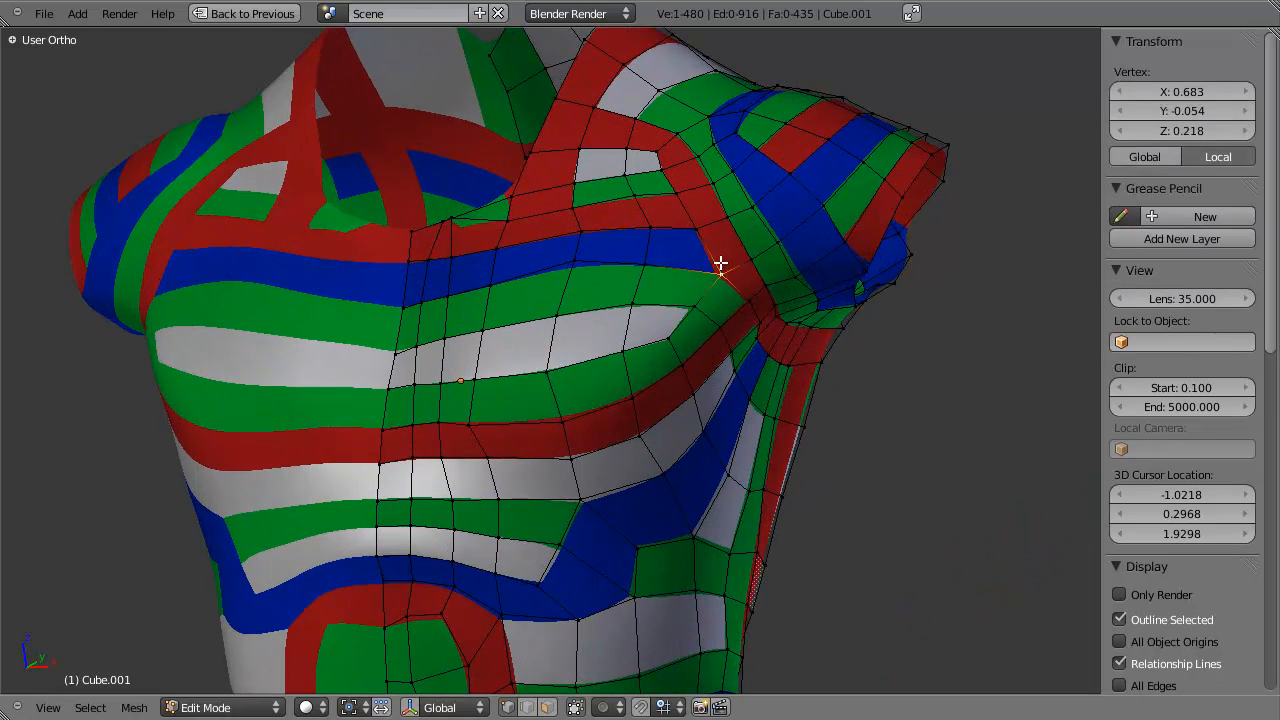
key("g")
left_click(722, 273)
Switch to face selection, select the red shoulder loop and a green chest loop beside it, and clear the selection.
key("ctrl+Tab")
left_click(763, 347)
right_click(742, 268, "alt")
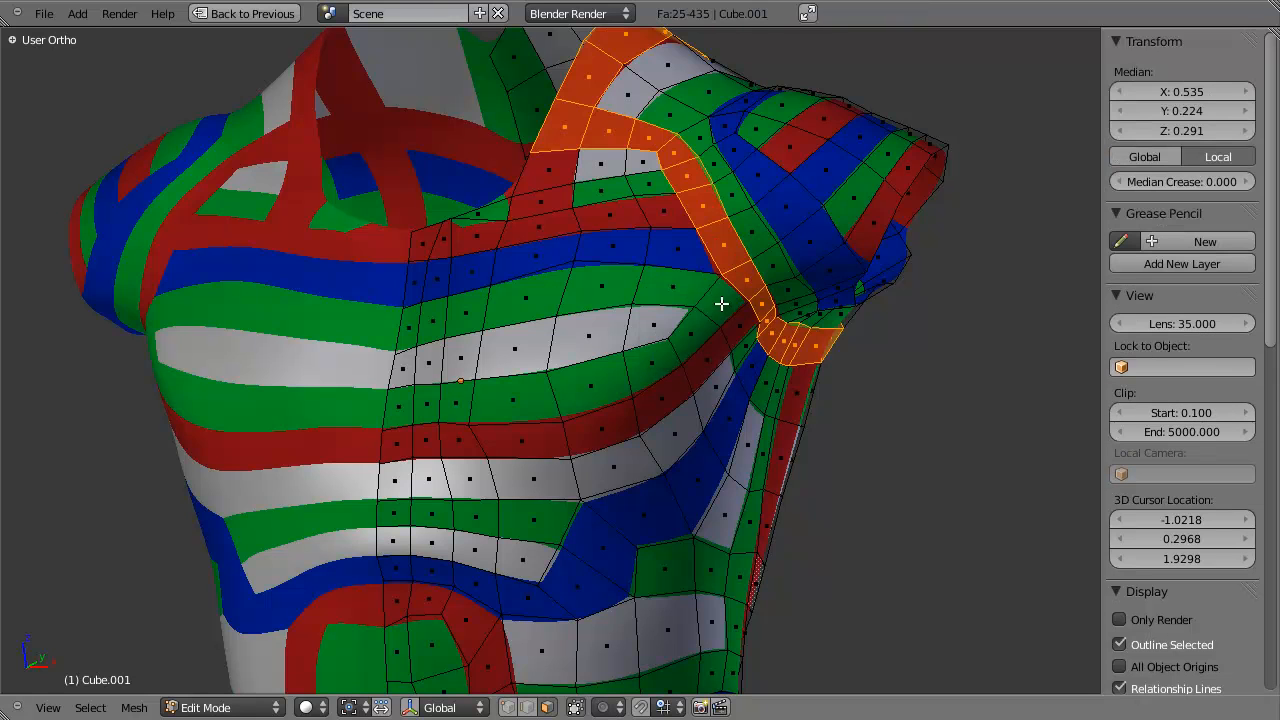
right_click(717, 305, "alt")
key("a")
Select the outermost faces of the blue and green upper chest bands beside the shoulder loop, and clear the selection.
right_click(701, 257)
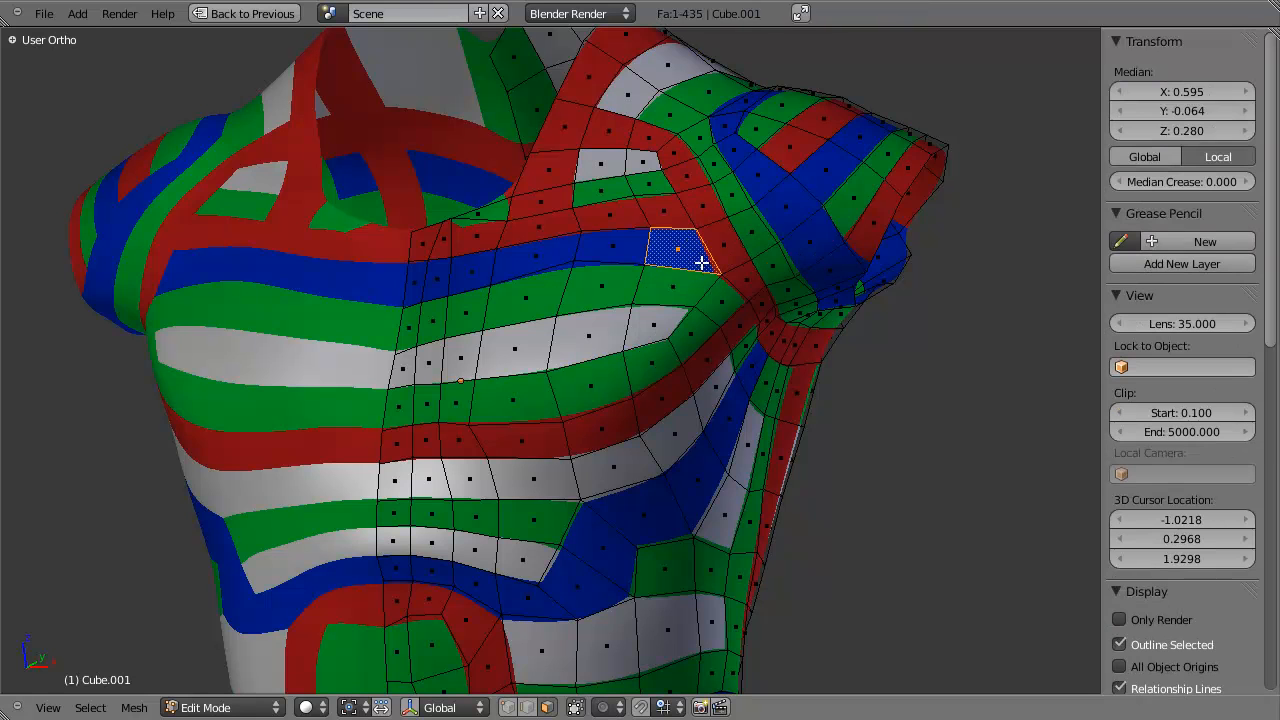
right_click(698, 280, "shift")
middle_click_drag(682, 354, 678, 258)
key("a")
middle_click_drag(626, 303, 697, 403)
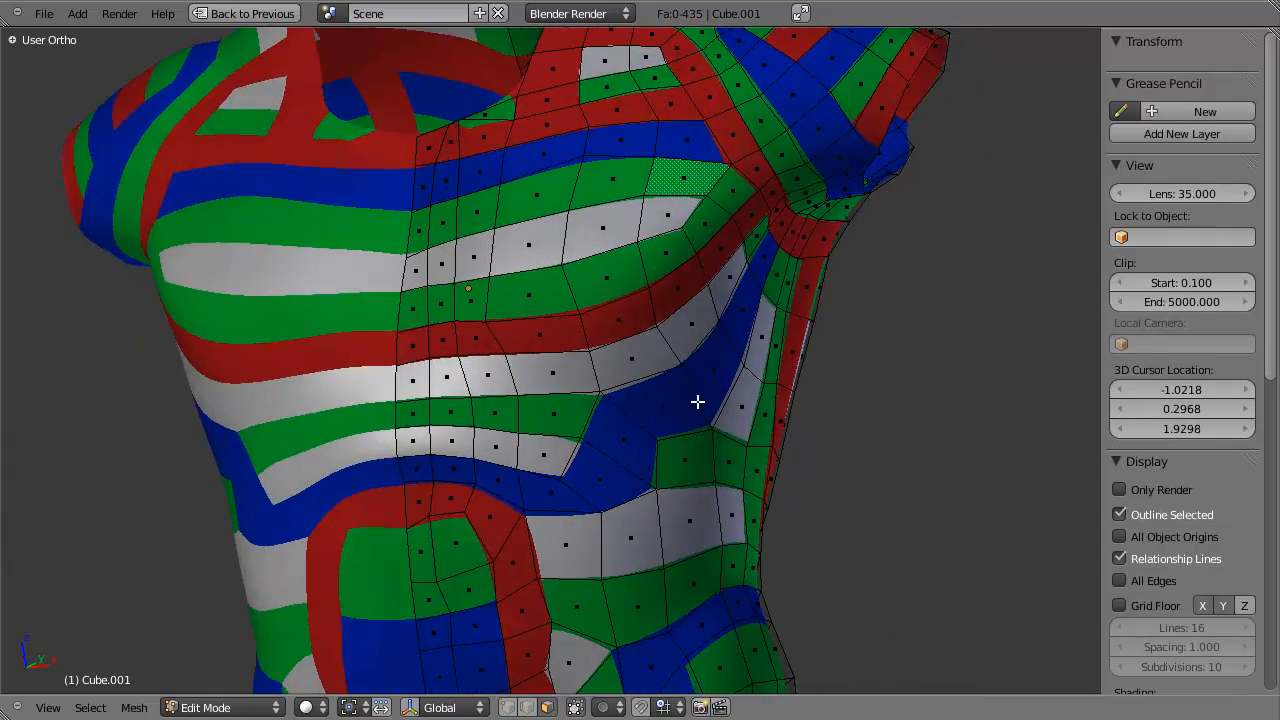
Select the green face loop that runs across the ribs below the chest and around the side of the torso.
scroll(697, 403, "down", 5)
scroll(481, 341, "up", 3)
middle_click_drag(417, 343, 796, 472)
left_click(603, 390, "alt")
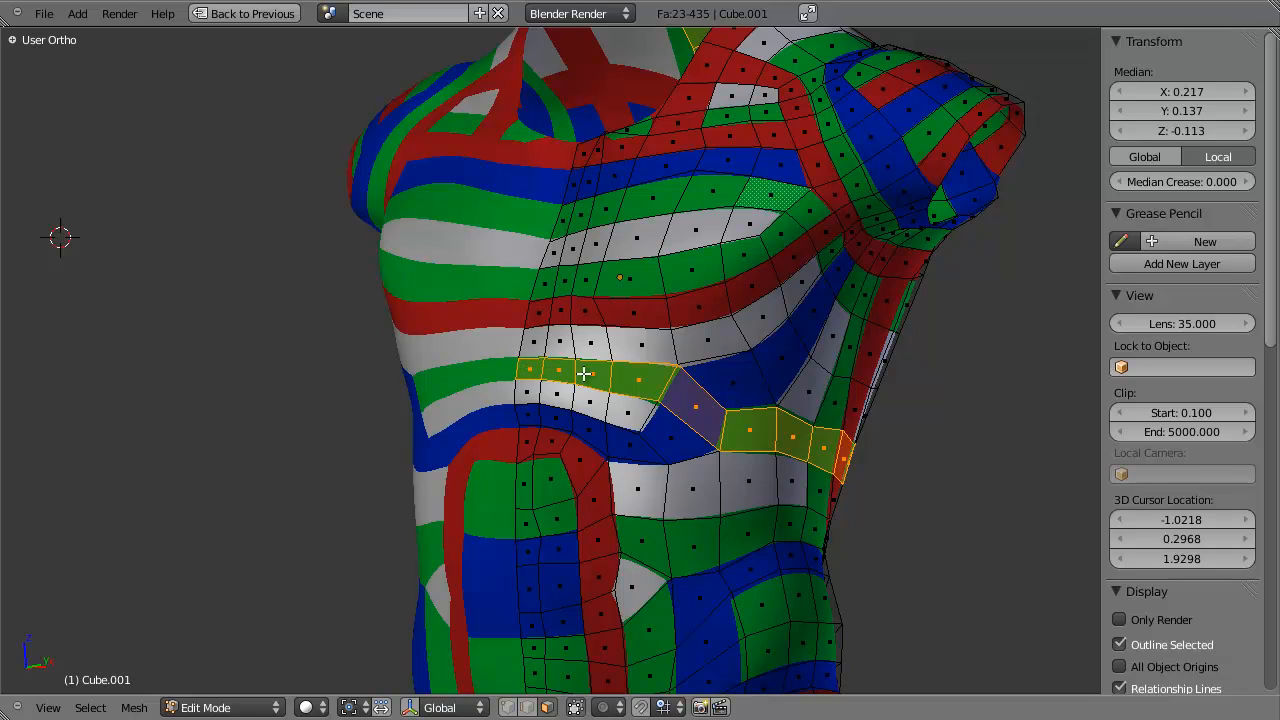
middle_click_drag(917, 432, 771, 420)
Switch to vertex selection, try moving four vertices at the side of the rib cage below the armpit, and clear the selection.
key("ctrl+Tab")
left_click(766, 373)
key("a")
right_click(857, 423)
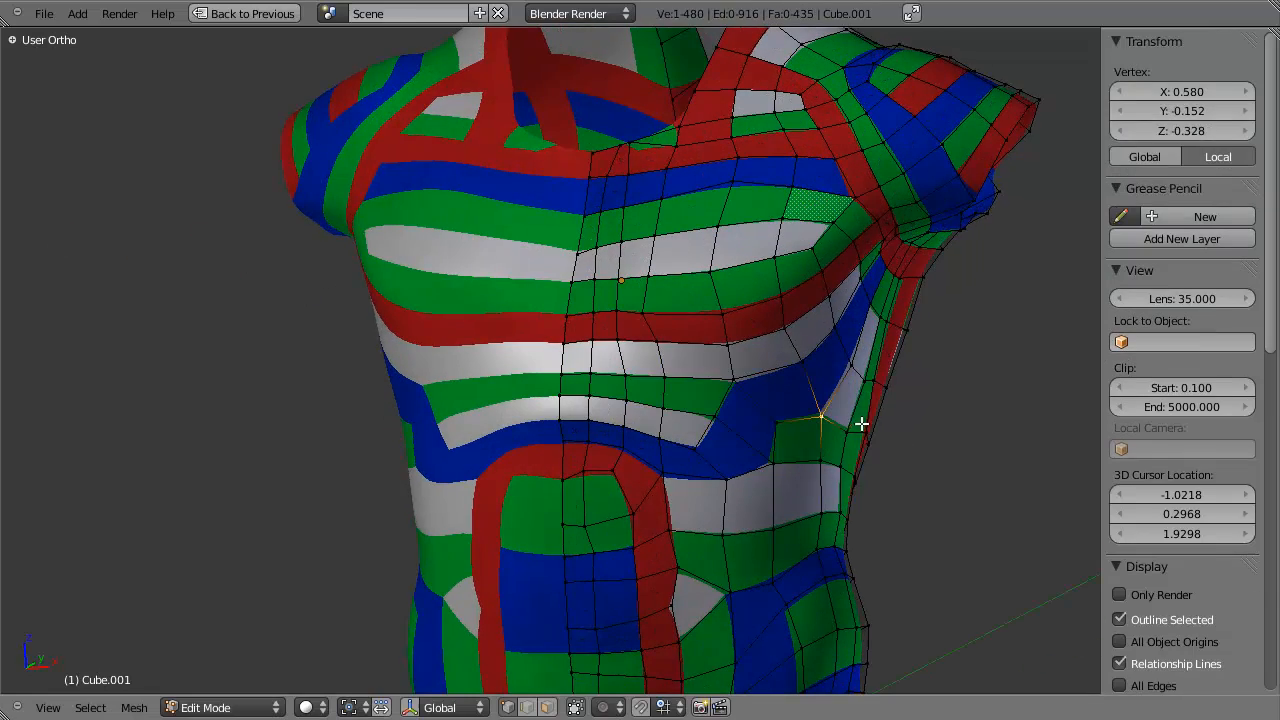
right_click(866, 426, "shift")
right_click(860, 434, "shift")
right_click(866, 430, "shift")
middle_click_drag(866, 430, 954, 449)
key("g")
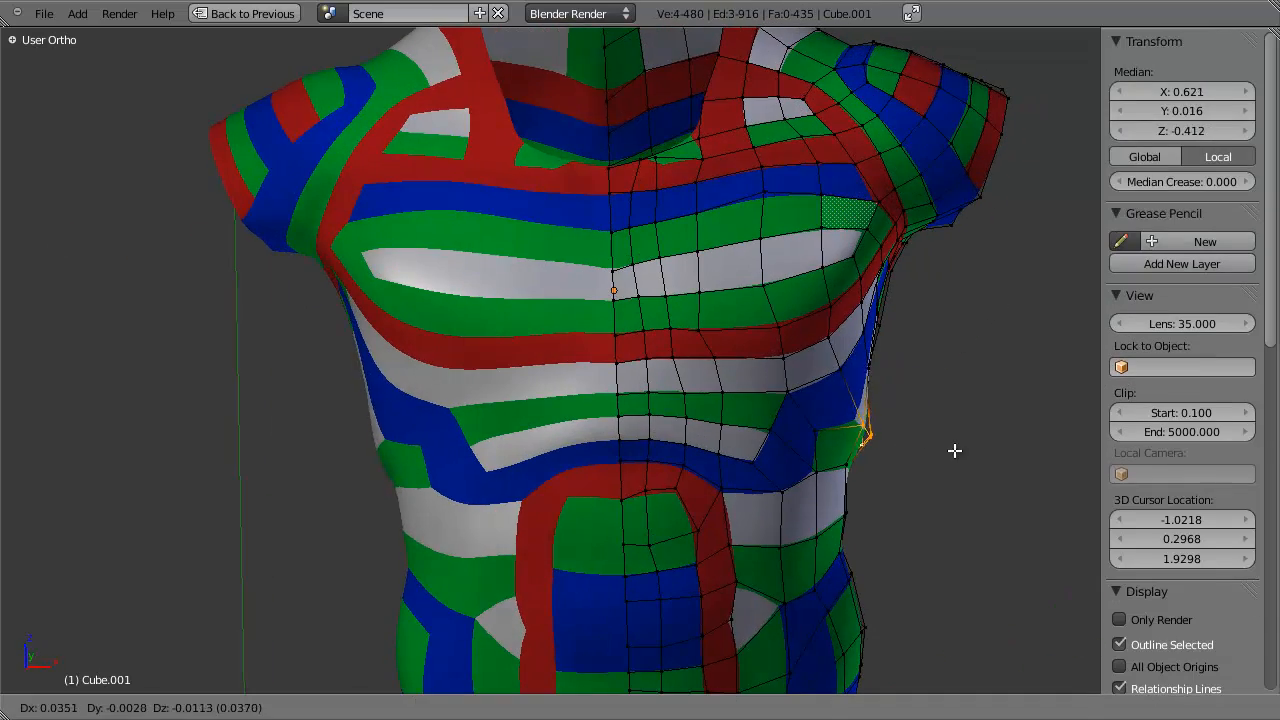
left_click(896, 432)
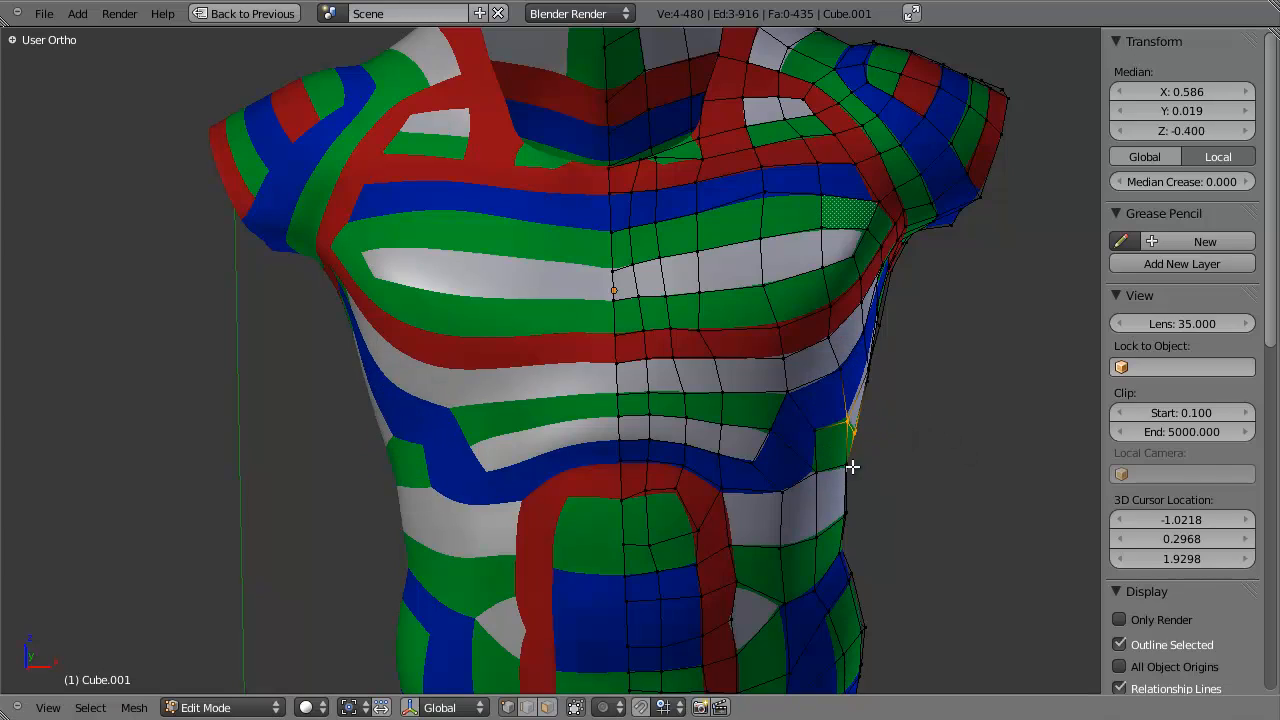
middle_click_drag(851, 463, 650, 371)
key("a")
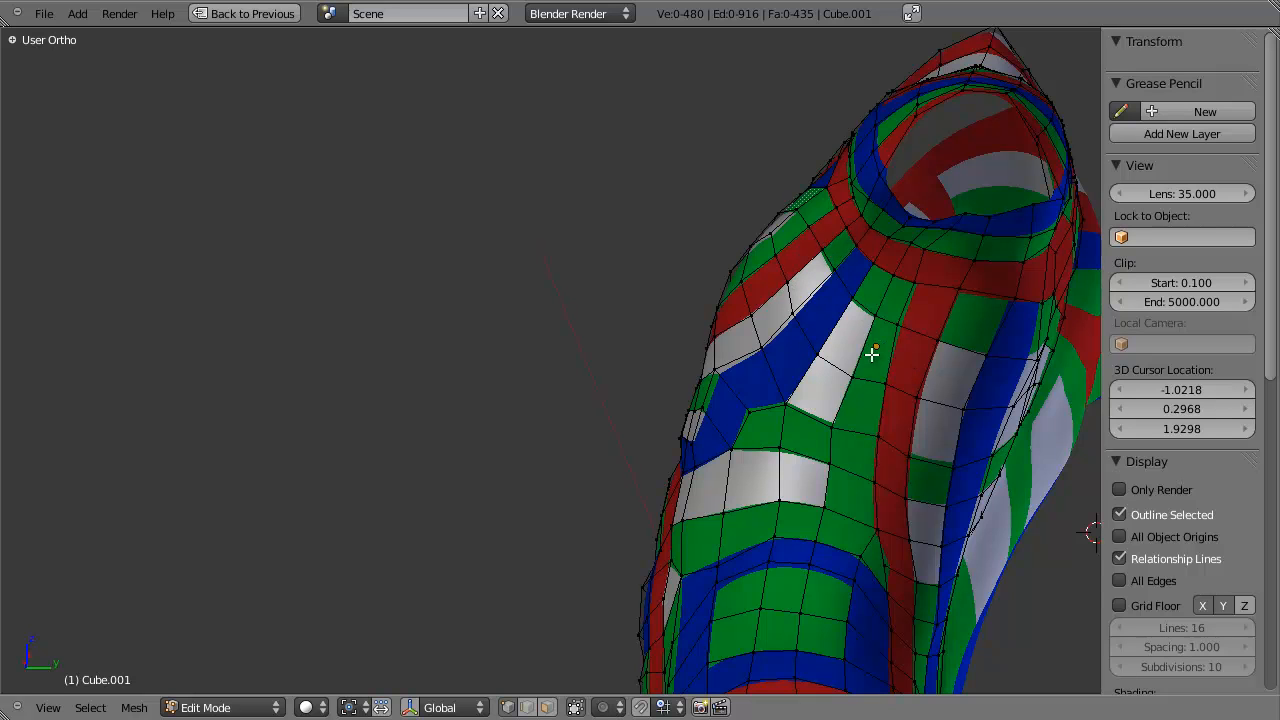
Try extruding three vertices along the upper edge of the blue band beneath the outer chest, and clear the selection.
middle_click_drag(872, 353, 762, 192)
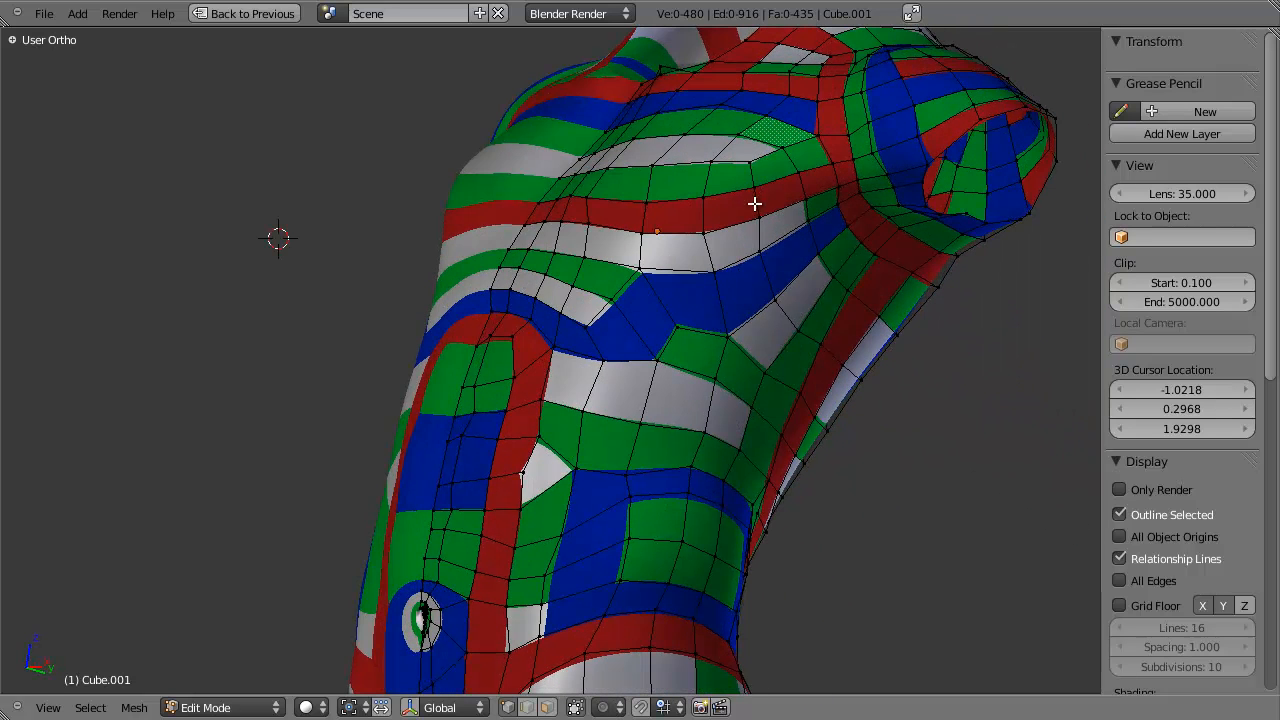
right_click(756, 242)
right_click(726, 259, "shift")
right_click(800, 214, "shift")
key("g")
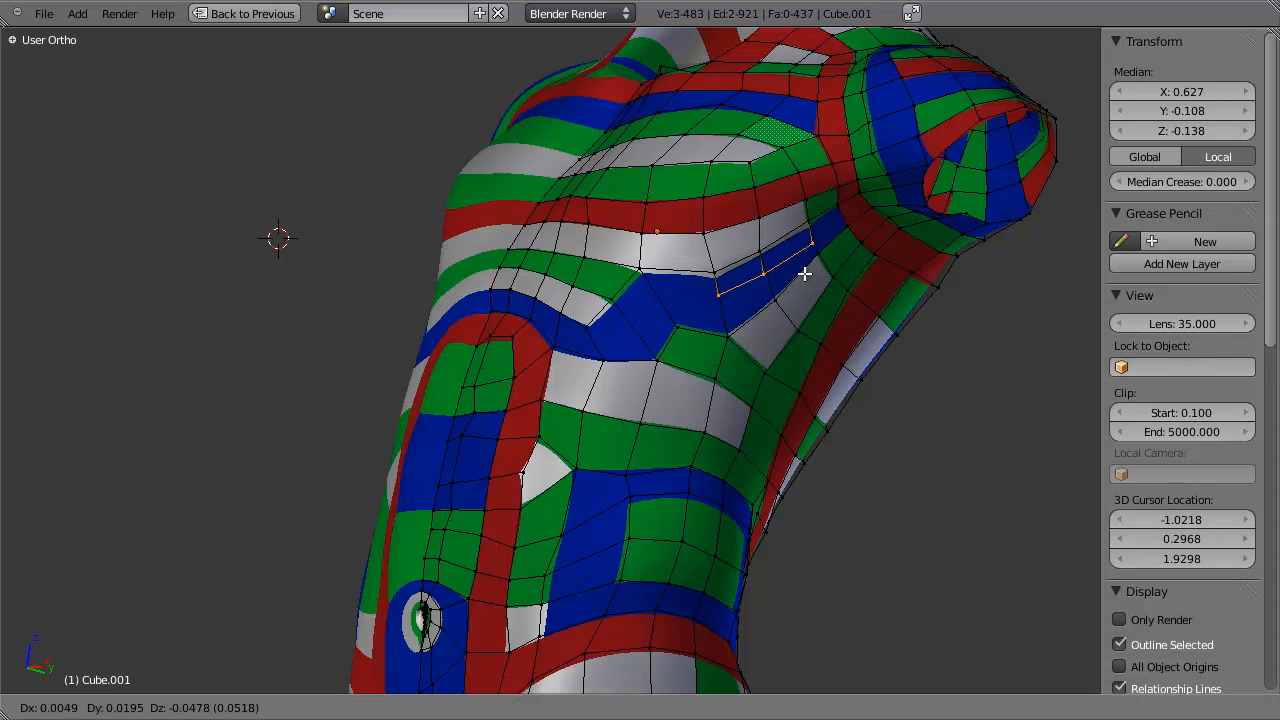
left_click(800, 298)
middle_click_drag(786, 306, 822, 358)
key("a")
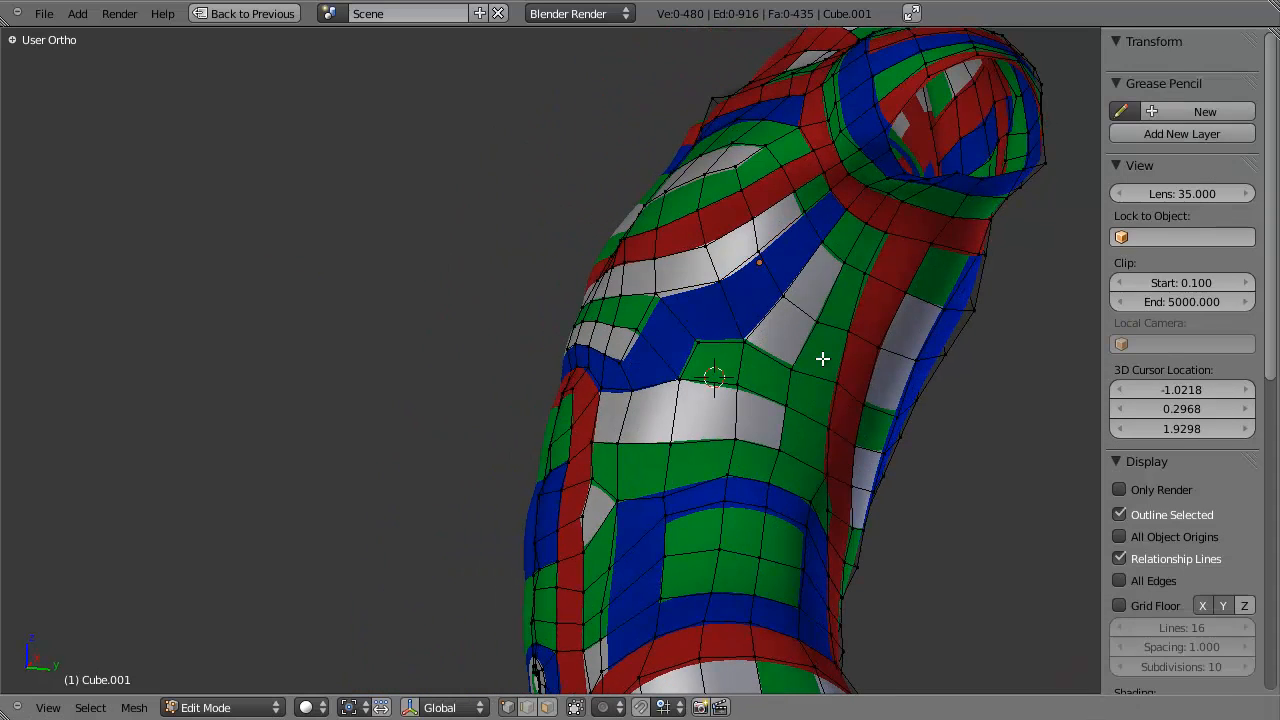
Leave the coloured torso's Edit Mode and open the plain grey male torso in Edit Mode, viewed from the side.
middle_click_drag(790, 217, 735, 194)
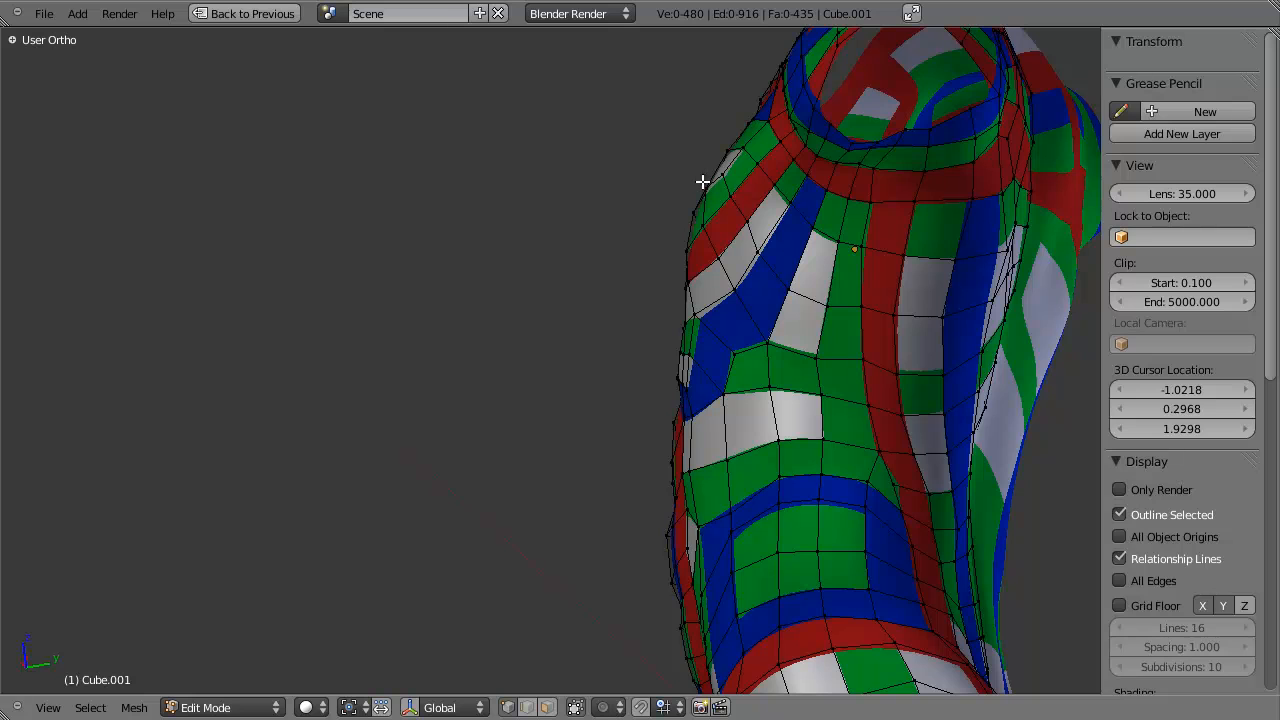
middle_click_drag(769, 256, 865, 142)
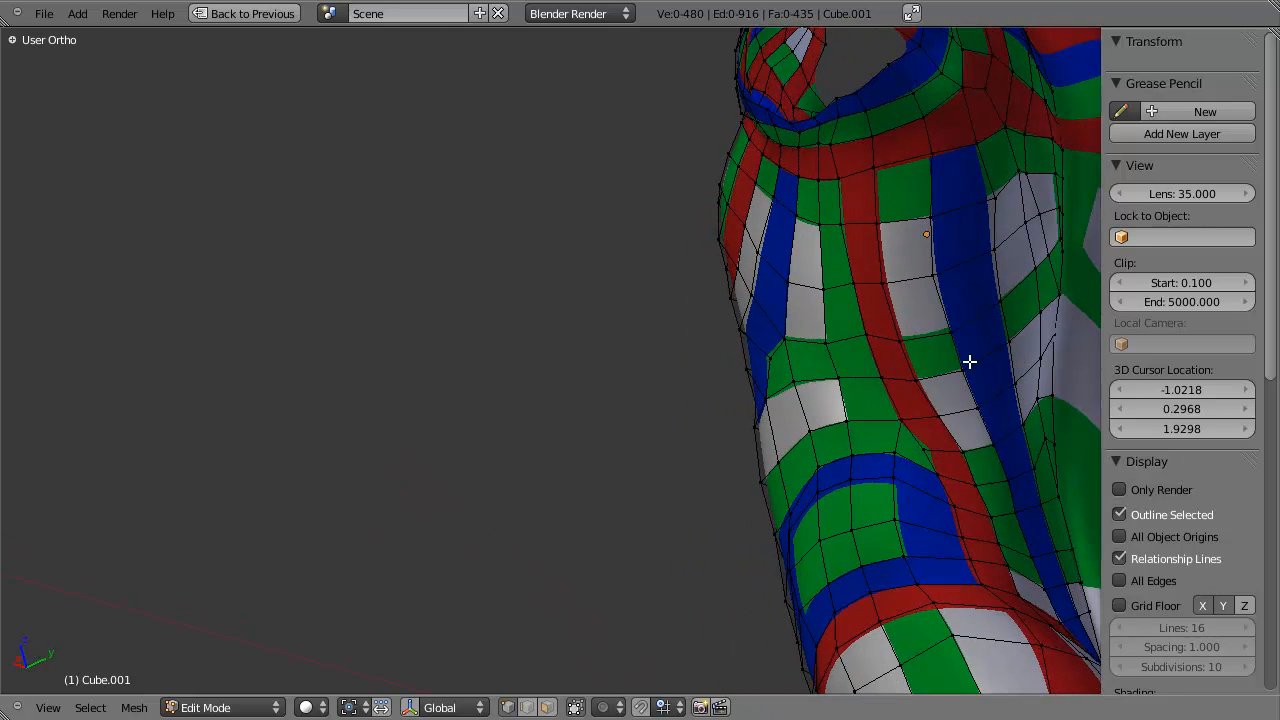
middle_click_drag(969, 361, 820, 360)
key("Tab")
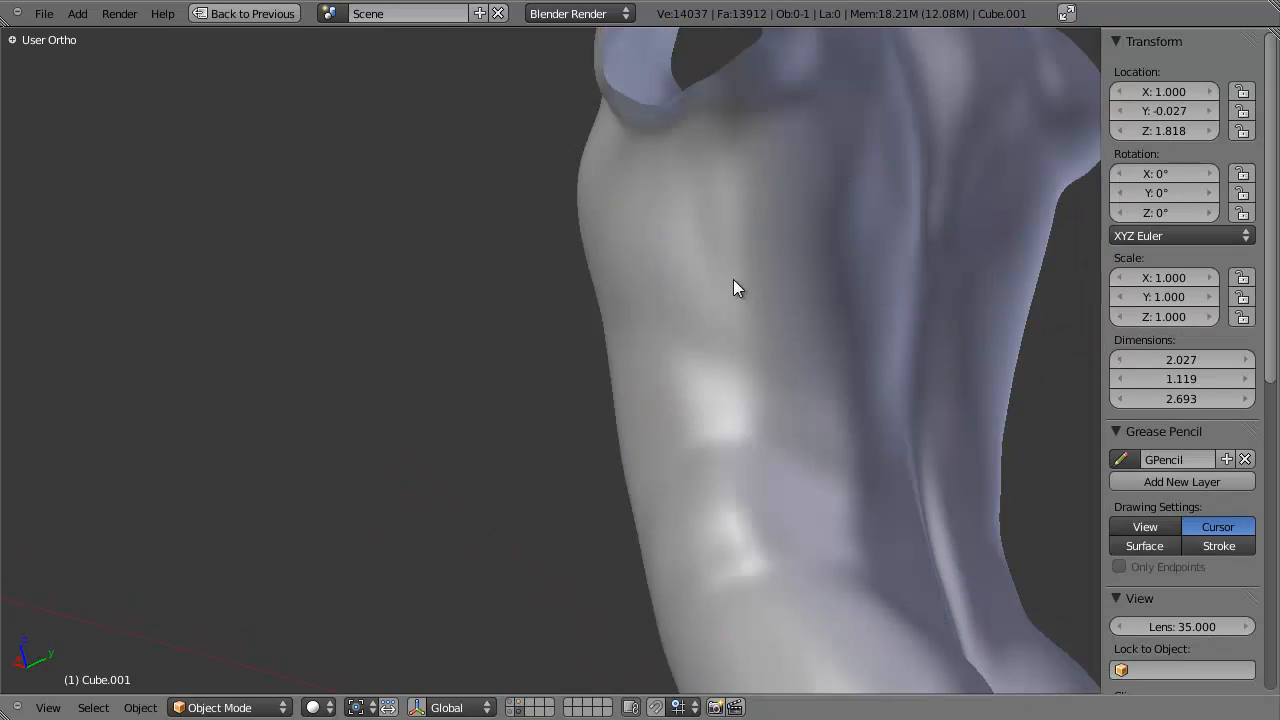
mouse_move(733, 279)
middle_mouse_down()
mouse_move(813, 286)
mouse_move(795, 281)
middle_mouse_up()
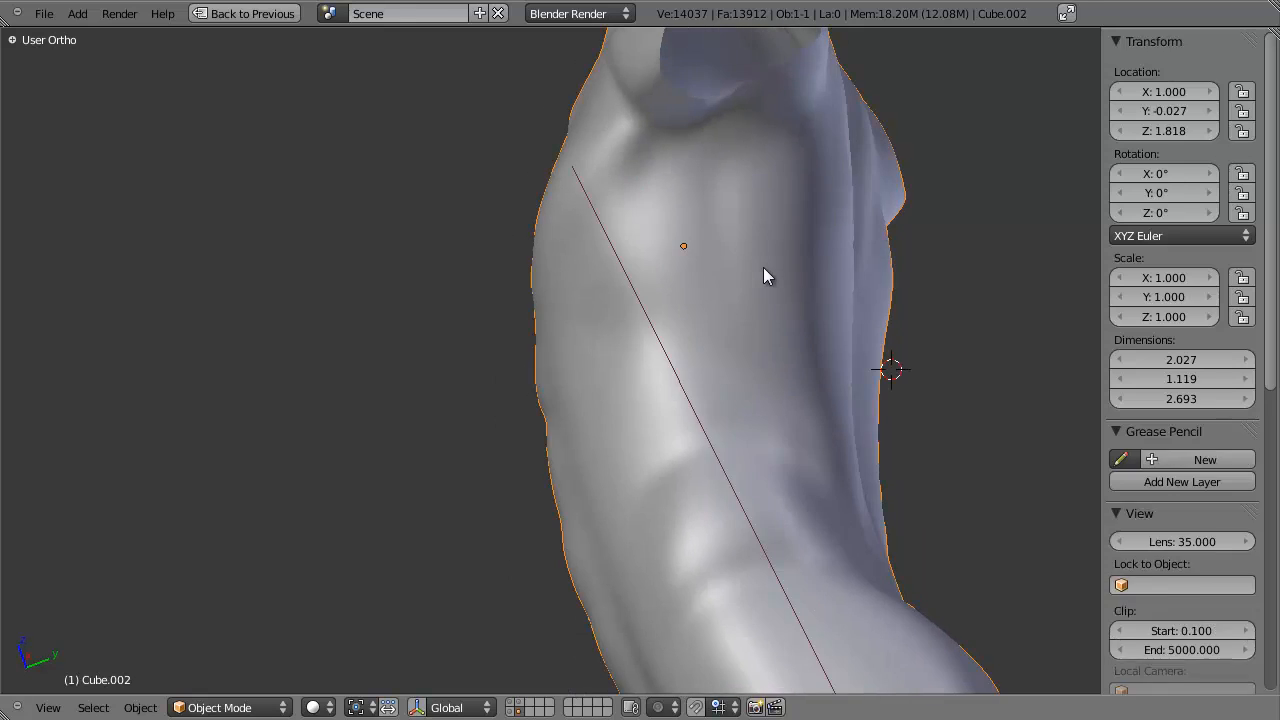
key("Tab")
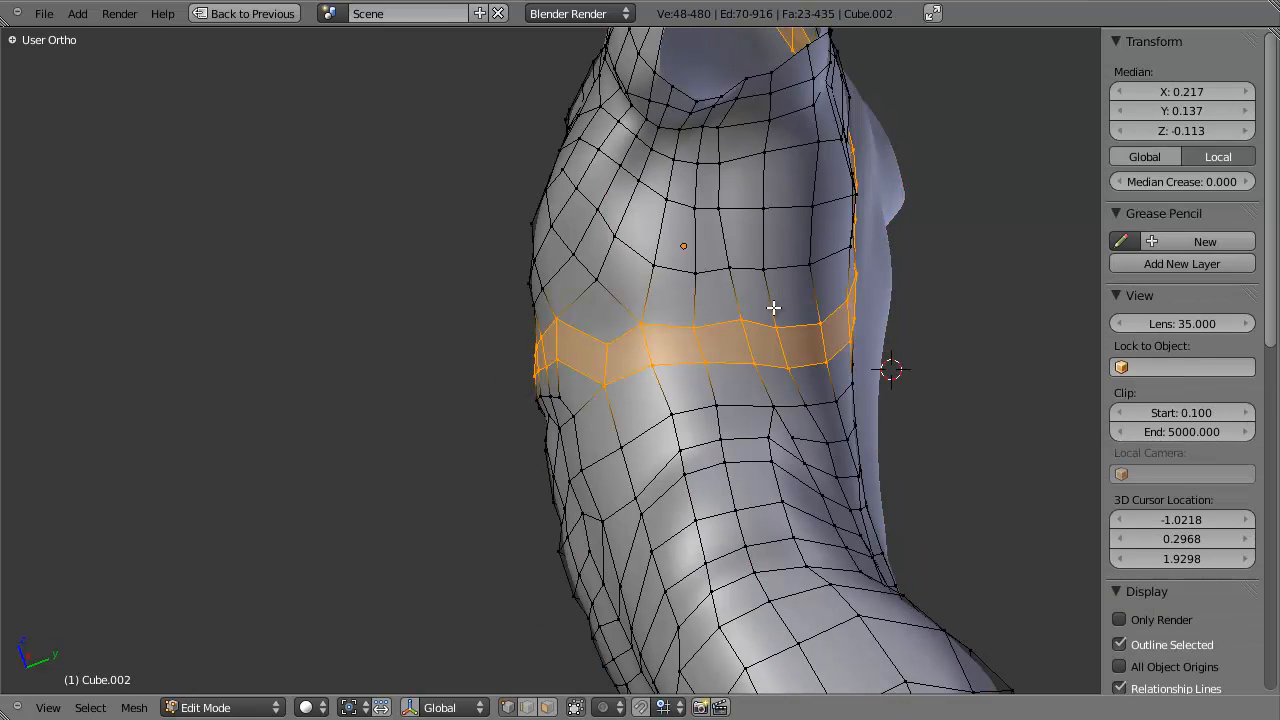
Clear the selection, leave Edit Mode, sketch Grease Pencil flow strokes down the torso's side and across the ribs, and delete the stroke layer.
key("a")
mouse_move(722, 126)
left_mouse_down()
mouse_move(762, 328)
mouse_move(843, 453)
left_mouse_up()
key("Tab")
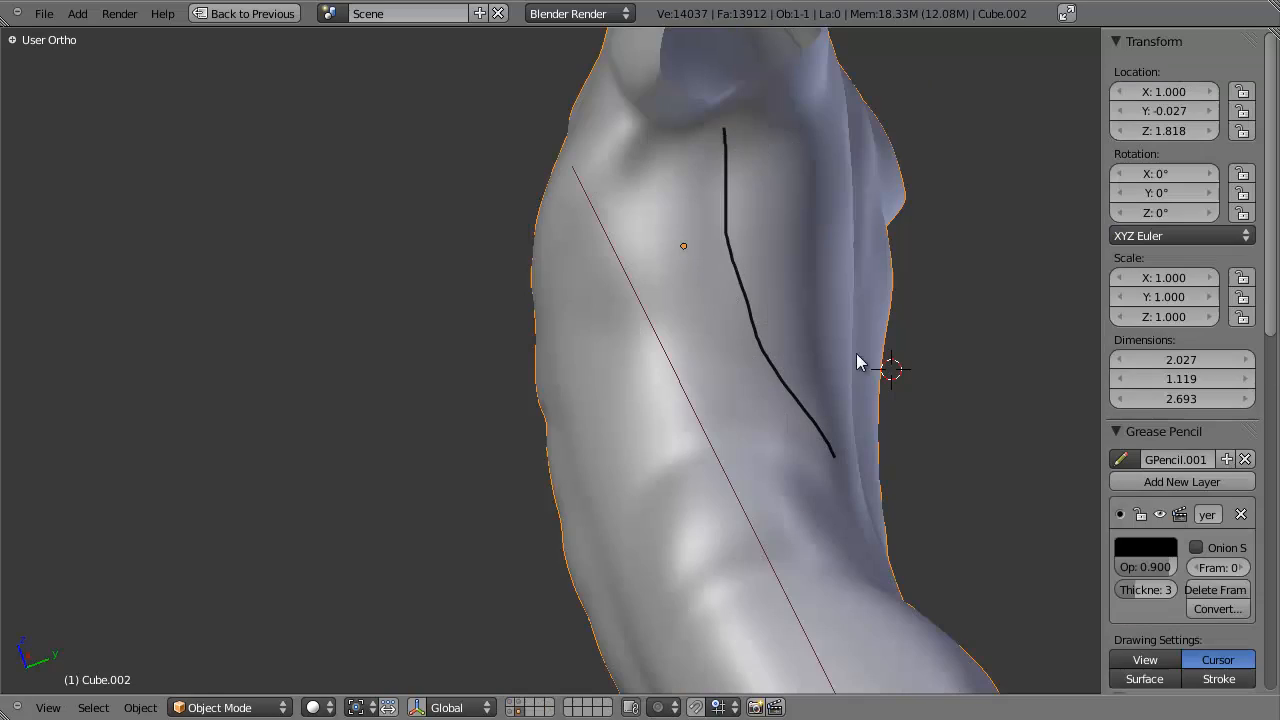
mouse_move(764, 140)
left_mouse_down()
mouse_move(768, 195)
mouse_move(826, 349)
mouse_move(866, 412)
left_mouse_up()
mouse_move(853, 377)
middle_mouse_down()
mouse_move(631, 274)
mouse_move(657, 274)
mouse_move(645, 270)
middle_mouse_up()
mouse_move(565, 258)
left_mouse_down()
mouse_move(612, 298)
mouse_move(710, 316)
left_mouse_up()
left_click_drag(622, 212, 717, 254)
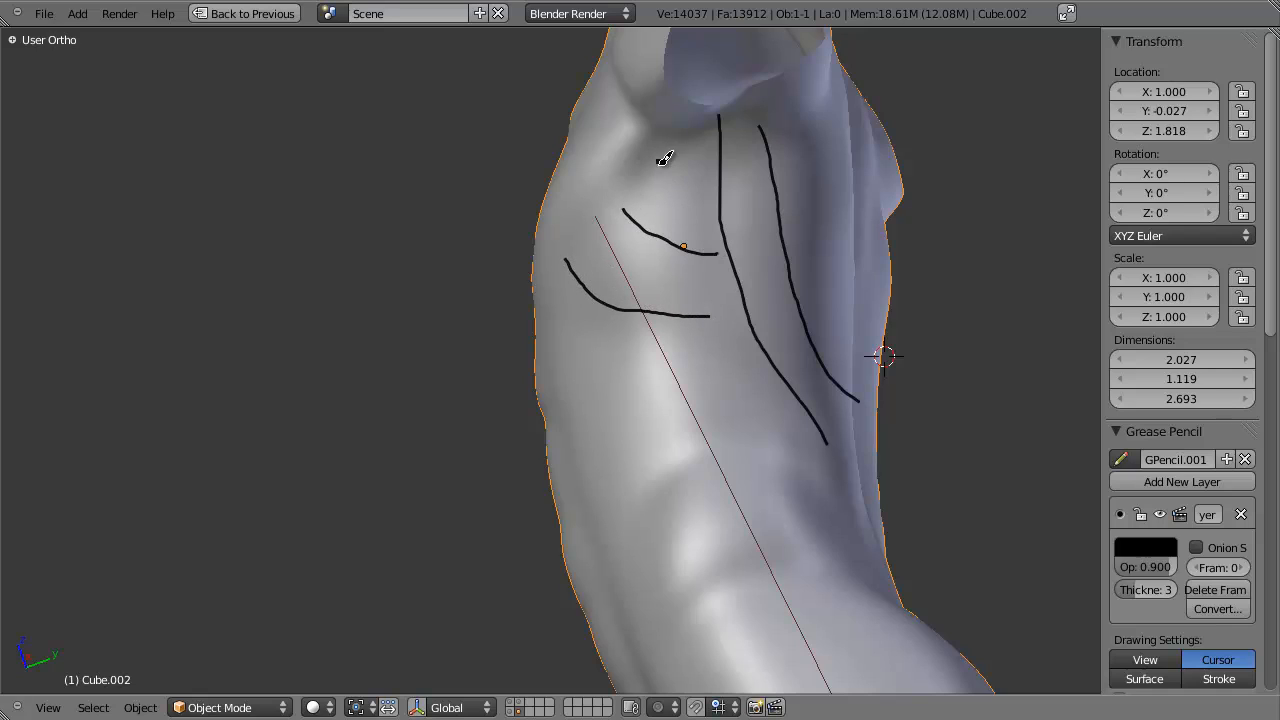
left_click_drag(659, 163, 711, 200)
left_click(1241, 514)
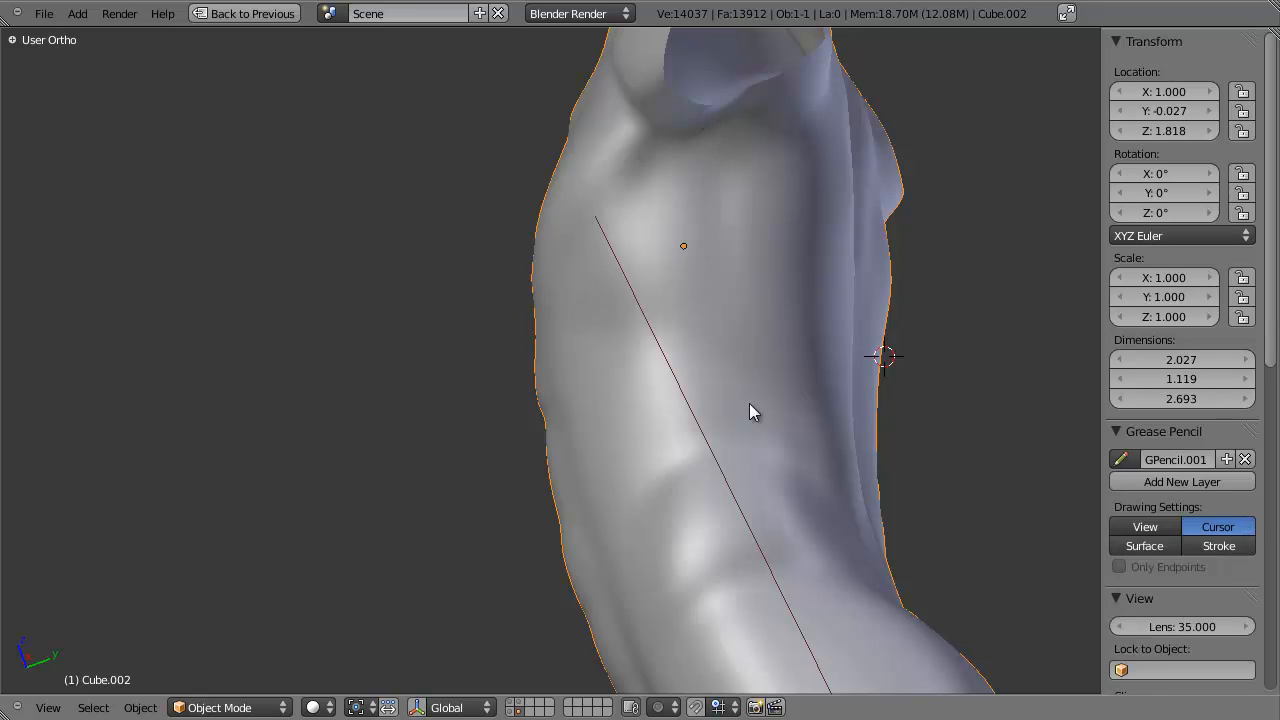
Return to the coloured torso in textured display and Edit Mode, viewed from the front with nothing selected.
key("Tab")
mouse_move(751, 409)
middle_mouse_down()
mouse_move(657, 314)
mouse_move(840, 413)
middle_mouse_up()
key("Tab")
key("alt+z")
scroll(706, 354, "up", 2)
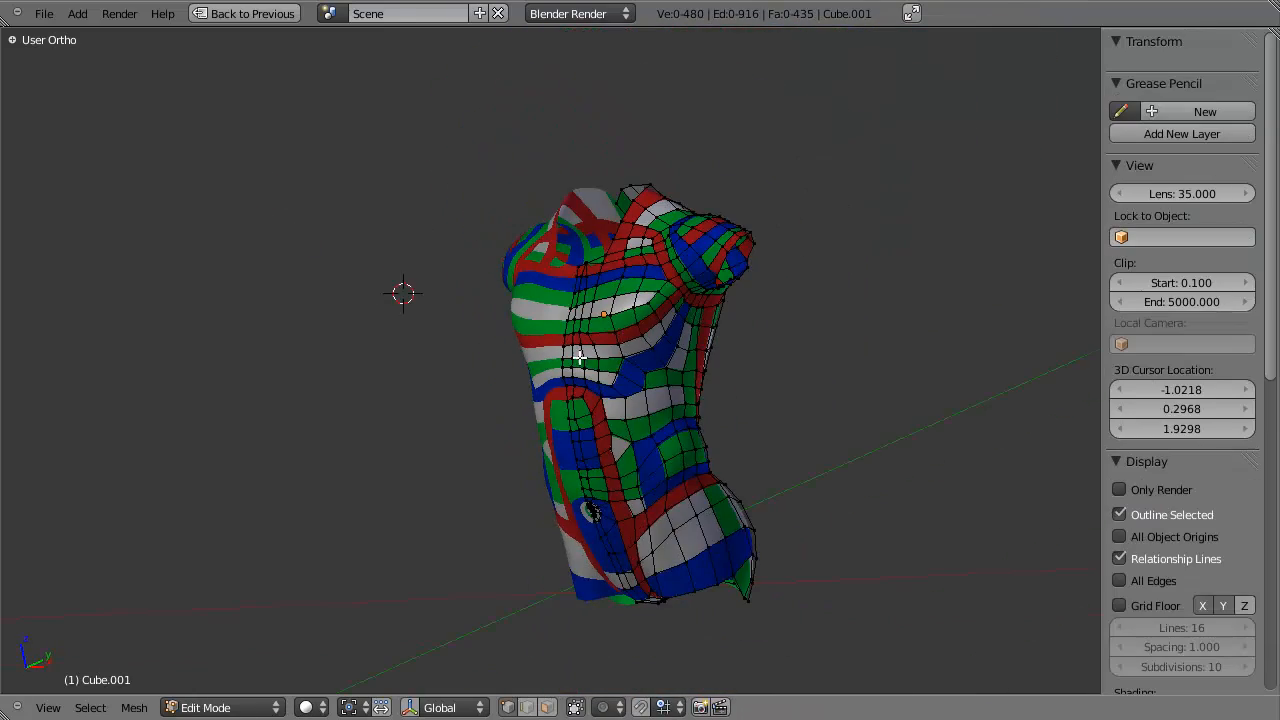
middle_click_drag(640, 360, 600, 316)
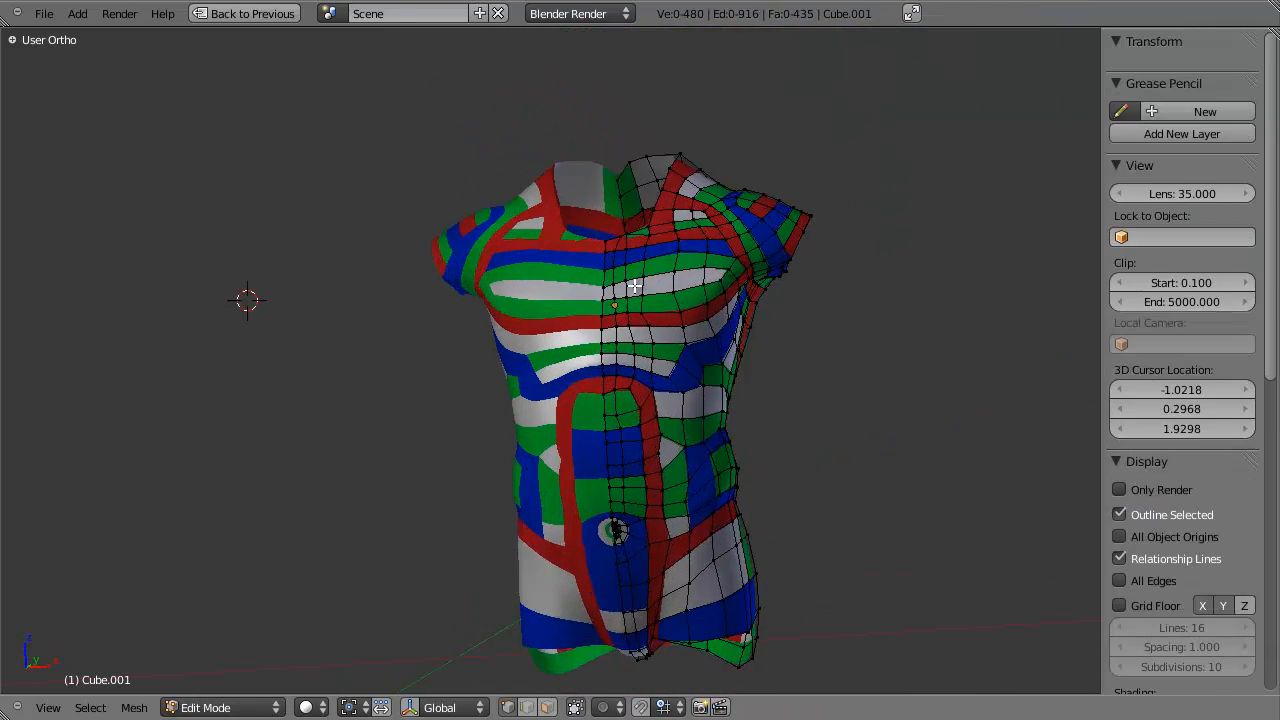
key("a")
scroll(600, 316, "up", 2)
key("a")
Switch to face selection and select the red face loop that frames the abdomen and runs around the hip to the back.
key("ctrl+Tab")
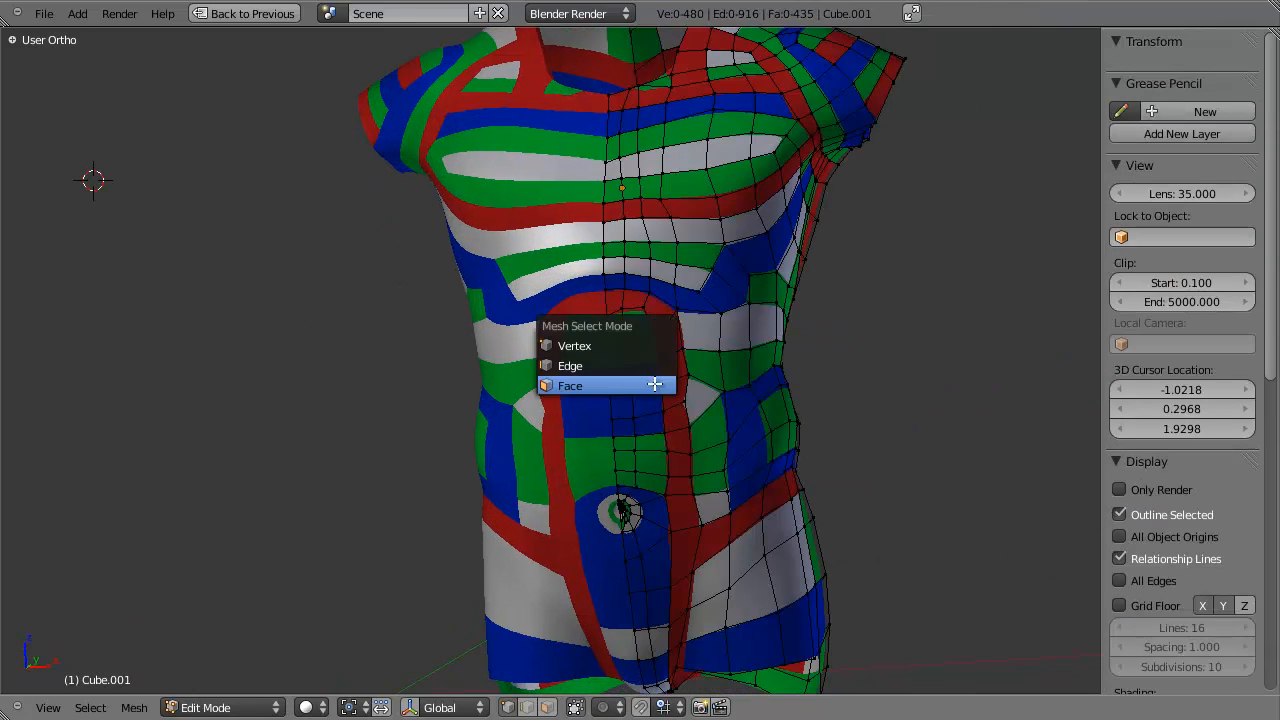
left_click(655, 382)
key("l")
middle_click_drag(643, 301, 622, 245, "shift")
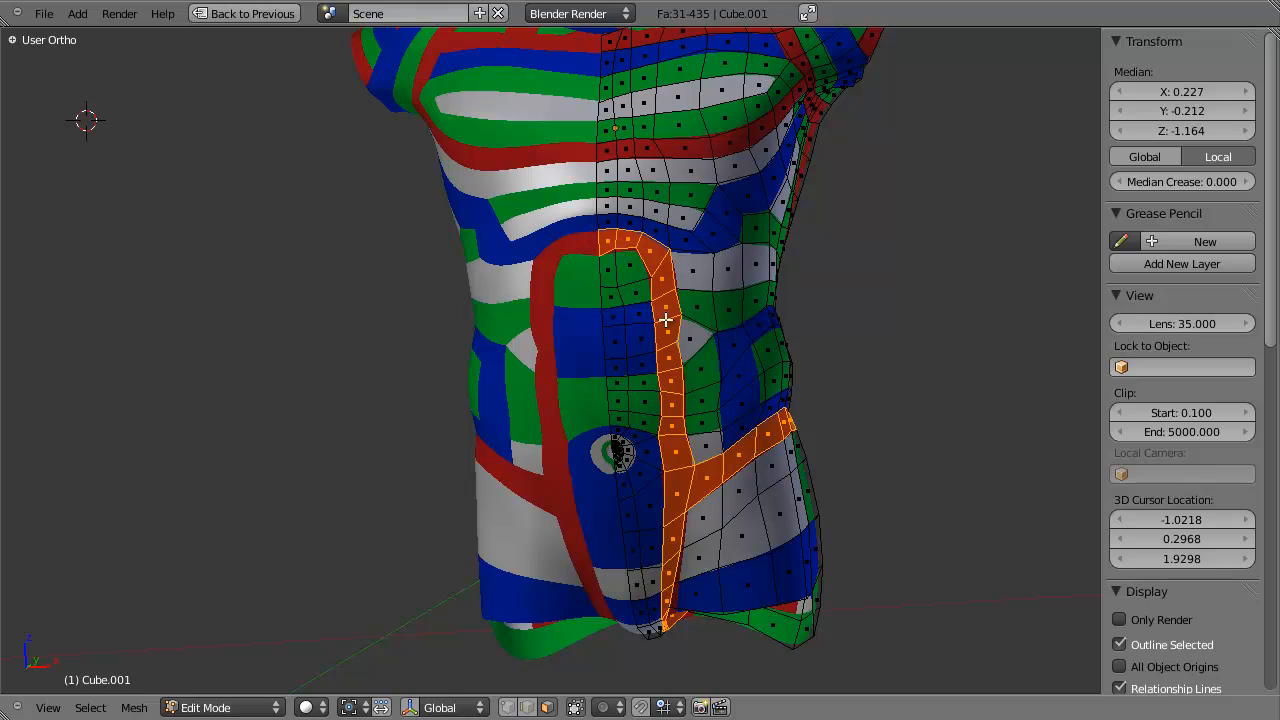
middle_click_drag(651, 384, 608, 282)
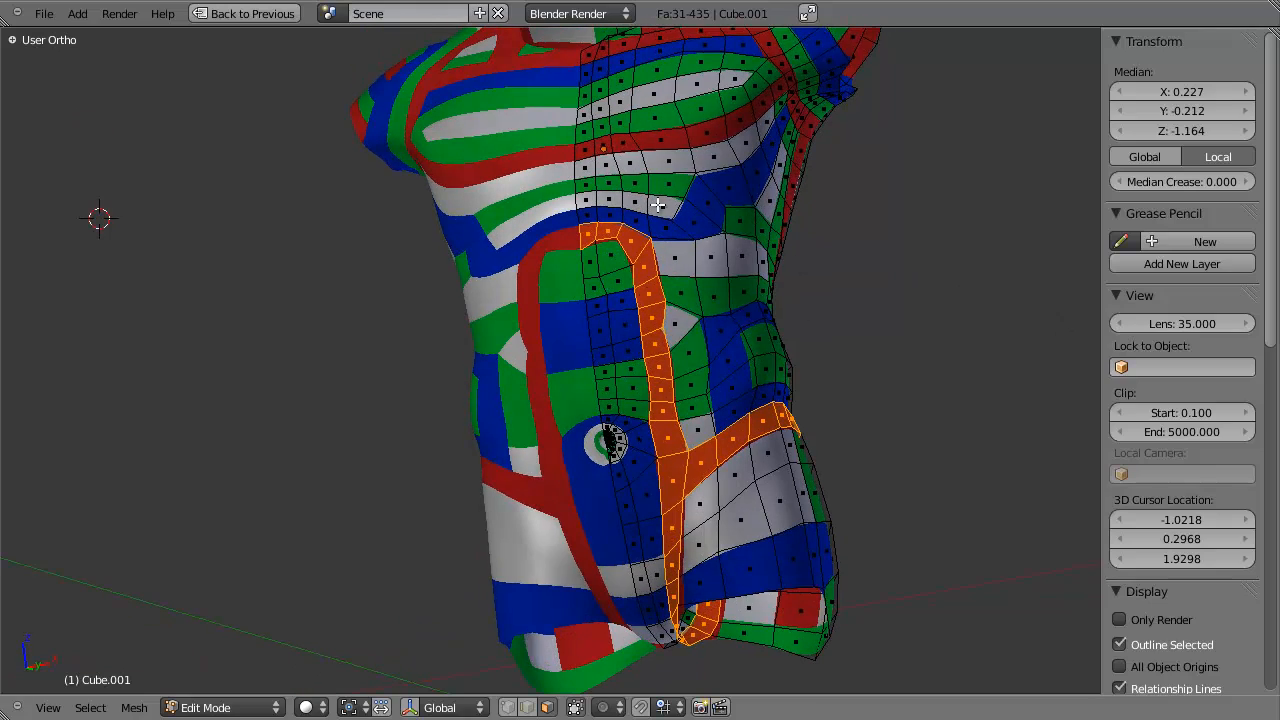
middle_click_drag(816, 553, 434, 380)
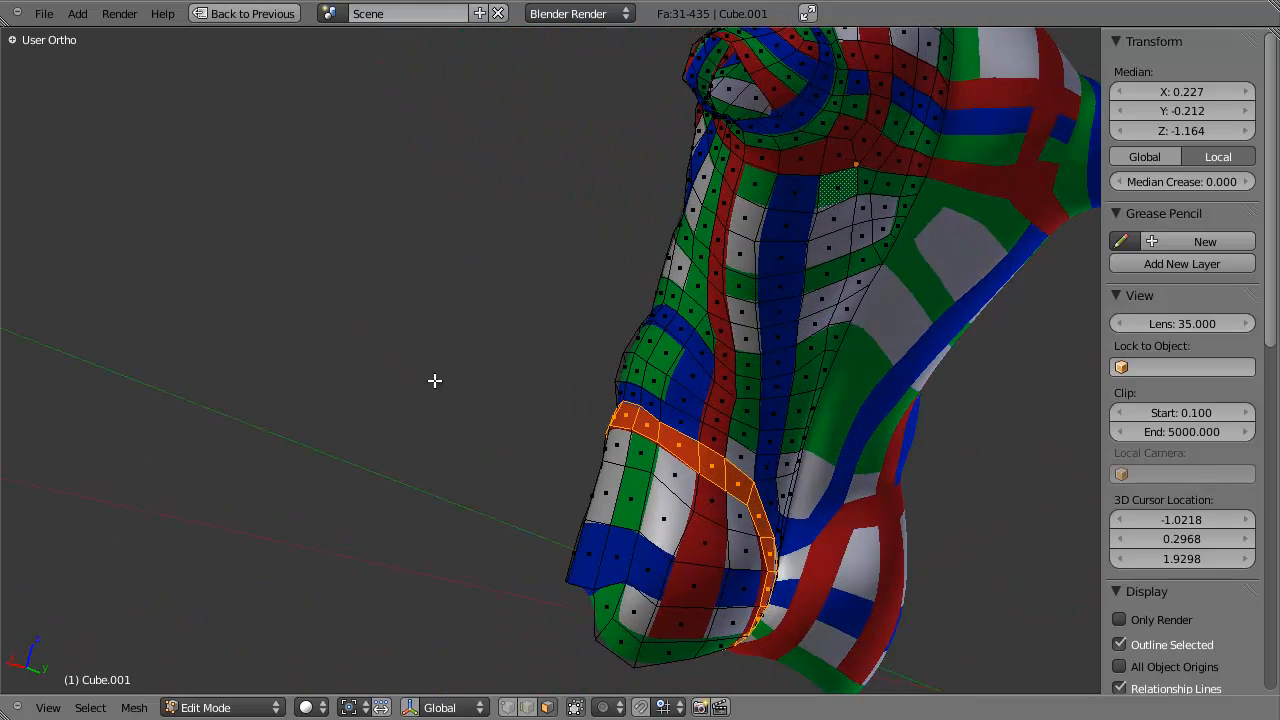
middle_click_drag(624, 421, 594, 340)
Select the red corner face beside the lower spine and the pole vertex above it in vertex selection, and clear the selection.
key("a")
right_click(629, 375)
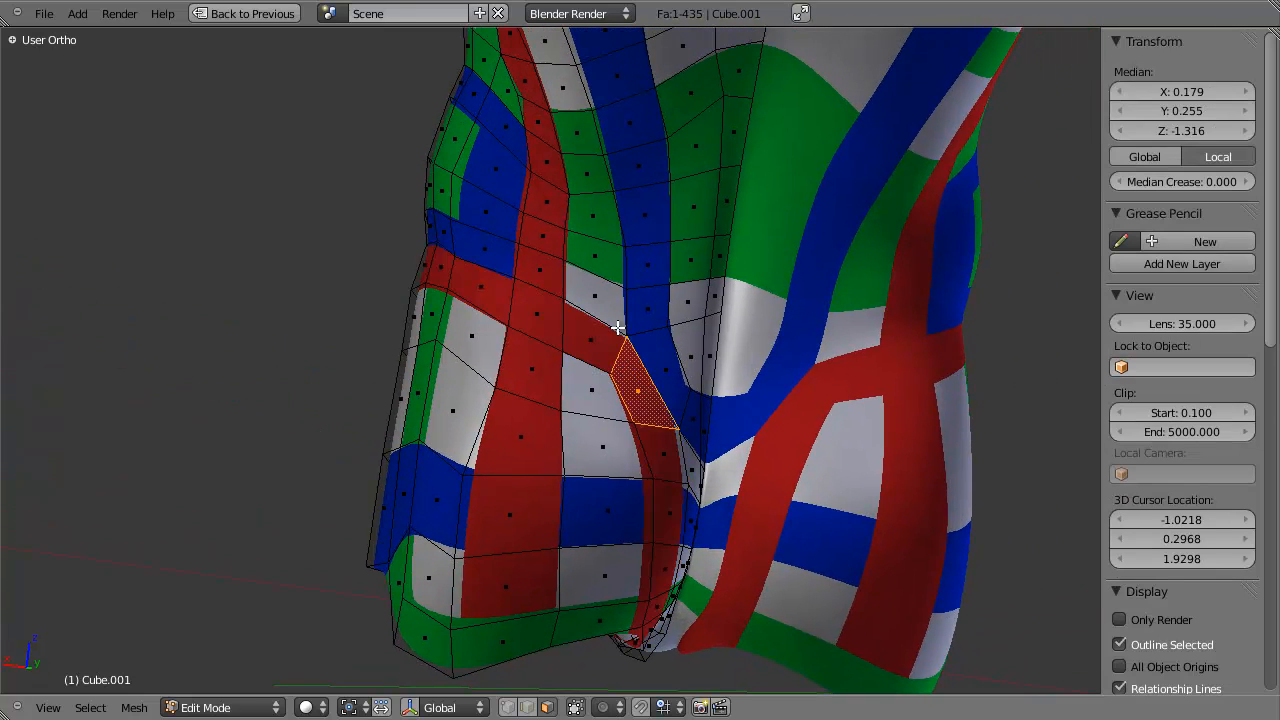
key("ctrl+Tab")
left_click(620, 288)
right_click(627, 336)
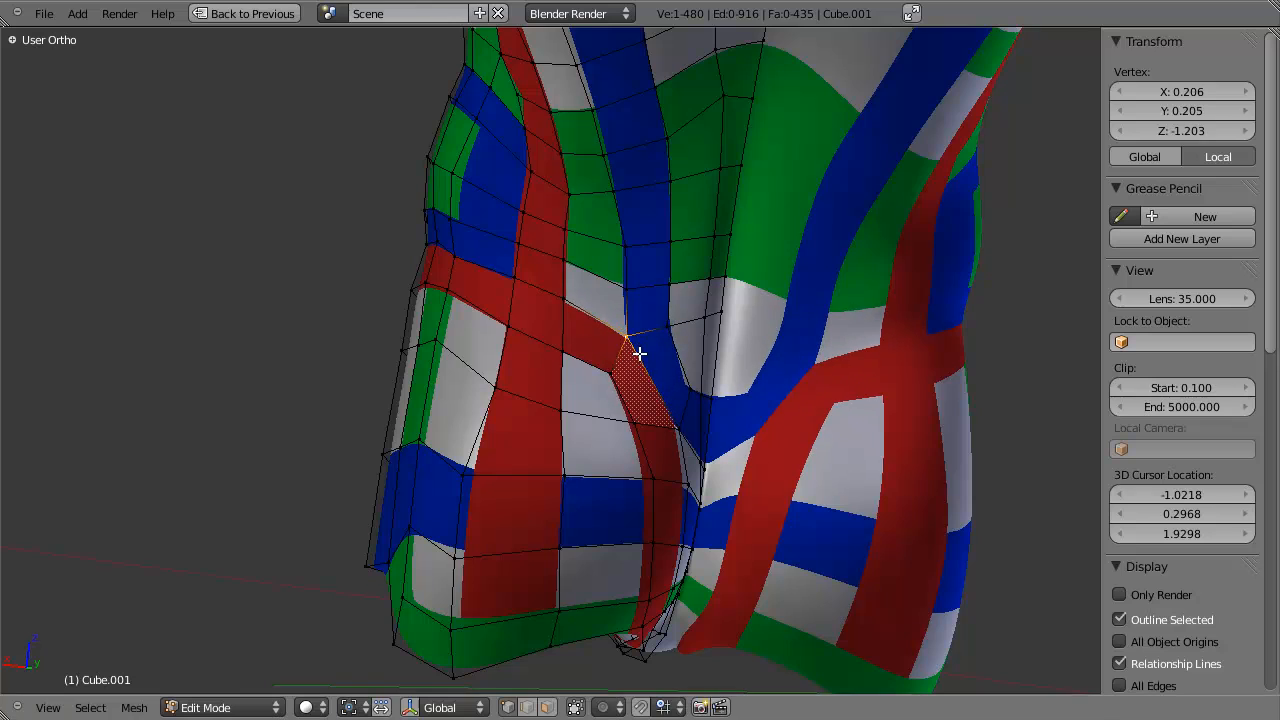
scroll(639, 353, "down", 3)
key("a")
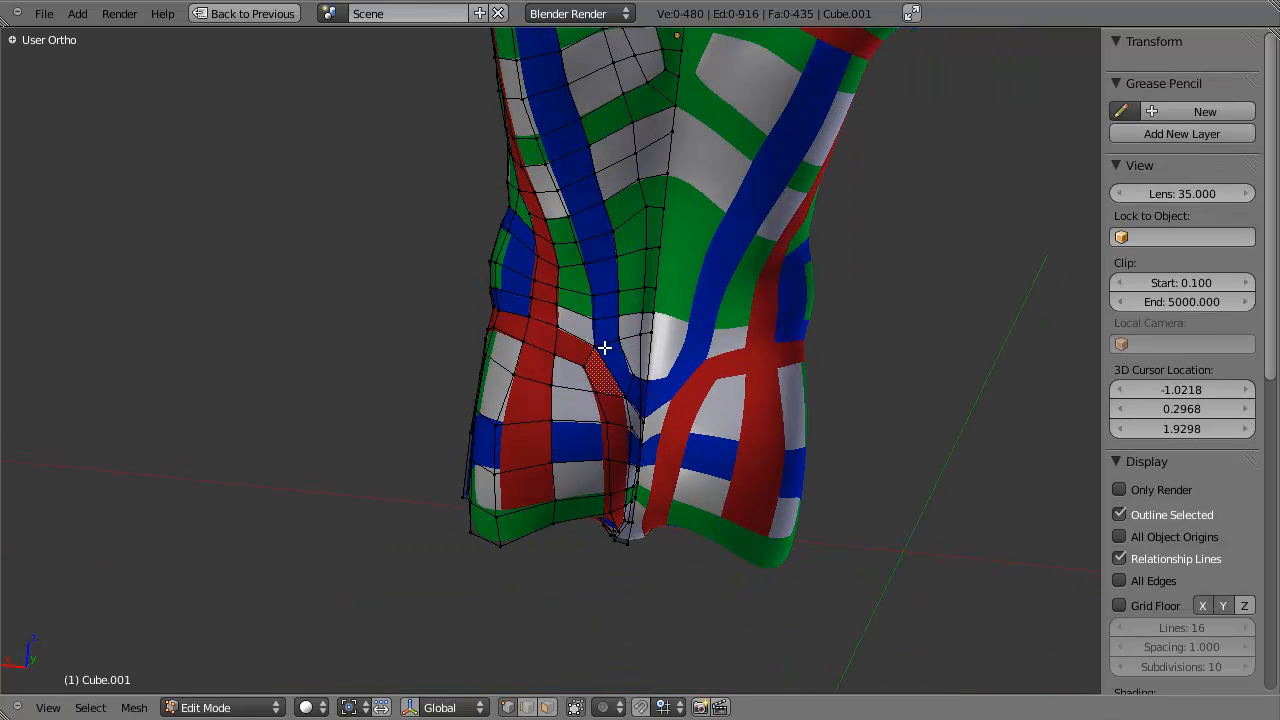
Show the plain torso in Object Mode, sketch Grease Pencil flow strokes over the lower back and buttock, and delete the stroke layer.
key("Tab")
key("1")
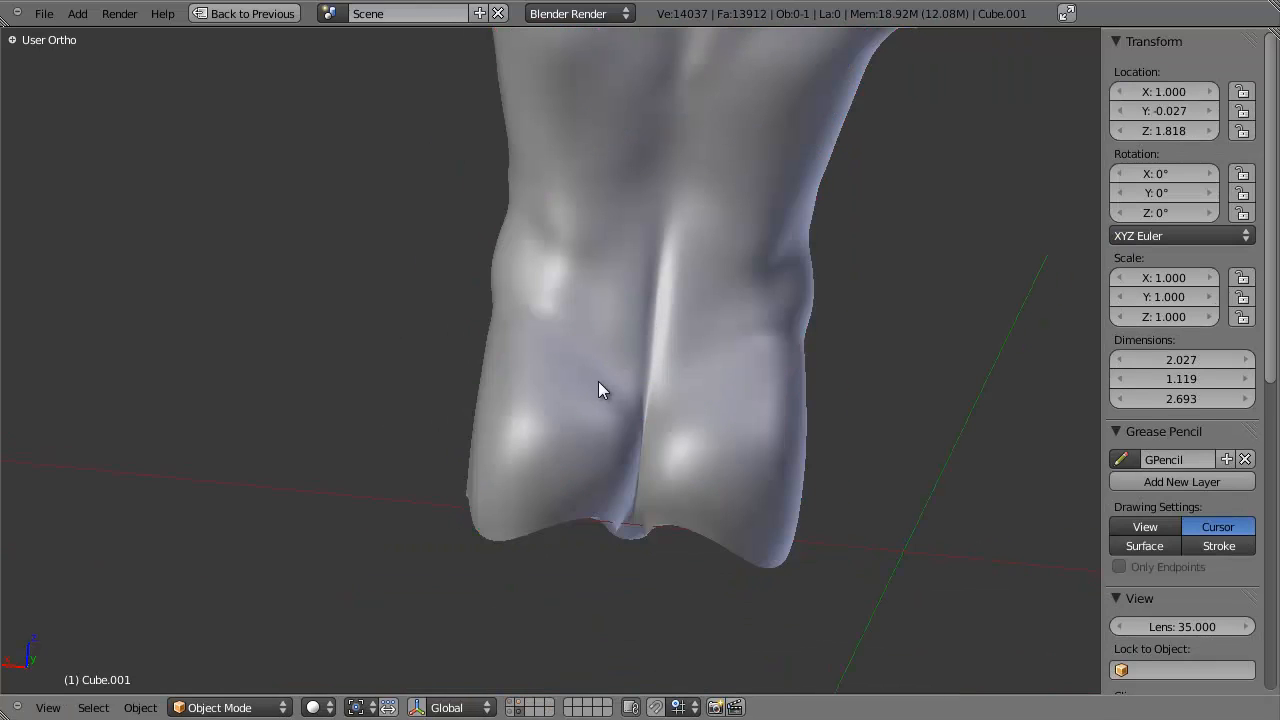
mouse_move(540, 334)
left_mouse_down()
mouse_move(600, 354)
mouse_move(634, 404)
left_mouse_up()
left_click_drag(597, 358, 606, 250)
left_click_drag(658, 265, 655, 241)
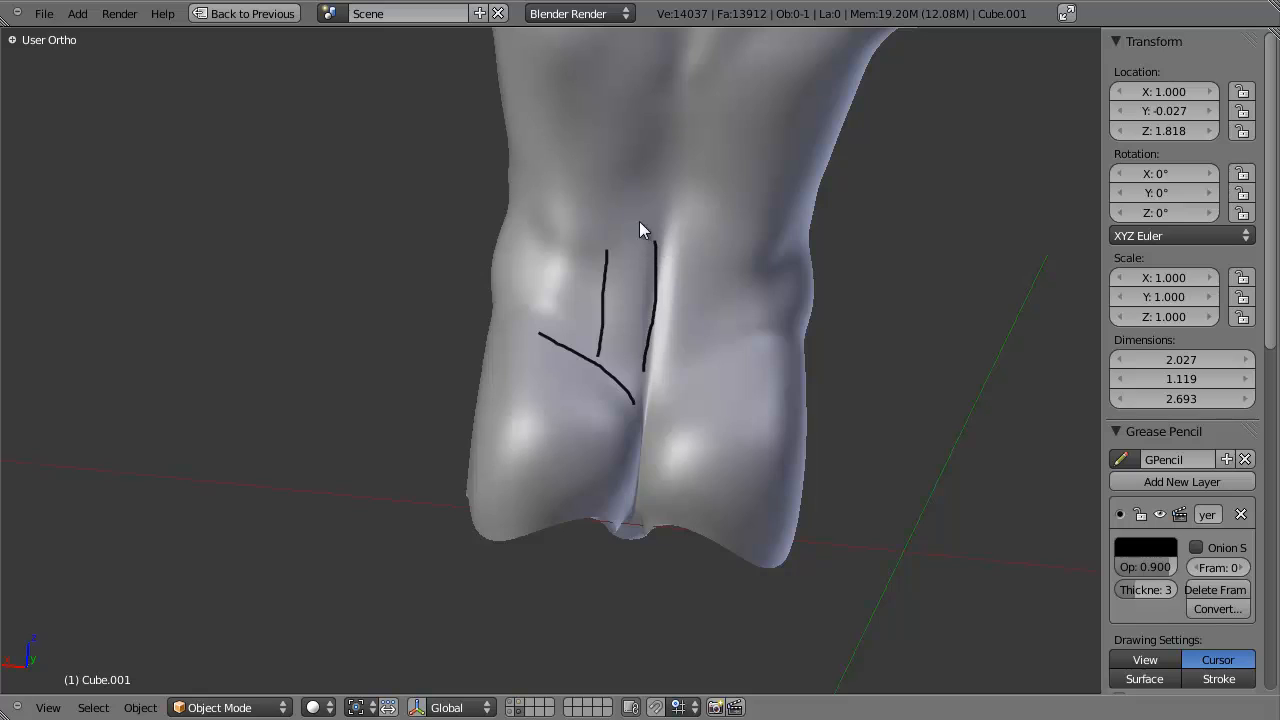
mouse_move(655, 157)
left_mouse_down()
mouse_move(641, 210)
mouse_move(560, 276)
mouse_move(522, 283)
left_mouse_up()
mouse_move(634, 464)
left_mouse_down()
mouse_move(623, 449)
mouse_move(551, 449)
mouse_move(484, 540)
left_mouse_up()
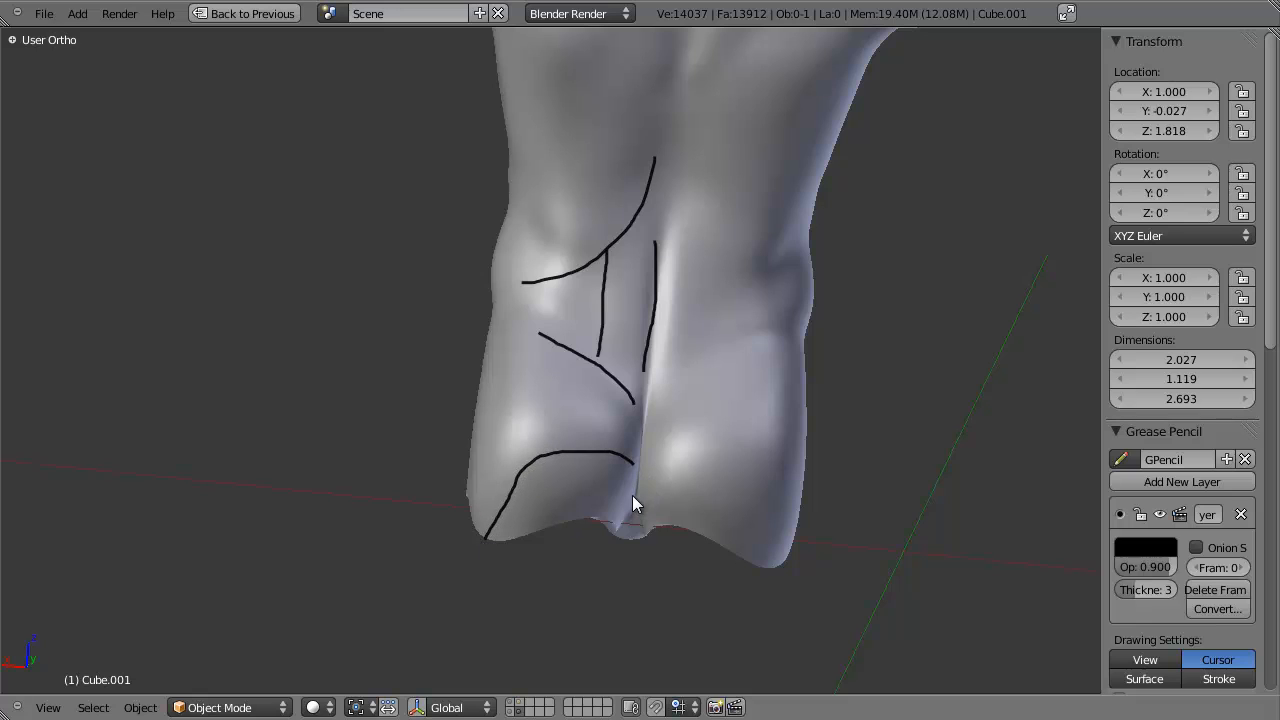
mouse_move(632, 495)
left_mouse_down()
mouse_move(556, 500)
mouse_move(480, 560)
left_mouse_up()
mouse_move(644, 416)
left_mouse_down()
mouse_move(526, 420)
mouse_move(471, 474)
mouse_move(460, 545)
left_mouse_up()
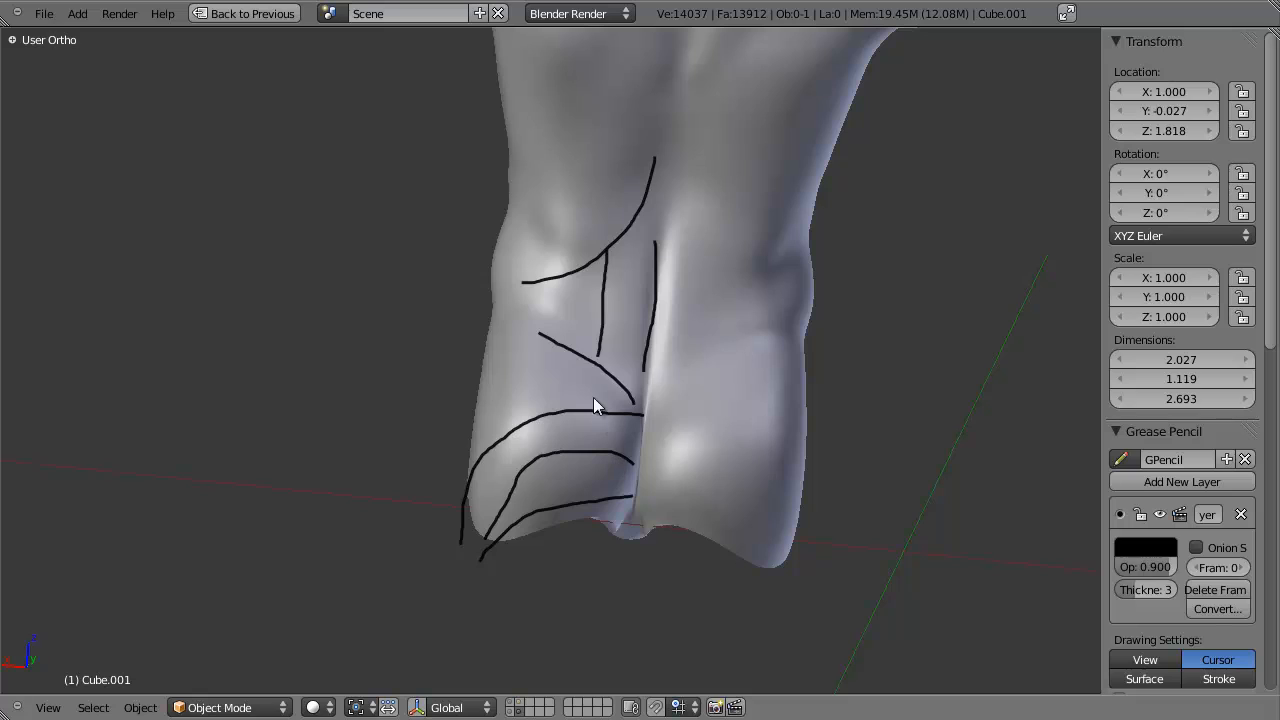
left_click(1241, 515)
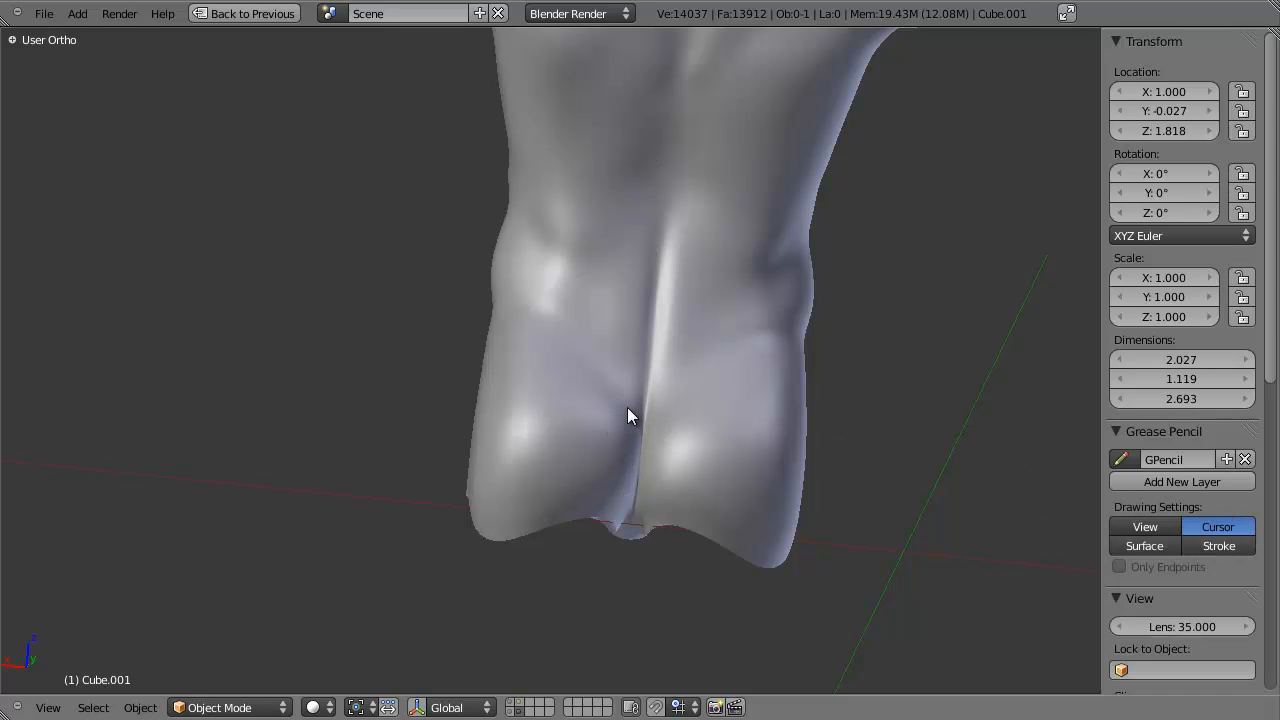
Return to the textured torso in Edit Mode with face selection and select the red loop over the hip and down the inner buttock.
key("alt+z")
key("Tab")
scroll(684, 461, "up", 2)
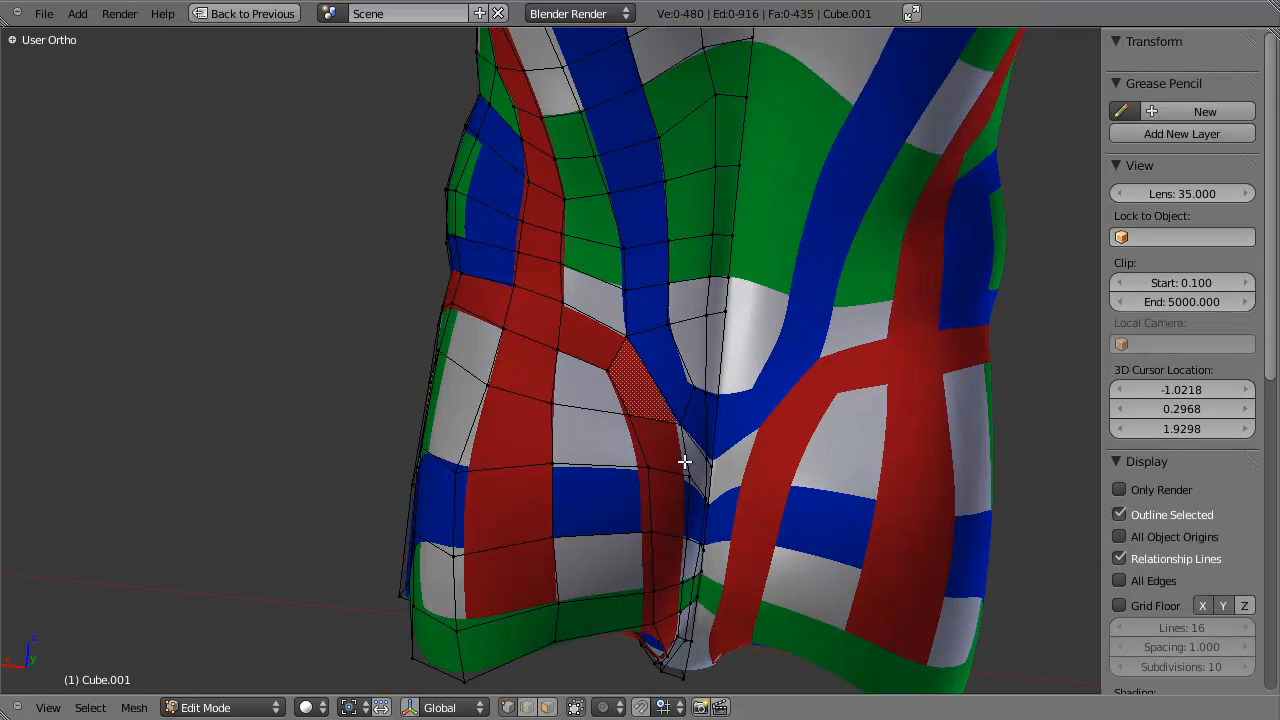
key("ctrl+Tab")
left_click(657, 540)
right_click(686, 423, "alt")
middle_click_drag(686, 423, 741, 582)
key("a")
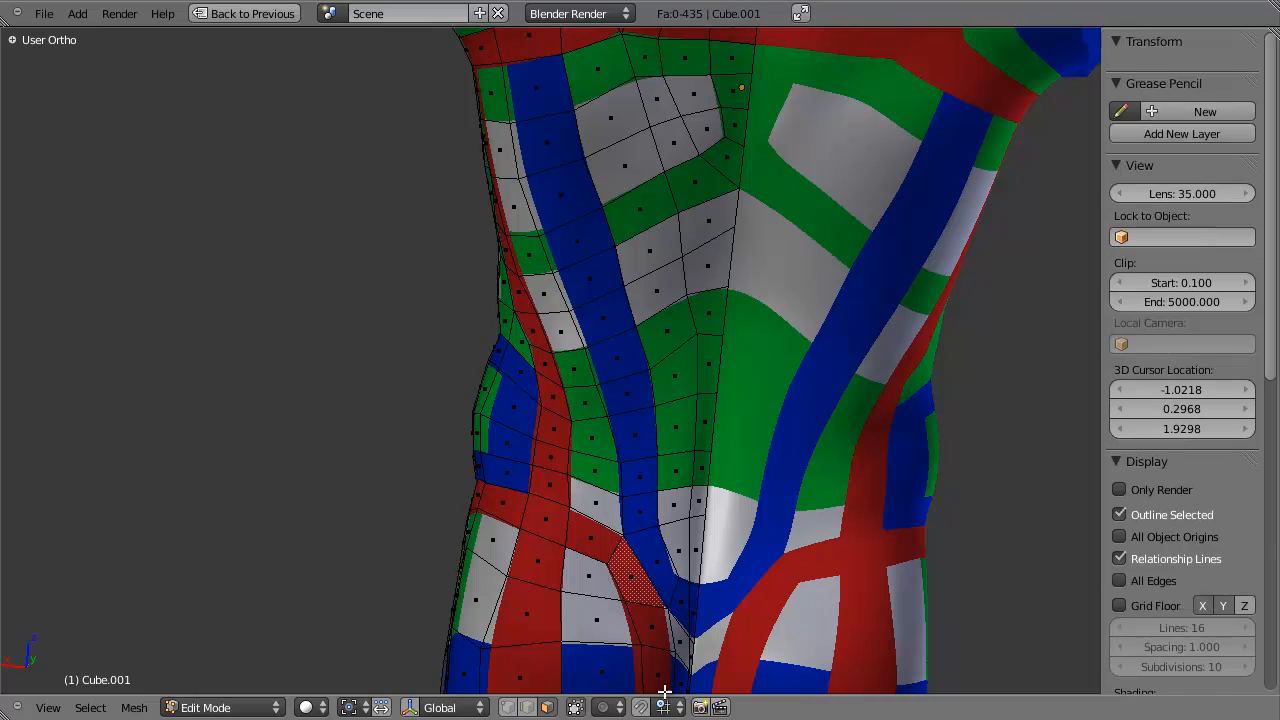
right_click(640, 598, "alt")
scroll(669, 514, "down", 3)
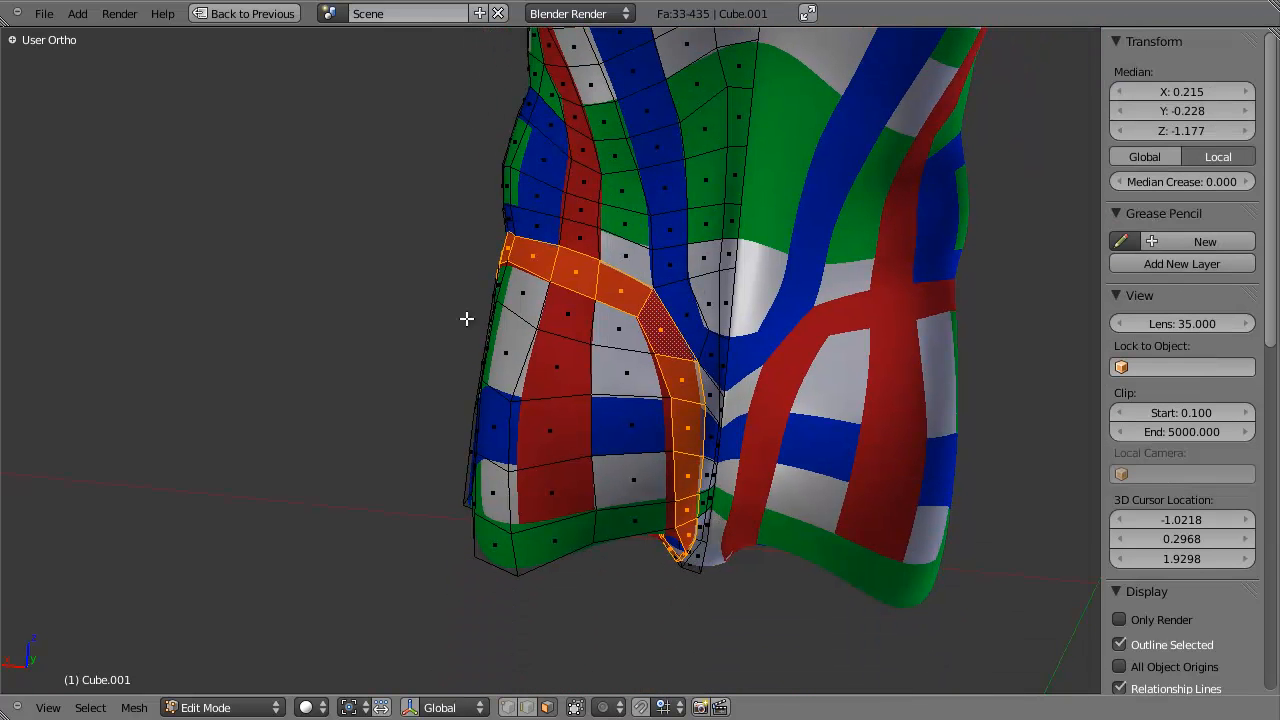
Select the vertical red face loop over the buttock, add the crossing loops at the hip, and clear the selection.
middle_click_drag(466, 317, 649, 337)
right_click(630, 387, "alt")
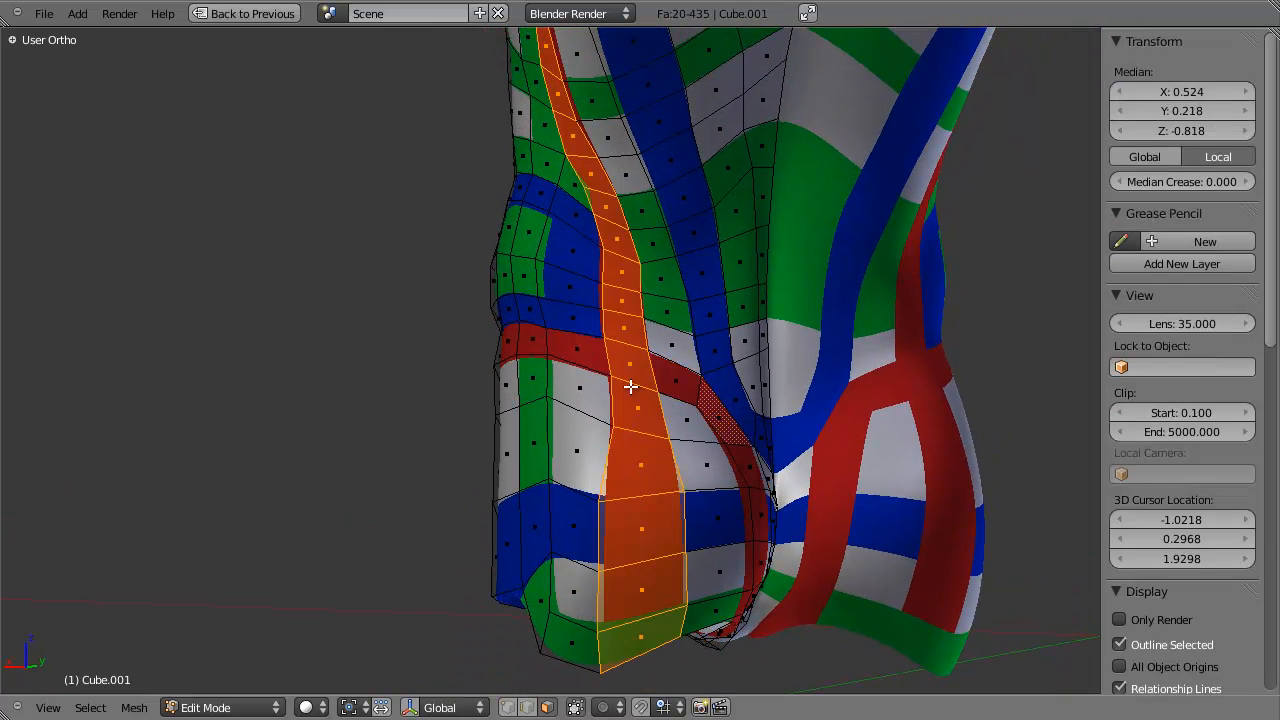
right_click(679, 402, "alt+shift")
right_click(574, 354, "alt+shift")
middle_click_drag(574, 354, 611, 483)
key("a")
Select the green face loop that runs along the buttock's lower edge and up the side of the torso.
middle_click_drag(551, 351, 770, 365)
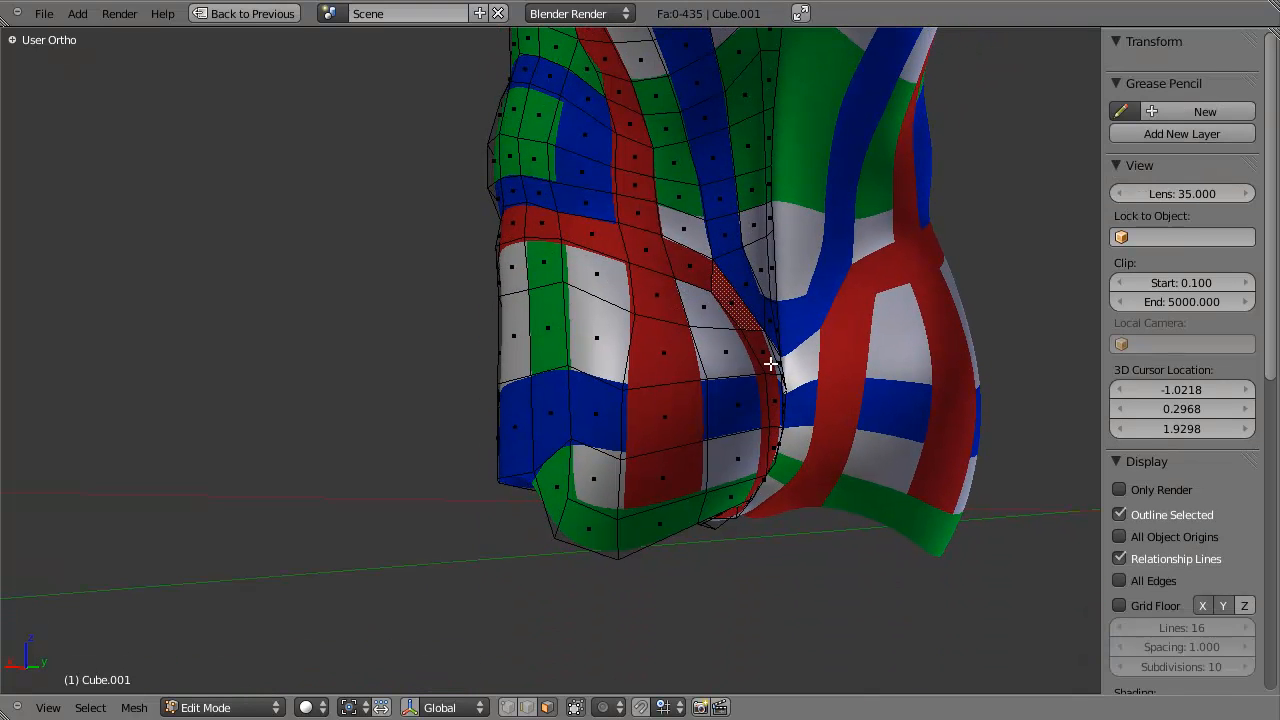
right_click(556, 509, "alt")
middle_click_drag(556, 509, 510, 471)
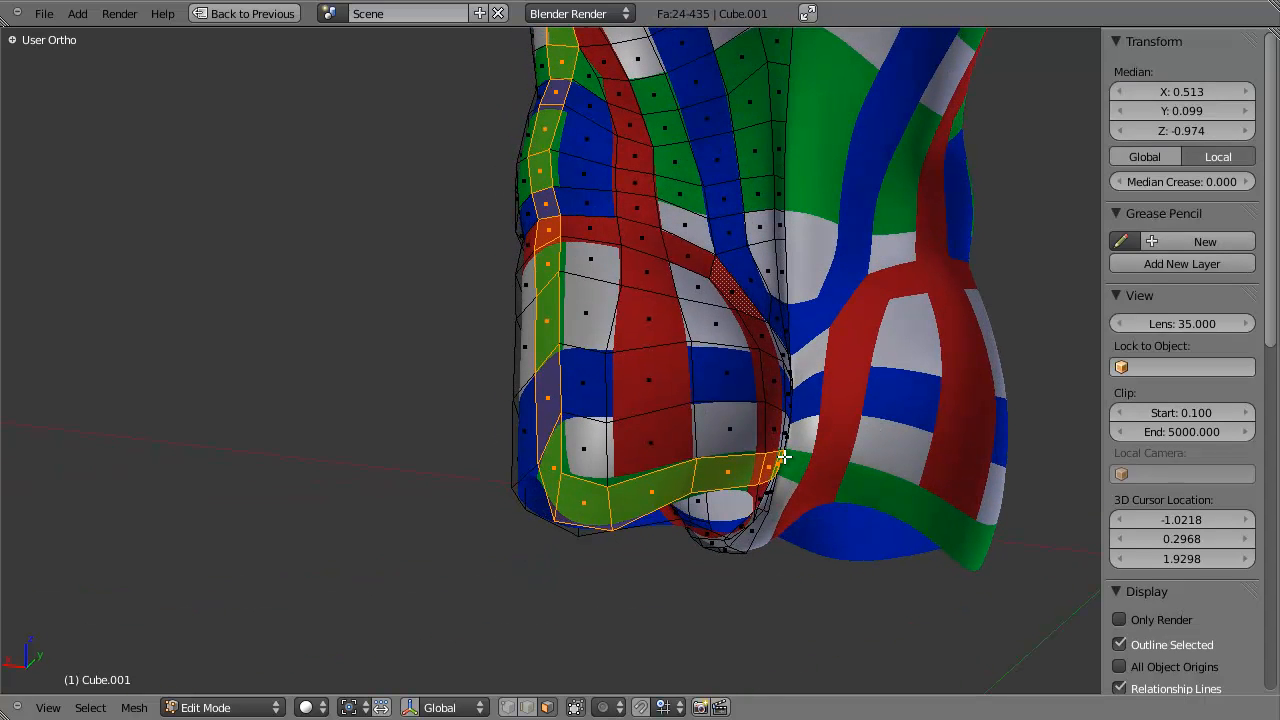
Try moving a single green face on the lower edge of the buttock.
right_click(605, 503)
key("g")
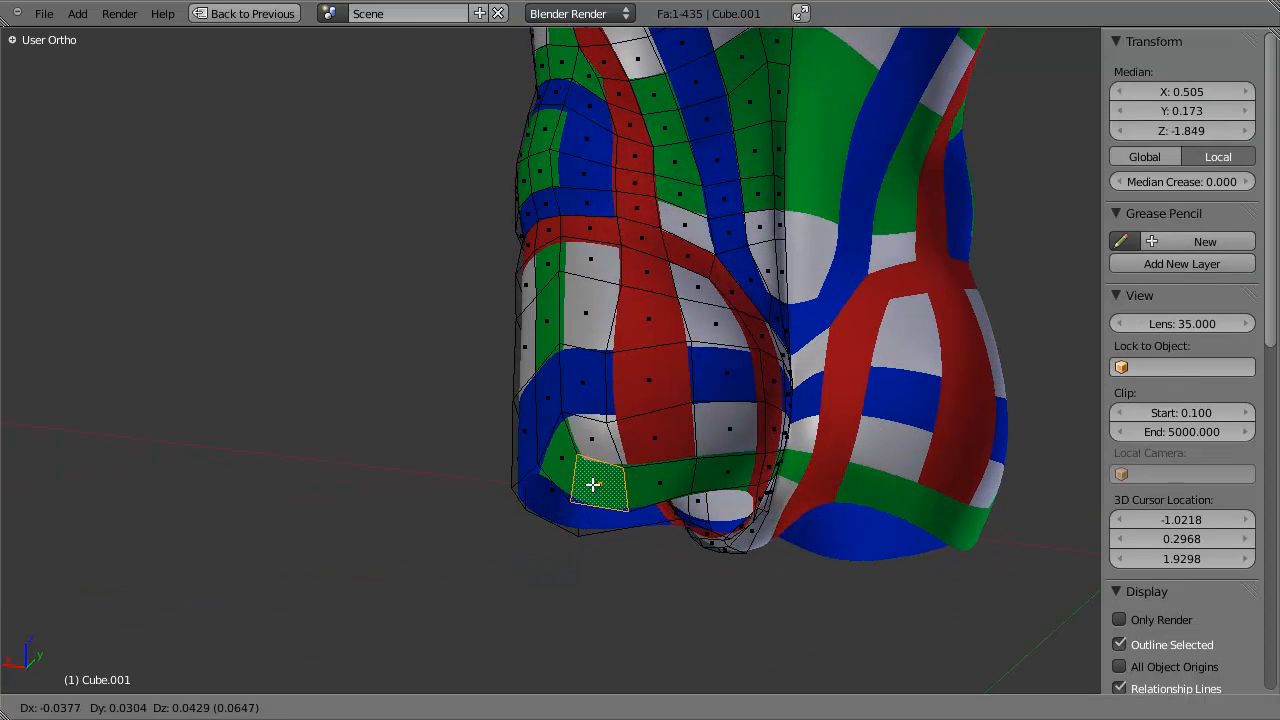
right_click(572, 549)
Box-select the six green faces at the side of the waist and try moving them.
middle_click_drag(682, 428, 609, 337)
key("a")
key("b")
left_click_drag(393, 234, 523, 277)
middle_click_drag(386, 414, 549, 289)
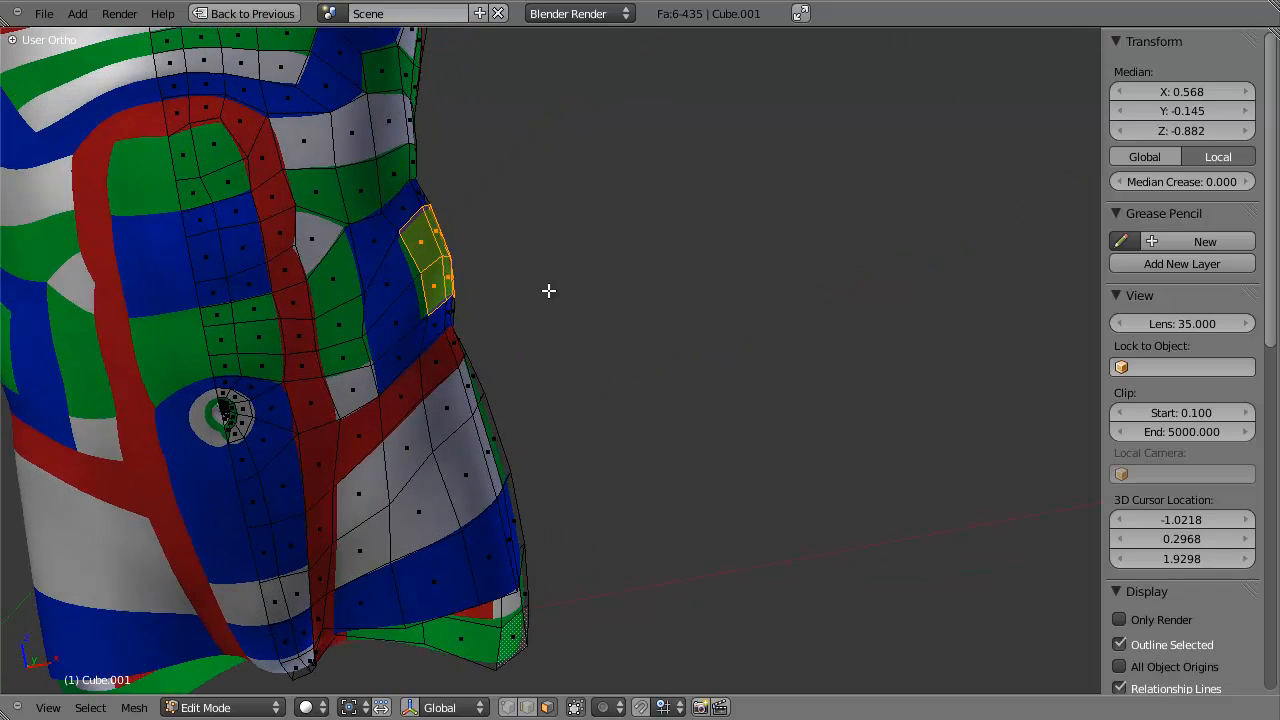
key("g")
right_click(500, 290)
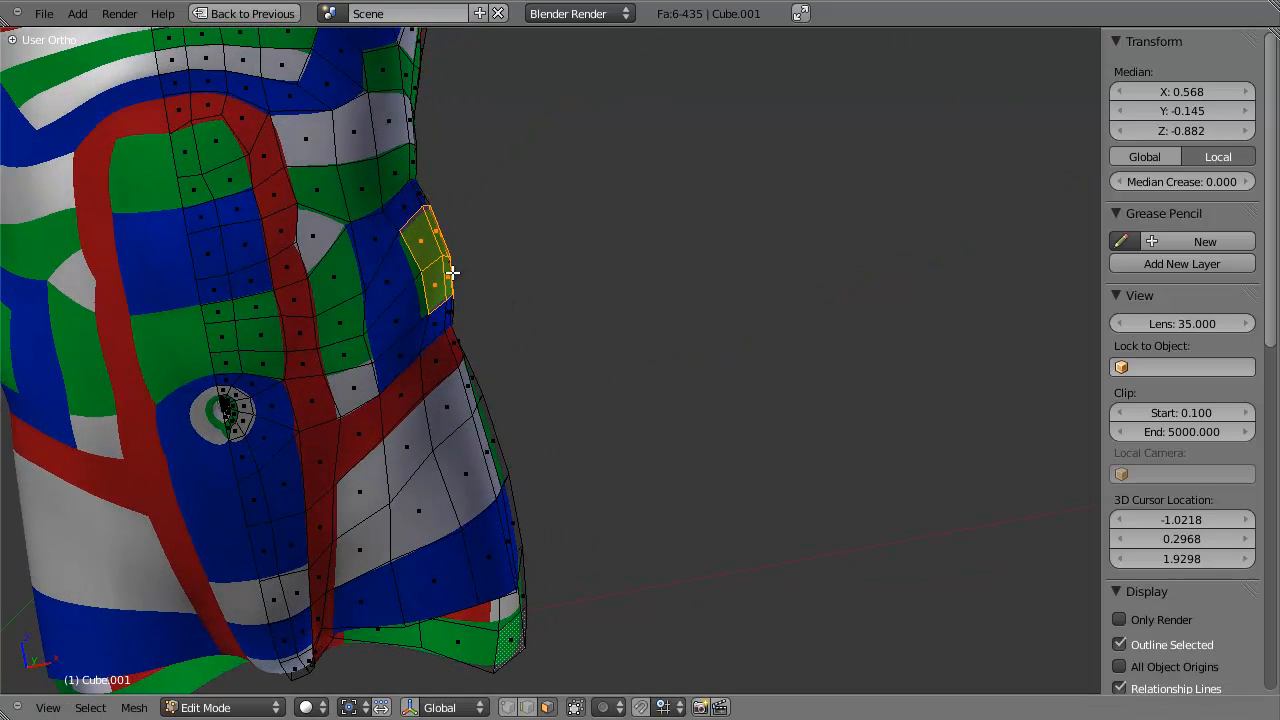
Select two neighbouring red faces at the side of the hip, try moving them, and clear the selection.
middle_click_drag(453, 272, 530, 318)
right_click(539, 323)
right_click(547, 311, "shift")
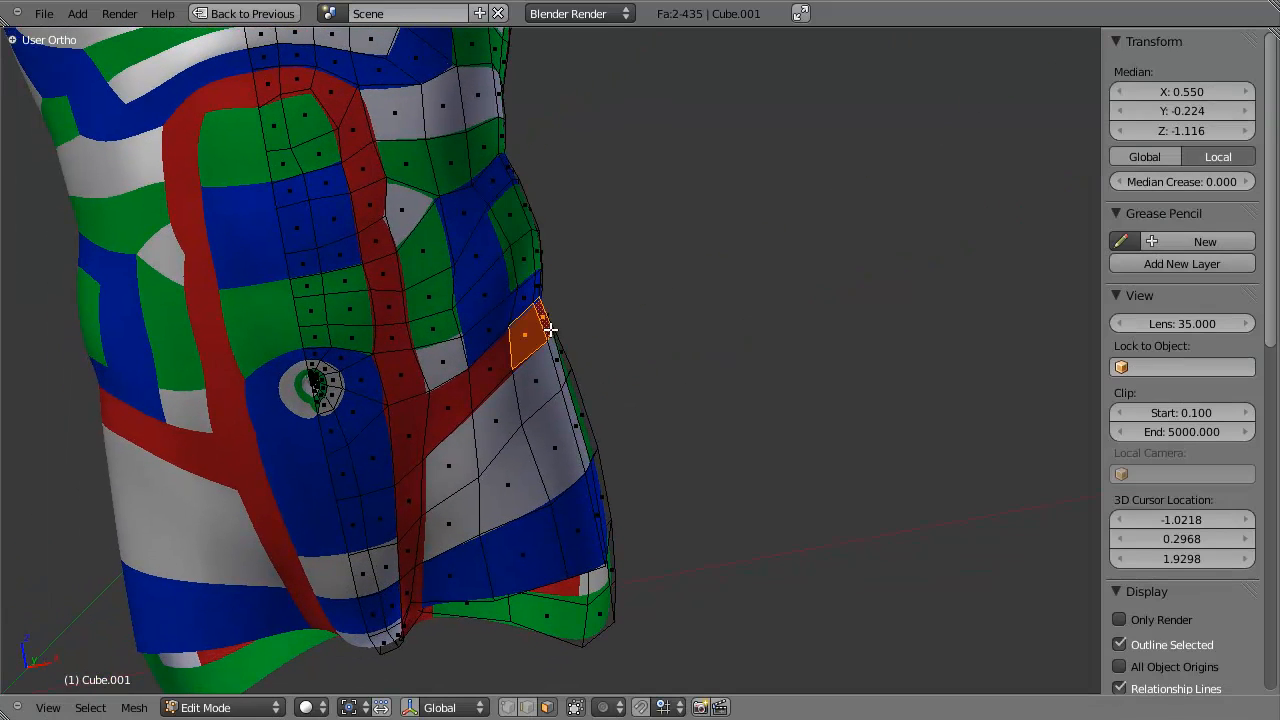
key("g")
right_click(588, 344)
middle_click_drag(421, 366, 515, 245, "shift")
key("a")
Select the row of green faces across the side of the waist, try moving them, and clear the selection.
middle_click_drag(517, 242, 523, 599, "shift")
middle_click_drag(604, 341, 508, 365)
right_click_drag(660, 439, 620, 436)
right_click(563, 430)
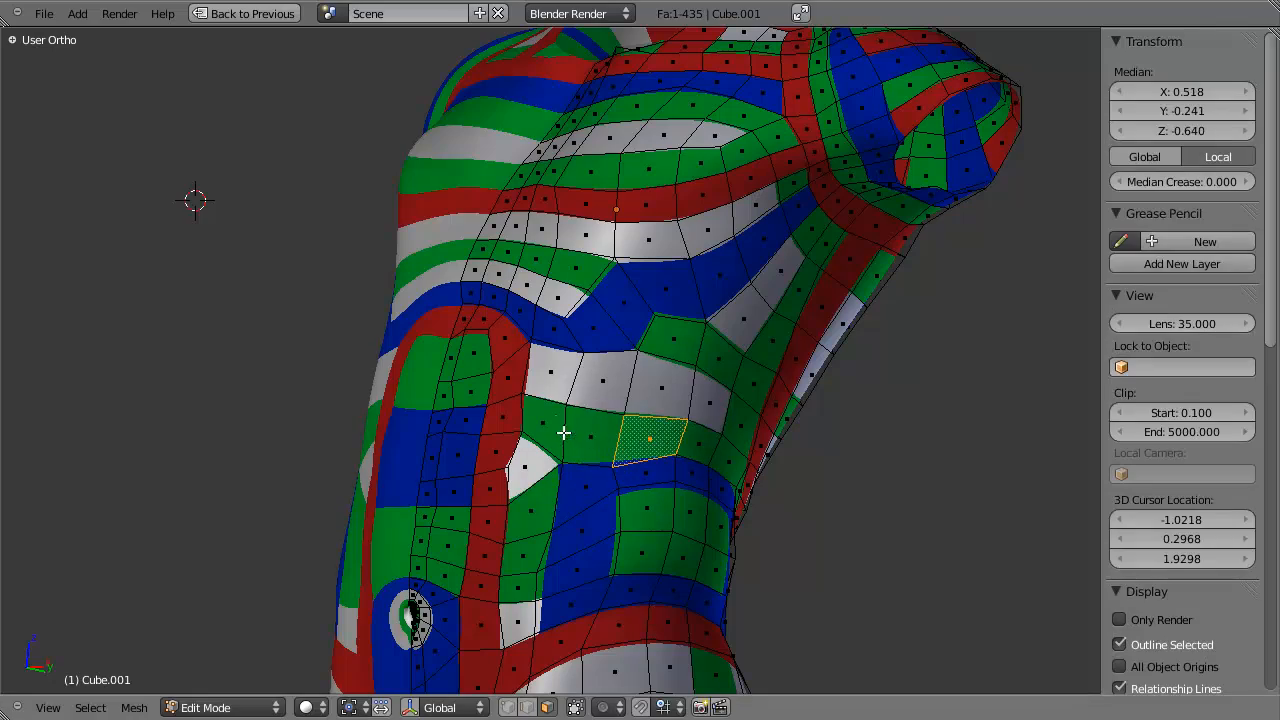
right_click(558, 424, "shift")
right_click(595, 443, "shift")
right_click(683, 441, "shift")
key("g")
left_click(686, 420)
key("a")
Select the column of six faces running down the side of the back from below the armpit, and try moving them.
middle_click_drag(686, 420, 748, 214)
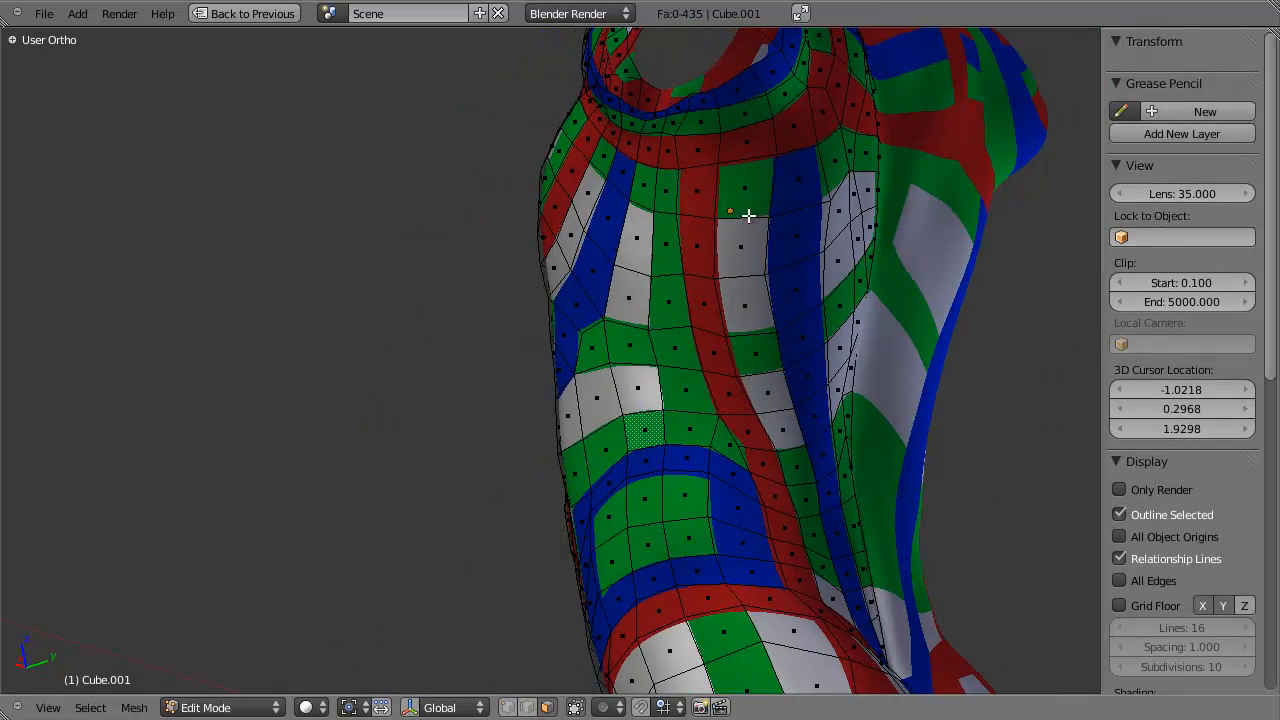
right_click(747, 208)
right_click(748, 255, "shift")
right_click(754, 308, "shift")
right_click(766, 390, "shift")
right_click(766, 358, "shift")
right_click(795, 462, "shift")
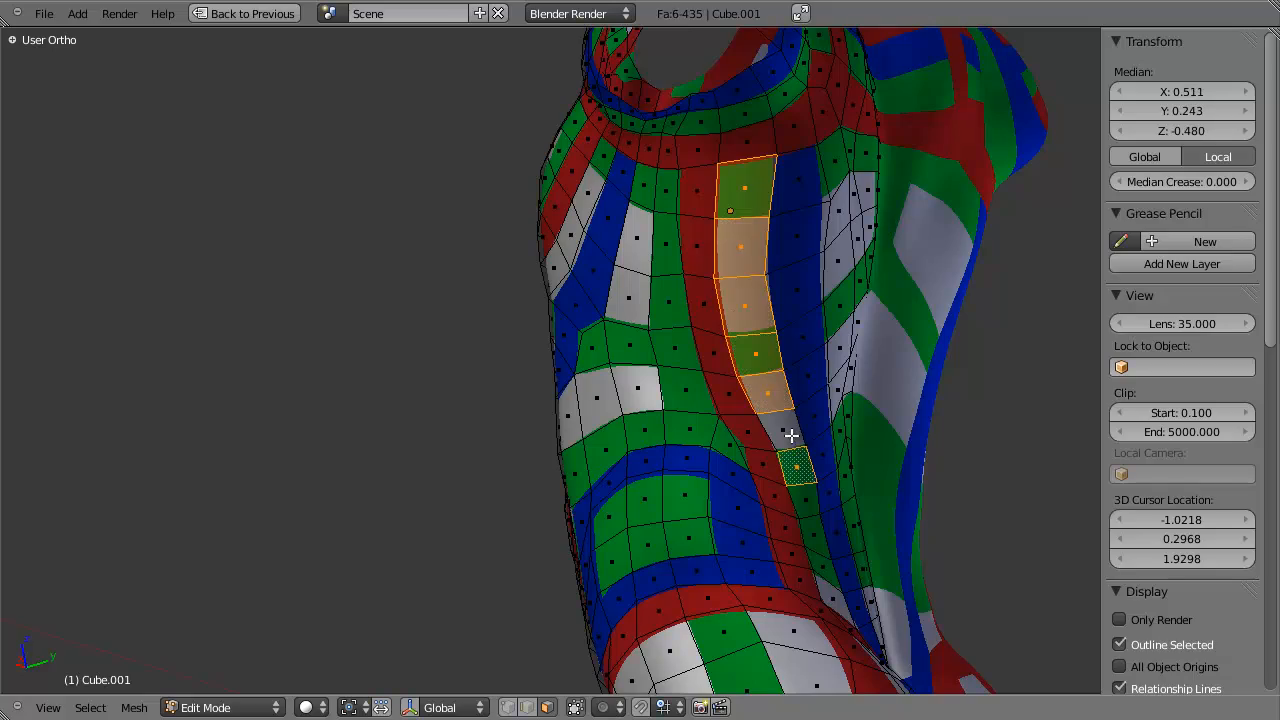
right_click(788, 431, "shift")
right_click(792, 461, "shift")
middle_click_drag(735, 361, 987, 328)
middle_click_drag(779, 273, 700, 274)
key("g")
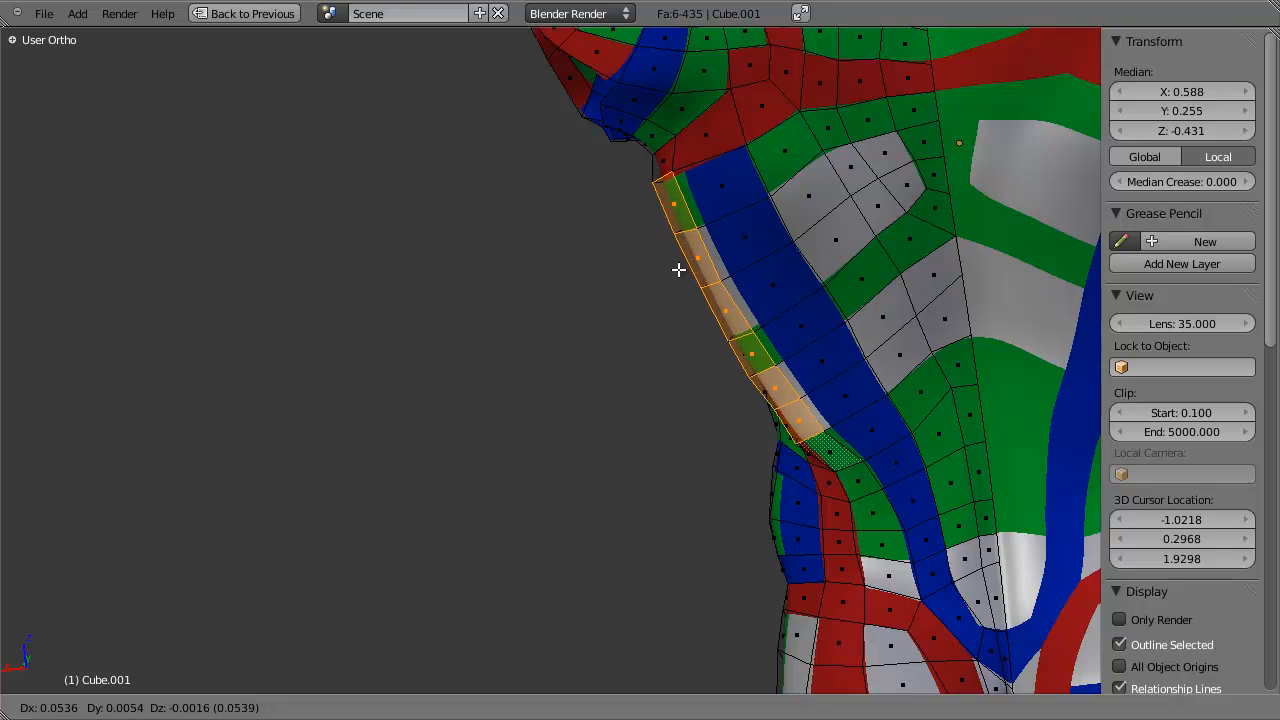
left_click(695, 263)
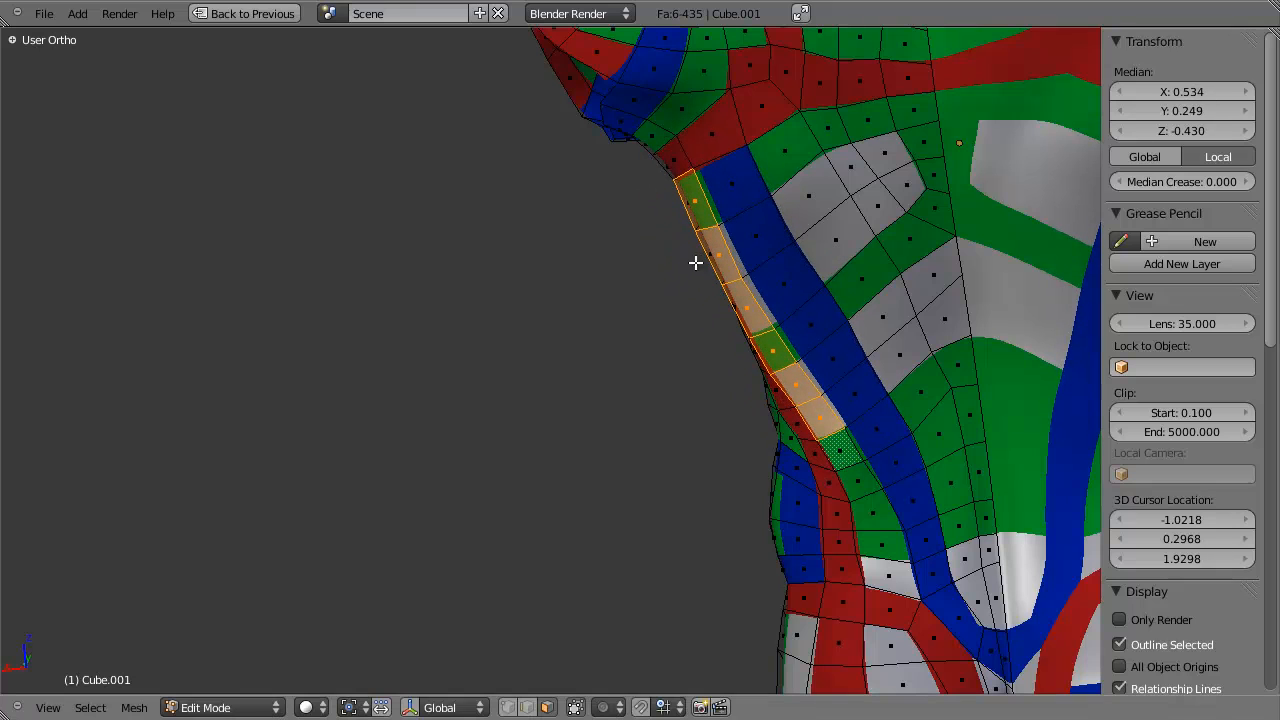
Select the four upper faces of the blue band on the back and try moving them.
right_click(751, 185)
right_click(760, 235, "shift")
right_click(789, 283, "shift")
right_click(823, 334, "shift")
key("g")
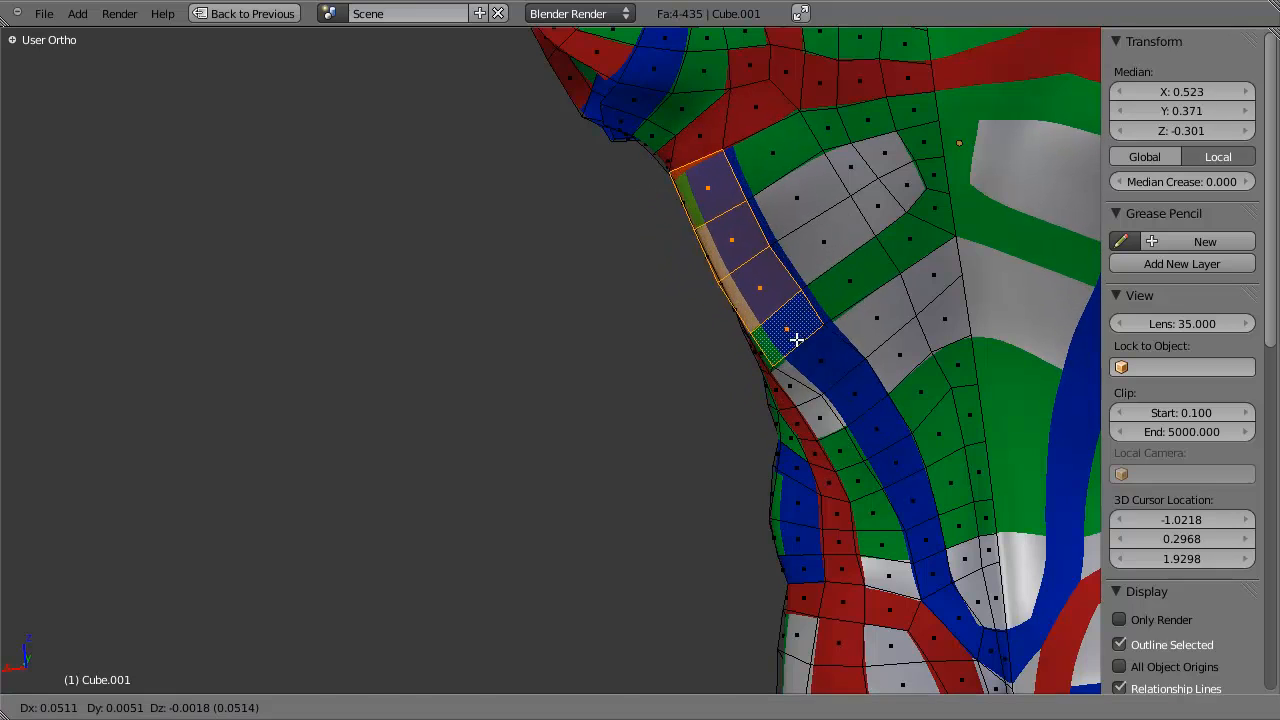
right_click(797, 340)
Clear the selection and show the upper back and shoulders on the plain grey torso in Object Mode.
middle_click_drag(825, 226, 726, 441, "shift")
key("a")
middle_click_drag(650, 275, 656, 227)
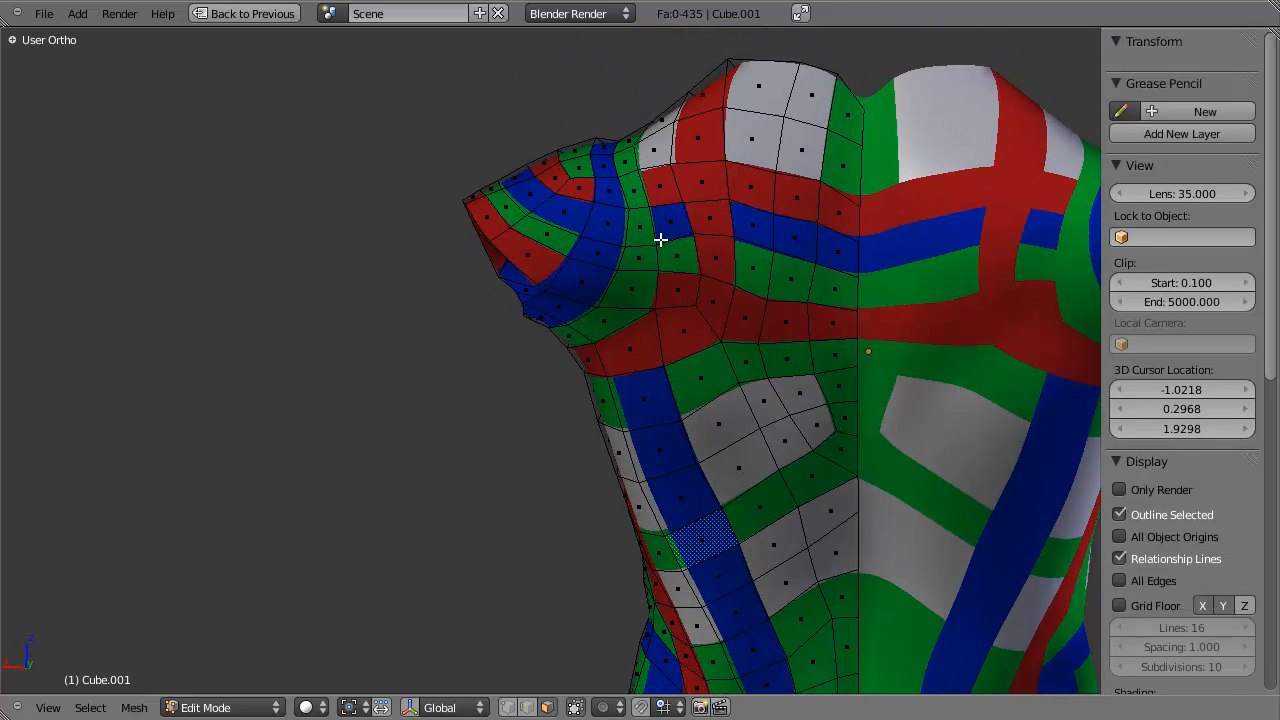
middle_click_drag(866, 357, 546, 422)
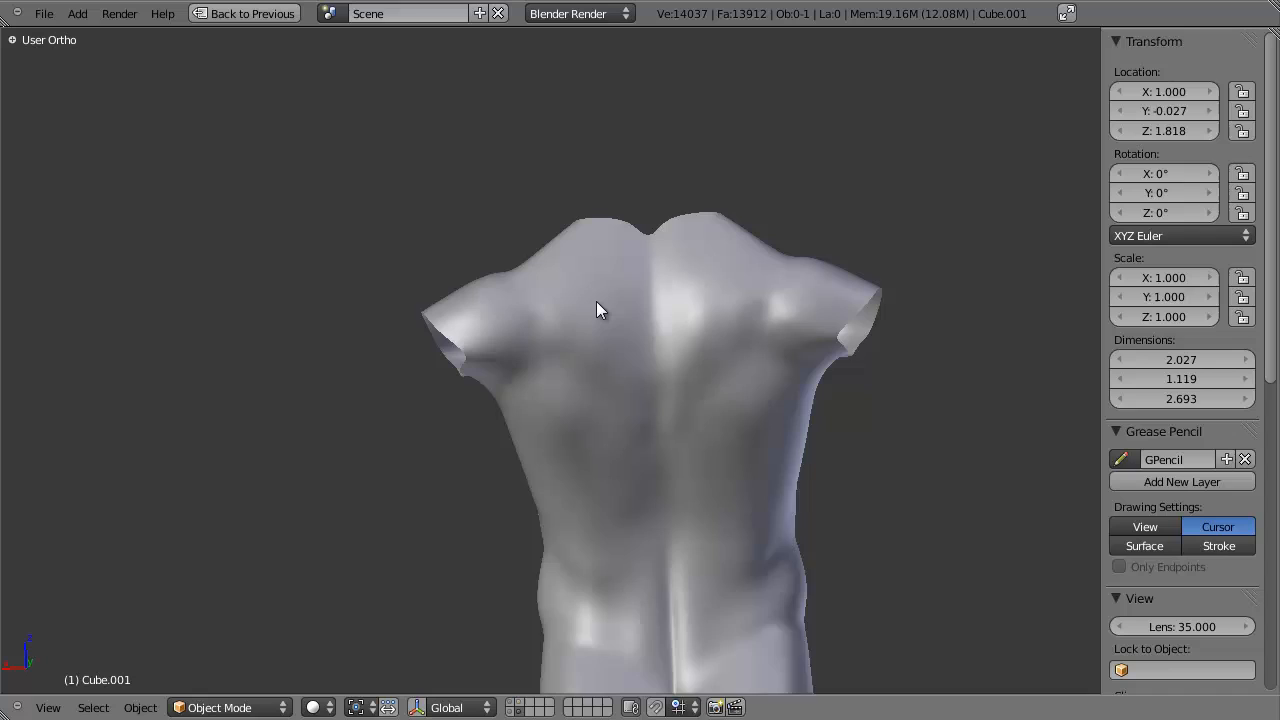
Sketch the upper-back flow with Grease Pencil: a curve from shoulder to spine, lines fanning inward from it, and one line crossing them.
middle_click_drag(596, 309, 589, 307)
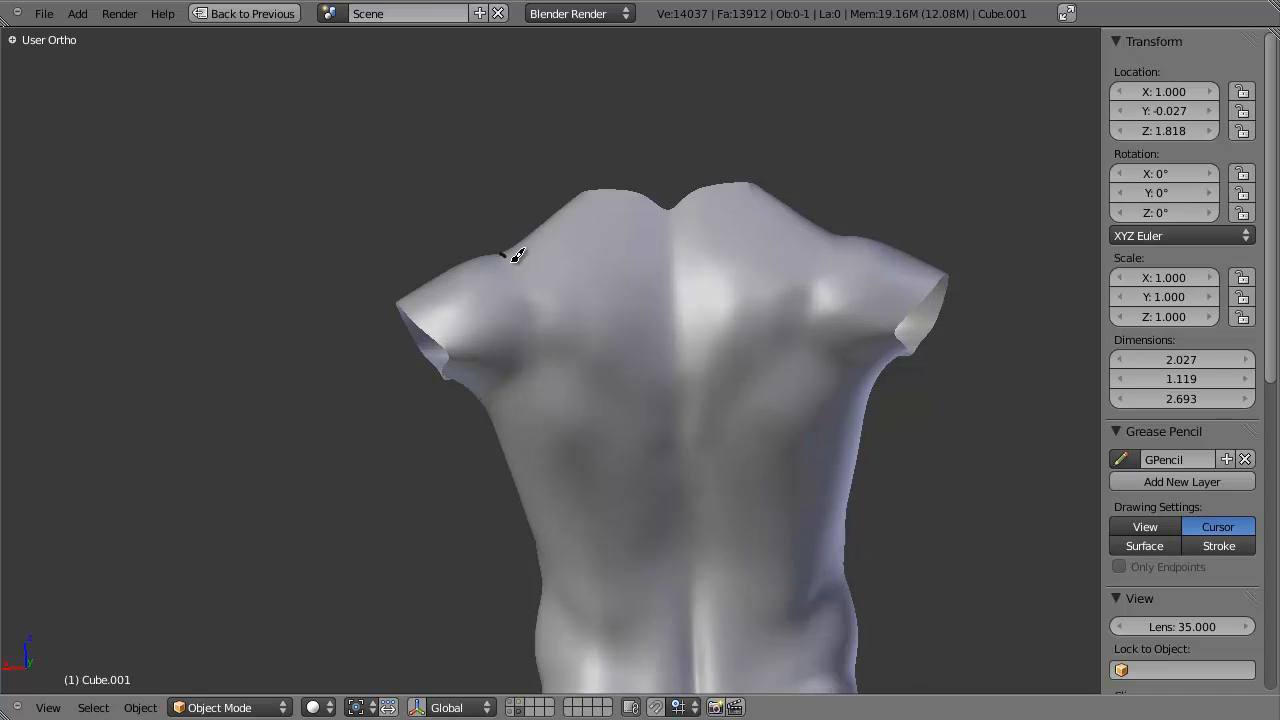
mouse_move(500, 253)
left_mouse_down()
mouse_move(557, 354)
mouse_move(612, 398)
mouse_move(690, 430)
left_mouse_up()
left_click_drag(526, 291, 668, 272)
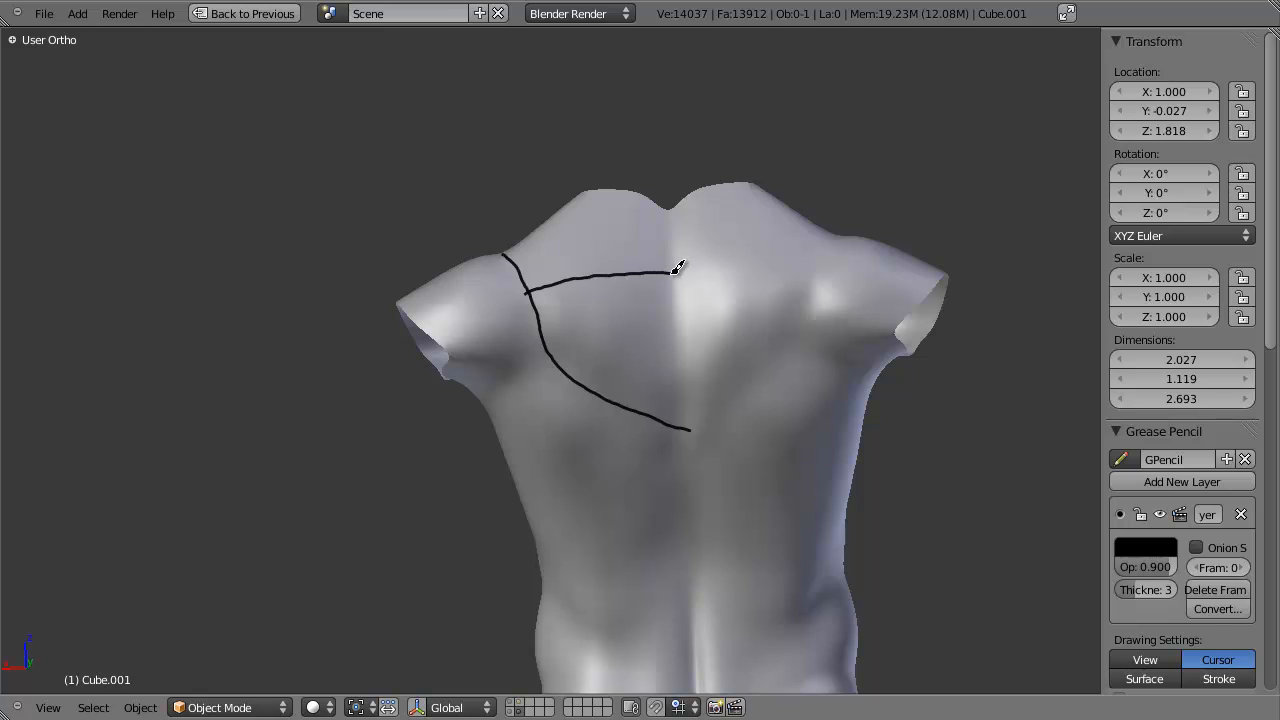
mouse_move(530, 275)
left_mouse_down()
mouse_move(590, 252)
mouse_move(632, 207)
left_mouse_up()
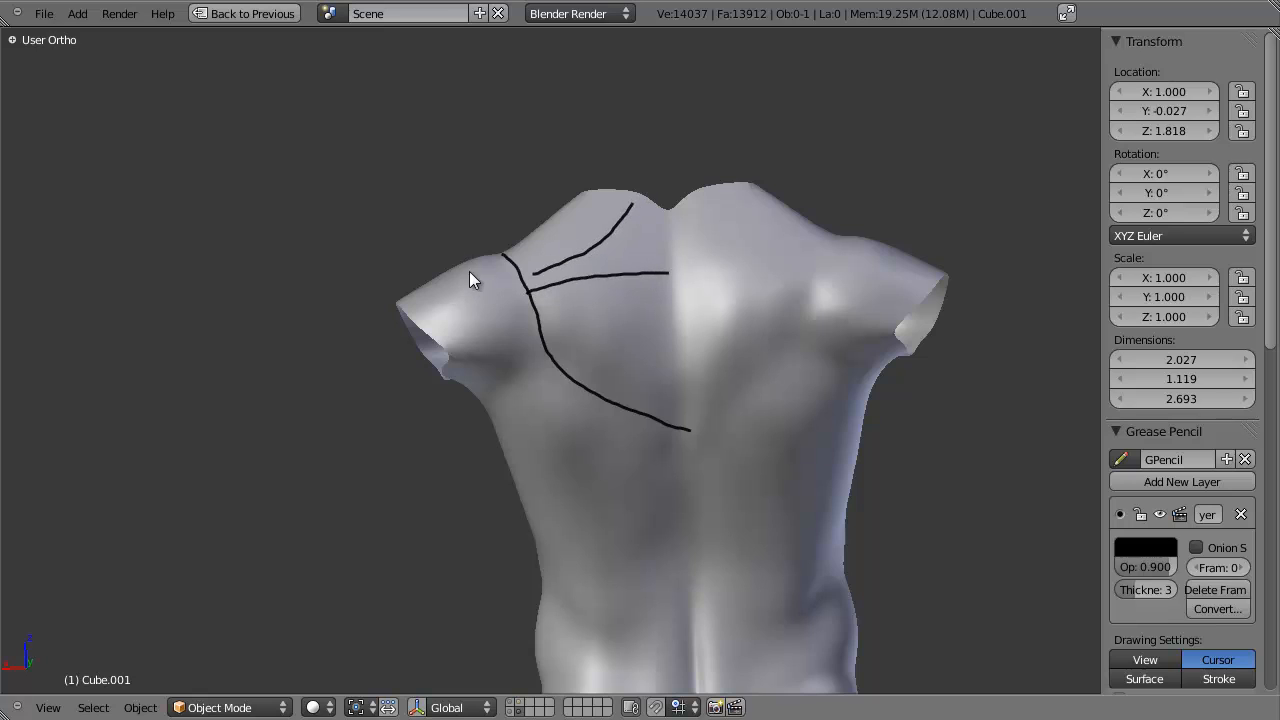
left_click_drag(506, 251, 572, 204)
mouse_move(548, 320)
left_mouse_down()
mouse_move(654, 334)
mouse_move(686, 357)
left_mouse_up()
mouse_move(555, 210)
left_mouse_down()
mouse_move(600, 251)
mouse_move(640, 390)
left_mouse_up()
Sketch two curves from the armpit and flank down toward the spine, and cross them with three diagonal lines.
scroll(604, 419, "down", 2, "shift")
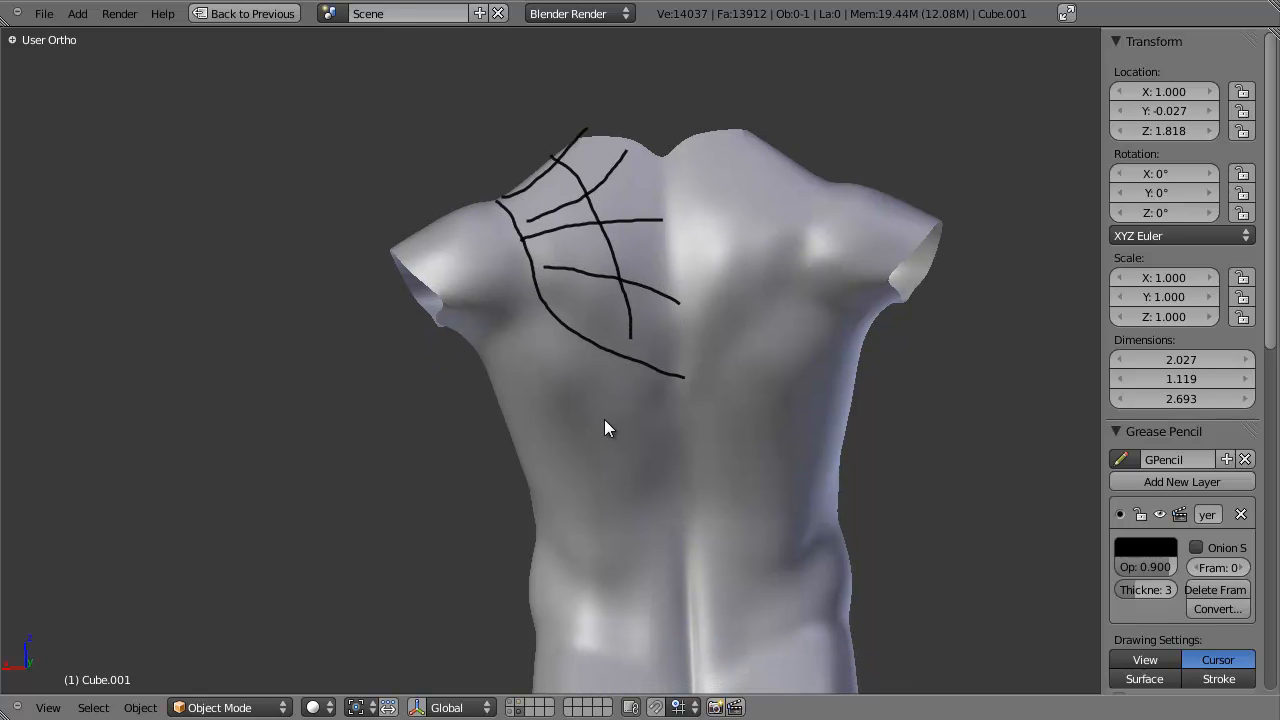
mouse_move(487, 348)
left_mouse_down()
mouse_move(586, 508)
mouse_move(673, 546)
left_mouse_up()
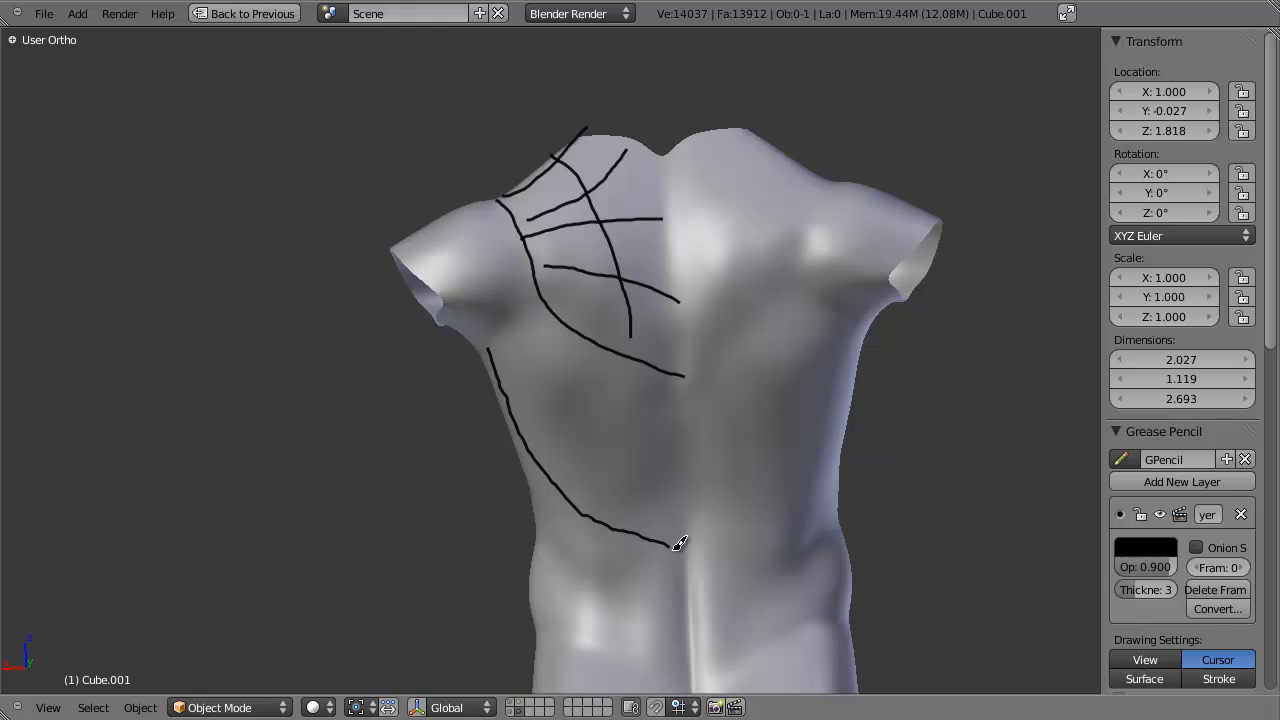
mouse_move(530, 335)
left_mouse_down()
mouse_move(617, 423)
mouse_move(658, 434)
left_mouse_up()
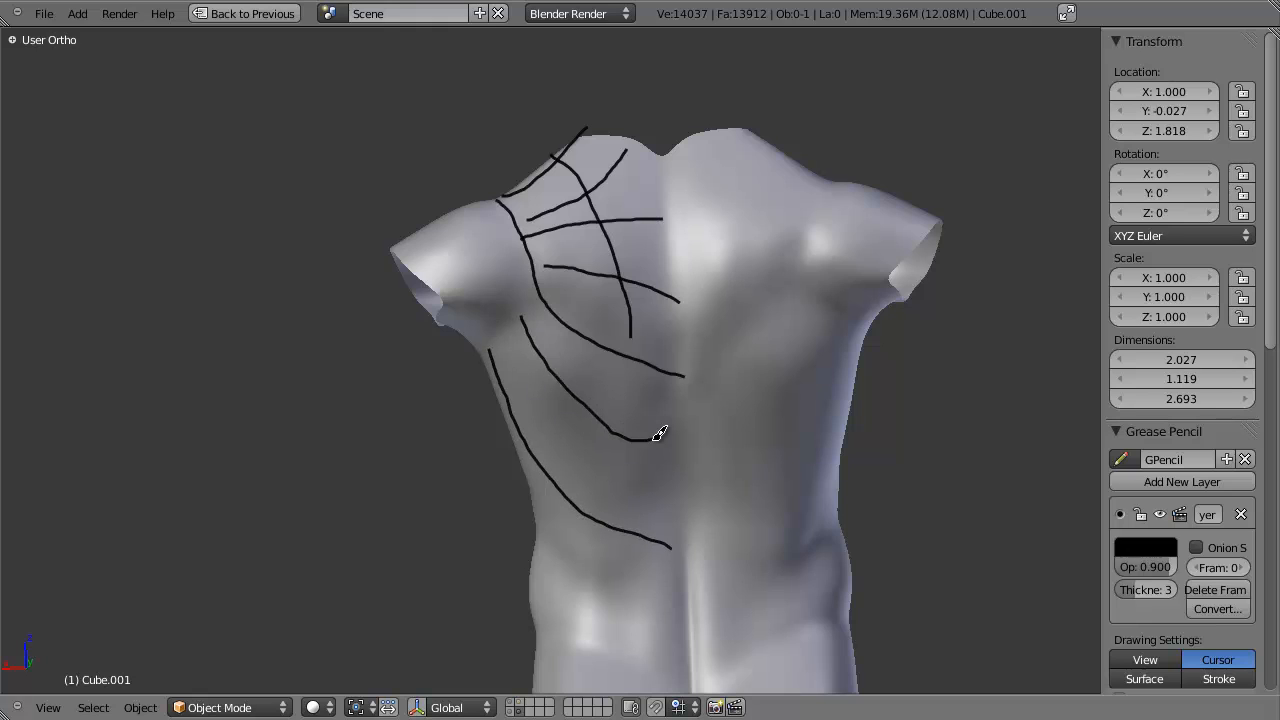
scroll(626, 464, "down", 4, "shift")
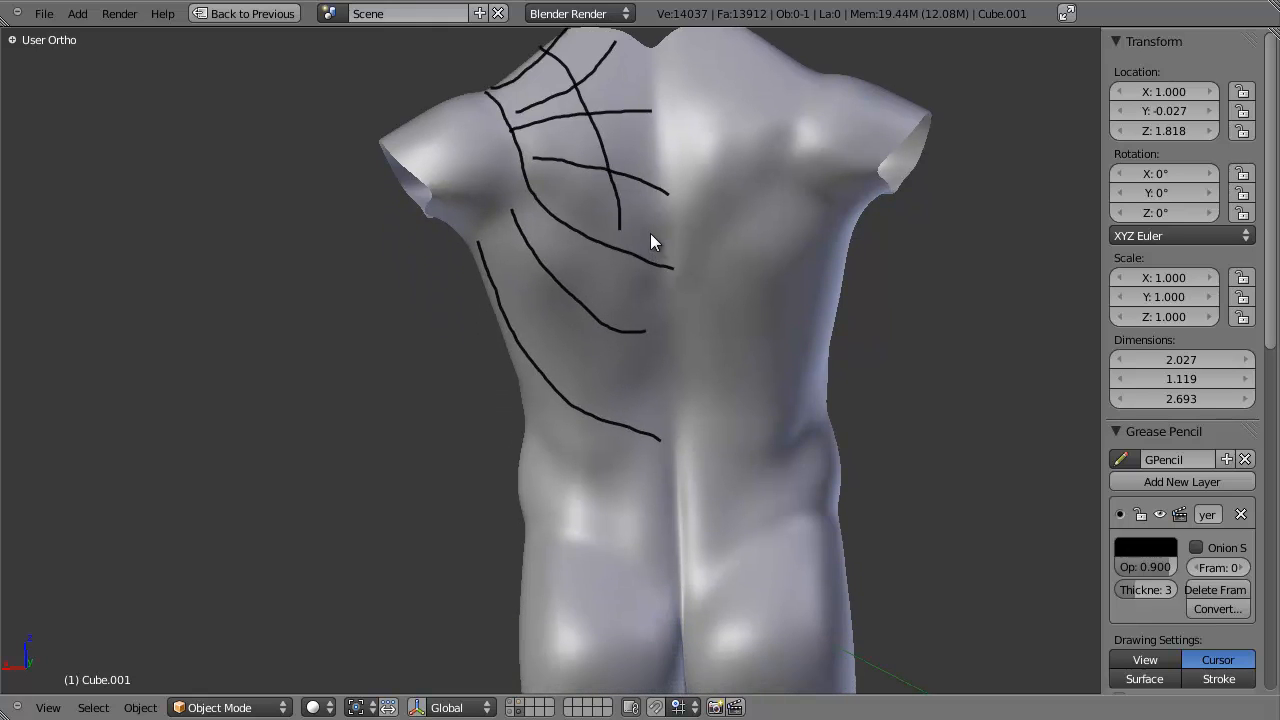
left_click_drag(650, 234, 563, 390)
left_click_drag(596, 203, 494, 325)
left_click_drag(559, 178, 458, 262)
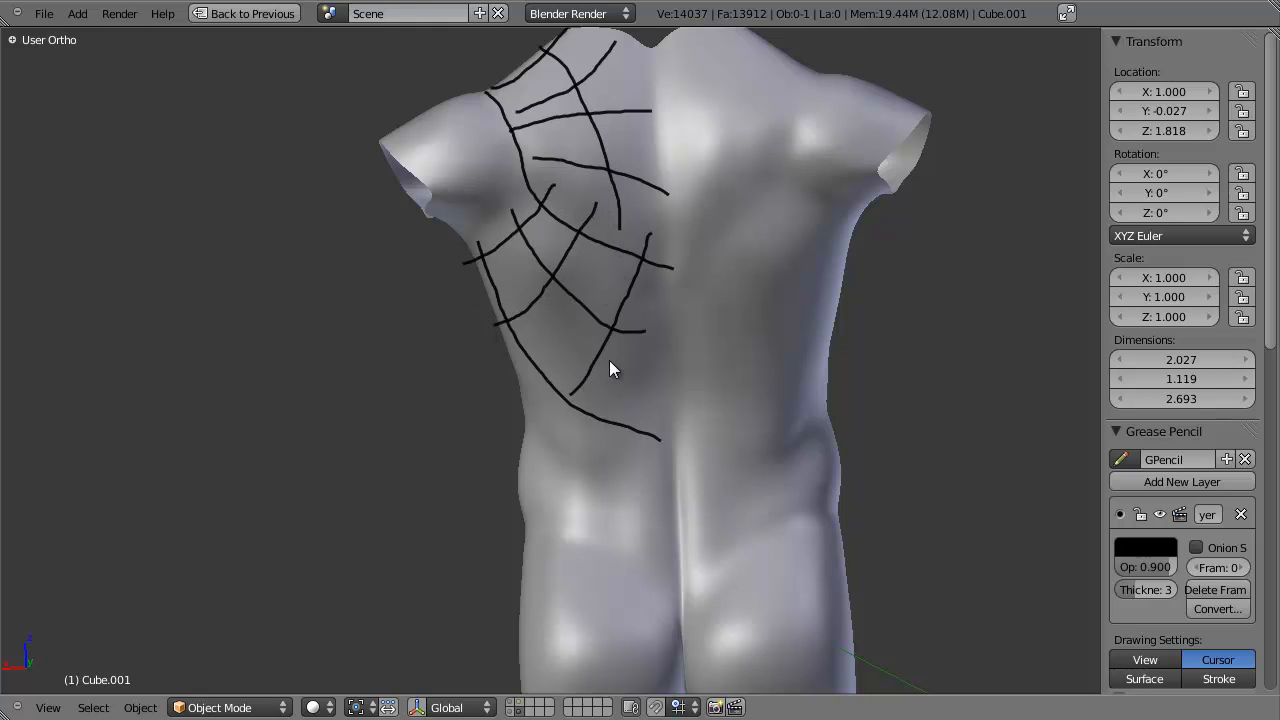
Sketch the flow over the waist, lower back and buttock on one side with vertical strokes, short cross lines and a buttock curve.
scroll(609, 360, "down", 4, "shift")
left_click_drag(498, 336, 488, 418)
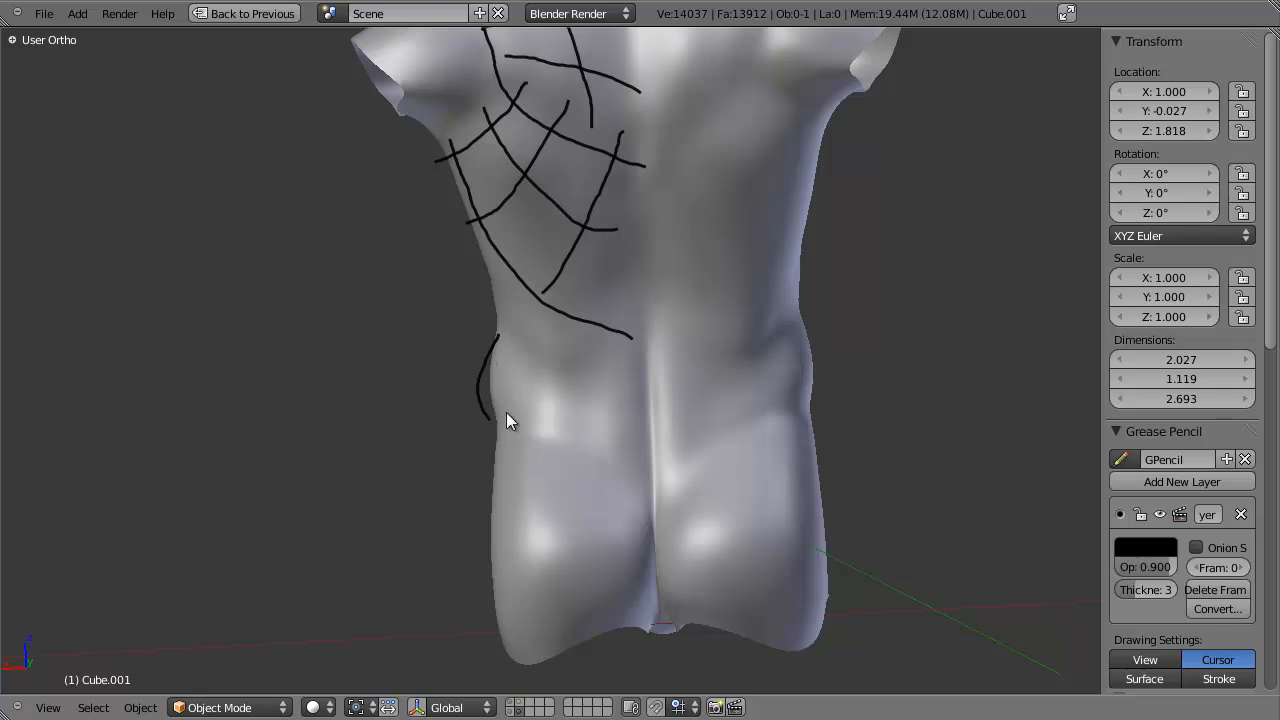
left_click_drag(522, 348, 510, 438)
mouse_move(594, 378)
left_mouse_down()
mouse_move(602, 458)
mouse_move(632, 334)
left_mouse_up()
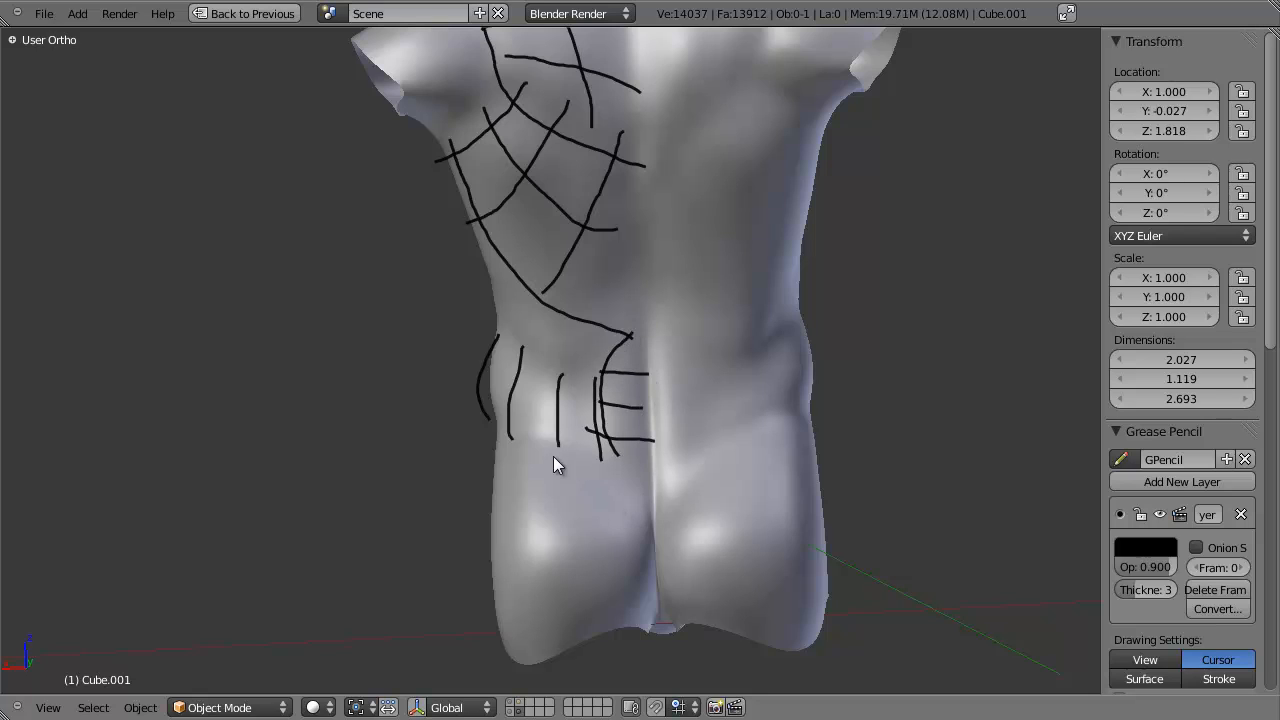
mouse_move(484, 448)
left_mouse_down()
mouse_move(578, 464)
mouse_move(628, 505)
mouse_move(656, 608)
left_mouse_up()
Return to the default screen layout without the sidebar and turn on the Wire display for the male torso.
middle_click_drag(608, 370, 737, 469)
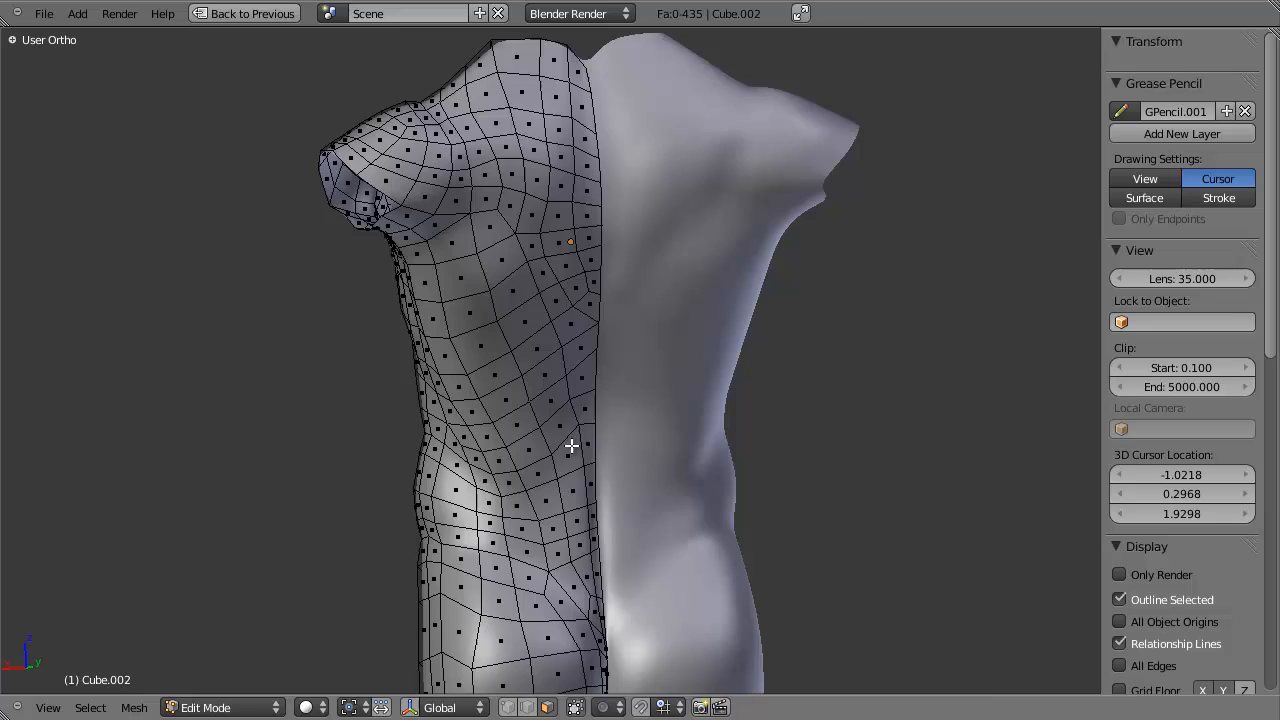
middle_click_drag(571, 443, 605, 345)
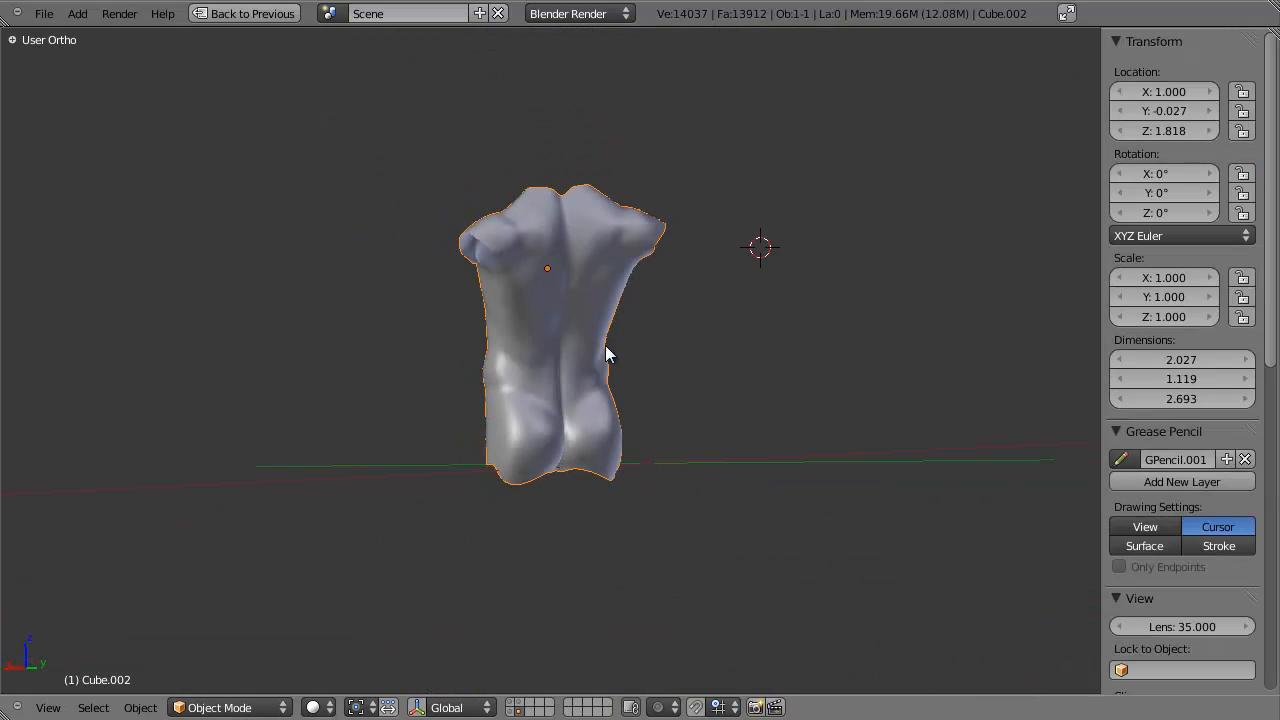
middle_click_drag(605, 345, 640, 357, "shift")
key("n")
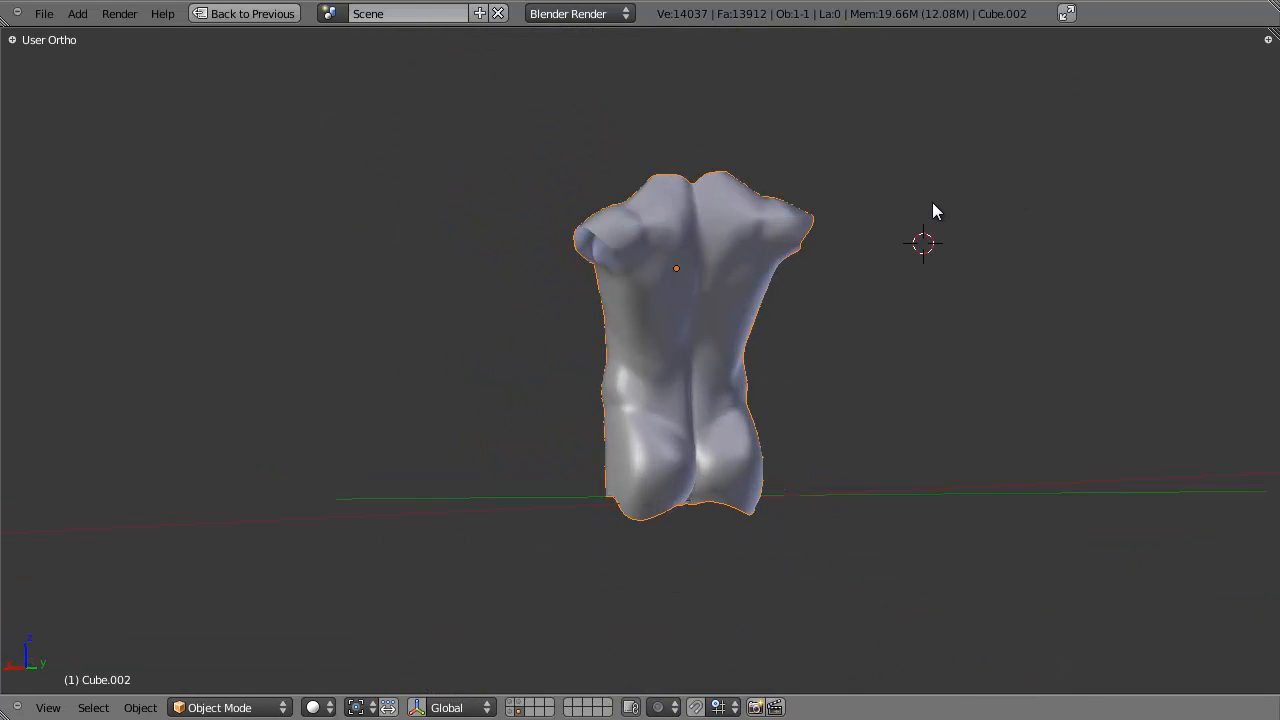
key("ctrl+Up")
left_click(1198, 151)
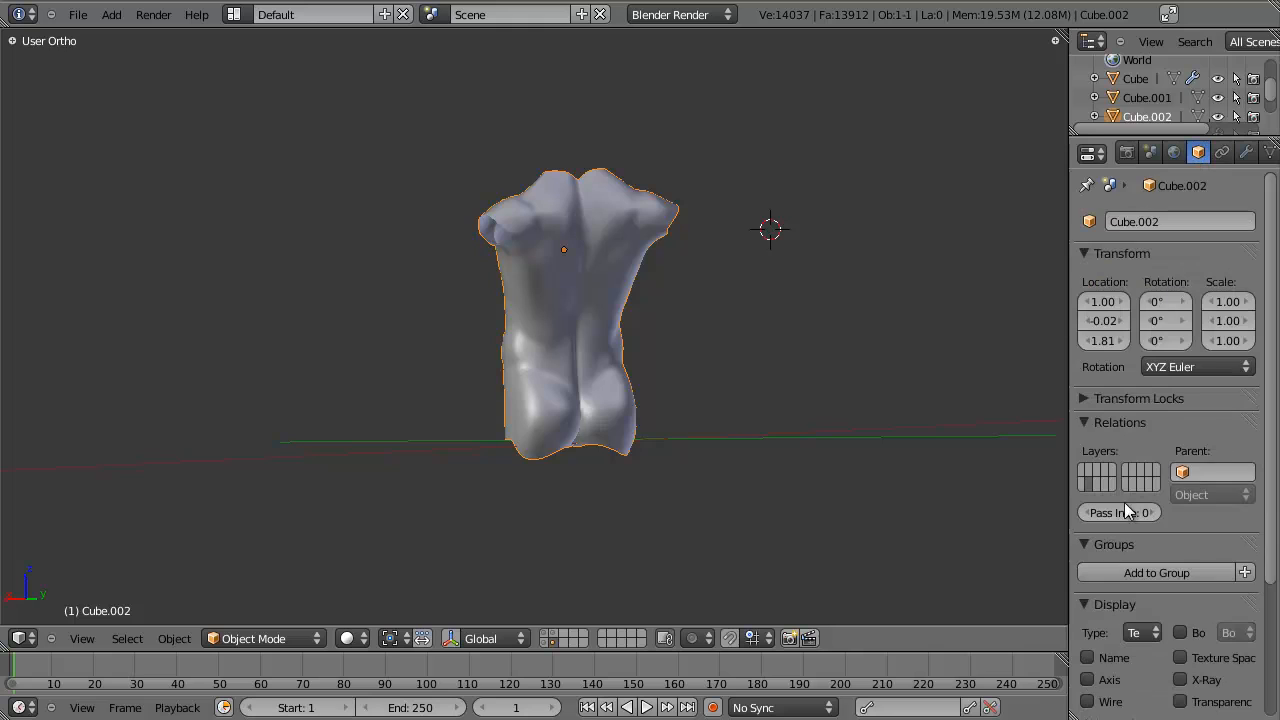
scroll(1112, 633, "down", 2)
left_click(1088, 643)
scroll(701, 341, "up", 3)
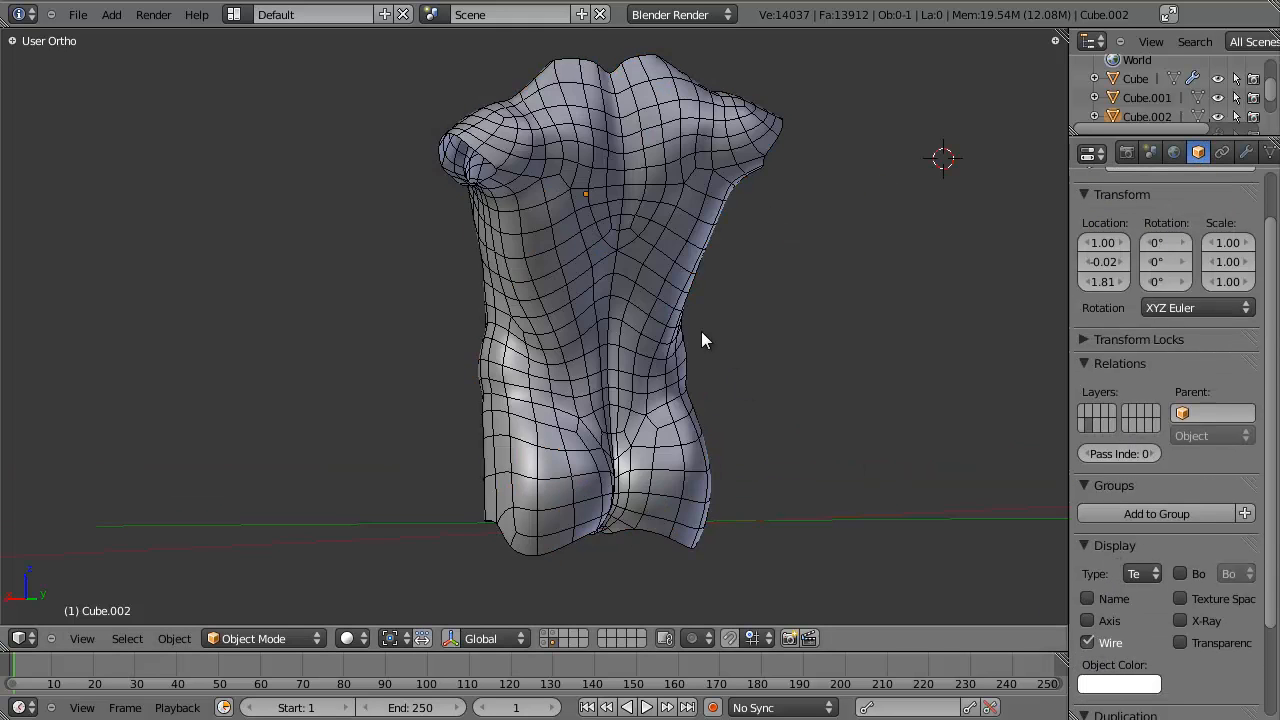
Unhide the female torso, turn on its Wire display, and show both torsos side by side from the back.
middle_click_drag(701, 333, 669, 325)
key("alt+h")
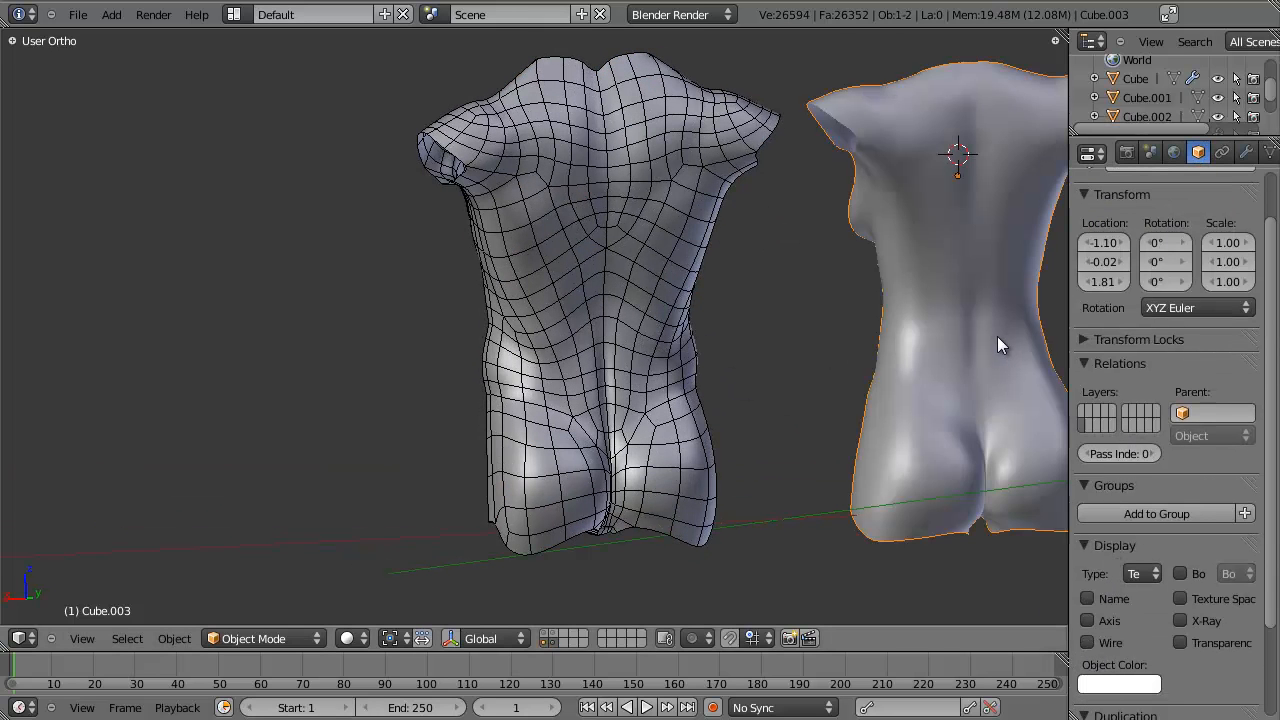
left_click(1088, 643)
key("ctrl+KP_1")
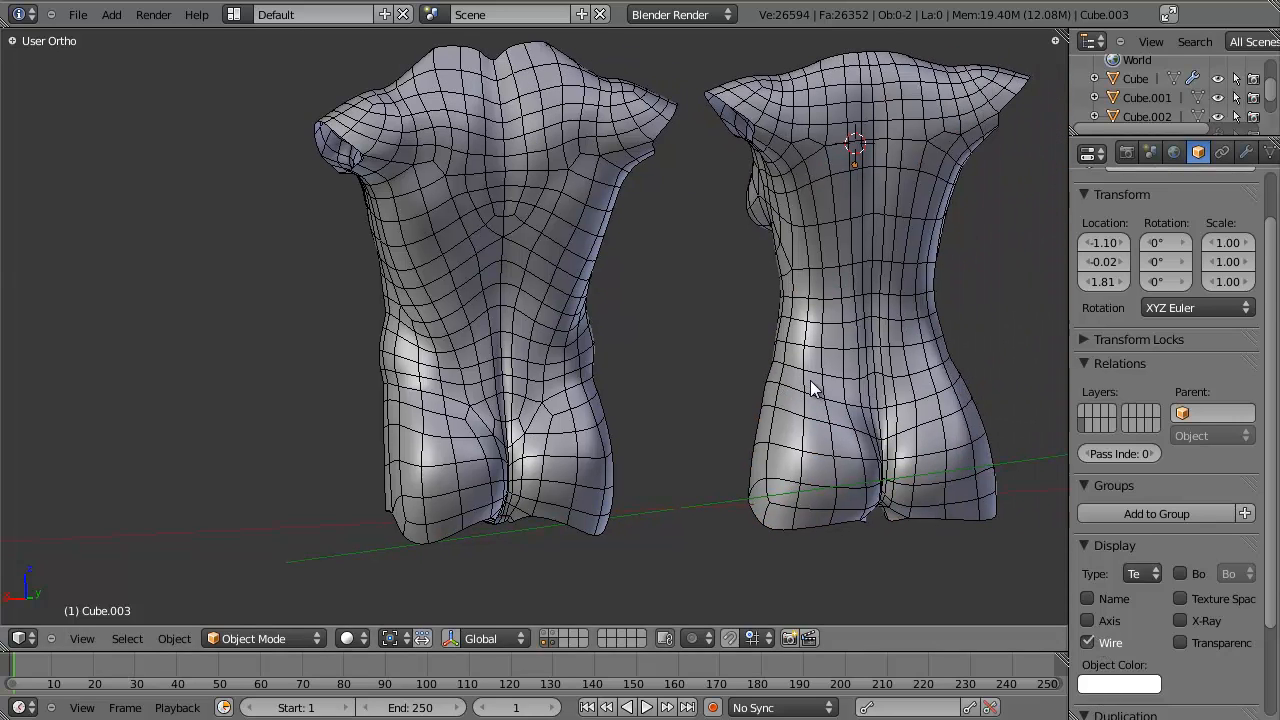
scroll(810, 380, "down", 1)
middle_click_drag(774, 337, 595, 347, "shift")
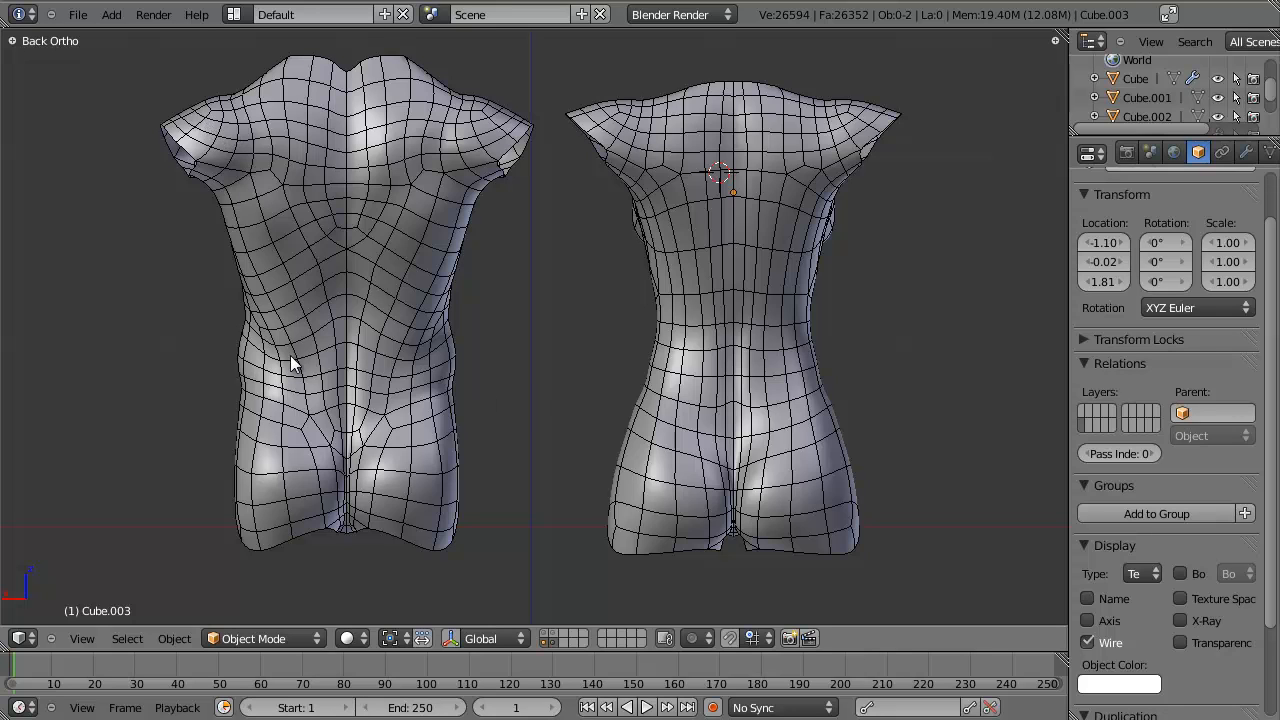
Circle the pole at the side of the waist on both torsos with Grease Pencil and compare them from the side.
scroll(272, 349, "up", 1)
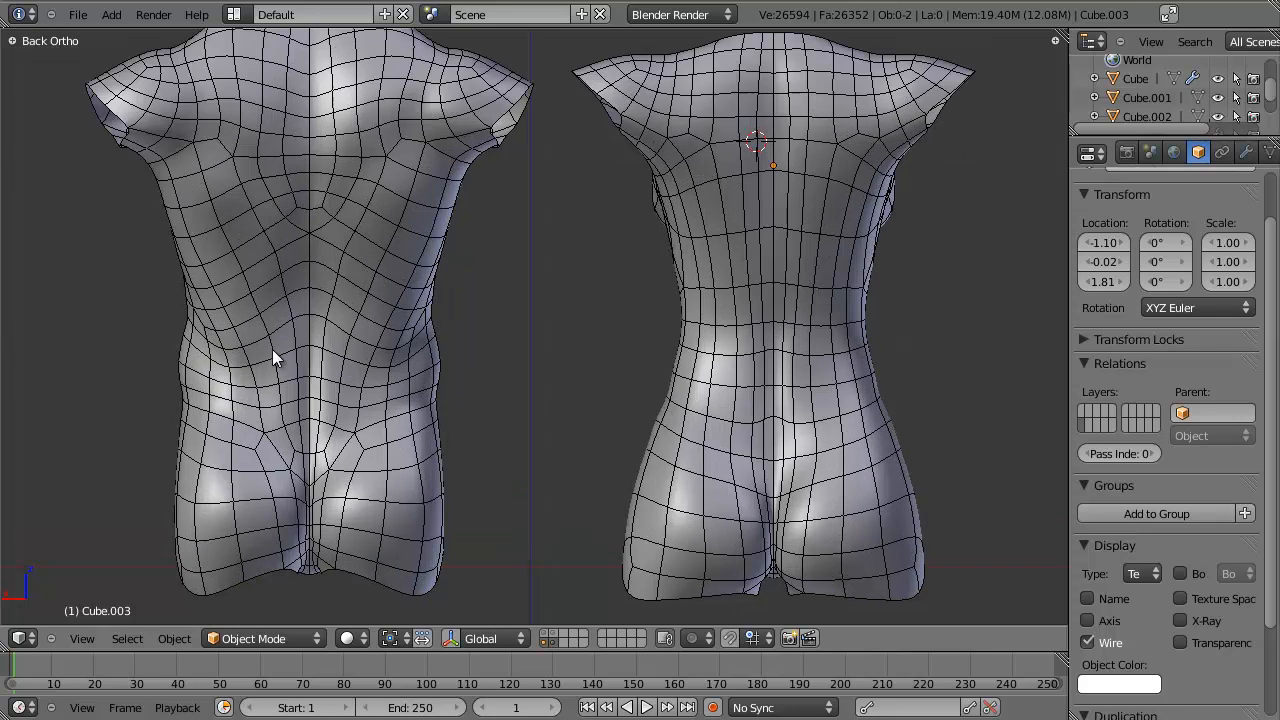
mouse_move(200, 308)
left_mouse_down()
mouse_move(240, 328)
mouse_move(199, 304)
left_mouse_up()
mouse_move(225, 355)
middle_mouse_down("shift")
mouse_move(347, 368)
mouse_move(325, 353)
middle_mouse_up("shift")
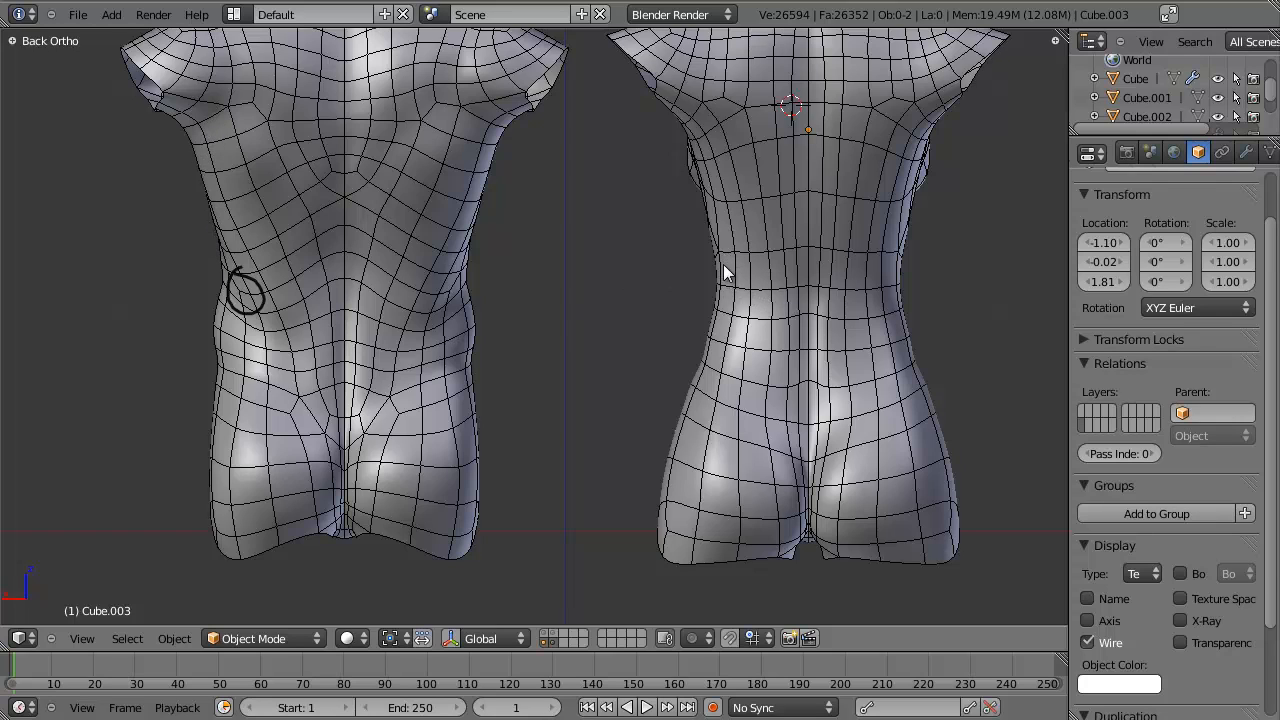
mouse_move(720, 230)
left_mouse_down()
mouse_move(706, 258)
mouse_move(723, 245)
left_mouse_up()
mouse_move(723, 245)
middle_mouse_down()
mouse_move(747, 278)
mouse_move(811, 285)
middle_mouse_up()
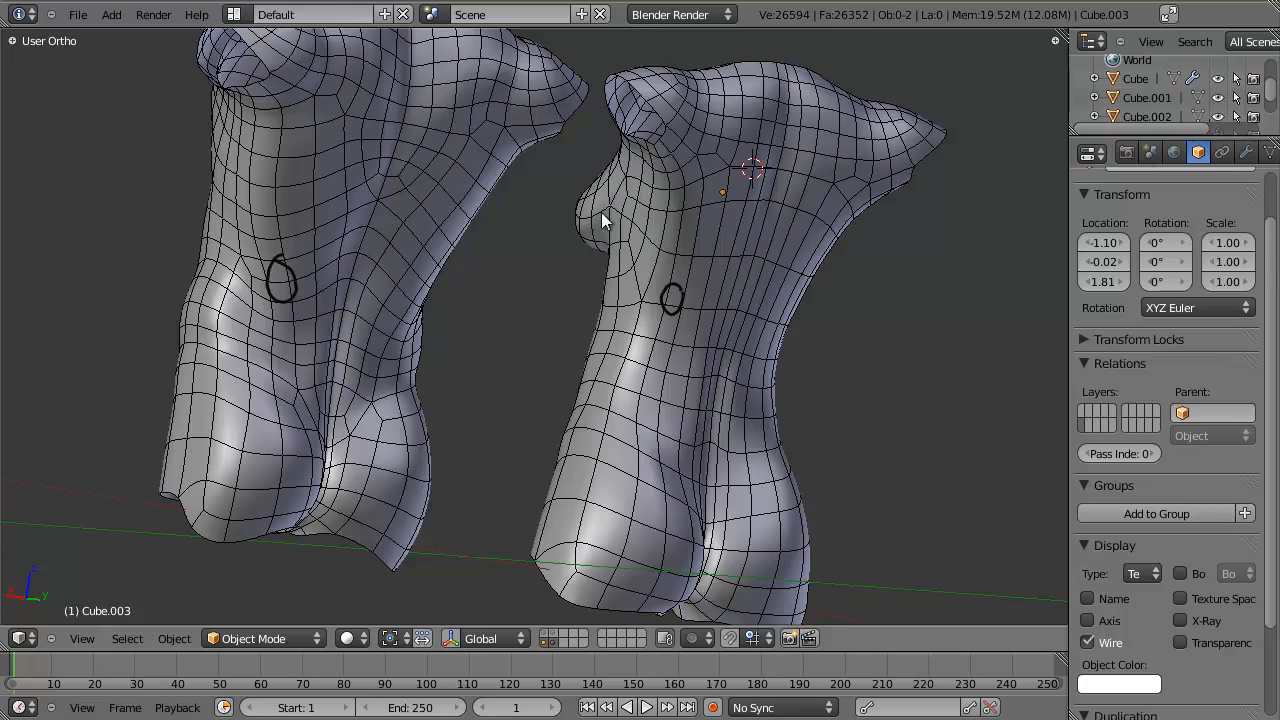
middle_click_drag(701, 282, 666, 266)
key("ctrl+KP_1")
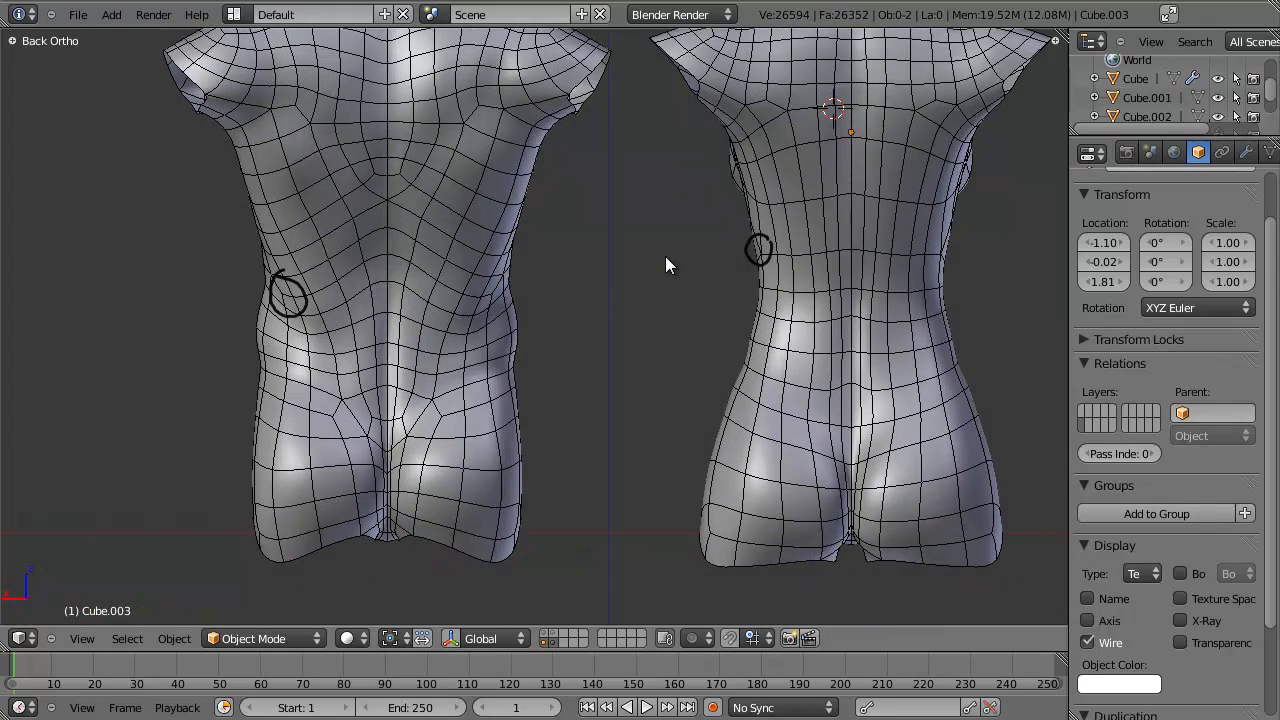
scroll(606, 368, "down", 2, "shift")
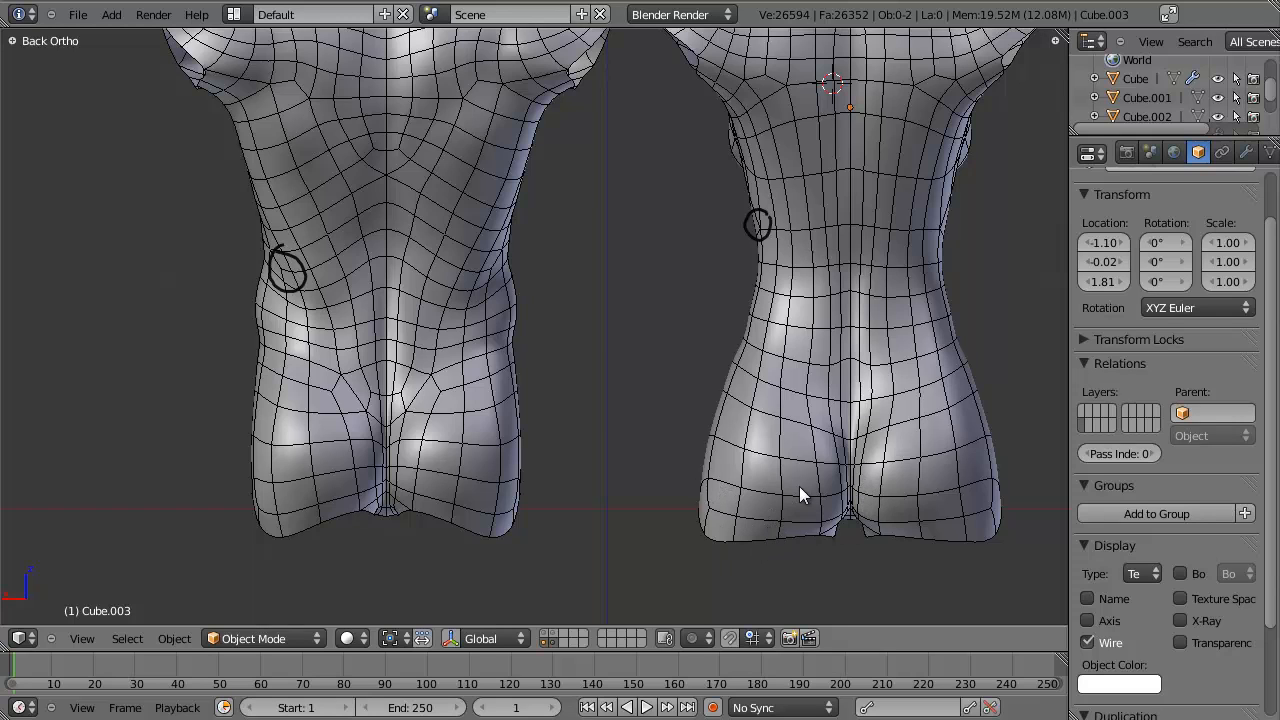
middle_click_drag(804, 468, 764, 472, "shift")
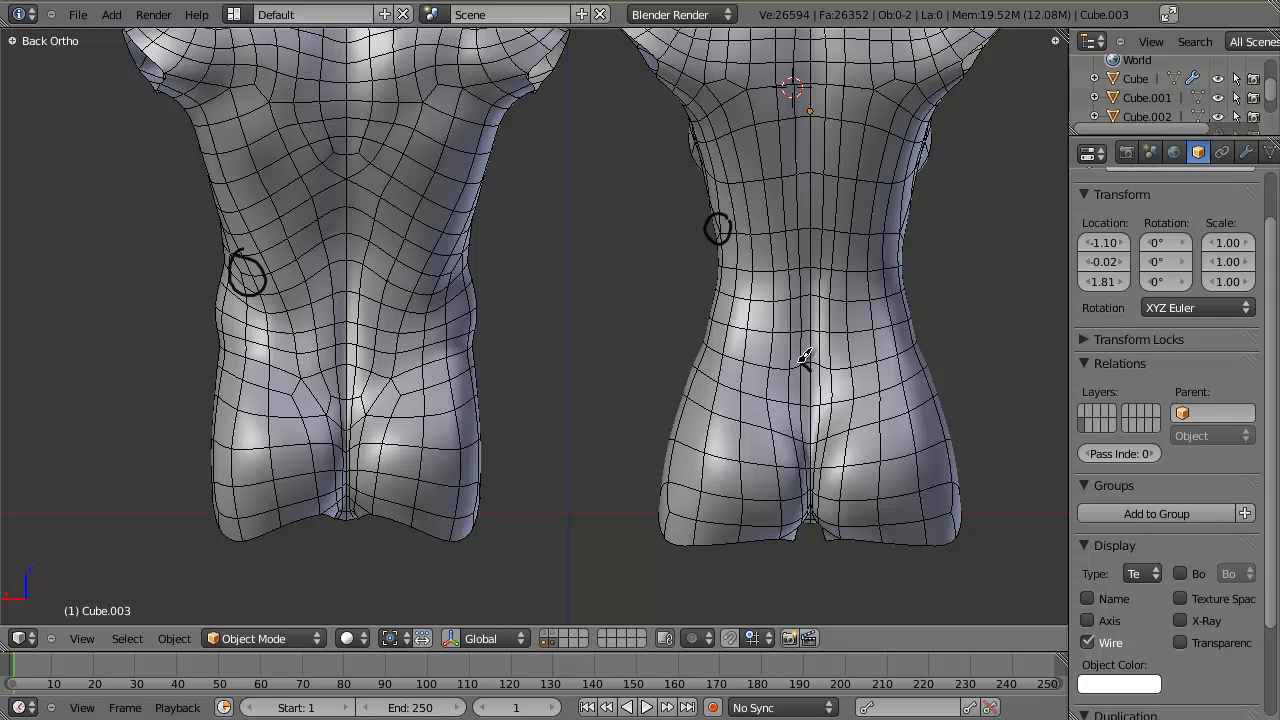
mouse_move(805, 358)
left_mouse_down()
mouse_move(736, 402)
mouse_move(850, 428)
mouse_move(849, 392)
mouse_move(812, 366)
left_mouse_up()
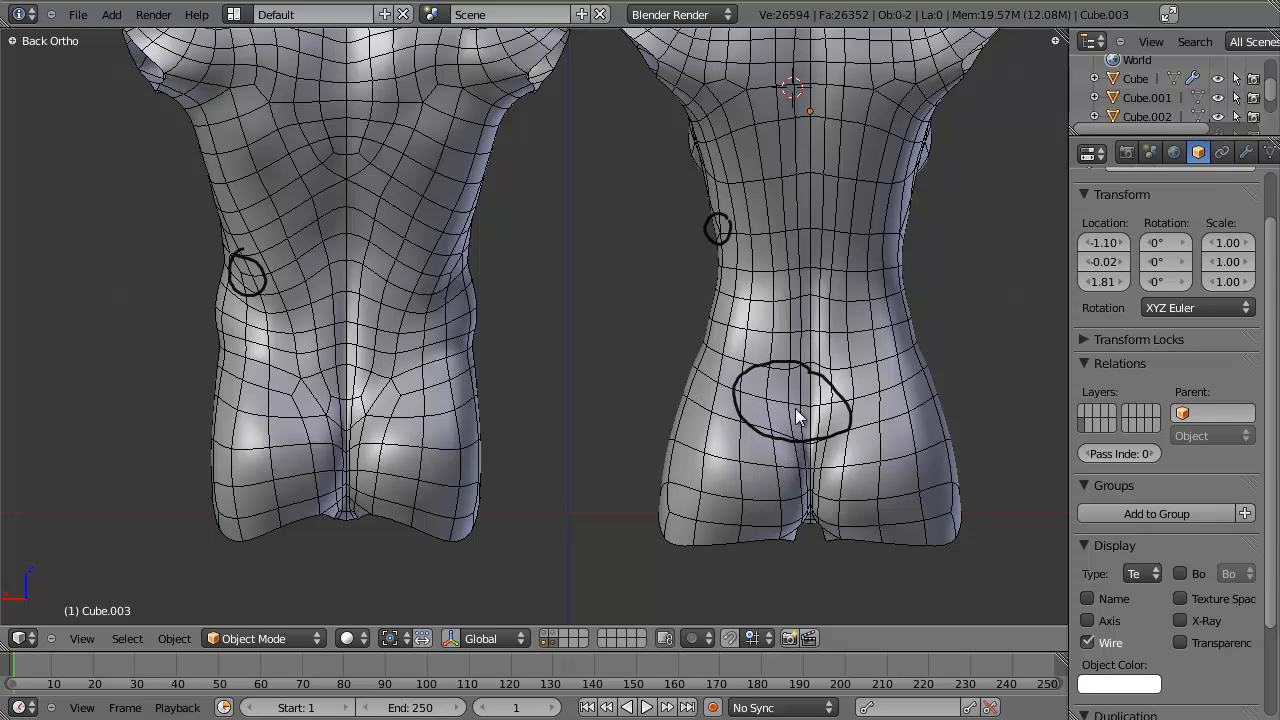
key("ctrl+z")
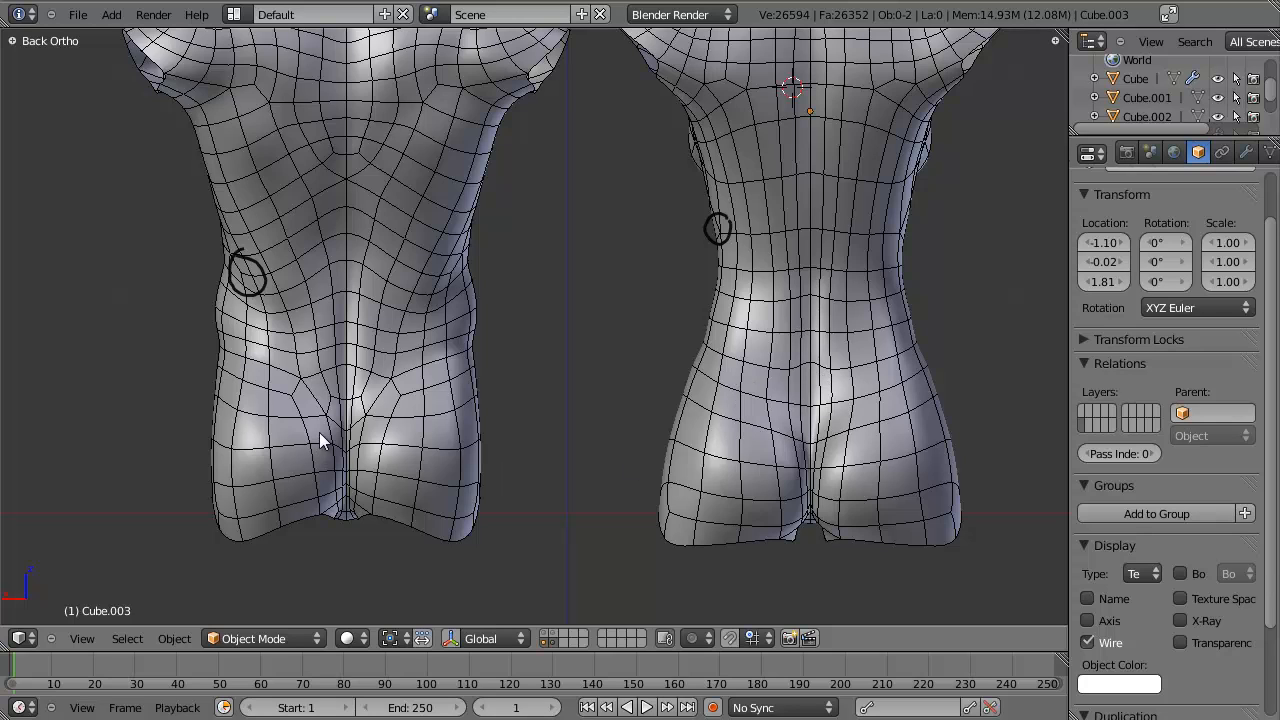
Sketch the face loops around the pole above the male torso's buttock, and compare them with the female torso's hips.
mouse_move(334, 440)
left_mouse_down()
mouse_move(299, 367)
mouse_move(273, 367)
mouse_move(300, 362)
mouse_move(292, 317)
mouse_move(345, 416)
left_mouse_up()
mouse_move(325, 349)
left_mouse_down()
mouse_move(272, 366)
mouse_move(284, 372)
mouse_move(270, 330)
mouse_move(299, 334)
mouse_move(270, 334)
mouse_move(262, 363)
mouse_move(238, 358)
mouse_move(290, 392)
mouse_move(270, 385)
mouse_move(266, 397)
mouse_move(270, 386)
mouse_move(305, 404)
mouse_move(312, 479)
left_mouse_up()
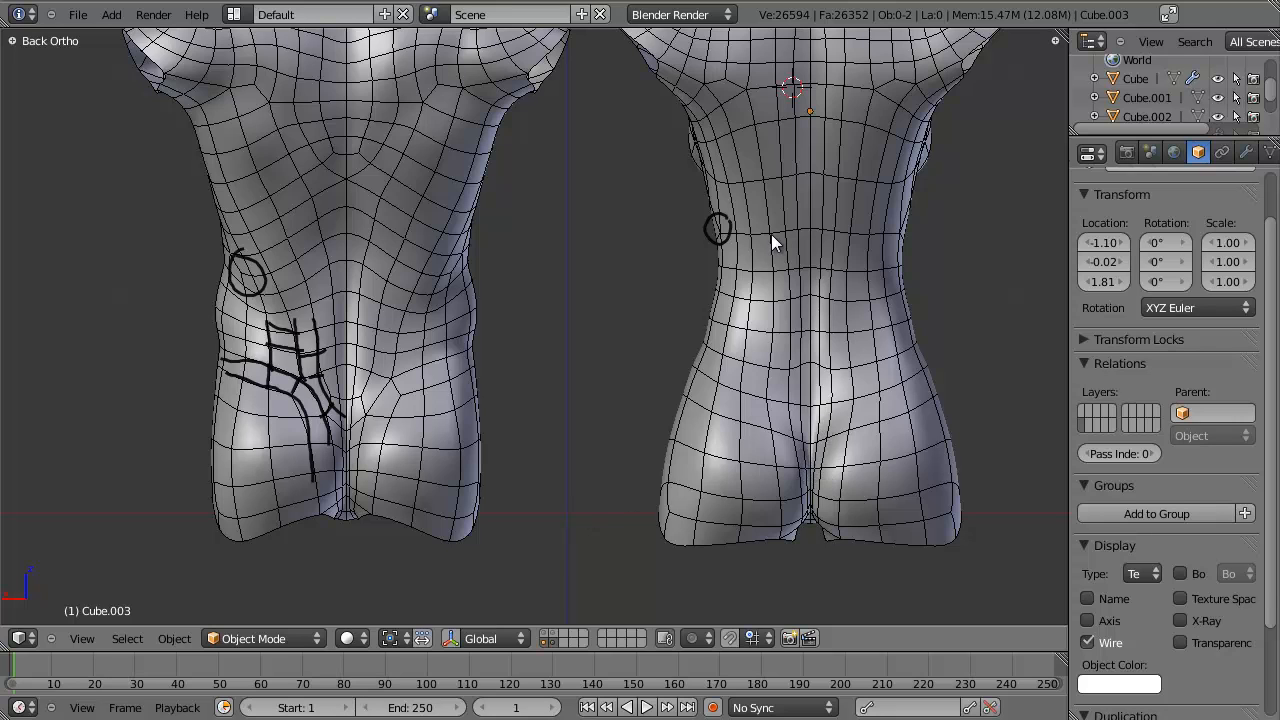
scroll(836, 399, "up", 1)
middle_click_drag(816, 387, 785, 370, "shift")
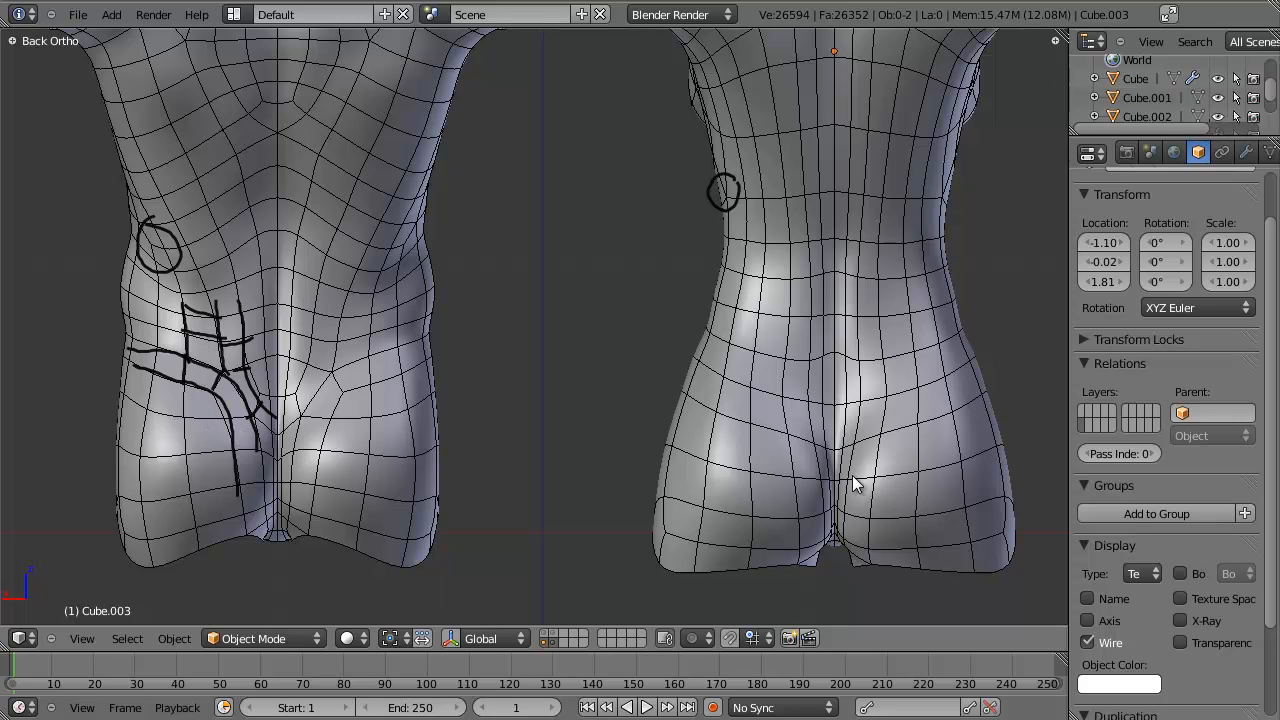
middle_click_drag(485, 419, 503, 447, "shift")
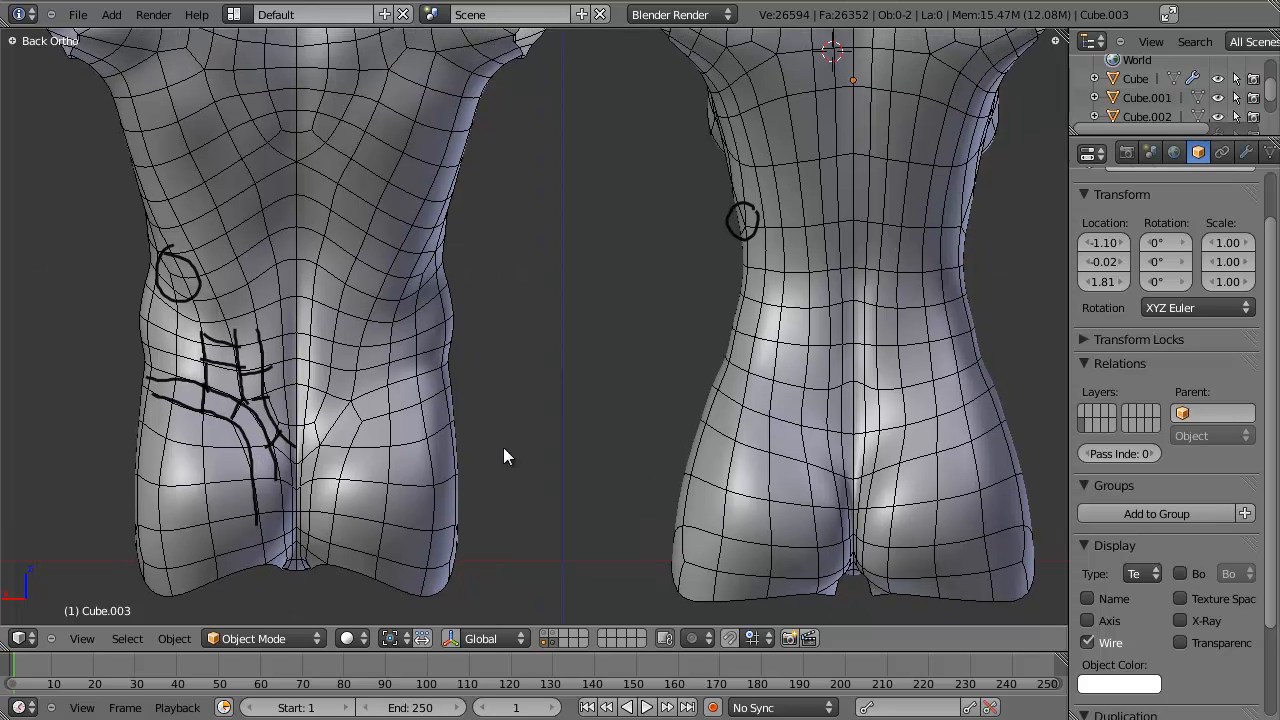
Circle the shoulder-blade area on one side of both torsos with Grease Pencil and compare the poles inside.
scroll(536, 419, "down", 1)
middle_click_drag(549, 341, 529, 419, "shift")
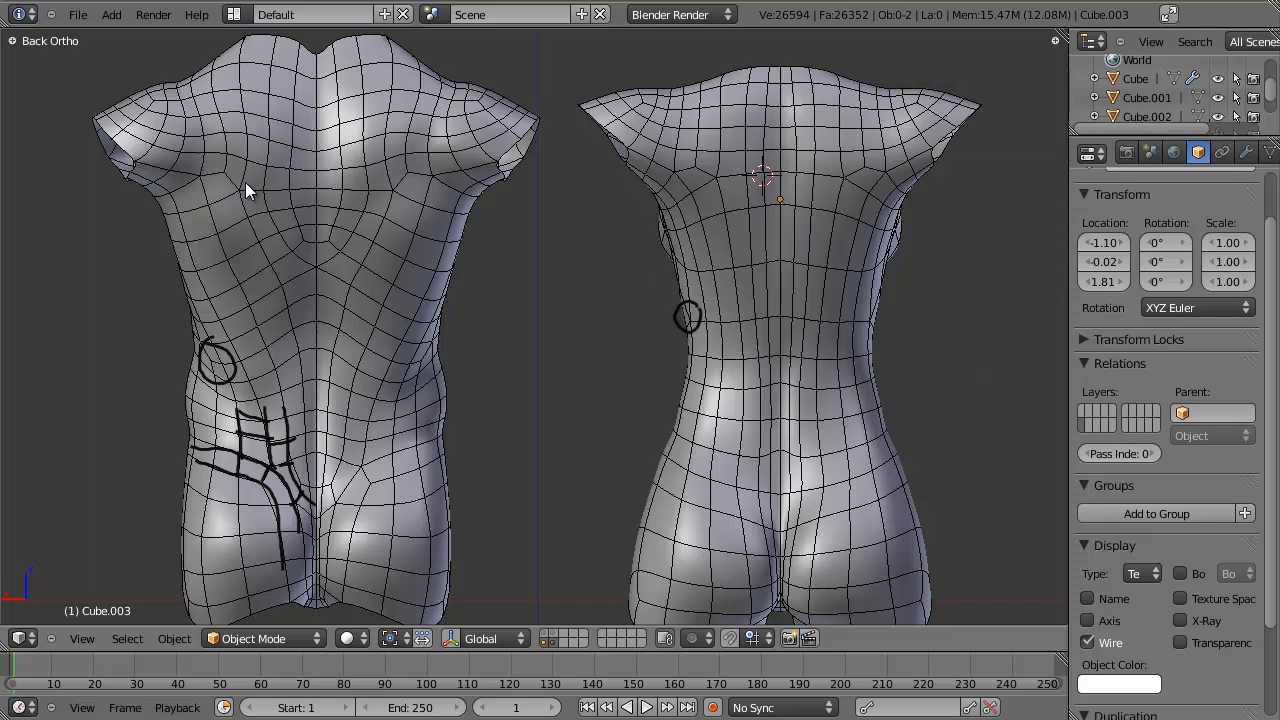
mouse_move(209, 112)
left_mouse_down()
mouse_move(162, 140)
mouse_move(242, 160)
mouse_move(222, 117)
left_mouse_up()
mouse_move(660, 148)
left_mouse_down()
mouse_move(734, 157)
mouse_move(686, 127)
left_mouse_up()
scroll(686, 127, "up", 4)
middle_click_drag(681, 221, 722, 251, "shift")
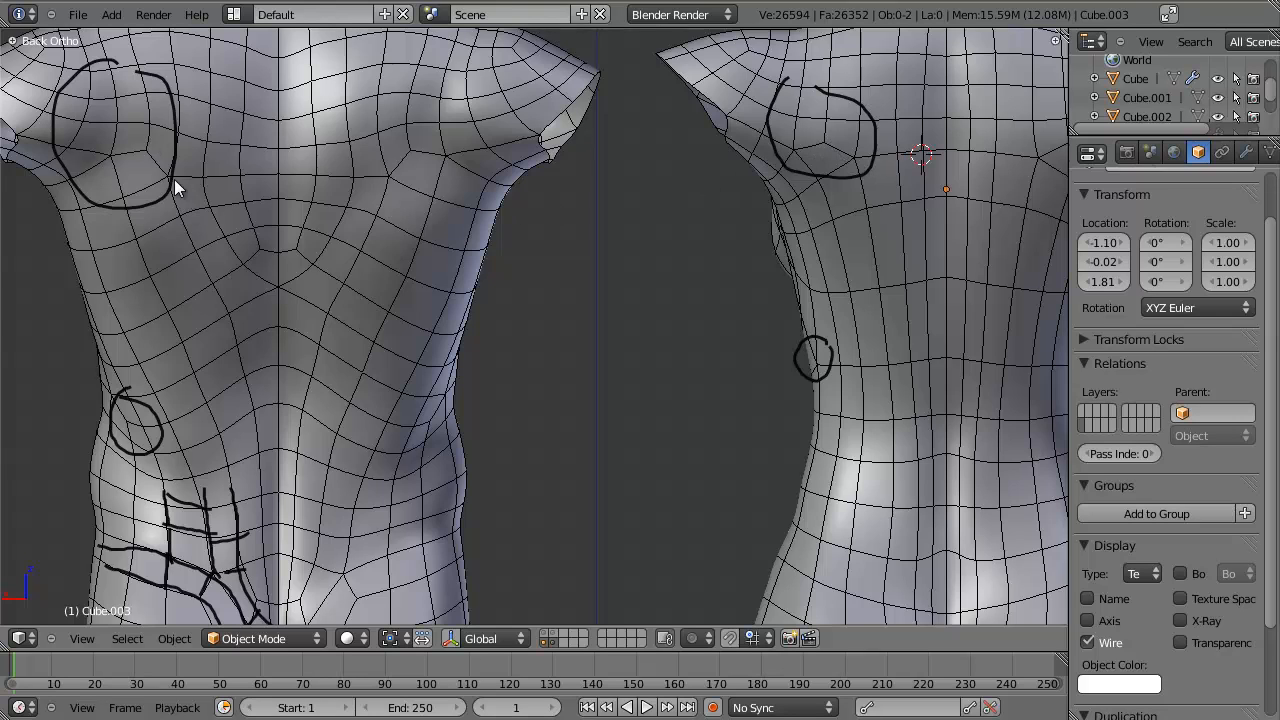
scroll(200, 198, "down", 1)
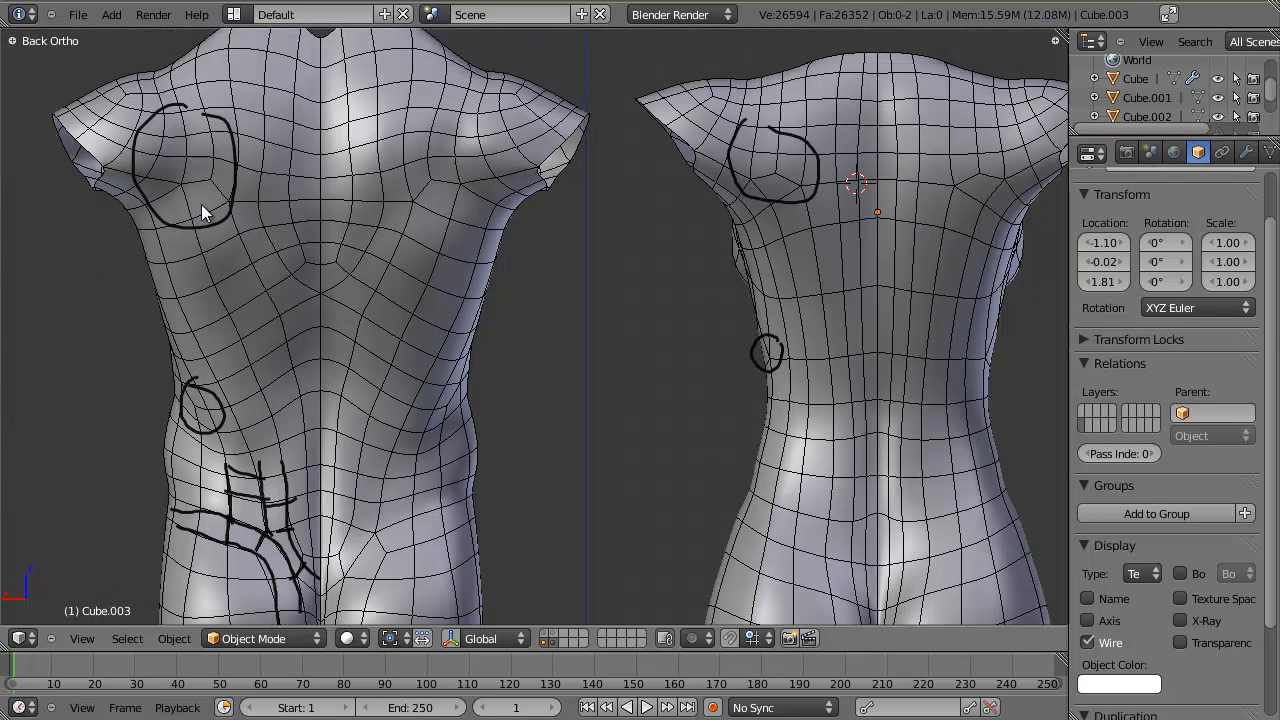
Trace two loops curving into the spine on the male upper back and one straight loop beside the female spine.
mouse_move(263, 149)
left_mouse_down()
mouse_move(277, 214)
mouse_move(320, 275)
left_mouse_up()
left_click_drag(302, 122, 320, 270)
left_click_drag(853, 128, 856, 266)
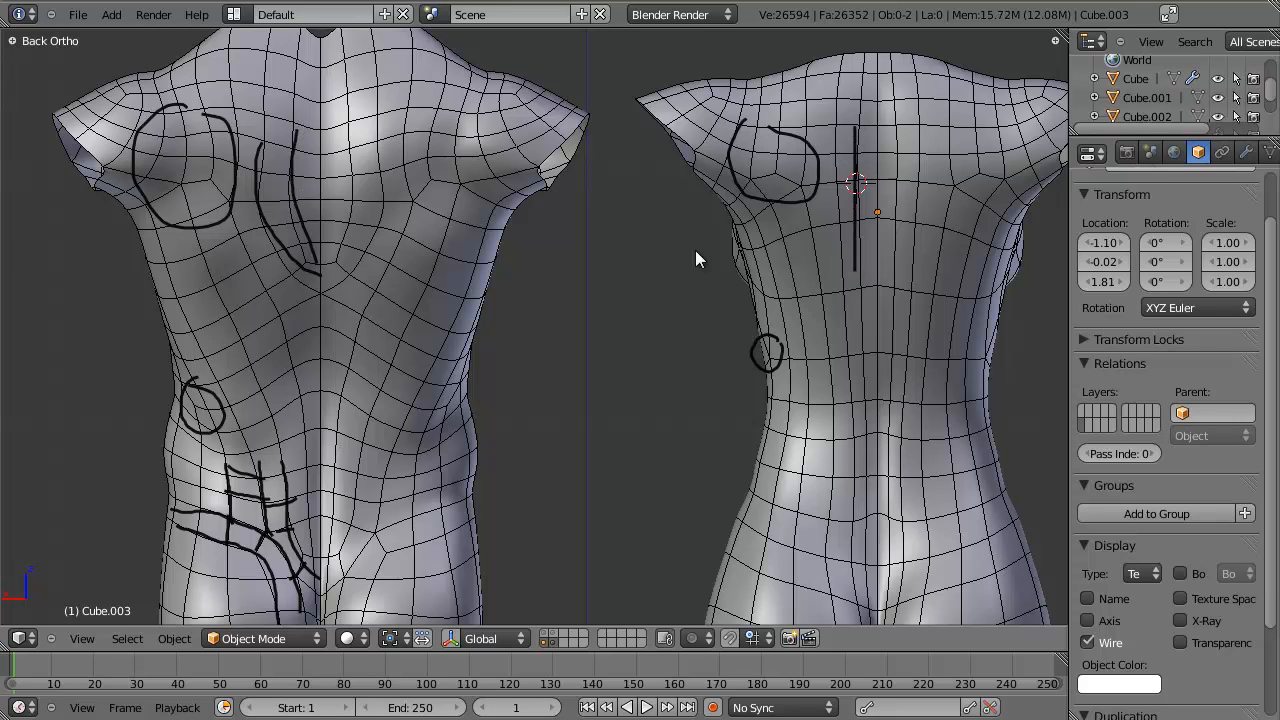
Mark the small pole on top of the shoulder on both torsos and show both backs in full.
scroll(264, 303, "down", 1)
middle_click_drag(454, 325, 491, 310, "shift")
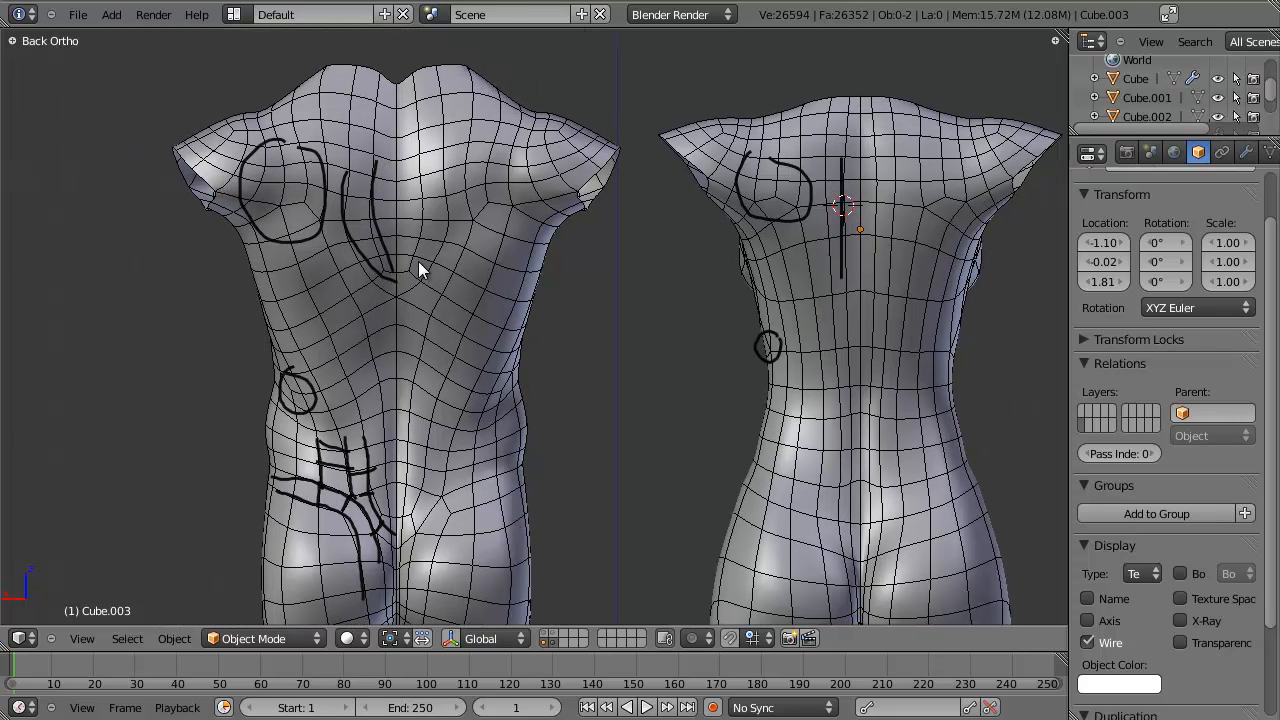
left_click_drag(229, 117, 242, 136)
mouse_move(716, 121)
left_mouse_down()
mouse_move(721, 140)
mouse_move(735, 133)
left_mouse_up()
scroll(634, 320, "down", 5)
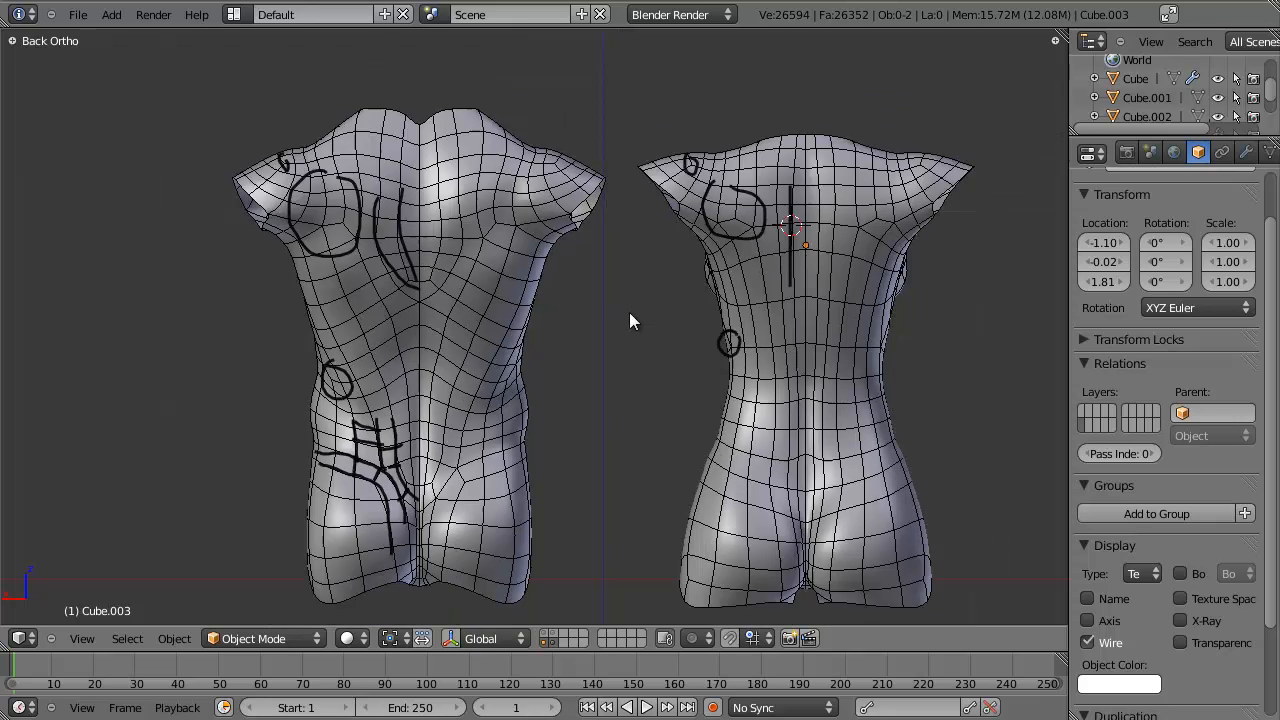
Delete the Grease Pencil layer holding the black annotation strokes on both torsos.
scroll(572, 366, "up", 1)
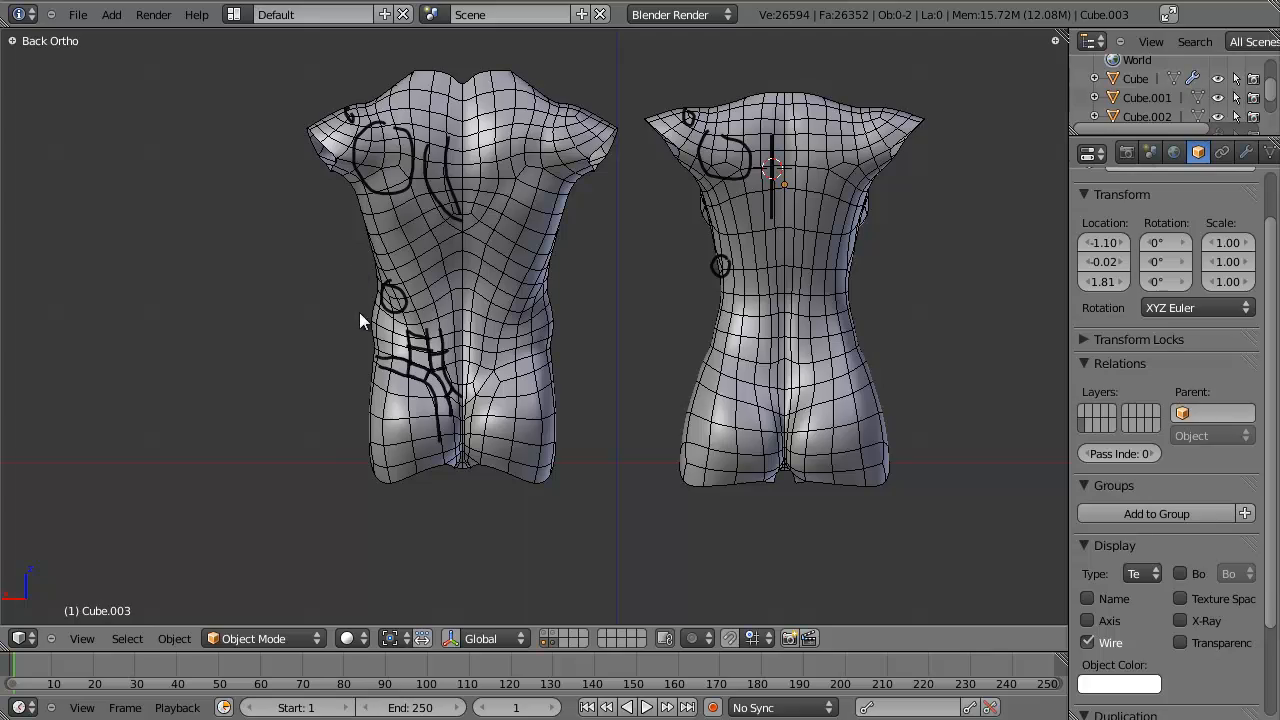
middle_click_drag(358, 292, 650, 368)
key("n")
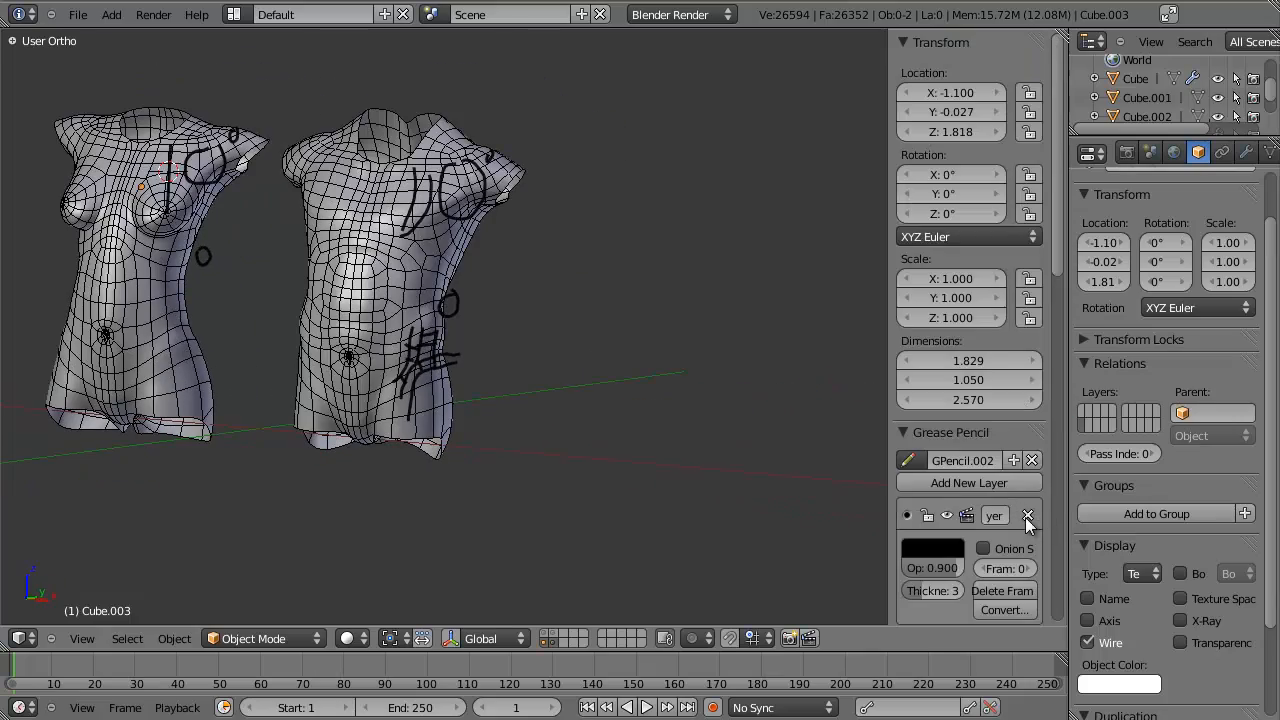
left_click(1027, 515)
Inspect the female torso's mesh in Edit Mode, return to Object Mode and view both torsos from the front.
middle_click_drag(485, 429, 526, 434)
scroll(526, 434, "up", 5)
key("Tab")
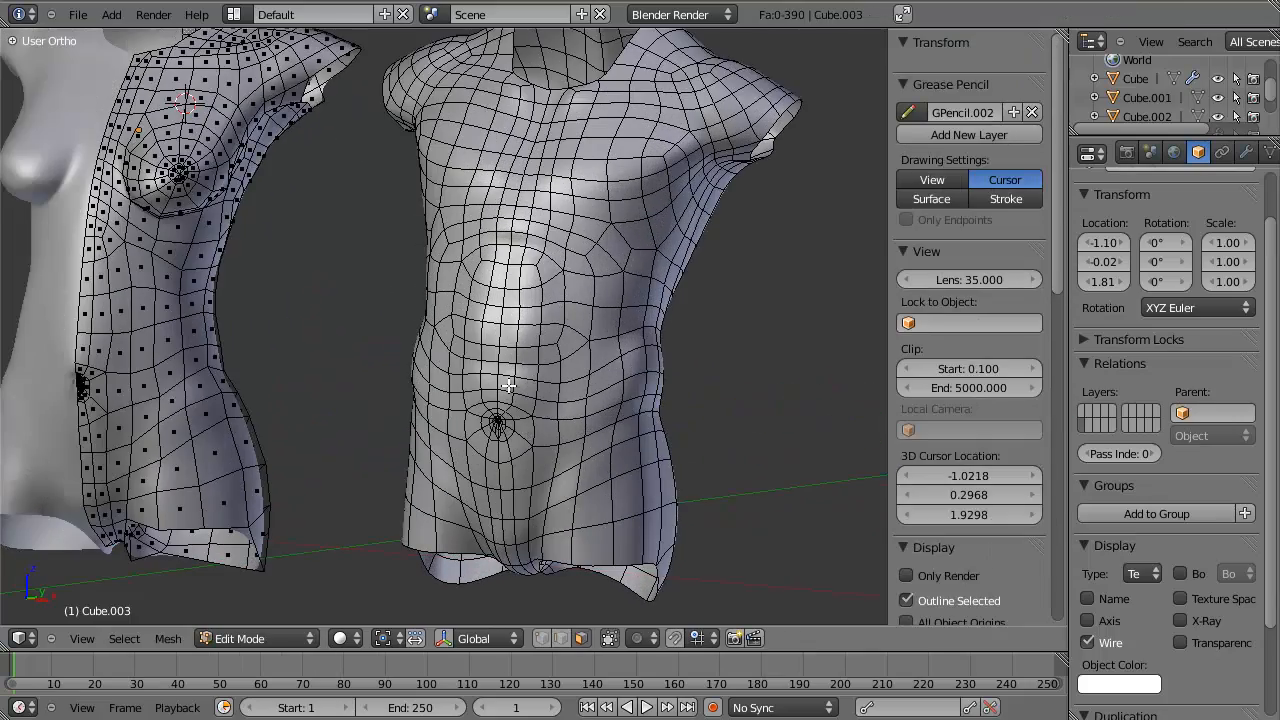
scroll(508, 385, "down", 3)
key("Tab")
scroll(420, 390, "up", 1)
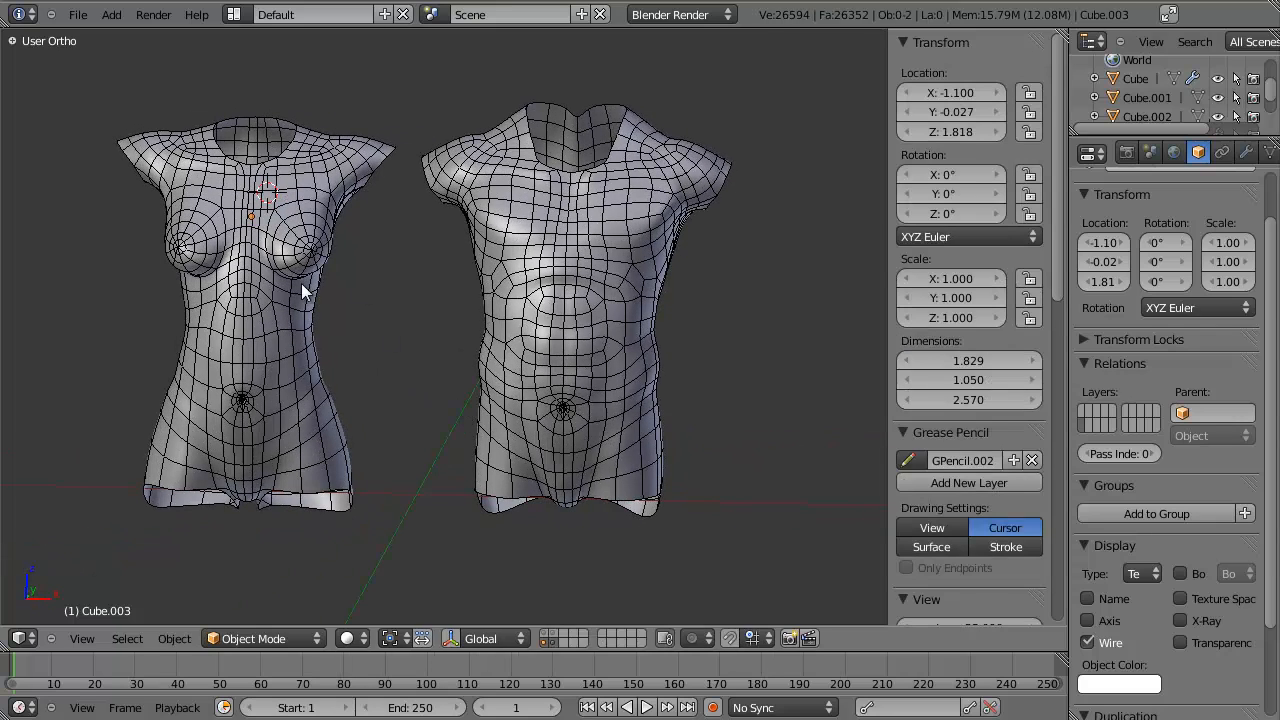
Show scene layers 1 and 2 together to display the colour-coded female and male torsos side by side.
key("1")
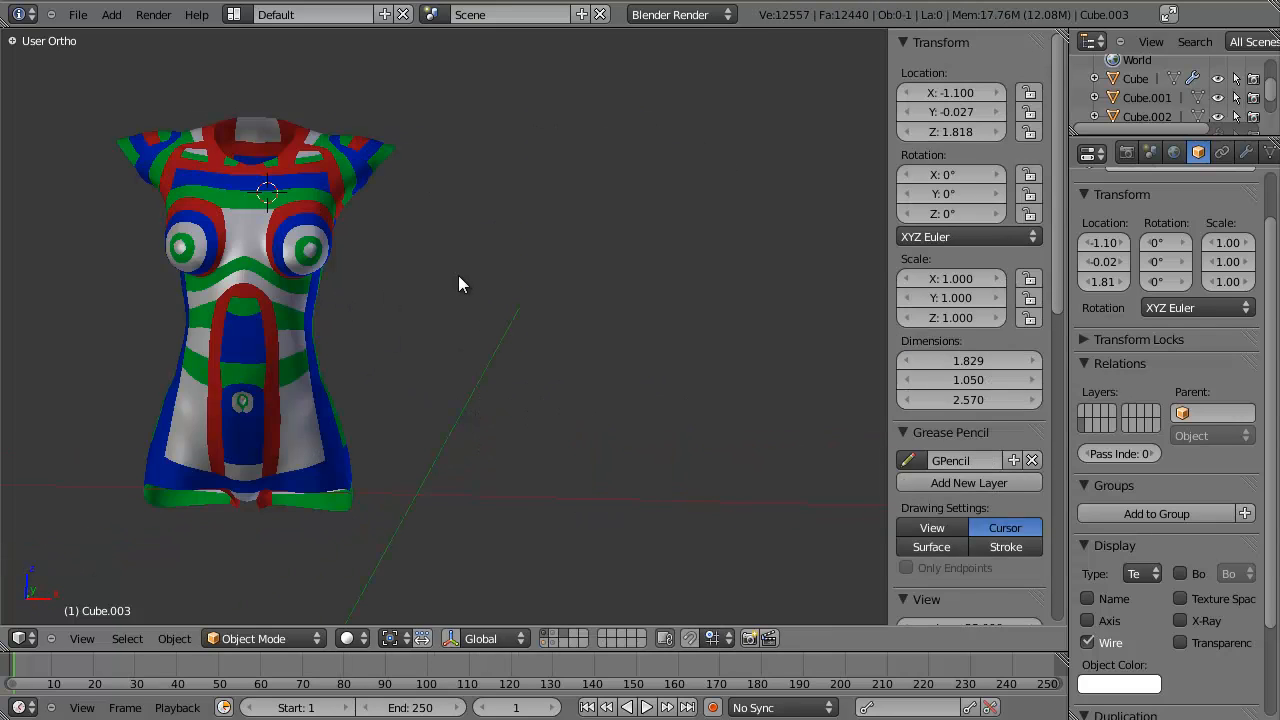
key("shift+2")
middle_click_drag(458, 280, 580, 280)
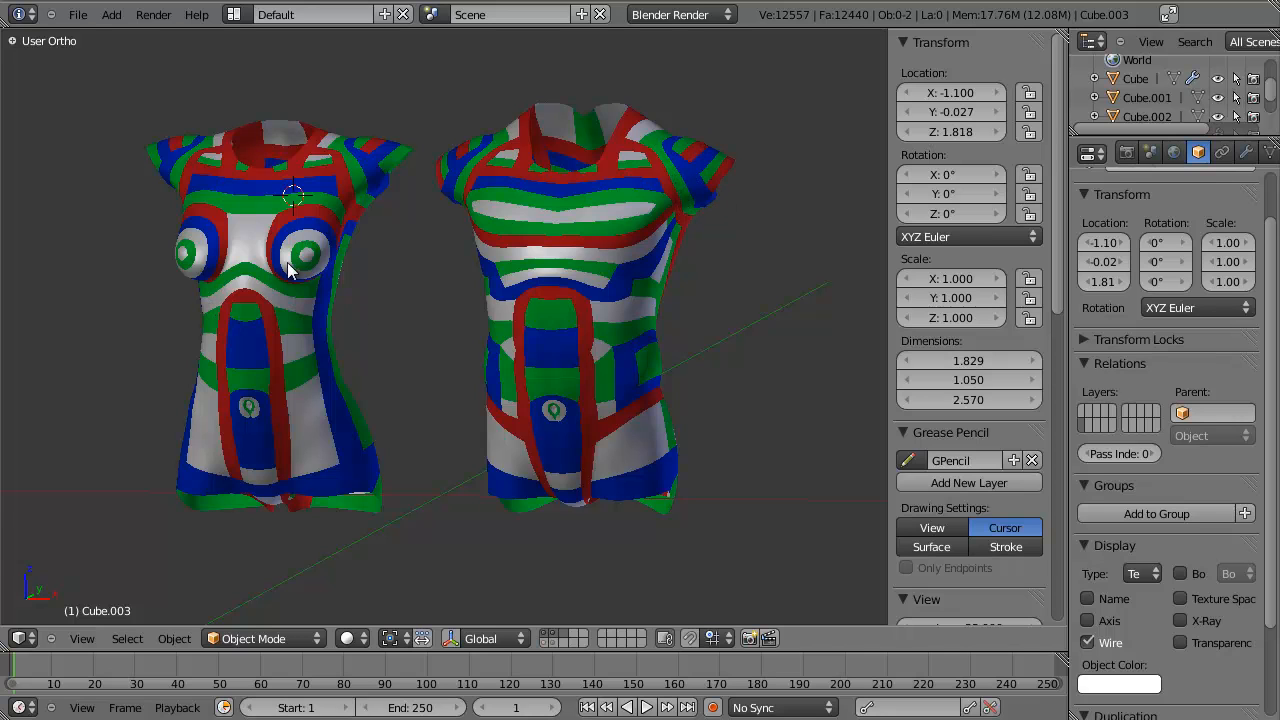
Compare the coloured face loops of both torsos around the sides, back, hips and shoulders.
middle_click_drag(248, 218, 229, 239)
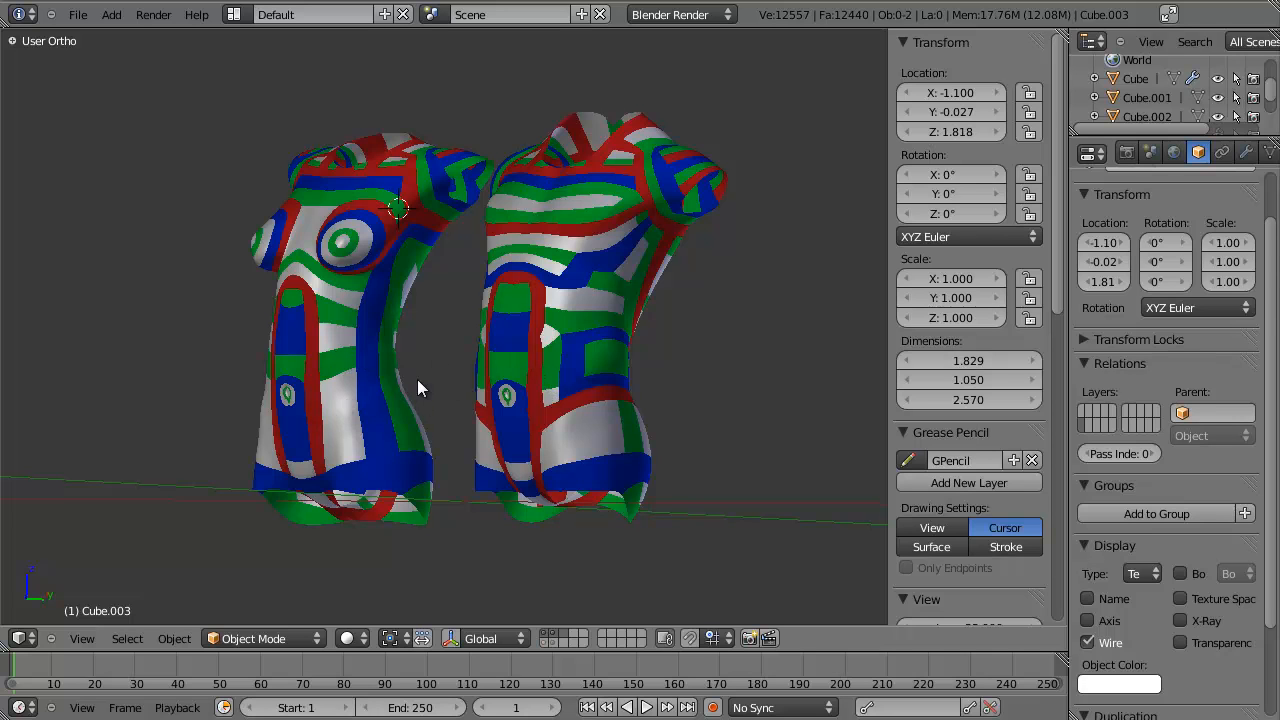
middle_click_drag(417, 389, 420, 305)
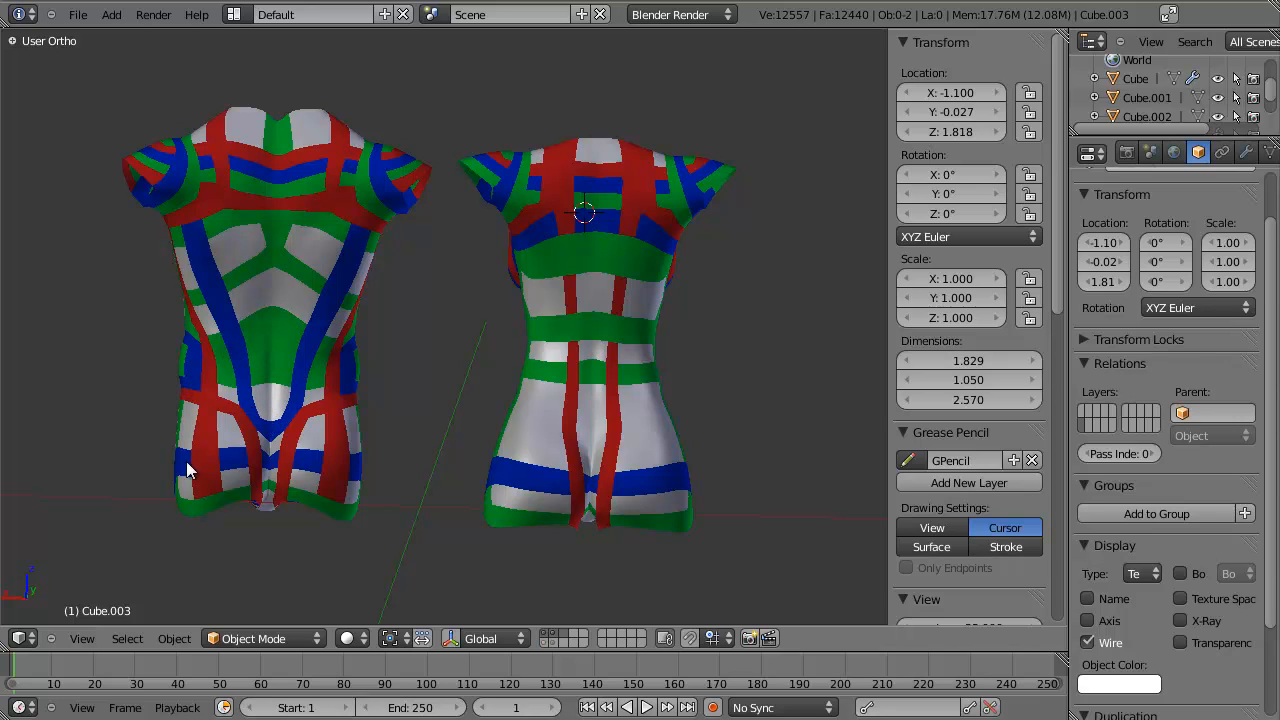
middle_click_drag(157, 424, 345, 438)
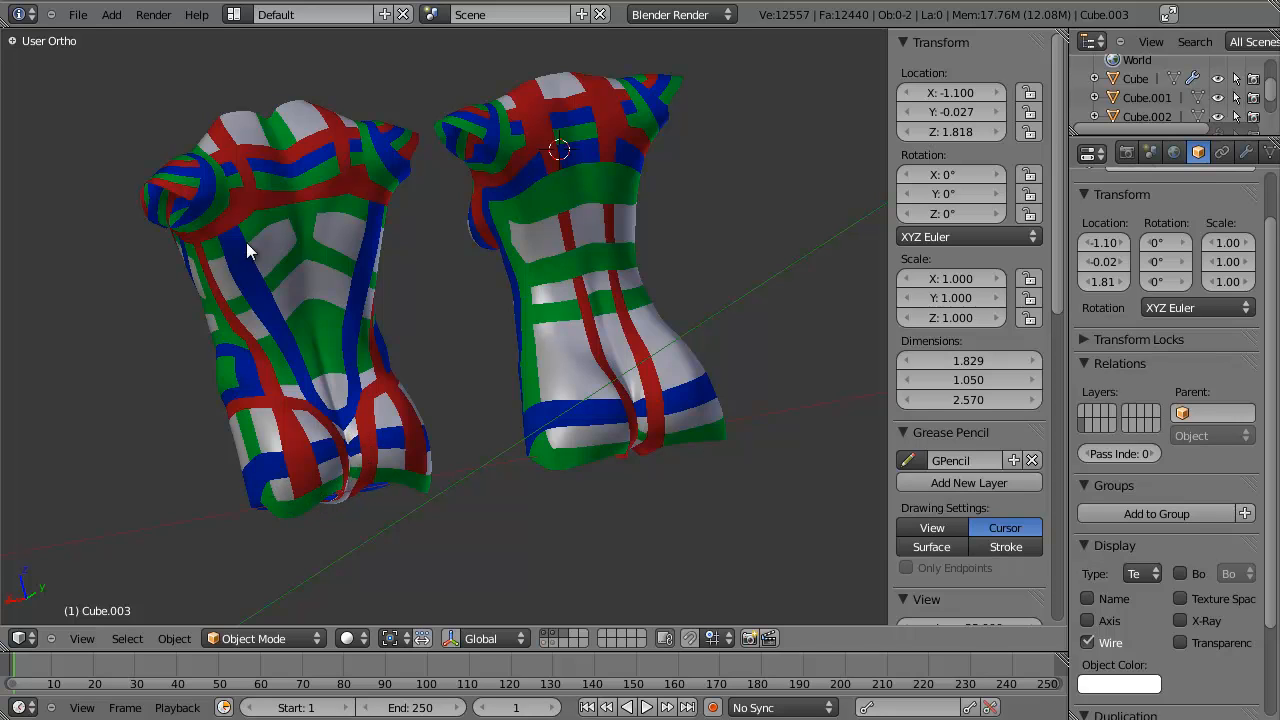
middle_click_drag(392, 241, 479, 338)
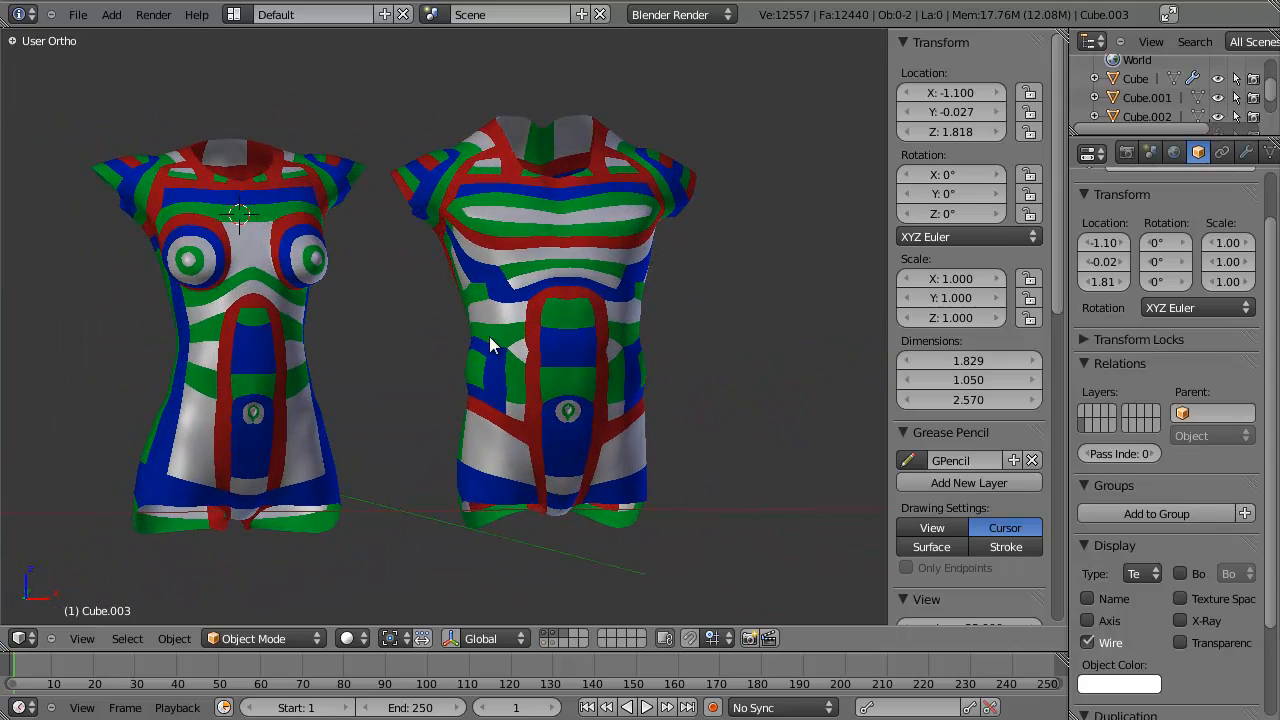
middle_click_drag(257, 334, 286, 374)
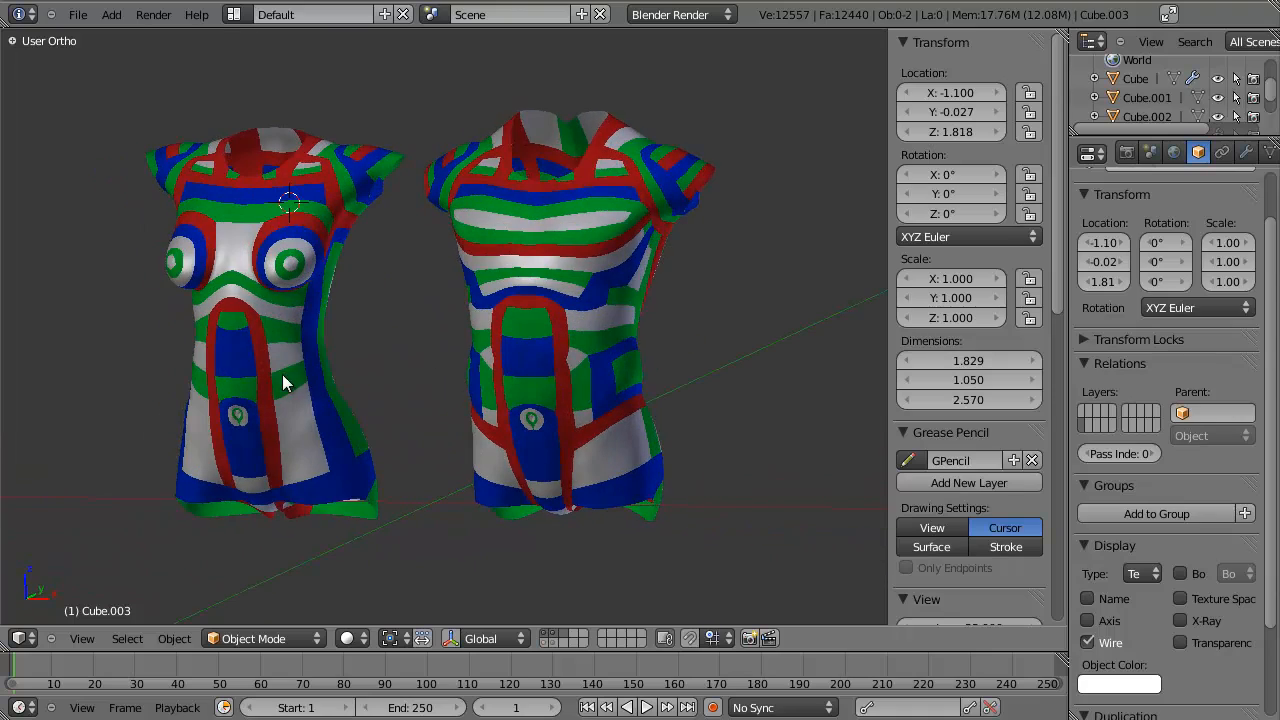
middle_click_drag(571, 371, 448, 337)
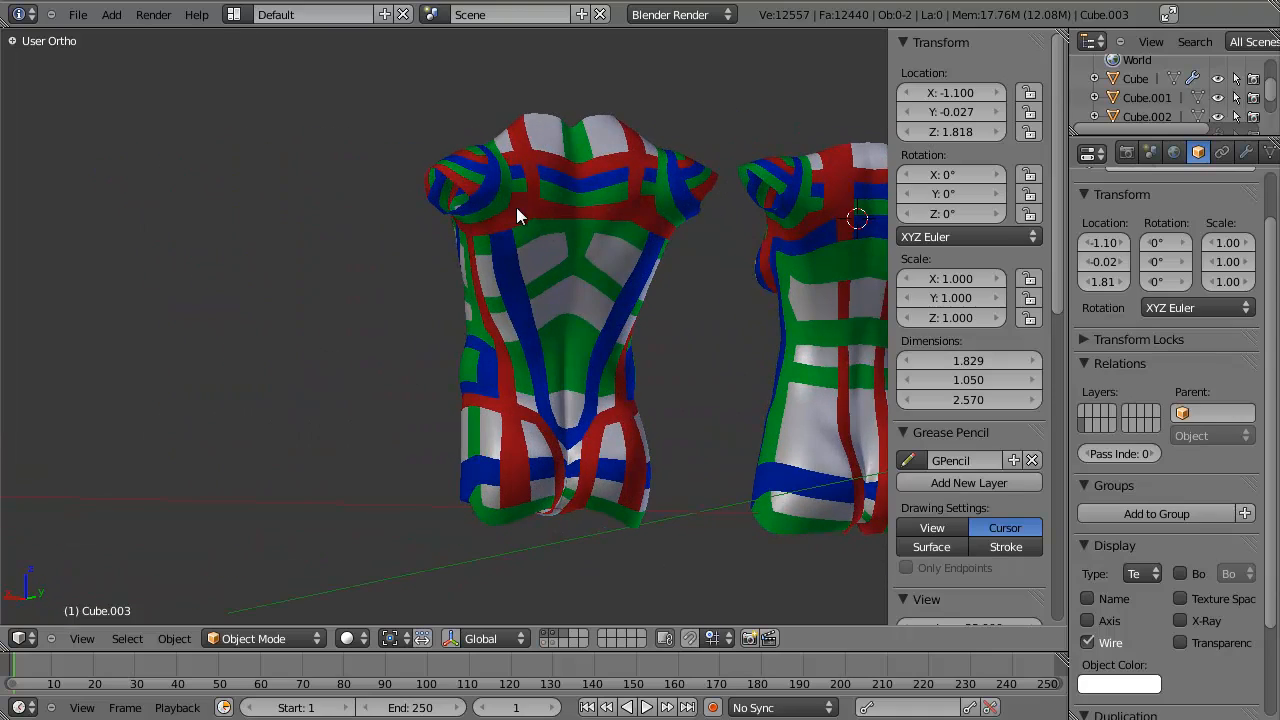
middle_click_drag(449, 420, 464, 388)
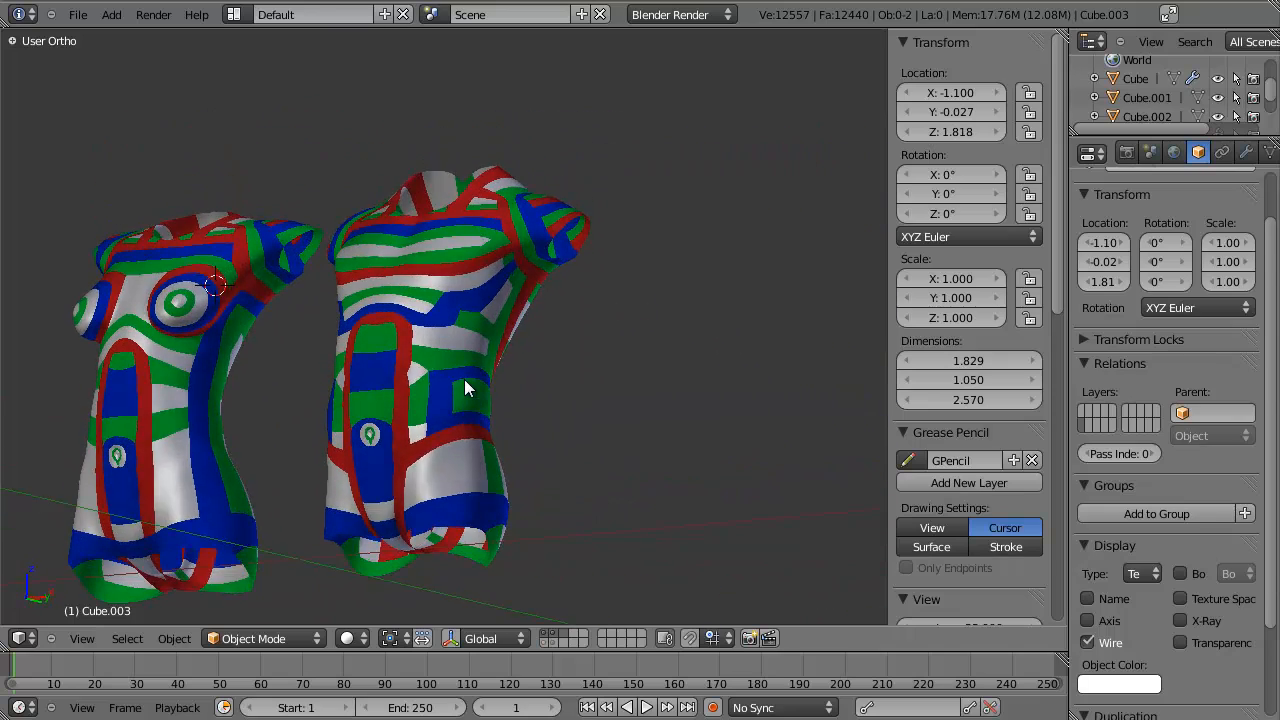
Compare the coloured loops on the chests and abdomens of both torsos in the straight front view.
key("KP_1")
middle_click_drag(383, 381, 523, 360, "shift")
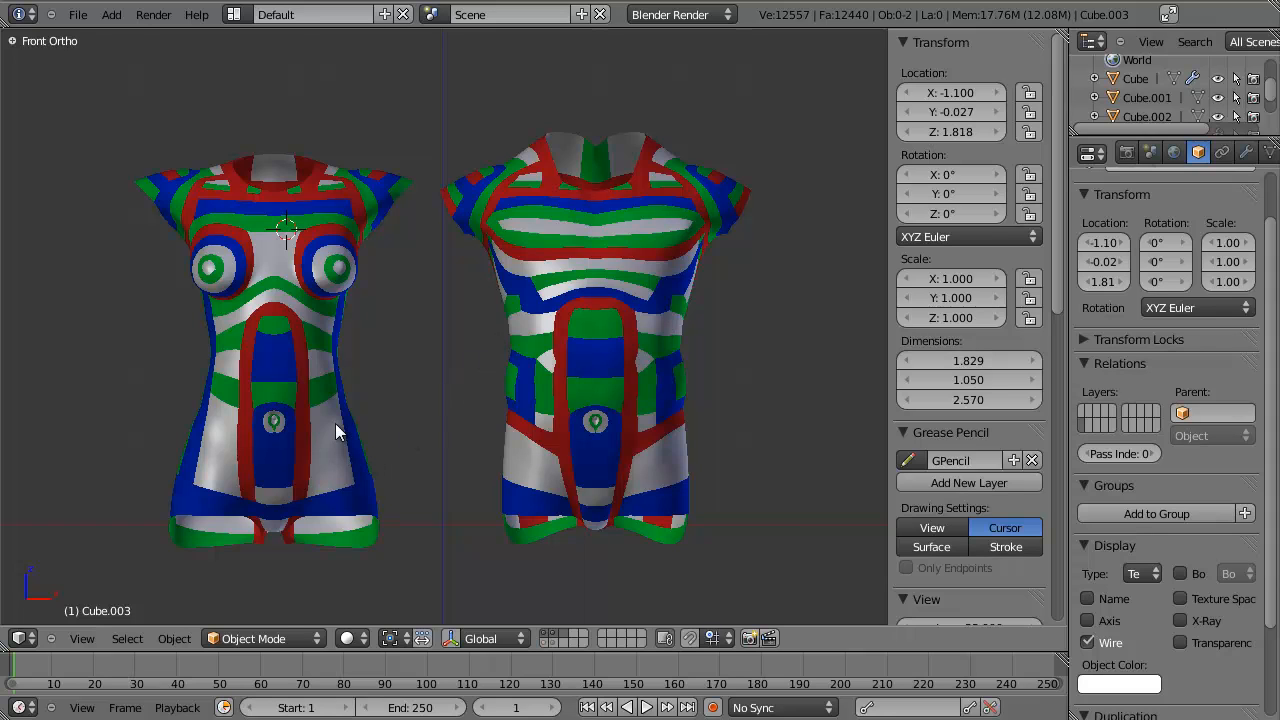
middle_click_drag(552, 394, 556, 367, "shift")
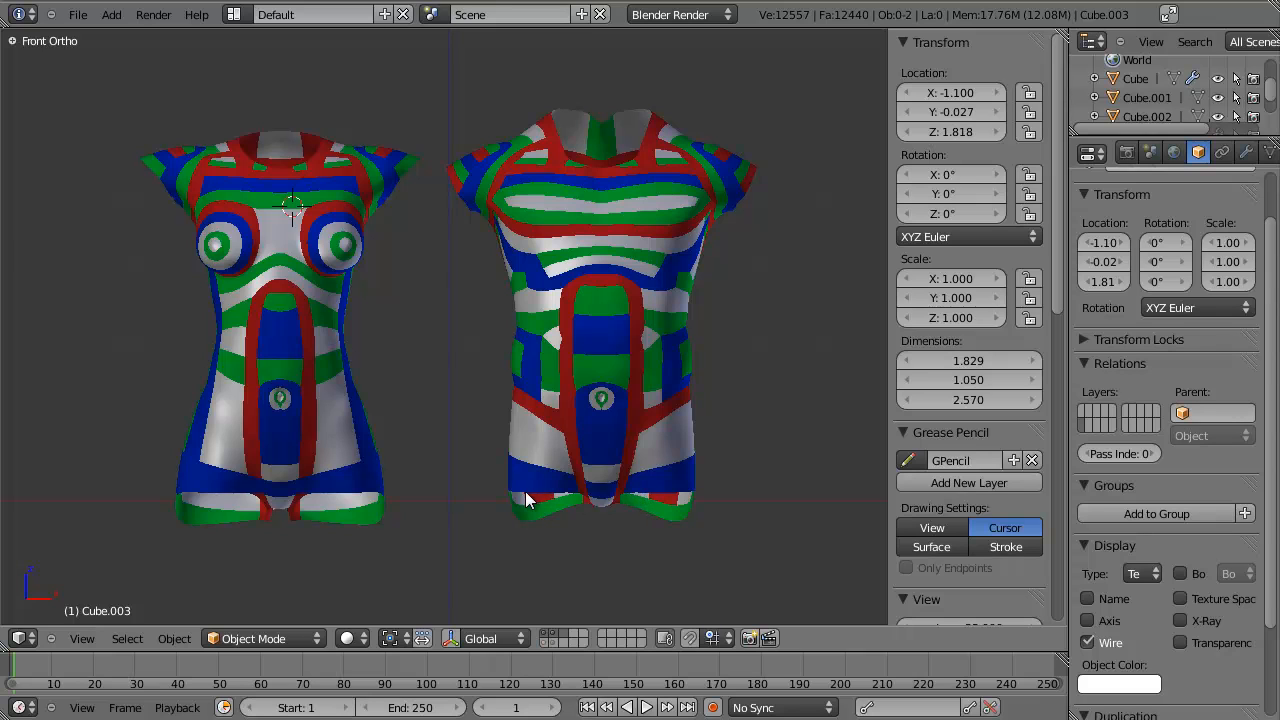
mouse_move(597, 437)
middle_mouse_down("shift")
mouse_move(562, 425)
mouse_move(569, 405)
mouse_move(586, 428)
mouse_move(581, 416)
mouse_move(597, 415)
middle_mouse_up("shift")
scroll(562, 425, "down", 1)
scroll(578, 415, "up", 1)
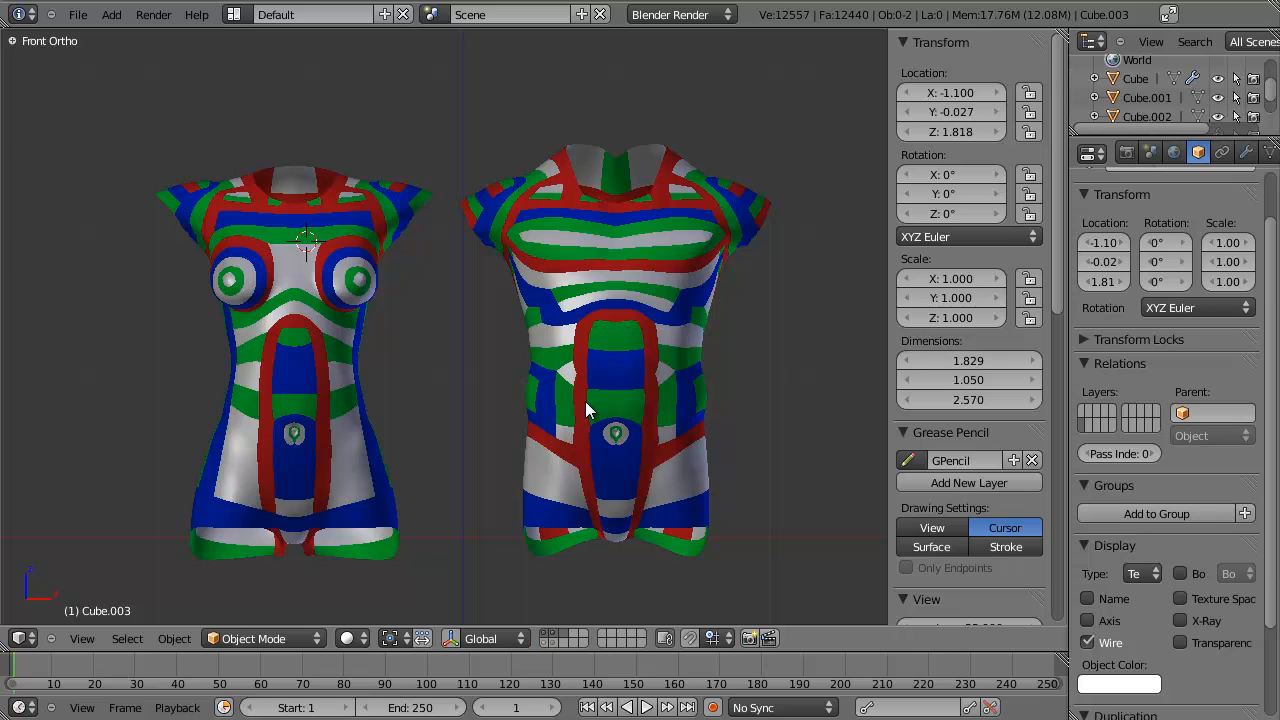
middle_click_drag(589, 401, 612, 404, "shift")
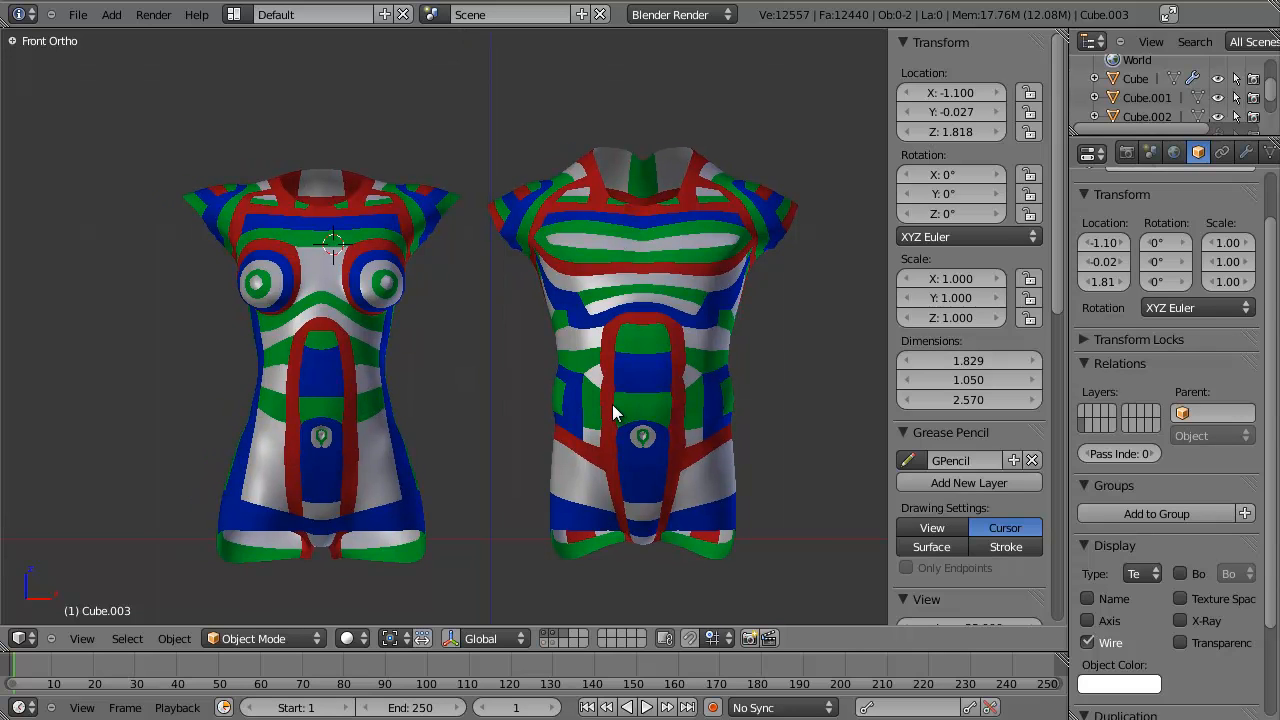